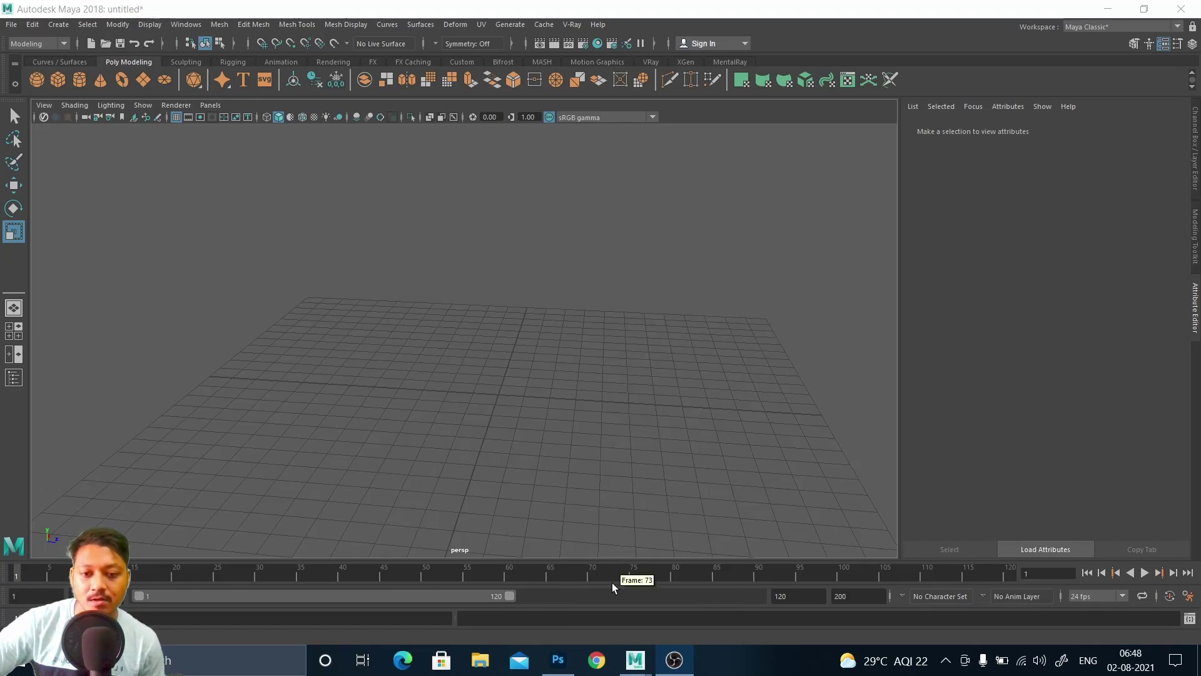
Switch to Photoshop and handwrite "1. Sun" near the canvas's upper edge on a new layer with a size 10 brush.
{"action": "left_click", "coordinate": [558, 659]}
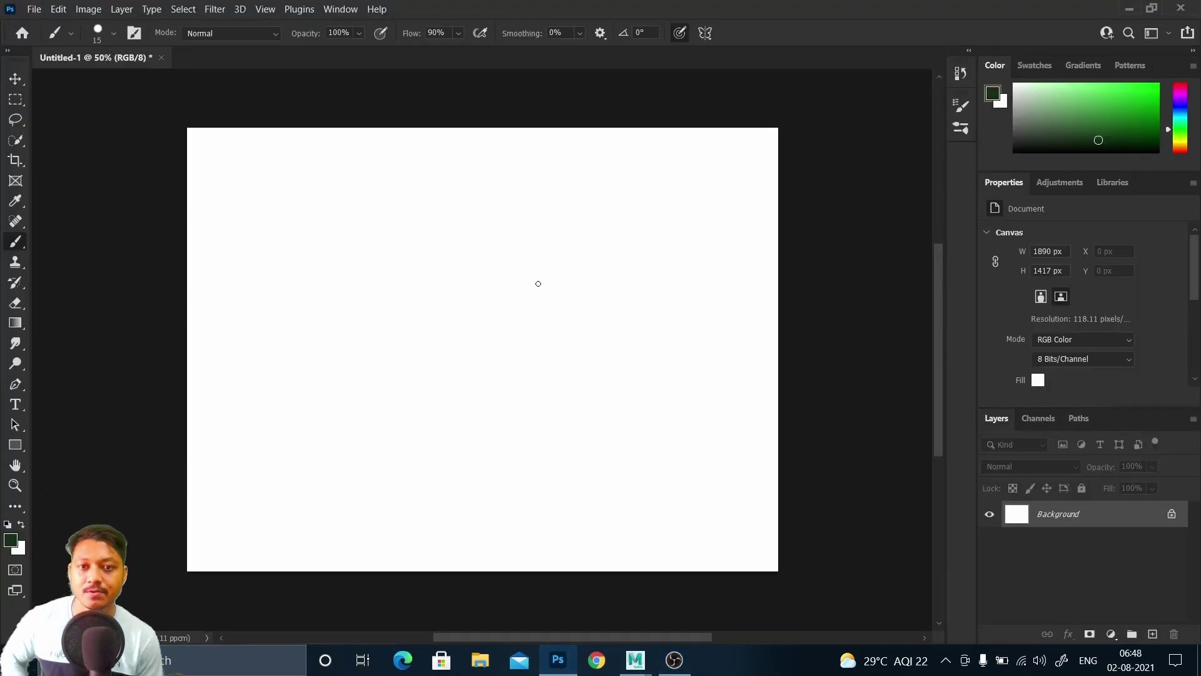
{"action": "left_click", "coordinate": [1153, 634]}
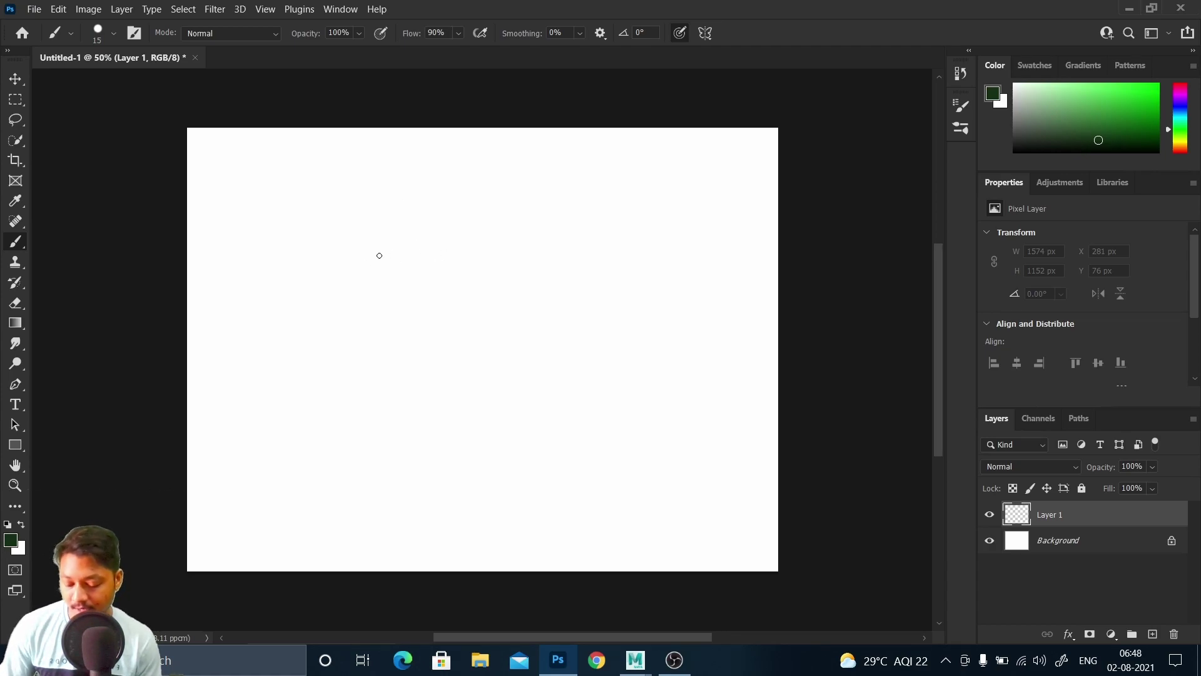
{"action": "key", "text": "ctrl+minus"}
{"action": "key", "text": "ctrl+plus"}
{"action": "key", "text": "bracketleft"}
{"action": "mouse_move", "coordinate": [308, 166]}
{"action": "left_mouse_down"}
{"action": "mouse_move", "coordinate": [311, 185]}
{"action": "mouse_move", "coordinate": [350, 162]}
{"action": "mouse_move", "coordinate": [354, 190]}
{"action": "mouse_move", "coordinate": [403, 177]}
{"action": "left_mouse_up"}
{"action": "left_click", "coordinate": [322, 176]}
{"action": "left_click", "coordinate": [406, 178]}
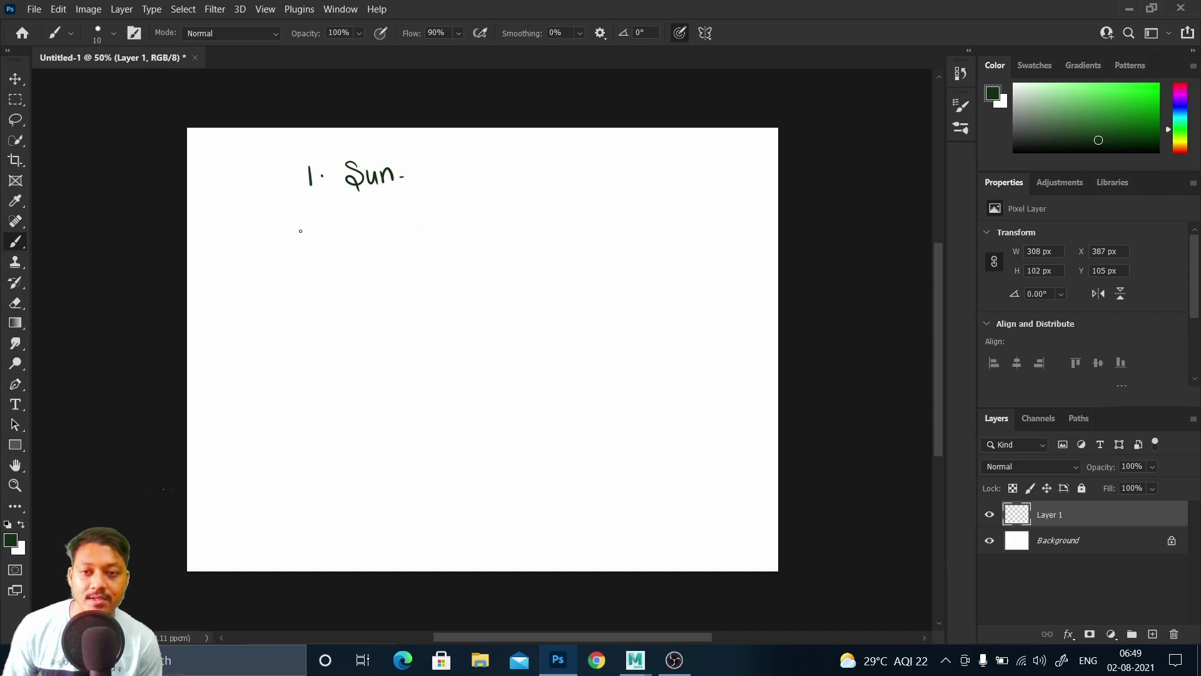
Handwrite "2. Sky" and "3. Bounce light" as the next list entries below "1. Sun".
{"action": "mouse_move", "coordinate": [313, 209]}
{"action": "left_mouse_down"}
{"action": "mouse_move", "coordinate": [320, 231]}
{"action": "mouse_move", "coordinate": [375, 229]}
{"action": "left_mouse_up"}
{"action": "left_click_drag", "start_coordinate": [382, 208], "coordinate": [382, 230]}
{"action": "left_click_drag", "start_coordinate": [387, 218], "coordinate": [393, 246]}
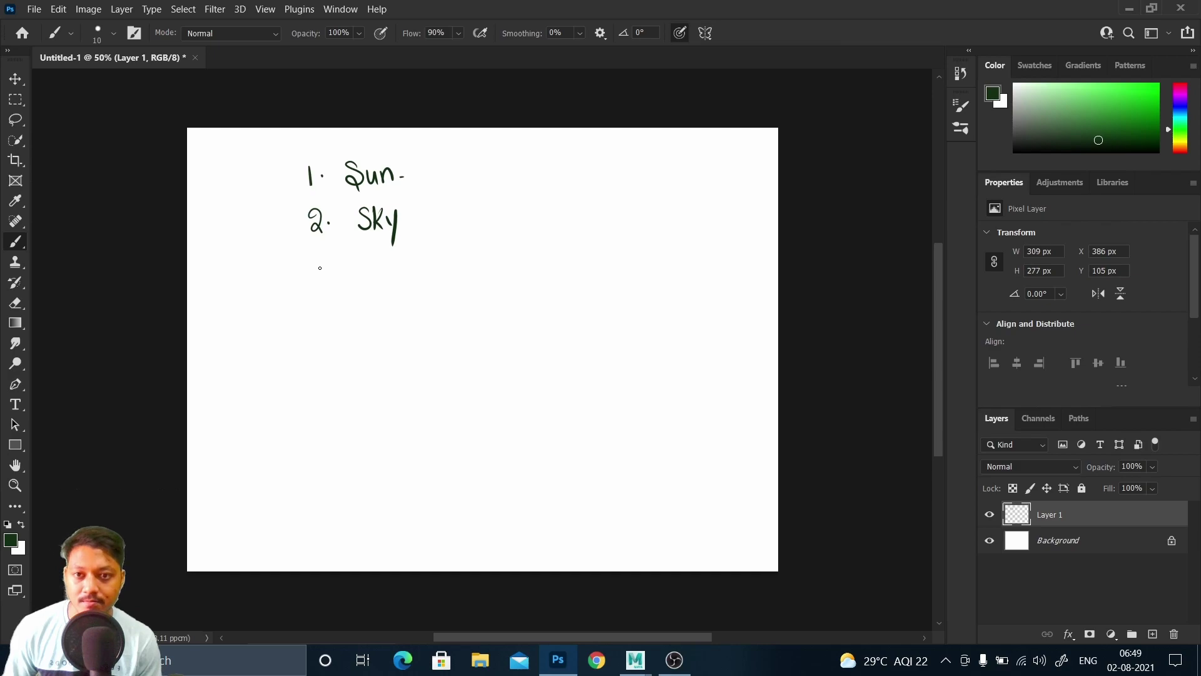
{"action": "mouse_move", "coordinate": [316, 258]}
{"action": "left_mouse_down"}
{"action": "mouse_move", "coordinate": [313, 274]}
{"action": "mouse_move", "coordinate": [329, 266]}
{"action": "mouse_move", "coordinate": [314, 274]}
{"action": "left_mouse_up"}
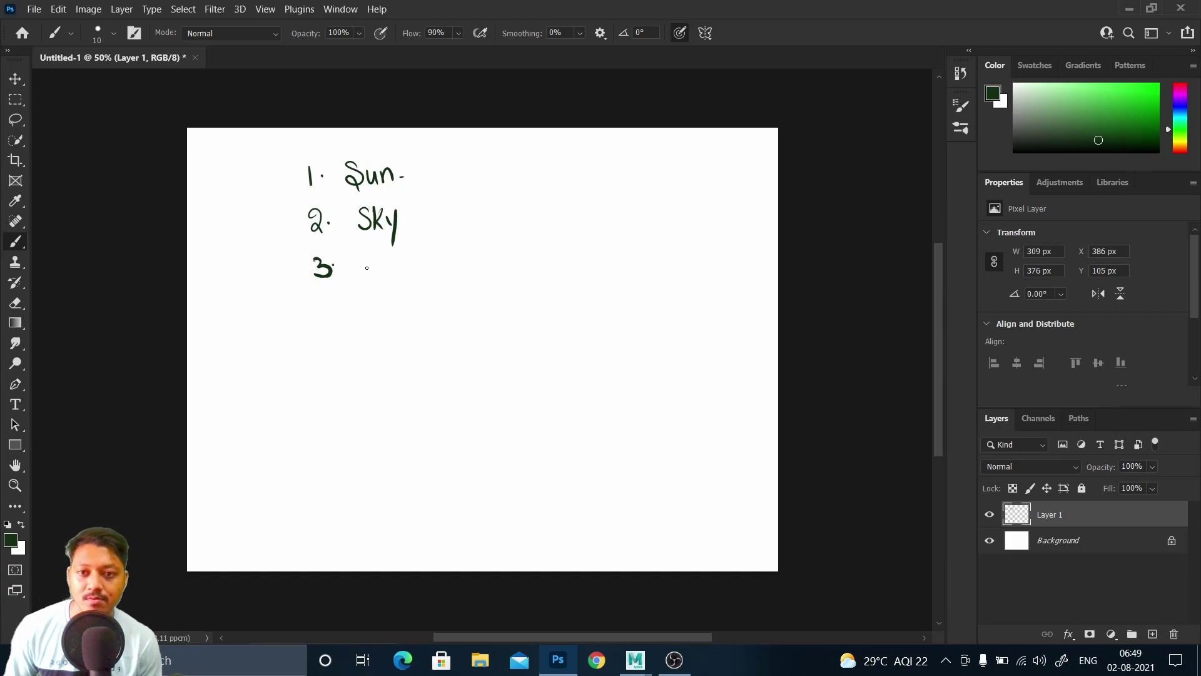
{"action": "mouse_move", "coordinate": [357, 256]}
{"action": "left_mouse_down"}
{"action": "mouse_move", "coordinate": [351, 275]}
{"action": "mouse_move", "coordinate": [395, 259]}
{"action": "mouse_move", "coordinate": [398, 271]}
{"action": "left_mouse_up"}
{"action": "left_click_drag", "start_coordinate": [399, 261], "coordinate": [413, 269]}
{"action": "mouse_move", "coordinate": [419, 265]}
{"action": "left_mouse_down"}
{"action": "mouse_move", "coordinate": [465, 265]}
{"action": "mouse_move", "coordinate": [474, 293]}
{"action": "mouse_move", "coordinate": [485, 266]}
{"action": "left_mouse_up"}
{"action": "left_click_drag", "start_coordinate": [487, 238], "coordinate": [488, 262]}
{"action": "left_click_drag", "start_coordinate": [486, 253], "coordinate": [476, 268]}
Draw an arrow after each of the three list entries and underline "Bounce light".
{"action": "mouse_move", "coordinate": [406, 173]}
{"action": "left_mouse_down"}
{"action": "mouse_move", "coordinate": [428, 176]}
{"action": "mouse_move", "coordinate": [414, 183]}
{"action": "mouse_move", "coordinate": [438, 222]}
{"action": "left_mouse_up"}
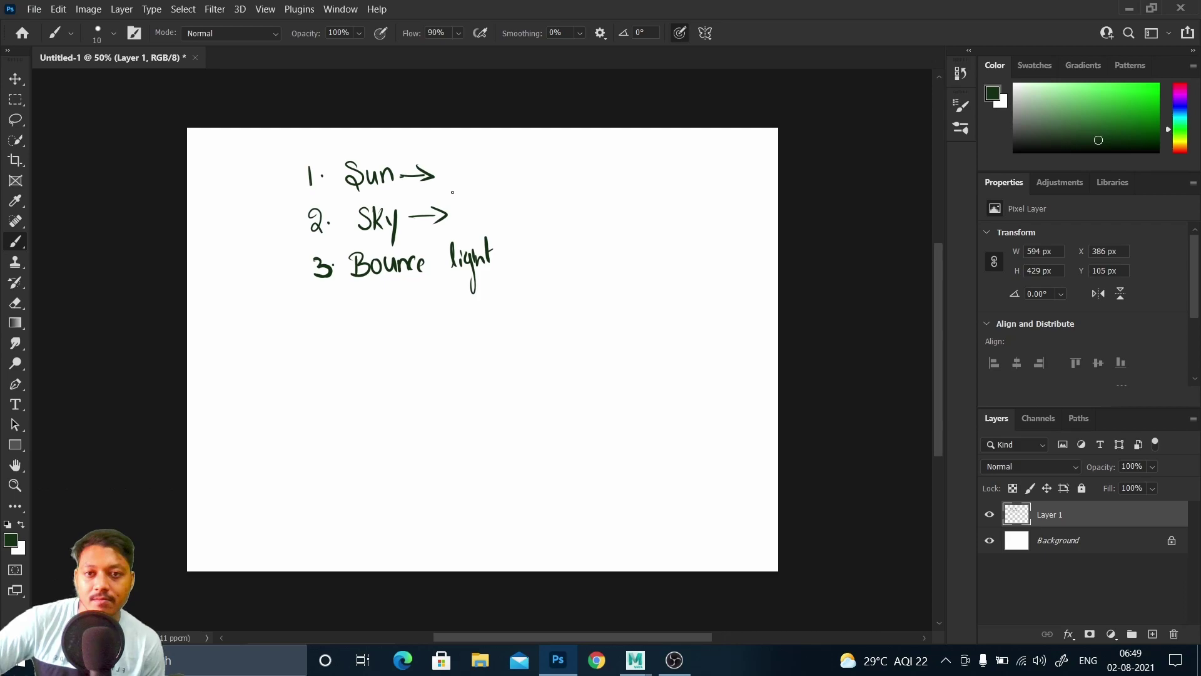
{"action": "mouse_move", "coordinate": [502, 253]}
{"action": "left_mouse_down"}
{"action": "mouse_move", "coordinate": [538, 253]}
{"action": "mouse_move", "coordinate": [521, 265]}
{"action": "left_mouse_up"}
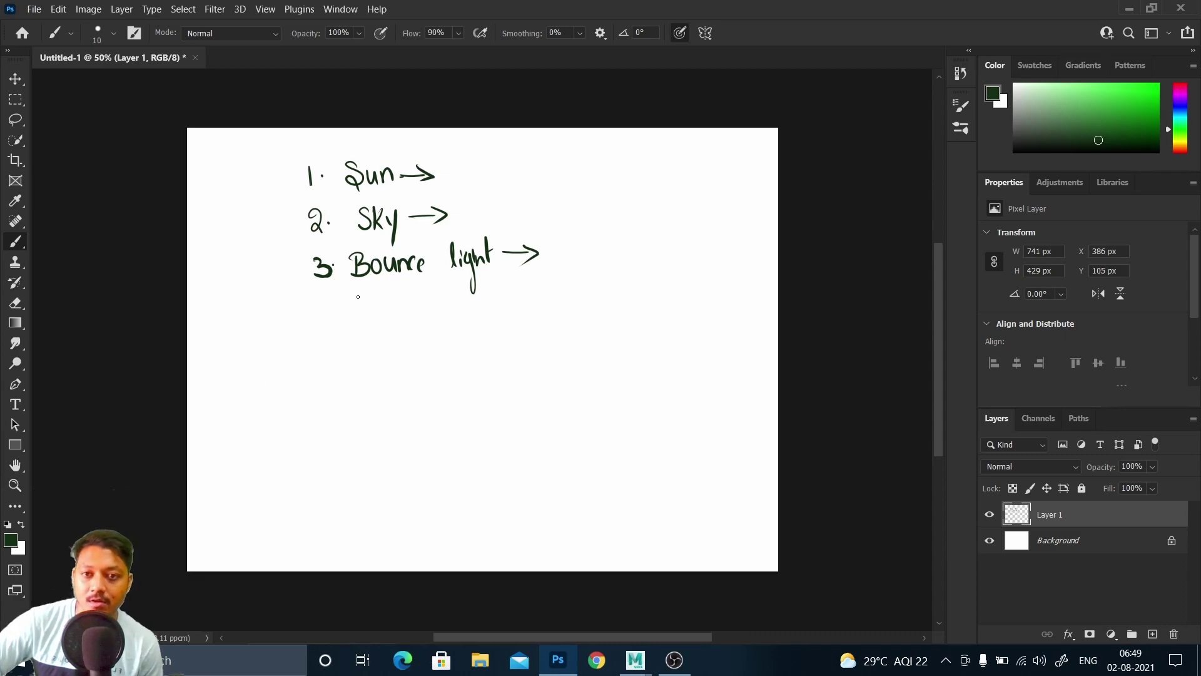
{"action": "mouse_move", "coordinate": [362, 286]}
{"action": "left_mouse_down"}
{"action": "mouse_move", "coordinate": [495, 272]}
{"action": "mouse_move", "coordinate": [463, 276]}
{"action": "left_mouse_up"}
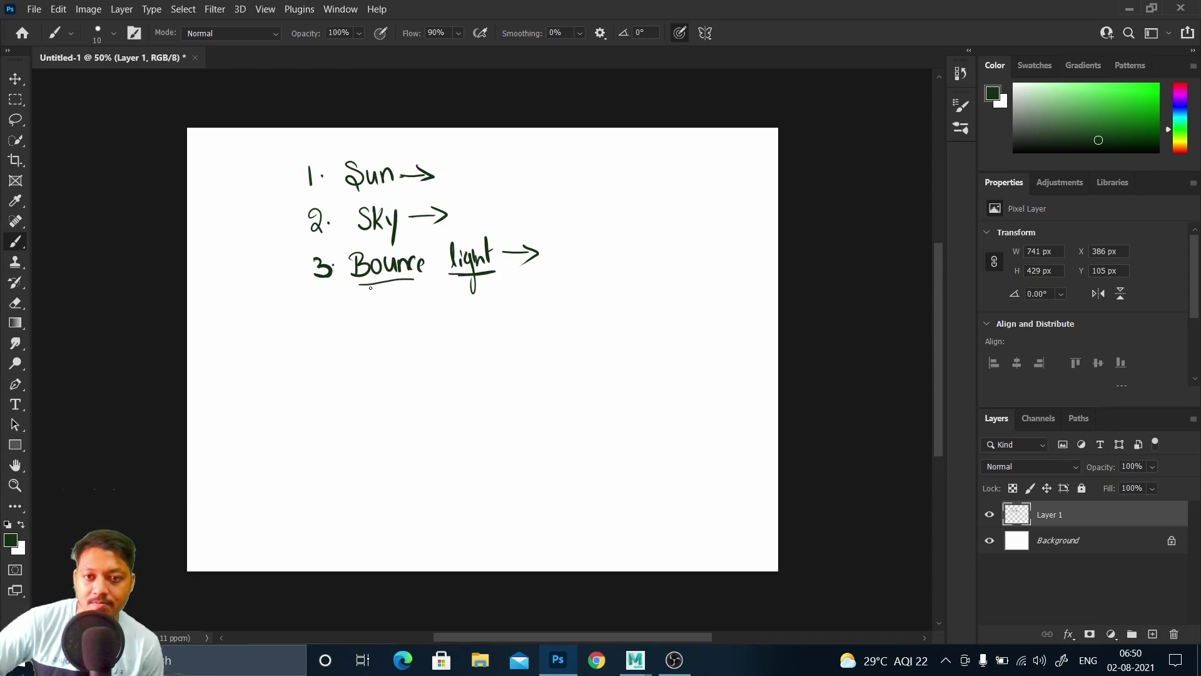
{"action": "left_click_drag", "start_coordinate": [358, 284], "coordinate": [401, 282]}
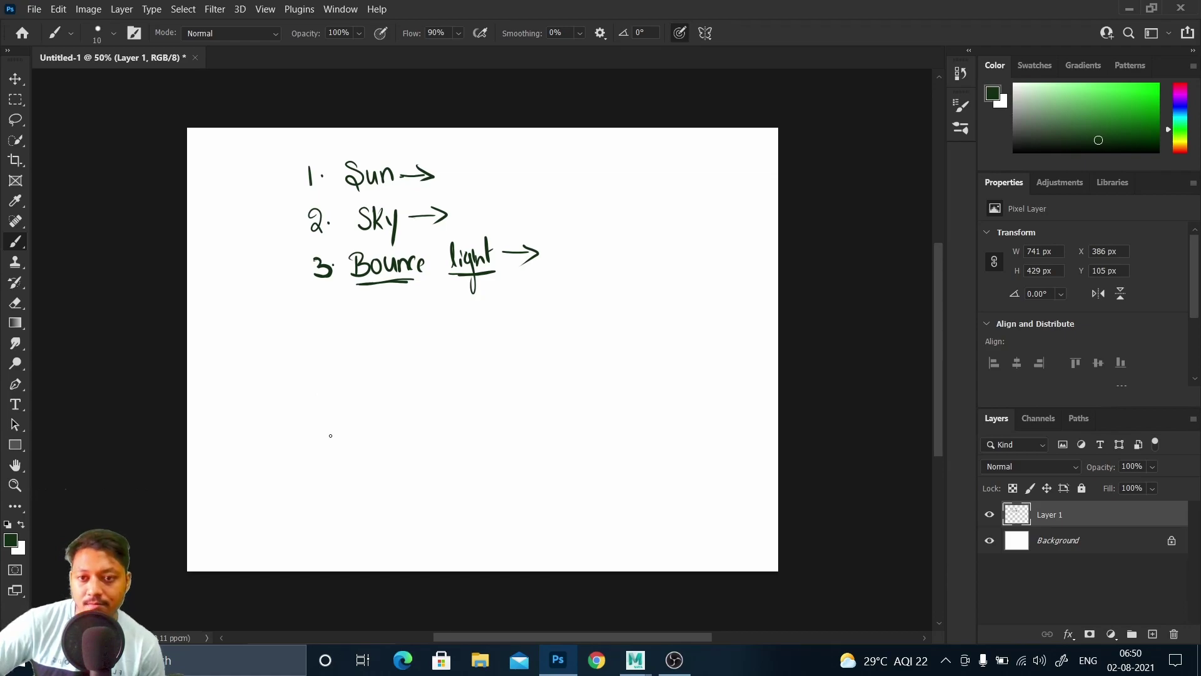
Sketch a horizontal ground line below the list, with one light ray arrow striking it and another reflecting up off it.
{"action": "left_click_drag", "start_coordinate": [270, 453], "coordinate": [545, 452]}
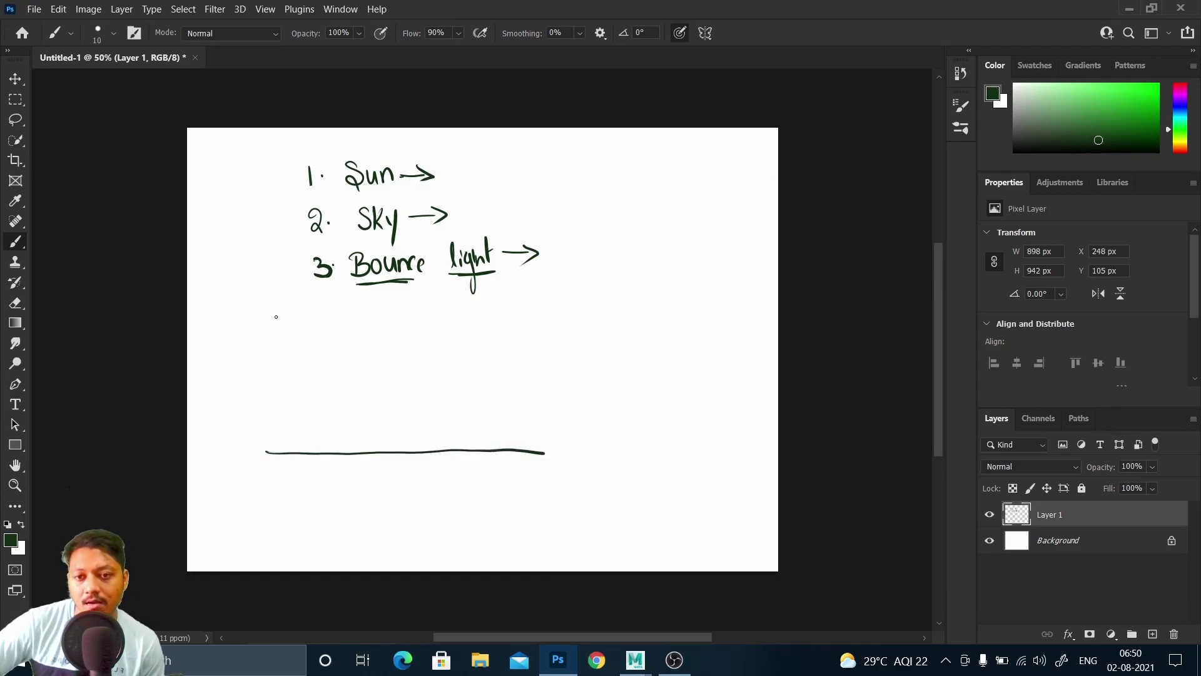
{"action": "left_click_drag", "start_coordinate": [265, 299], "coordinate": [327, 395]}
{"action": "mouse_move", "coordinate": [302, 354]}
{"action": "left_mouse_down"}
{"action": "mouse_move", "coordinate": [370, 451]}
{"action": "mouse_move", "coordinate": [460, 391]}
{"action": "left_mouse_up"}
{"action": "left_click_drag", "start_coordinate": [392, 437], "coordinate": [534, 343]}
{"action": "left_click_drag", "start_coordinate": [534, 344], "coordinate": [523, 361]}
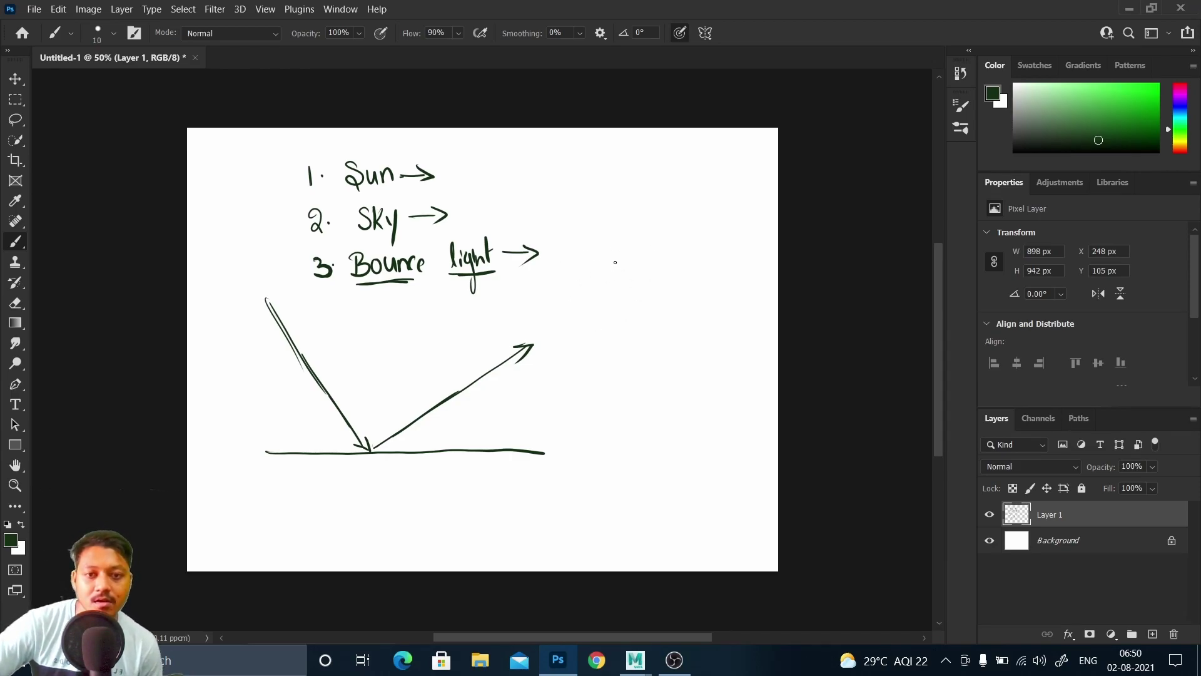
Sketch a ball resting on a ground line beside the list, with a slightly tilted thin wall standing next to it.
{"action": "mouse_move", "coordinate": [629, 263]}
{"action": "left_mouse_down"}
{"action": "mouse_move", "coordinate": [590, 272]}
{"action": "mouse_move", "coordinate": [587, 307]}
{"action": "mouse_move", "coordinate": [612, 323]}
{"action": "mouse_move", "coordinate": [648, 311]}
{"action": "mouse_move", "coordinate": [644, 273]}
{"action": "mouse_move", "coordinate": [607, 265]}
{"action": "mouse_move", "coordinate": [591, 295]}
{"action": "mouse_move", "coordinate": [610, 321]}
{"action": "mouse_move", "coordinate": [636, 318]}
{"action": "mouse_move", "coordinate": [635, 261]}
{"action": "left_mouse_up"}
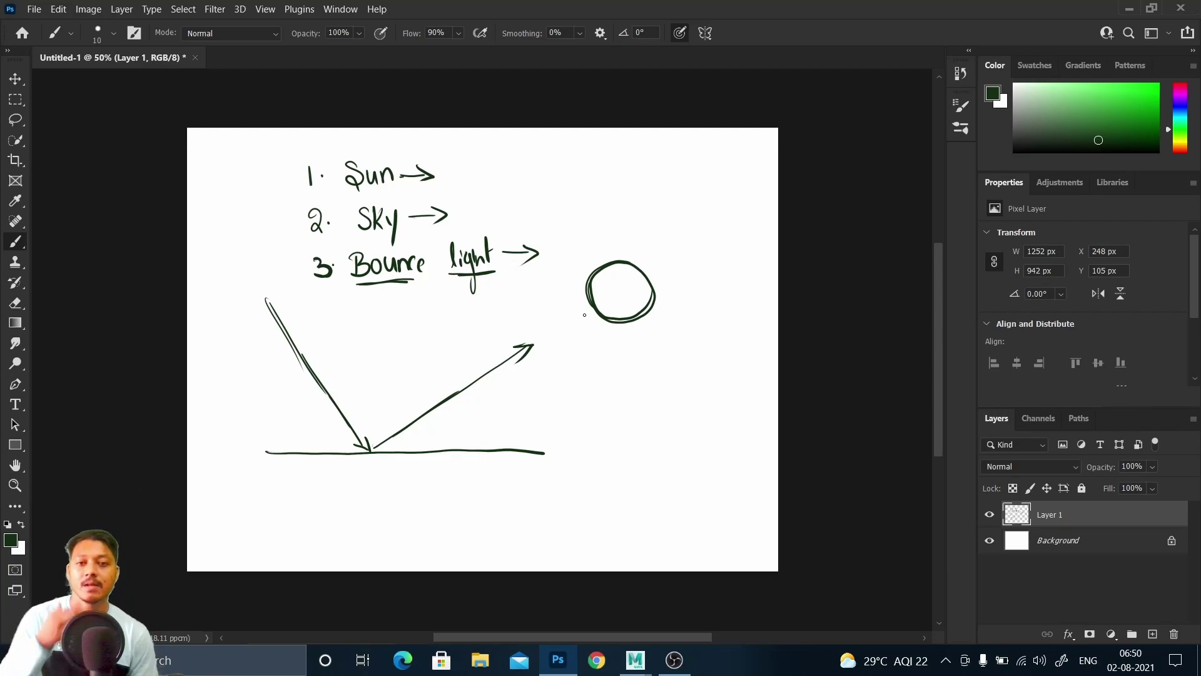
{"action": "mouse_move", "coordinate": [609, 326]}
{"action": "left_mouse_down"}
{"action": "mouse_move", "coordinate": [569, 329]}
{"action": "mouse_move", "coordinate": [667, 327]}
{"action": "mouse_move", "coordinate": [535, 326]}
{"action": "mouse_move", "coordinate": [738, 326]}
{"action": "left_mouse_up"}
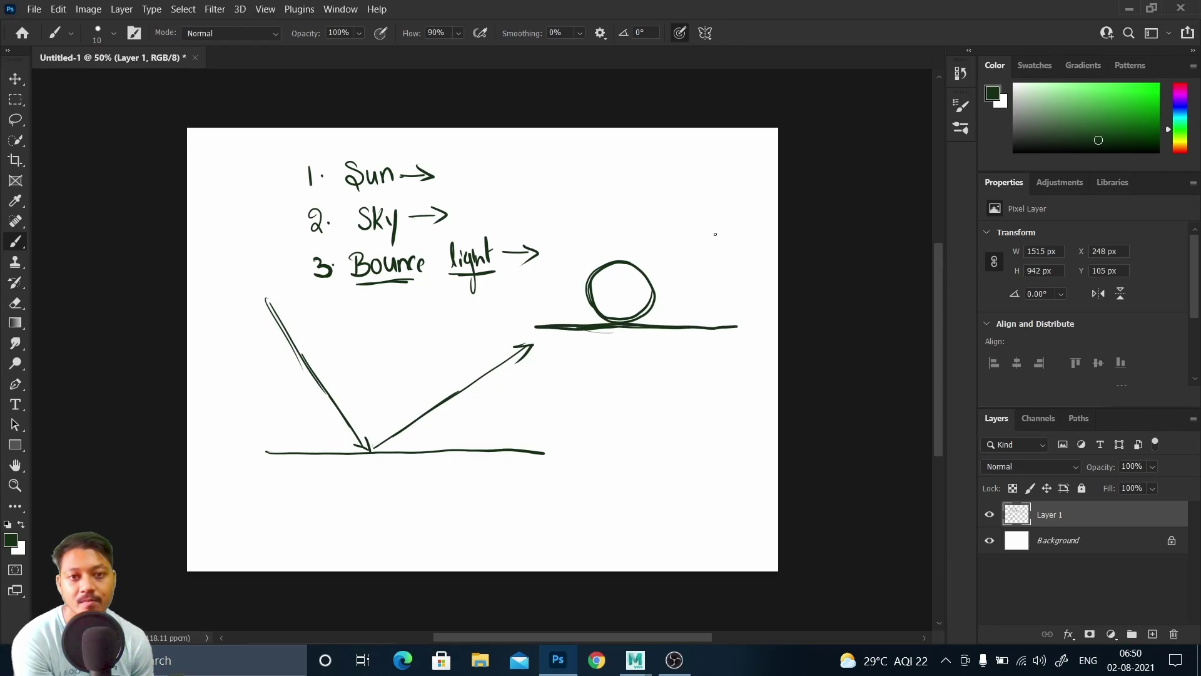
{"action": "left_click_drag", "start_coordinate": [684, 220], "coordinate": [704, 303]}
{"action": "left_click_drag", "start_coordinate": [689, 247], "coordinate": [708, 325]}
{"action": "left_click_drag", "start_coordinate": [697, 279], "coordinate": [709, 336]}
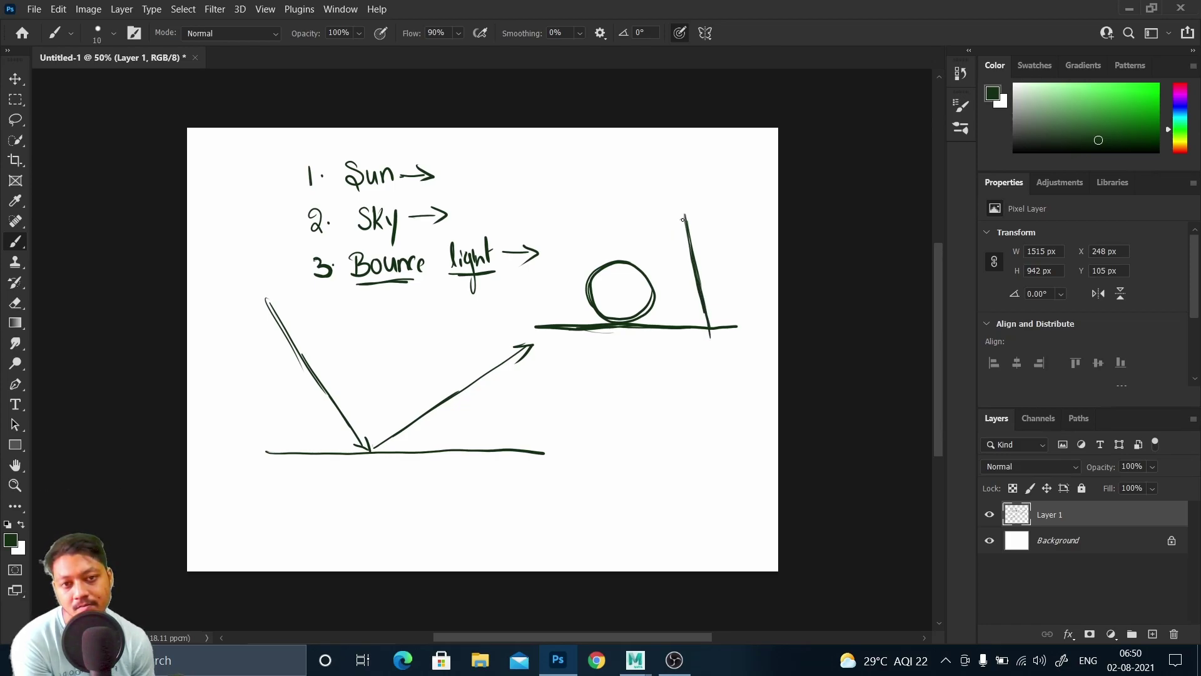
{"action": "left_click_drag", "start_coordinate": [676, 225], "coordinate": [708, 333]}
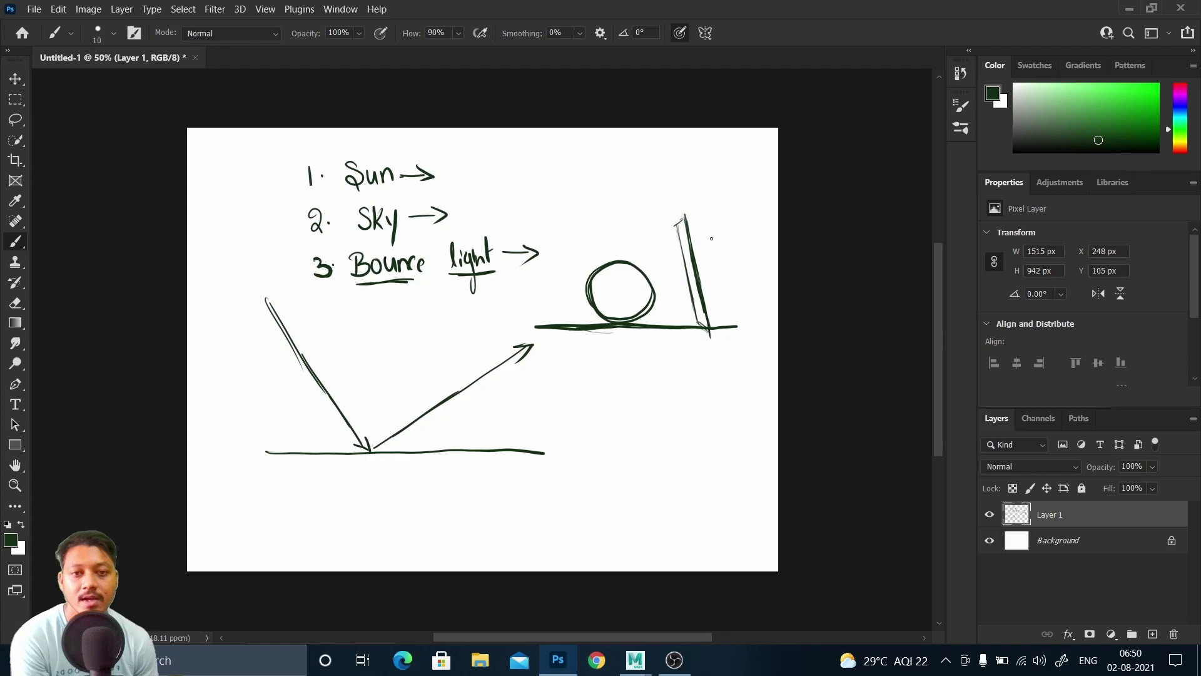
Label the wall "Red" and the ball "White" with small pointer arrows.
{"action": "mouse_move", "coordinate": [693, 248]}
{"action": "left_mouse_down"}
{"action": "mouse_move", "coordinate": [721, 239]}
{"action": "mouse_move", "coordinate": [715, 250]}
{"action": "mouse_move", "coordinate": [728, 226]}
{"action": "mouse_move", "coordinate": [747, 239]}
{"action": "left_mouse_up"}
{"action": "left_click_drag", "start_coordinate": [759, 209], "coordinate": [749, 236]}
{"action": "left_click_drag", "start_coordinate": [616, 260], "coordinate": [612, 236]}
{"action": "mouse_move", "coordinate": [607, 248]}
{"action": "left_mouse_down"}
{"action": "mouse_move", "coordinate": [612, 236]}
{"action": "mouse_move", "coordinate": [618, 249]}
{"action": "mouse_move", "coordinate": [599, 206]}
{"action": "mouse_move", "coordinate": [610, 222]}
{"action": "mouse_move", "coordinate": [623, 214]}
{"action": "left_mouse_up"}
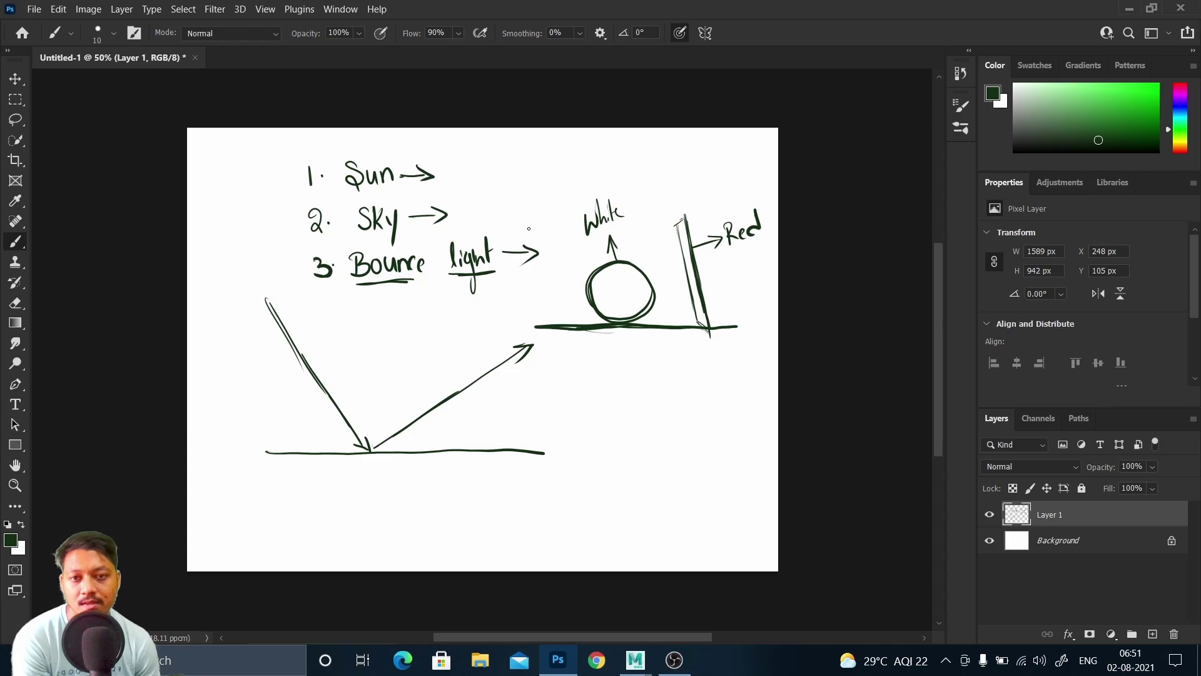
Draw a large diagonal sunlight arrow aimed at the ball and four downward skylight arrows above the ball and wall.
{"action": "left_click_drag", "start_coordinate": [493, 193], "coordinate": [564, 224]}
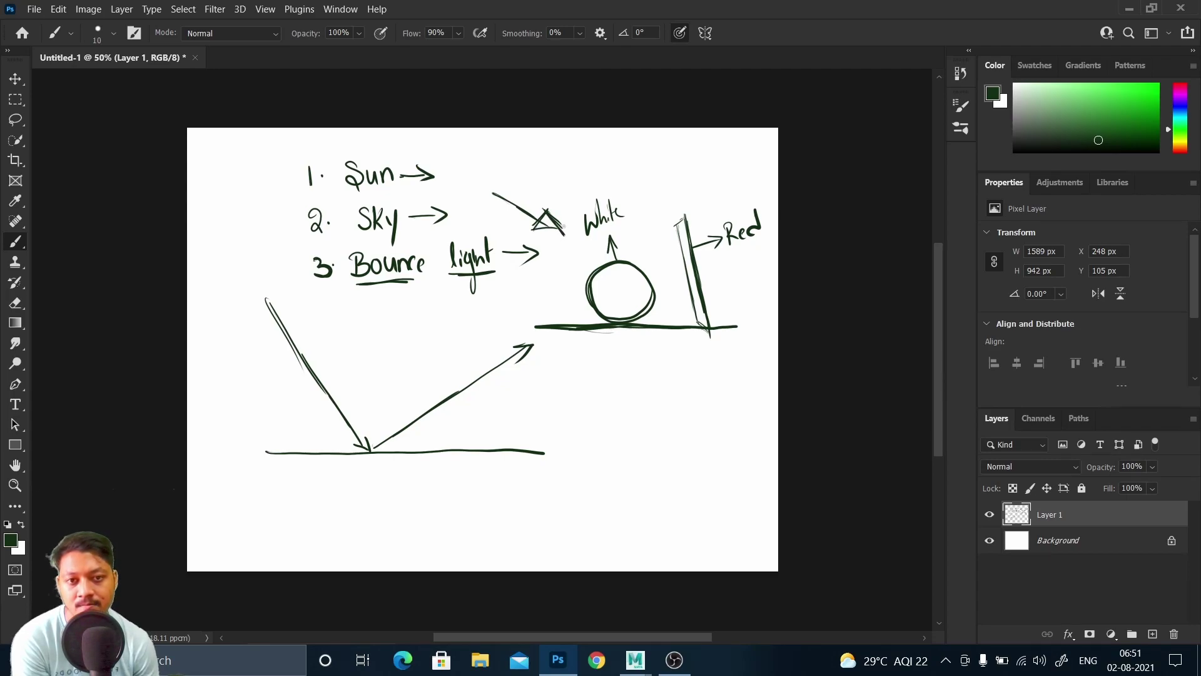
{"action": "left_click_drag", "start_coordinate": [592, 134], "coordinate": [593, 167]}
{"action": "mouse_move", "coordinate": [584, 156]}
{"action": "left_mouse_down"}
{"action": "mouse_move", "coordinate": [592, 169]}
{"action": "mouse_move", "coordinate": [600, 156]}
{"action": "mouse_move", "coordinate": [662, 159]}
{"action": "left_mouse_up"}
{"action": "mouse_move", "coordinate": [655, 157]}
{"action": "left_mouse_down"}
{"action": "mouse_move", "coordinate": [664, 170]}
{"action": "mouse_move", "coordinate": [672, 157]}
{"action": "mouse_move", "coordinate": [702, 167]}
{"action": "left_mouse_up"}
{"action": "mouse_move", "coordinate": [695, 157]}
{"action": "left_mouse_down"}
{"action": "mouse_move", "coordinate": [703, 171]}
{"action": "mouse_move", "coordinate": [710, 162]}
{"action": "mouse_move", "coordinate": [747, 177]}
{"action": "left_mouse_up"}
{"action": "mouse_move", "coordinate": [747, 177]}
{"action": "left_mouse_down"}
{"action": "mouse_move", "coordinate": [757, 163]}
{"action": "mouse_move", "coordinate": [741, 183]}
{"action": "left_mouse_up"}
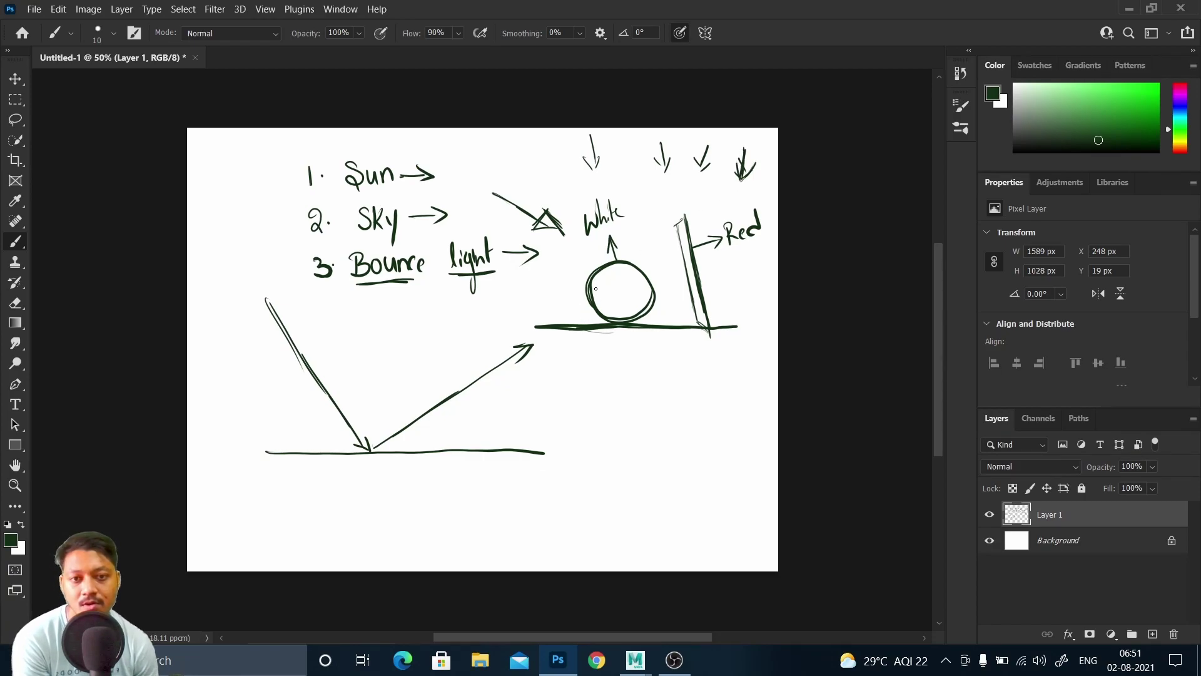
Shade the ball and its ground shadow, add downward arrows beside the ball, and darken the sunlight arrowhead.
{"action": "mouse_move", "coordinate": [594, 301]}
{"action": "left_mouse_down"}
{"action": "mouse_move", "coordinate": [611, 267]}
{"action": "mouse_move", "coordinate": [593, 303]}
{"action": "mouse_move", "coordinate": [610, 270]}
{"action": "mouse_move", "coordinate": [599, 304]}
{"action": "mouse_move", "coordinate": [627, 262]}
{"action": "mouse_move", "coordinate": [622, 296]}
{"action": "mouse_move", "coordinate": [641, 269]}
{"action": "left_mouse_up"}
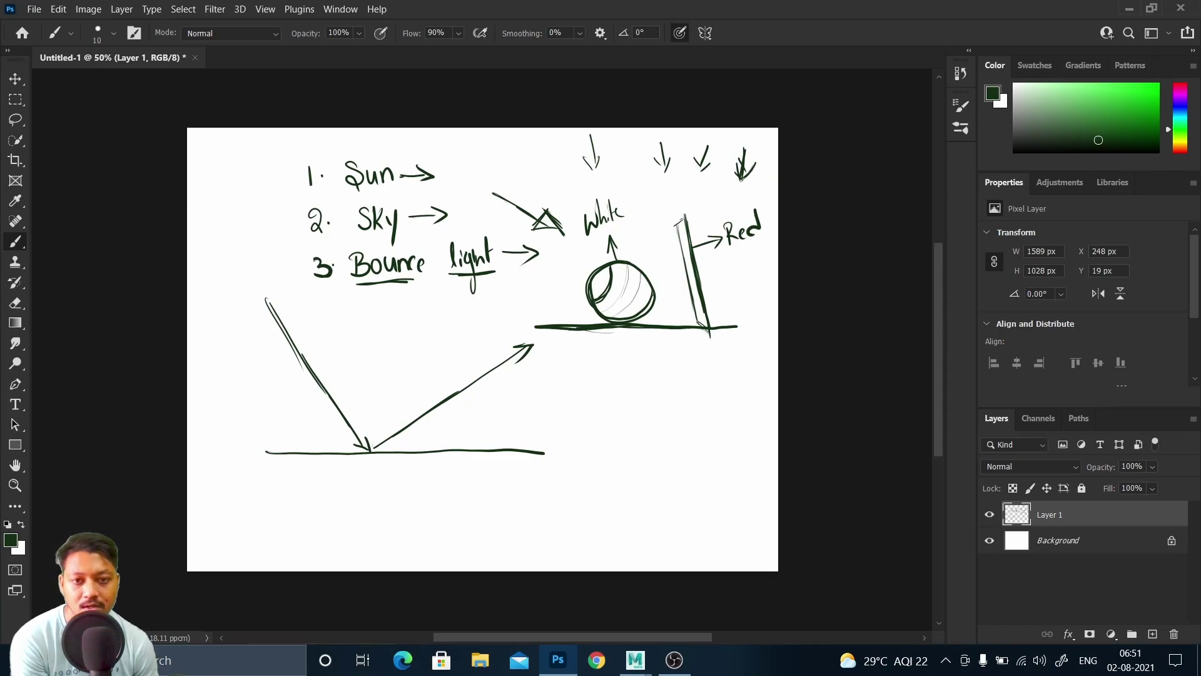
{"action": "mouse_move", "coordinate": [628, 319]}
{"action": "left_mouse_down"}
{"action": "mouse_move", "coordinate": [652, 291]}
{"action": "mouse_move", "coordinate": [620, 320]}
{"action": "mouse_move", "coordinate": [685, 315]}
{"action": "mouse_move", "coordinate": [628, 327]}
{"action": "mouse_move", "coordinate": [673, 322]}
{"action": "left_mouse_up"}
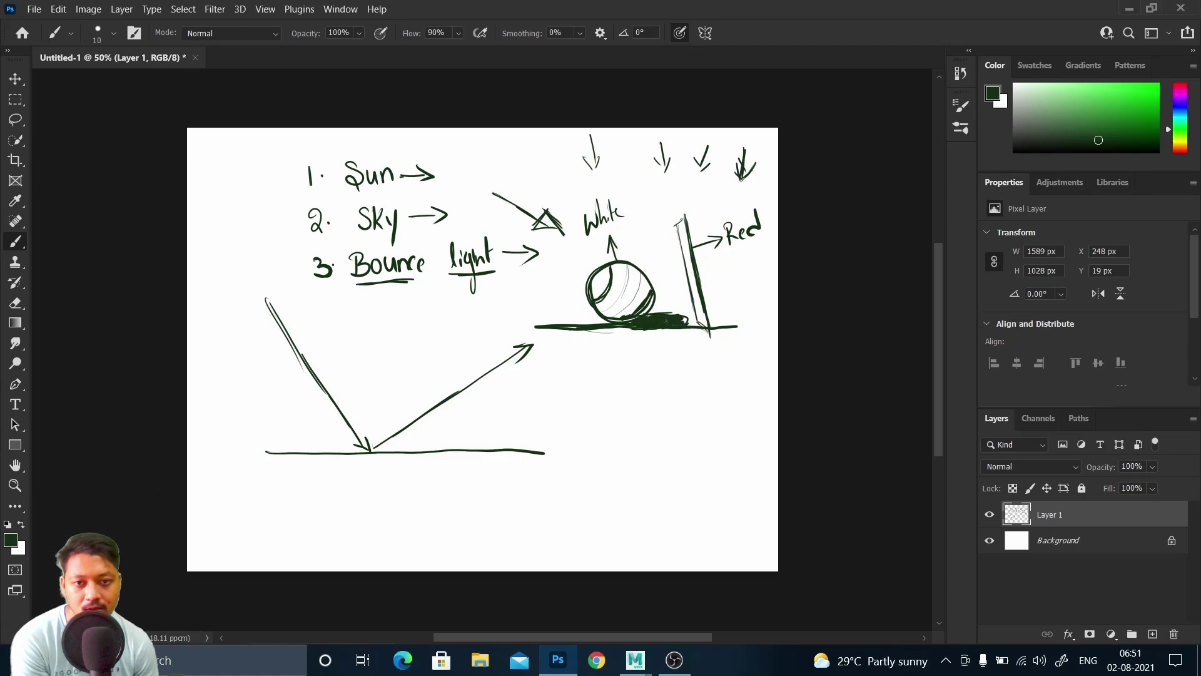
{"action": "left_click_drag", "start_coordinate": [664, 262], "coordinate": [670, 300]}
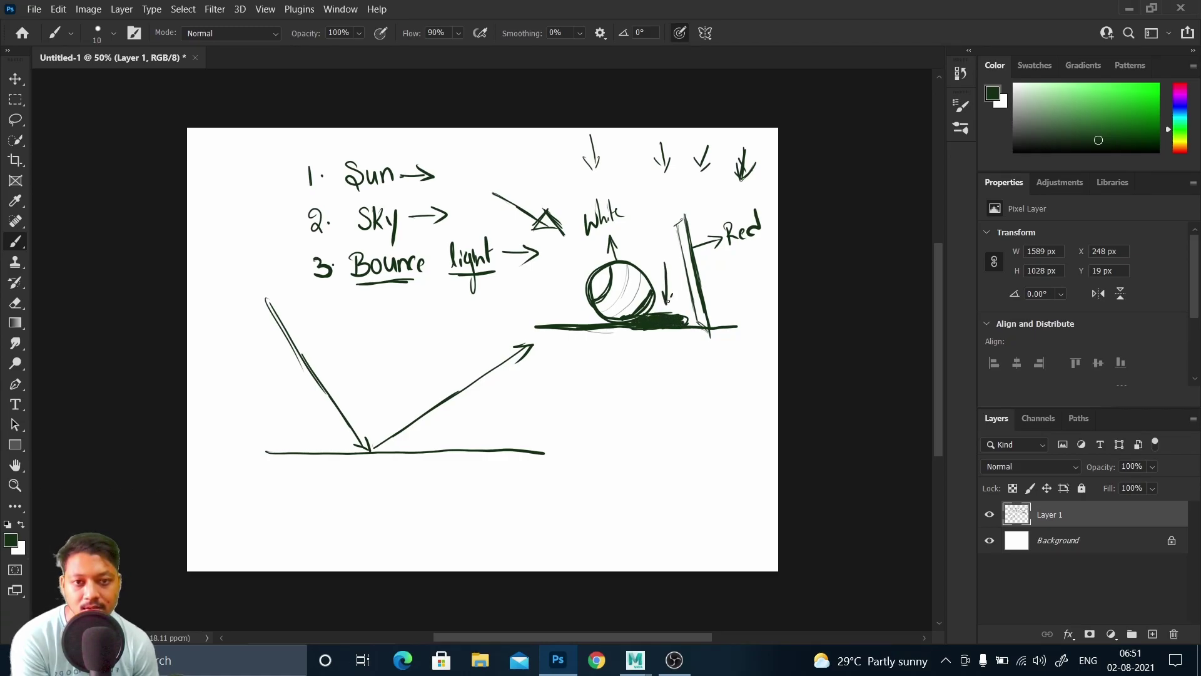
{"action": "left_click_drag", "start_coordinate": [653, 259], "coordinate": [651, 287]}
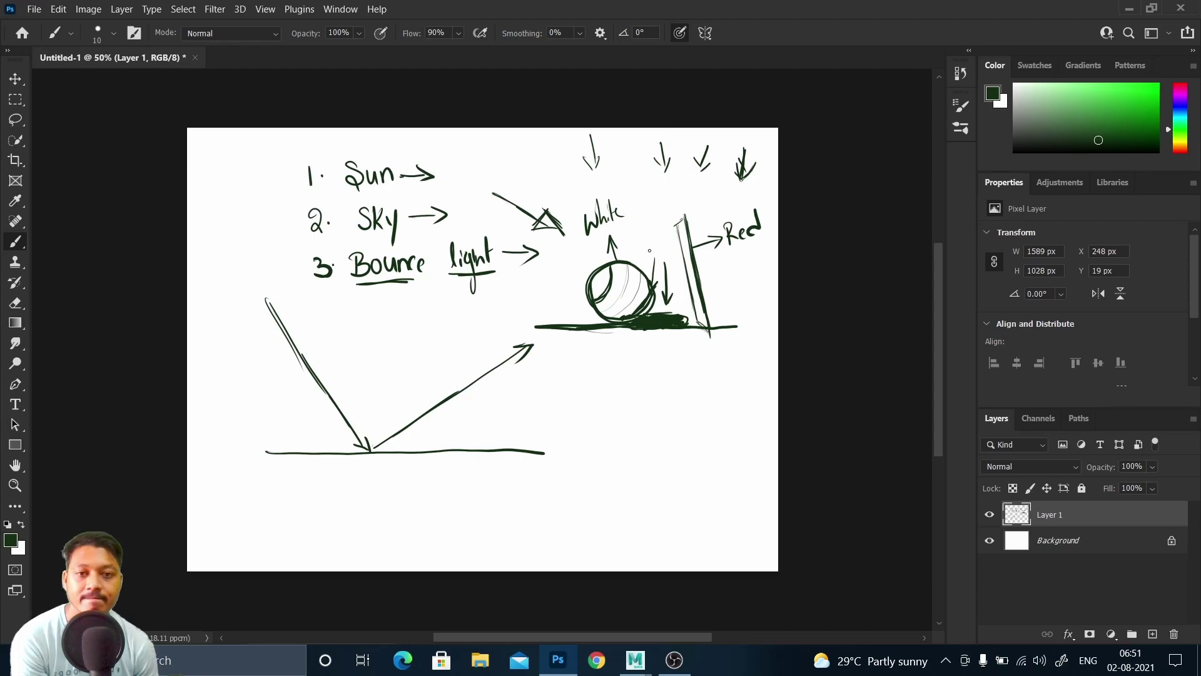
{"action": "left_click_drag", "start_coordinate": [537, 234], "coordinate": [542, 231]}
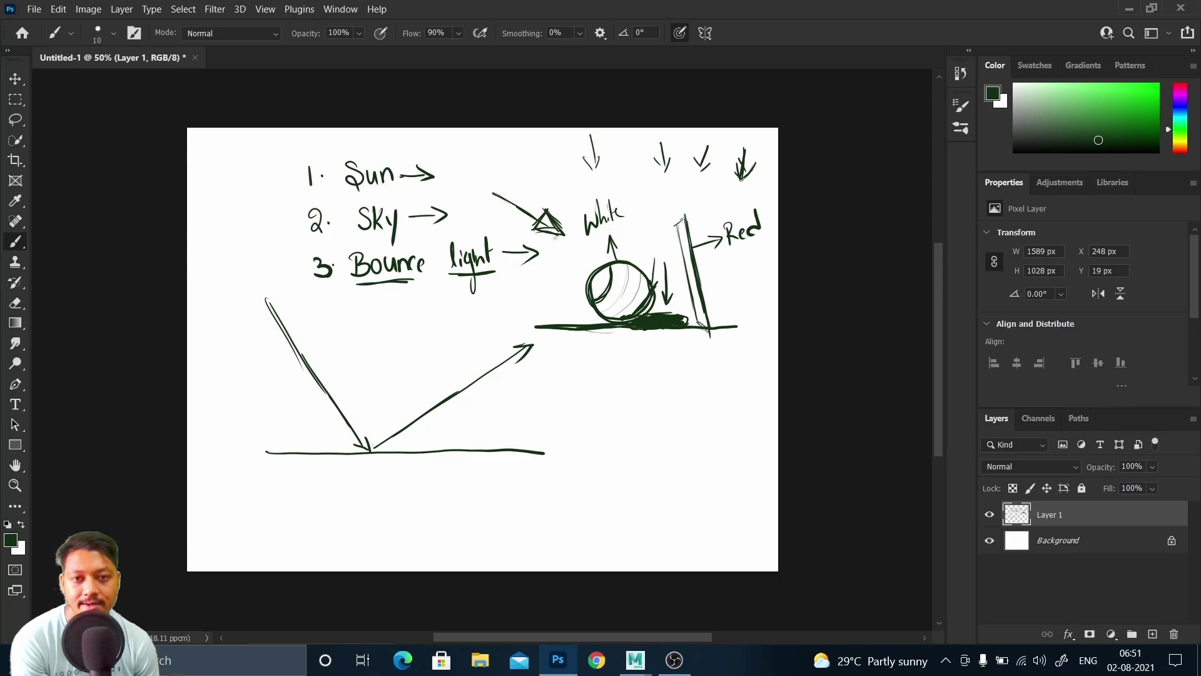
Draw a light arrow hitting the red wall with rays bouncing back toward the ball and its shadow, and underline "Red".
{"action": "mouse_move", "coordinate": [646, 242]}
{"action": "left_mouse_down"}
{"action": "mouse_move", "coordinate": [688, 257]}
{"action": "mouse_move", "coordinate": [675, 256]}
{"action": "left_mouse_up"}
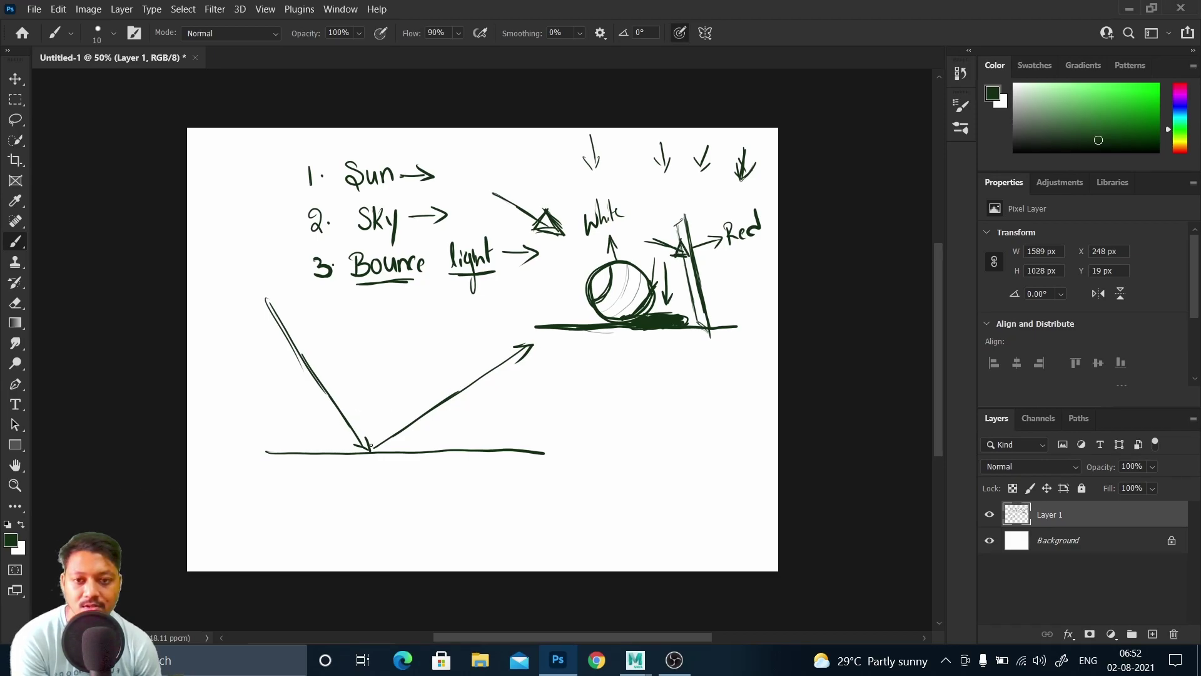
{"action": "mouse_move", "coordinate": [687, 256]}
{"action": "left_mouse_down"}
{"action": "mouse_move", "coordinate": [668, 279]}
{"action": "mouse_move", "coordinate": [687, 311]}
{"action": "left_mouse_up"}
{"action": "mouse_move", "coordinate": [659, 260]}
{"action": "left_mouse_down"}
{"action": "mouse_move", "coordinate": [691, 277]}
{"action": "mouse_move", "coordinate": [678, 289]}
{"action": "left_mouse_up"}
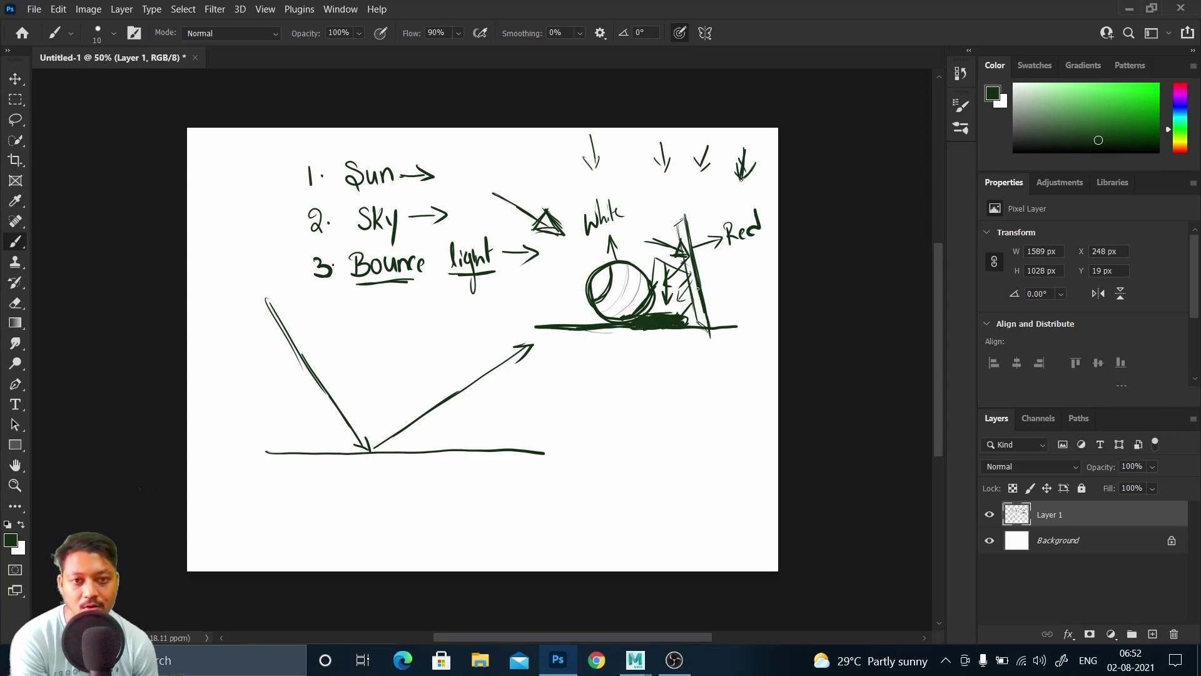
{"action": "left_click_drag", "start_coordinate": [742, 247], "coordinate": [759, 242]}
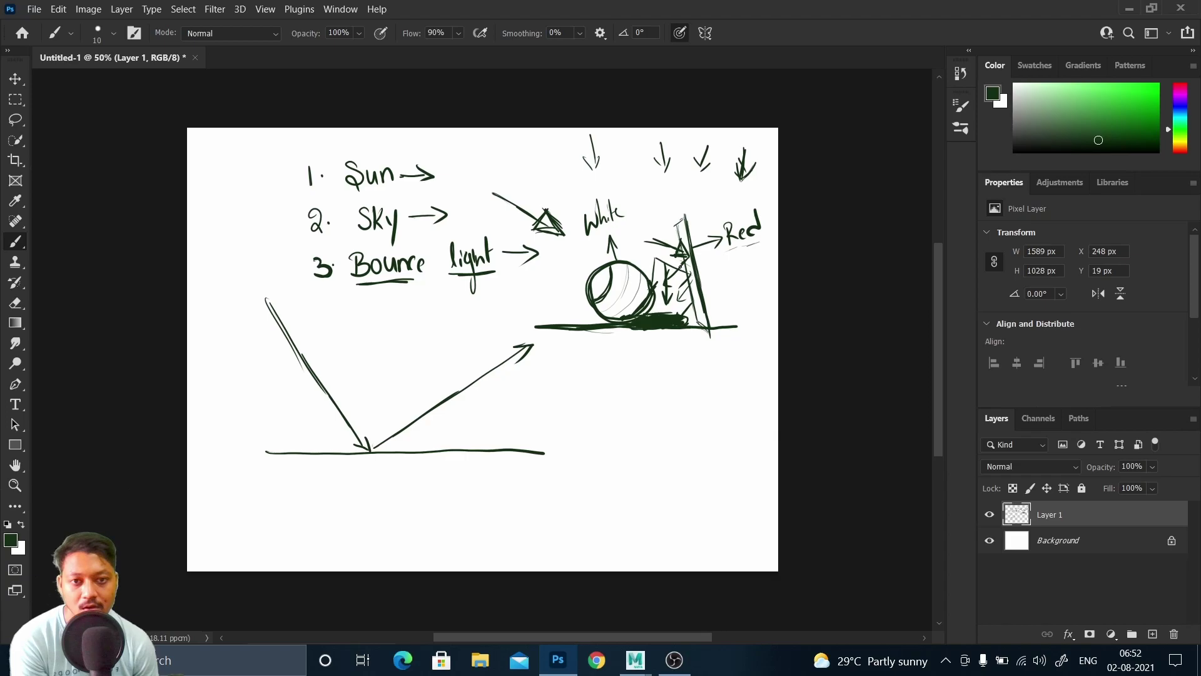
{"action": "left_click_drag", "start_coordinate": [677, 286], "coordinate": [658, 313]}
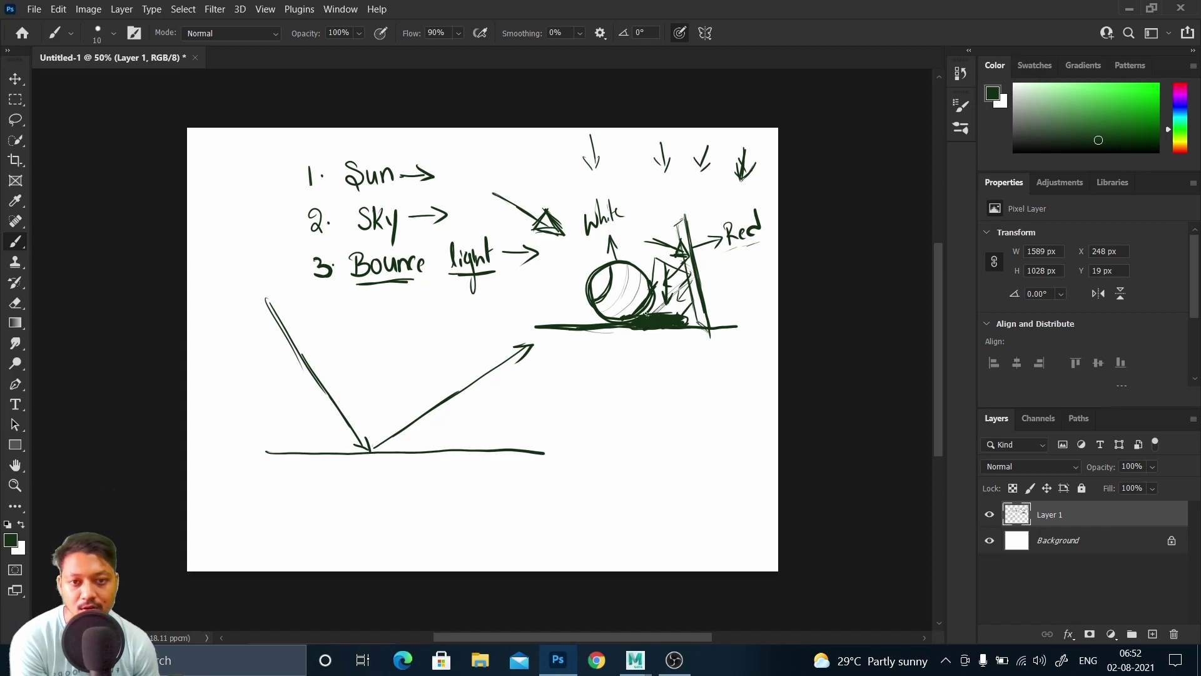
Hatch the side of the ball facing the red wall to show the bounced light.
{"action": "mouse_move", "coordinate": [647, 276]}
{"action": "left_mouse_down"}
{"action": "mouse_move", "coordinate": [632, 305]}
{"action": "mouse_move", "coordinate": [643, 281]}
{"action": "mouse_move", "coordinate": [643, 296]}
{"action": "mouse_move", "coordinate": [628, 265]}
{"action": "mouse_move", "coordinate": [642, 286]}
{"action": "left_mouse_up"}
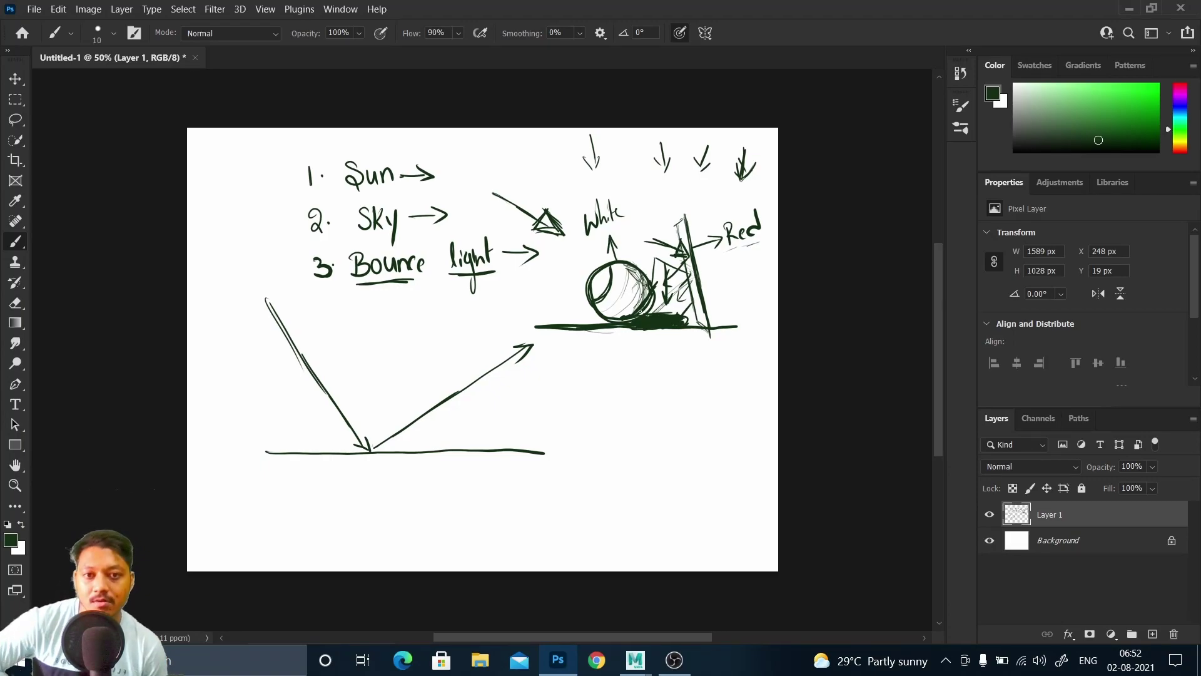
{"action": "left_click_drag", "start_coordinate": [642, 301], "coordinate": [629, 315]}
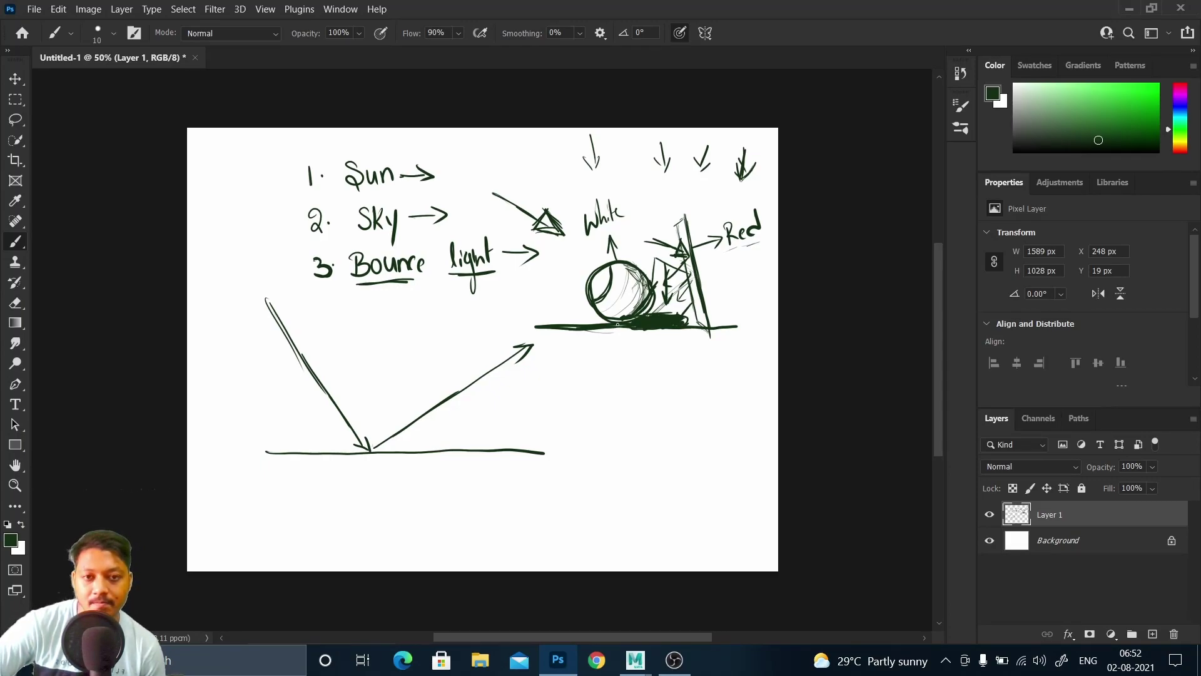
{"action": "left_click_drag", "start_coordinate": [628, 265], "coordinate": [642, 291]}
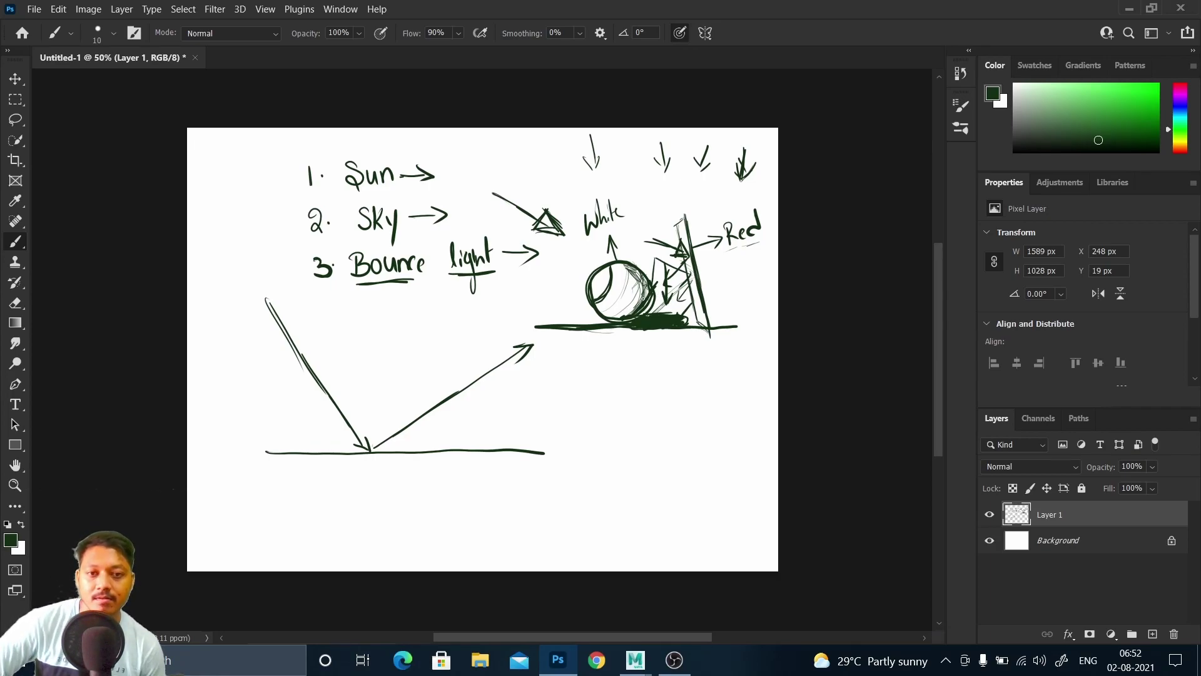
{"action": "left_click_drag", "start_coordinate": [640, 291], "coordinate": [636, 303]}
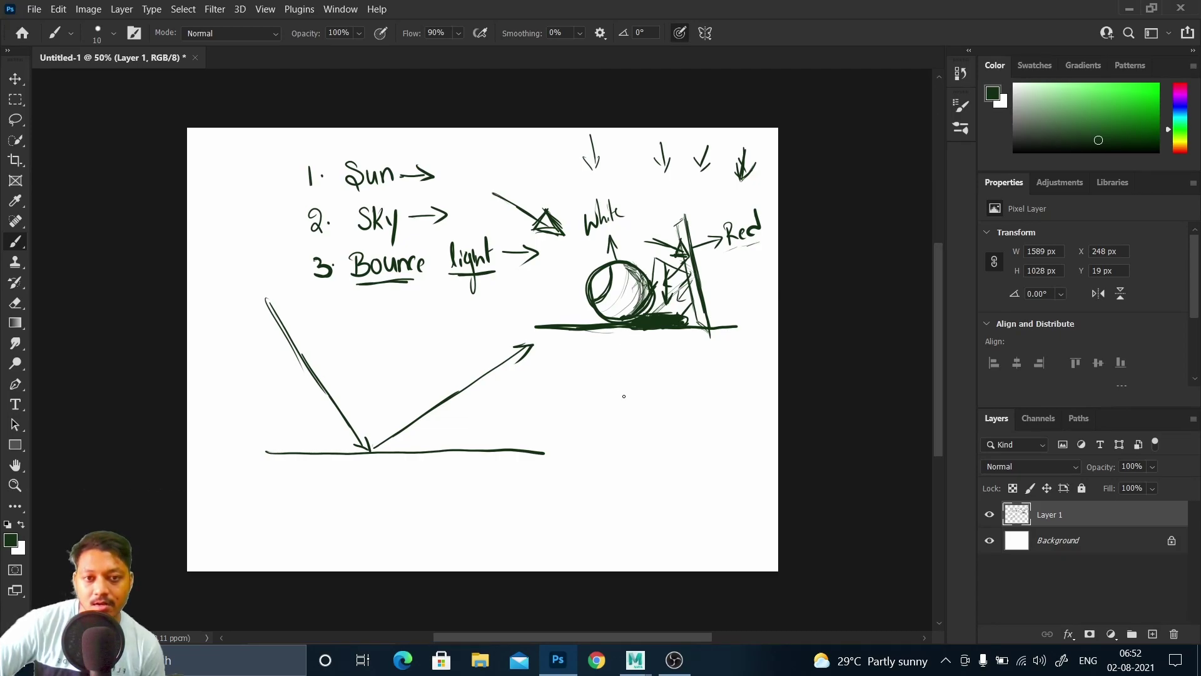
Sketch a rectangular room outline below the ball diagram, with a small box just inside its upper edge.
{"action": "mouse_move", "coordinate": [582, 369]}
{"action": "left_mouse_down"}
{"action": "mouse_move", "coordinate": [586, 459]}
{"action": "mouse_move", "coordinate": [648, 366]}
{"action": "mouse_move", "coordinate": [734, 477]}
{"action": "left_mouse_up"}
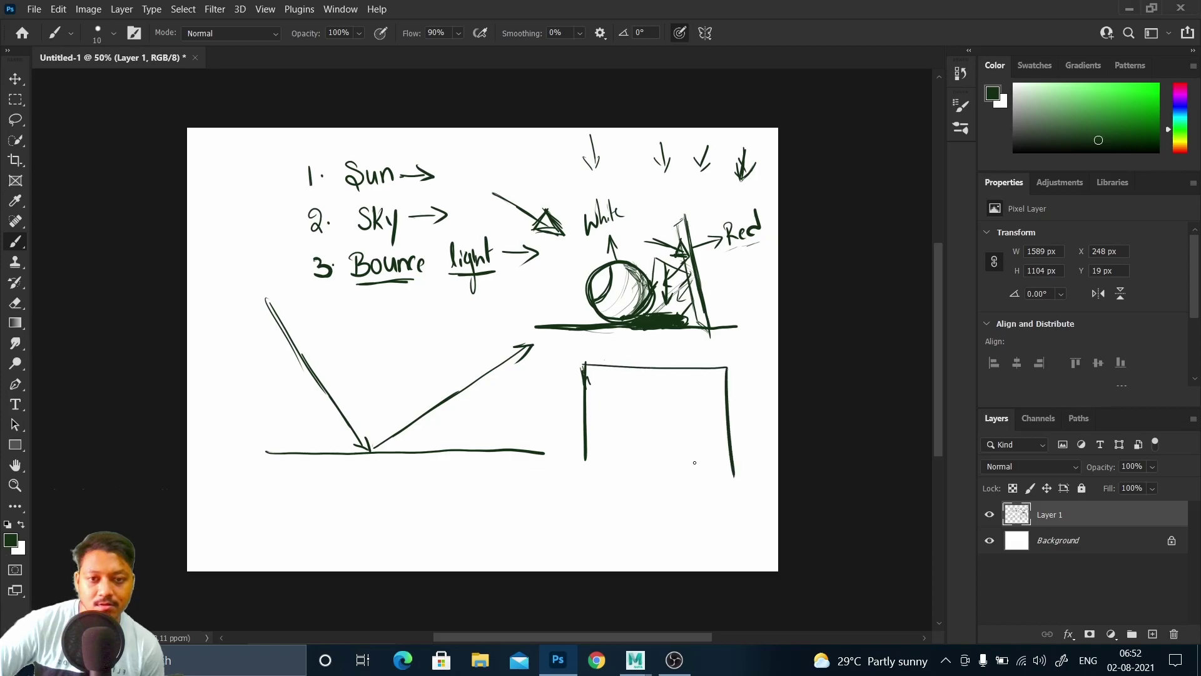
{"action": "left_click_drag", "start_coordinate": [591, 474], "coordinate": [733, 461]}
{"action": "mouse_move", "coordinate": [635, 377]}
{"action": "left_mouse_down"}
{"action": "mouse_move", "coordinate": [651, 382]}
{"action": "mouse_move", "coordinate": [584, 401]}
{"action": "mouse_move", "coordinate": [657, 463]}
{"action": "mouse_move", "coordinate": [726, 462]}
{"action": "left_mouse_up"}
{"action": "left_click_drag", "start_coordinate": [724, 370], "coordinate": [722, 465]}
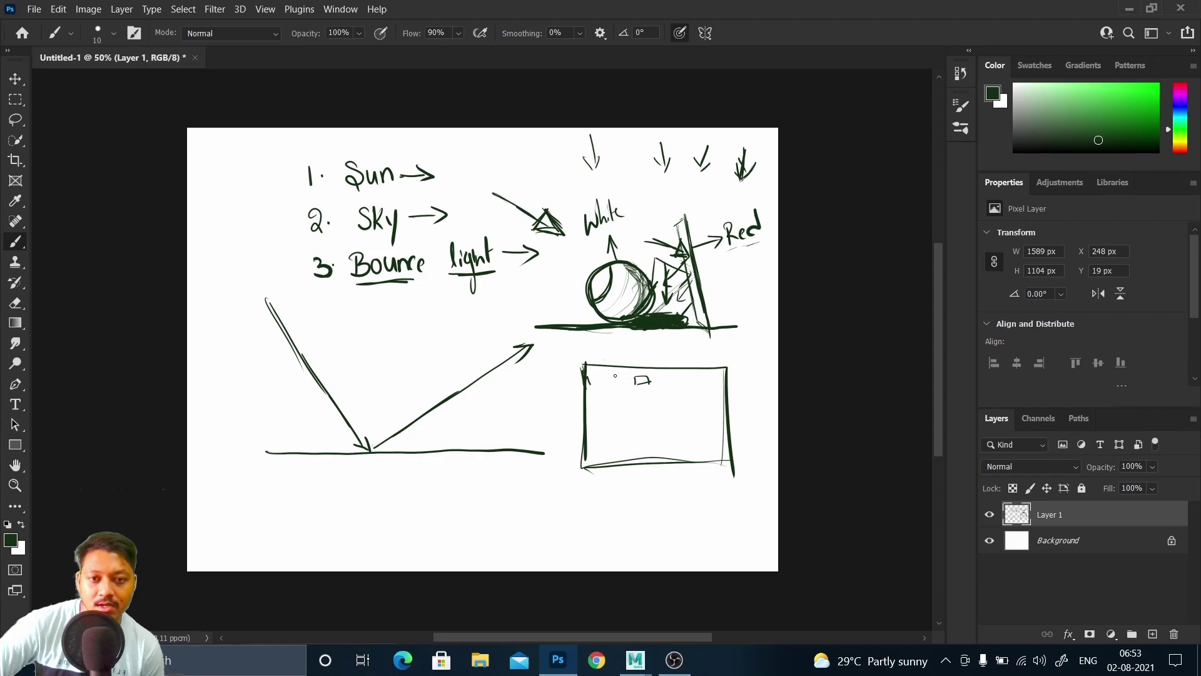
Draw short diagonal strokes across the four inner corners of the room outline.
{"action": "left_click_drag", "start_coordinate": [586, 380], "coordinate": [602, 367]}
{"action": "left_click_drag", "start_coordinate": [589, 440], "coordinate": [610, 461]}
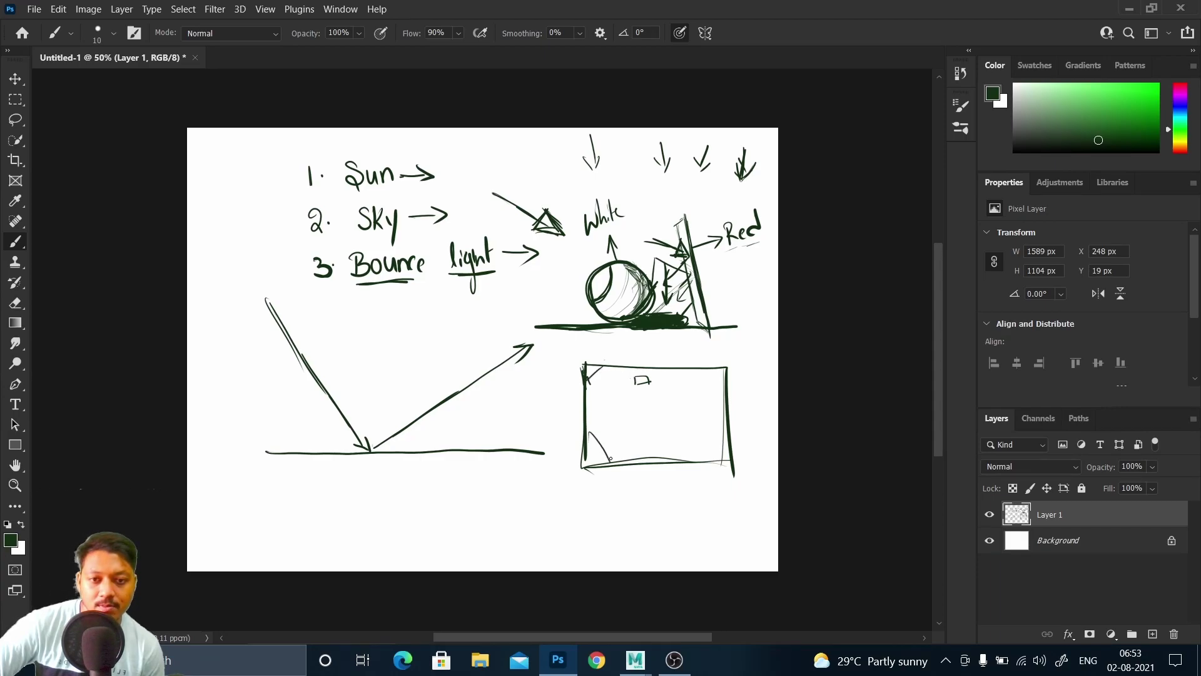
{"action": "left_click_drag", "start_coordinate": [722, 435], "coordinate": [693, 458]}
{"action": "left_click_drag", "start_coordinate": [691, 373], "coordinate": [725, 403]}
{"action": "left_click_drag", "start_coordinate": [603, 365], "coordinate": [584, 383]}
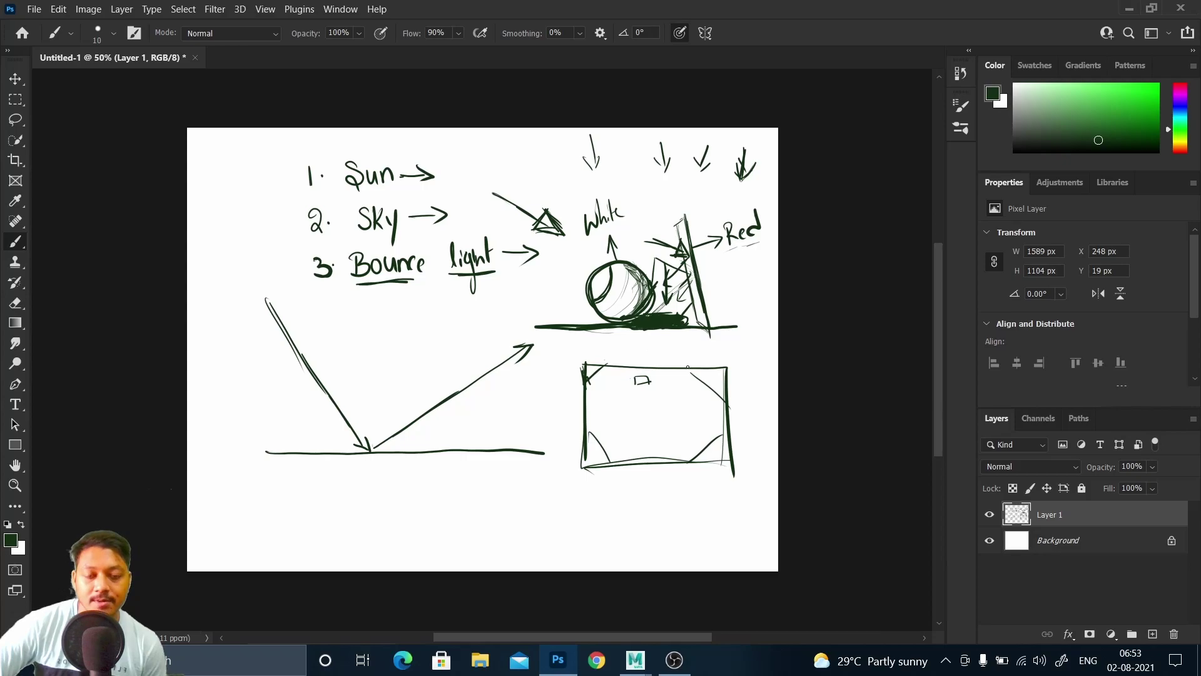
Draw arrows from the small box toward both side walls of the room, with a ray bouncing off one wall near the corner.
{"action": "left_click_drag", "start_coordinate": [589, 433], "coordinate": [605, 460]}
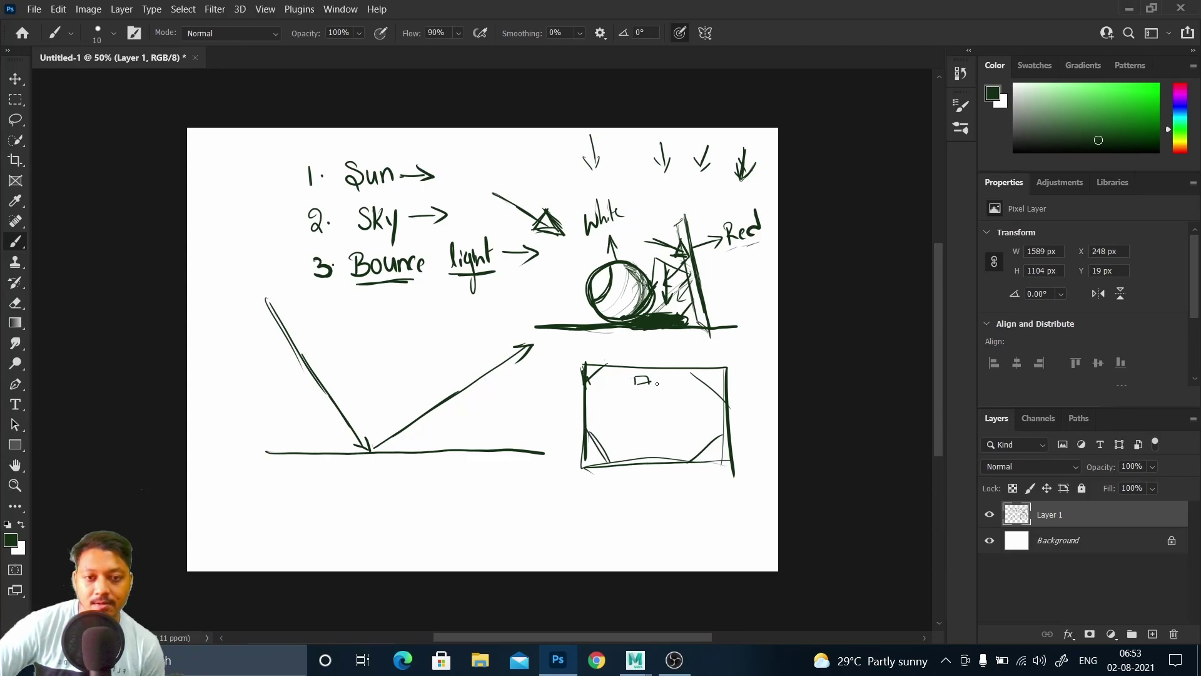
{"action": "mouse_move", "coordinate": [655, 378]}
{"action": "left_mouse_down"}
{"action": "mouse_move", "coordinate": [667, 389]}
{"action": "mouse_move", "coordinate": [600, 396]}
{"action": "left_mouse_up"}
{"action": "left_click_drag", "start_coordinate": [603, 390], "coordinate": [607, 398]}
{"action": "left_click_drag", "start_coordinate": [712, 406], "coordinate": [716, 420]}
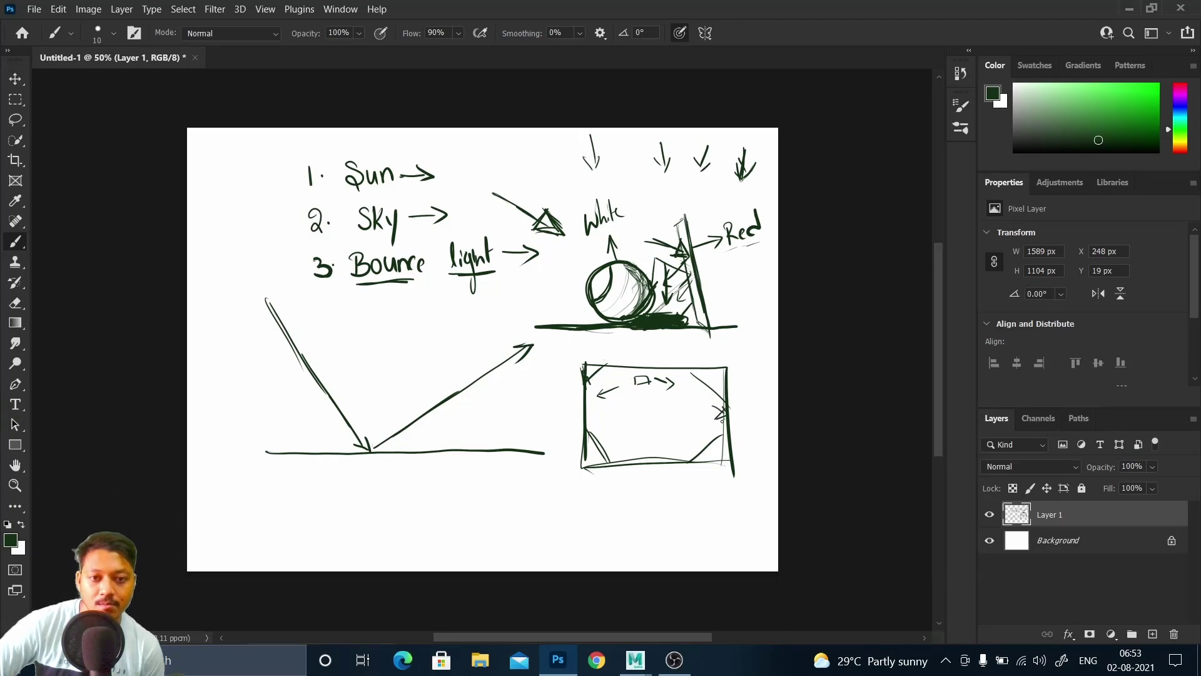
{"action": "mouse_move", "coordinate": [699, 436]}
{"action": "left_mouse_down"}
{"action": "mouse_move", "coordinate": [704, 423]}
{"action": "mouse_move", "coordinate": [707, 436]}
{"action": "left_mouse_up"}
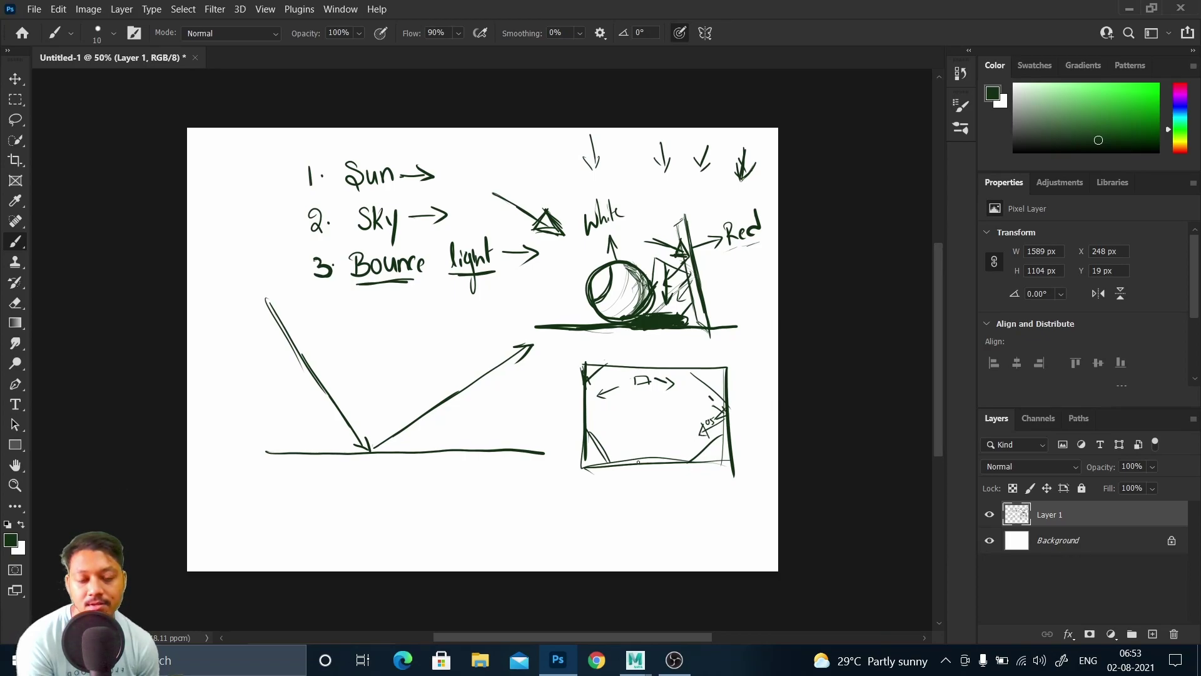
Mark the other three corners of the room sketch with short strokes behind their diagonal lines.
{"action": "left_click_drag", "start_coordinate": [597, 432], "coordinate": [607, 458]}
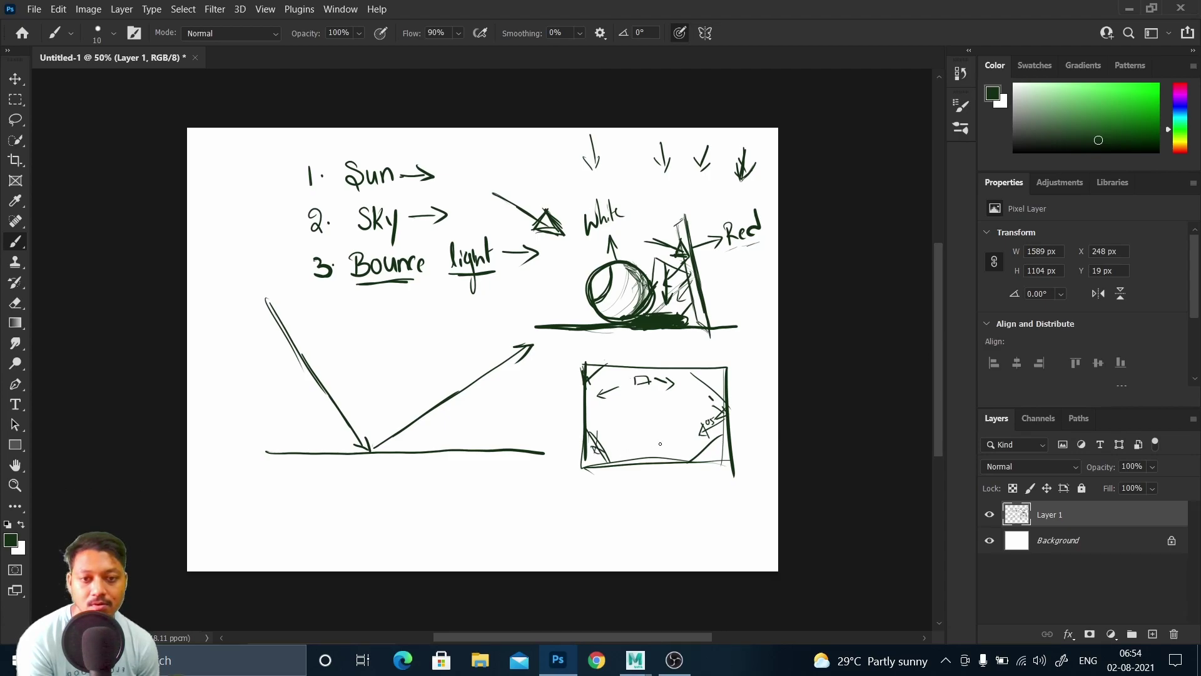
{"action": "left_click_drag", "start_coordinate": [709, 375], "coordinate": [716, 378]}
{"action": "left_click_drag", "start_coordinate": [589, 371], "coordinate": [591, 375]}
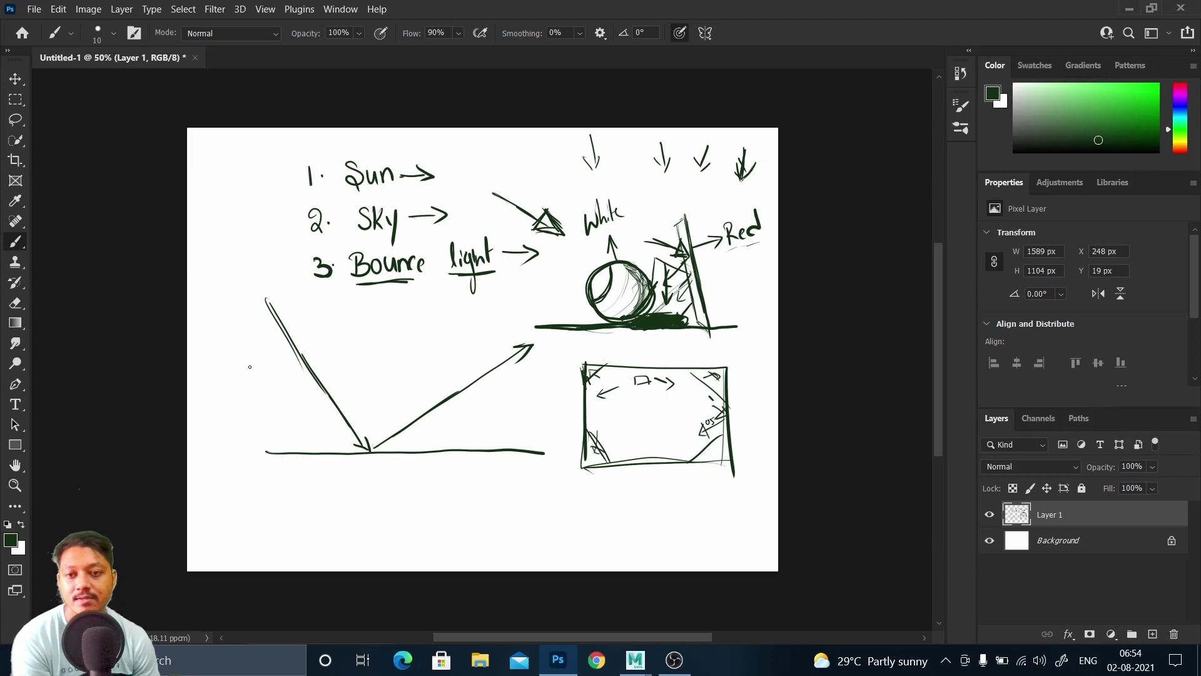
Write "FG (or) GI" below the light reflection sketch and underline both "FG" and "GI".
{"action": "left_click_drag", "start_coordinate": [280, 490], "coordinate": [281, 520]}
{"action": "mouse_move", "coordinate": [280, 490]}
{"action": "left_mouse_down"}
{"action": "mouse_move", "coordinate": [329, 518]}
{"action": "mouse_move", "coordinate": [346, 493]}
{"action": "mouse_move", "coordinate": [356, 510]}
{"action": "mouse_move", "coordinate": [341, 527]}
{"action": "left_mouse_up"}
{"action": "mouse_move", "coordinate": [355, 503]}
{"action": "left_mouse_down"}
{"action": "mouse_move", "coordinate": [363, 495]}
{"action": "mouse_move", "coordinate": [370, 517]}
{"action": "left_mouse_up"}
{"action": "mouse_move", "coordinate": [392, 489]}
{"action": "left_mouse_down"}
{"action": "mouse_move", "coordinate": [398, 508]}
{"action": "mouse_move", "coordinate": [420, 508]}
{"action": "left_mouse_up"}
{"action": "left_click_drag", "start_coordinate": [307, 543], "coordinate": [334, 536]}
{"action": "left_click_drag", "start_coordinate": [411, 527], "coordinate": [435, 535]}
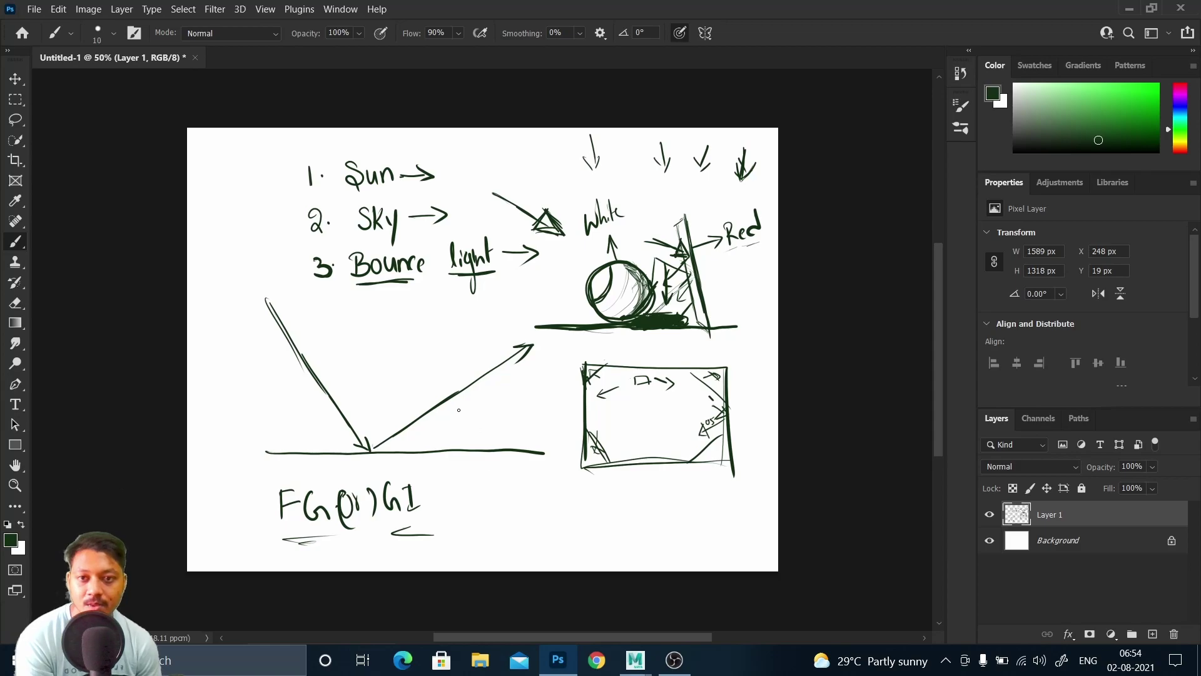
Link "FG" to the "Bounce light" entry with a curved double-headed arrow and underline "Bounce light" again.
{"action": "mouse_move", "coordinate": [269, 502]}
{"action": "left_mouse_down"}
{"action": "mouse_move", "coordinate": [224, 441]}
{"action": "mouse_move", "coordinate": [258, 309]}
{"action": "mouse_move", "coordinate": [187, 223]}
{"action": "left_mouse_up"}
{"action": "mouse_move", "coordinate": [274, 296]}
{"action": "left_mouse_down"}
{"action": "mouse_move", "coordinate": [227, 382]}
{"action": "mouse_move", "coordinate": [230, 413]}
{"action": "left_mouse_up"}
{"action": "mouse_move", "coordinate": [229, 363]}
{"action": "left_mouse_down"}
{"action": "mouse_move", "coordinate": [221, 380]}
{"action": "mouse_move", "coordinate": [252, 480]}
{"action": "left_mouse_up"}
{"action": "left_click_drag", "start_coordinate": [224, 411], "coordinate": [267, 497]}
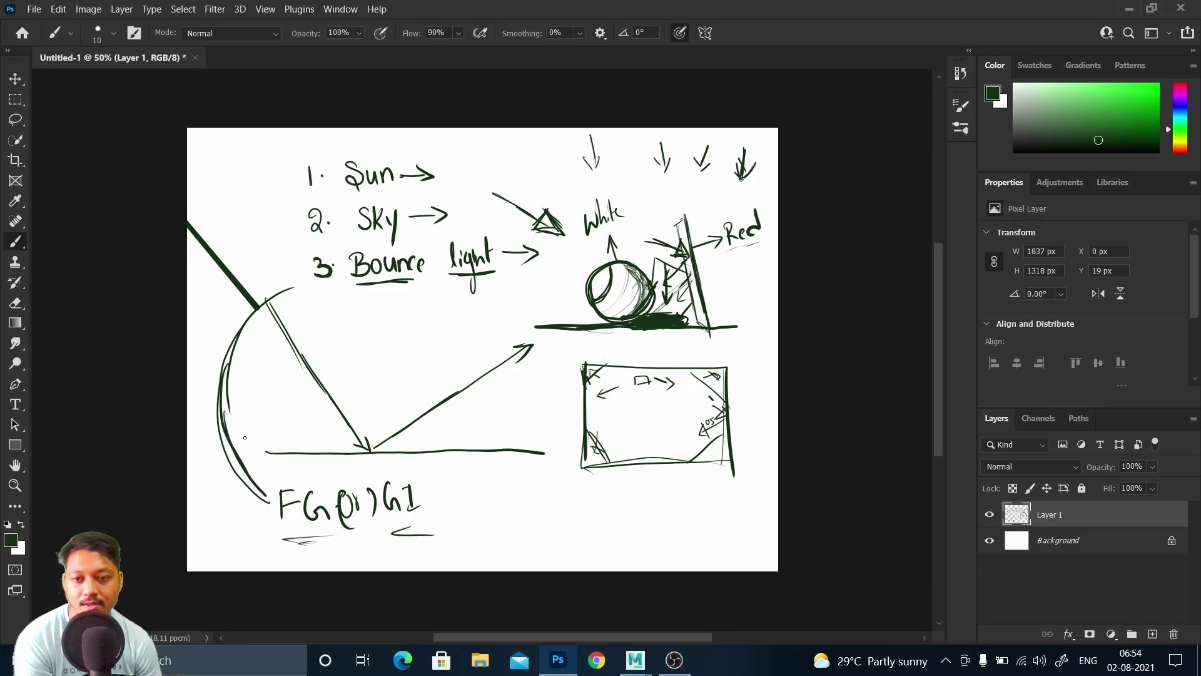
{"action": "mouse_move", "coordinate": [290, 288]}
{"action": "left_mouse_down"}
{"action": "mouse_move", "coordinate": [304, 290]}
{"action": "mouse_move", "coordinate": [288, 299]}
{"action": "left_mouse_up"}
{"action": "left_click_drag", "start_coordinate": [273, 487], "coordinate": [259, 512]}
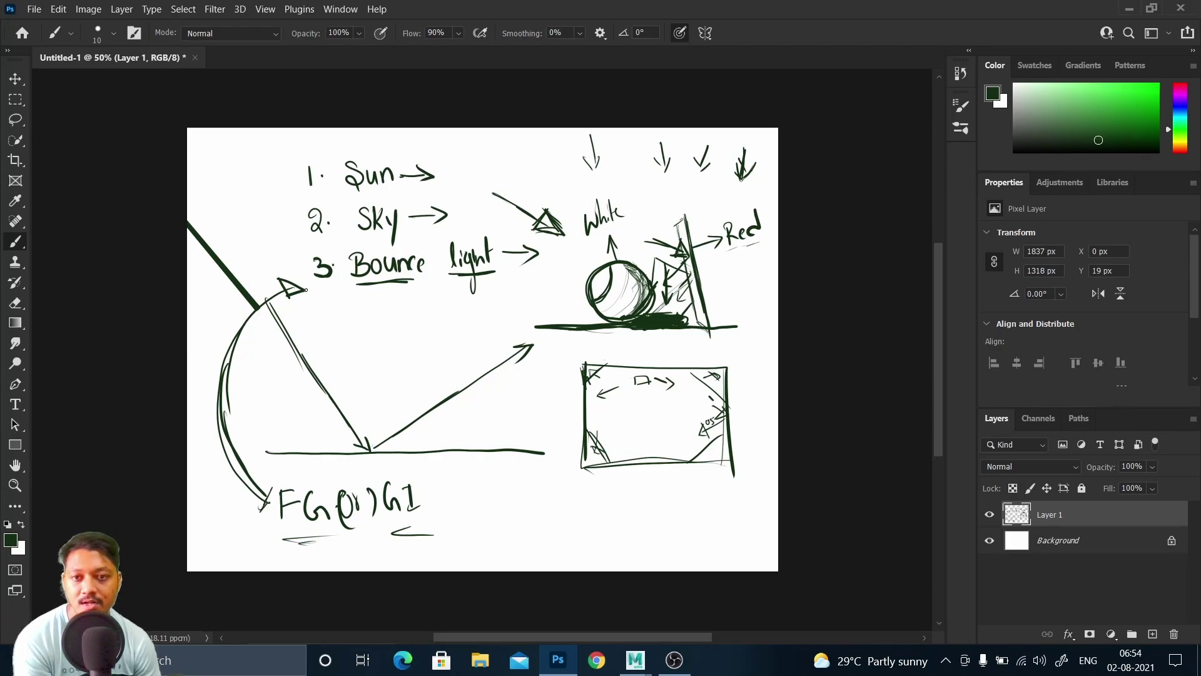
{"action": "left_click_drag", "start_coordinate": [366, 293], "coordinate": [398, 289]}
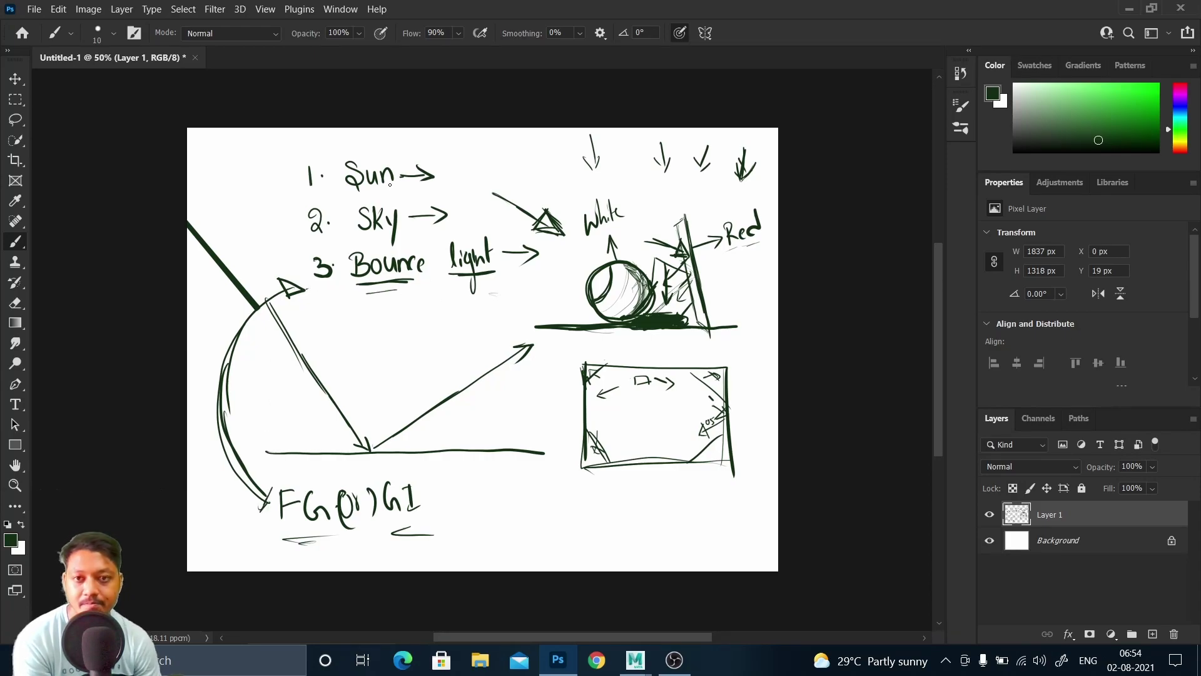
Draw arrows around "Sun", write a one-word label above its arrow, and underline both "Sun" and the label.
{"action": "mouse_move", "coordinate": [378, 141]}
{"action": "left_mouse_down"}
{"action": "mouse_move", "coordinate": [374, 160]}
{"action": "mouse_move", "coordinate": [386, 144]}
{"action": "left_mouse_up"}
{"action": "left_click_drag", "start_coordinate": [460, 184], "coordinate": [431, 201]}
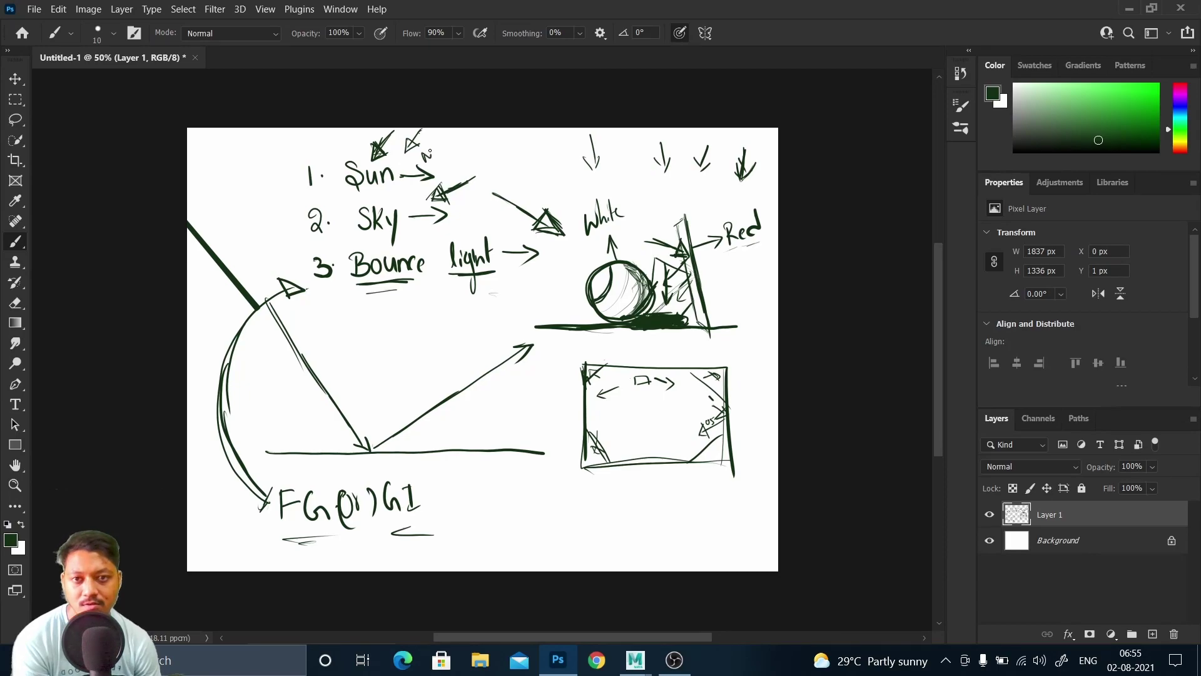
{"action": "mouse_move", "coordinate": [443, 159]}
{"action": "left_mouse_down"}
{"action": "mouse_move", "coordinate": [376, 129]}
{"action": "mouse_move", "coordinate": [476, 151]}
{"action": "left_mouse_up"}
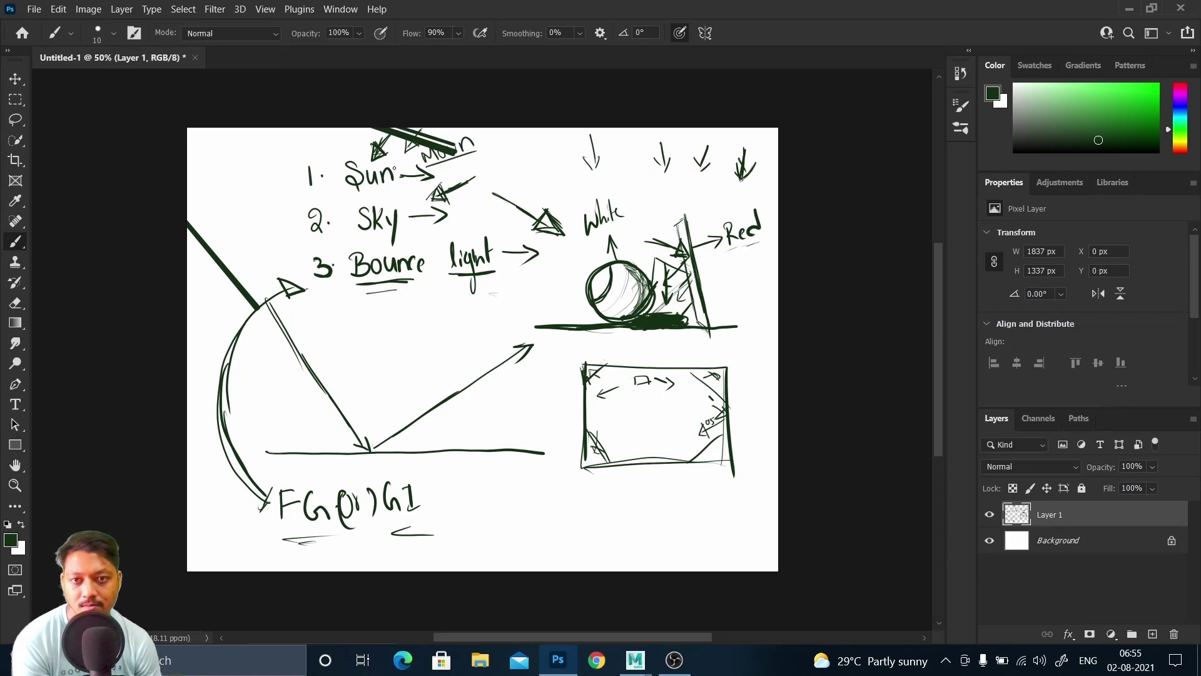
{"action": "left_click_drag", "start_coordinate": [356, 187], "coordinate": [404, 181]}
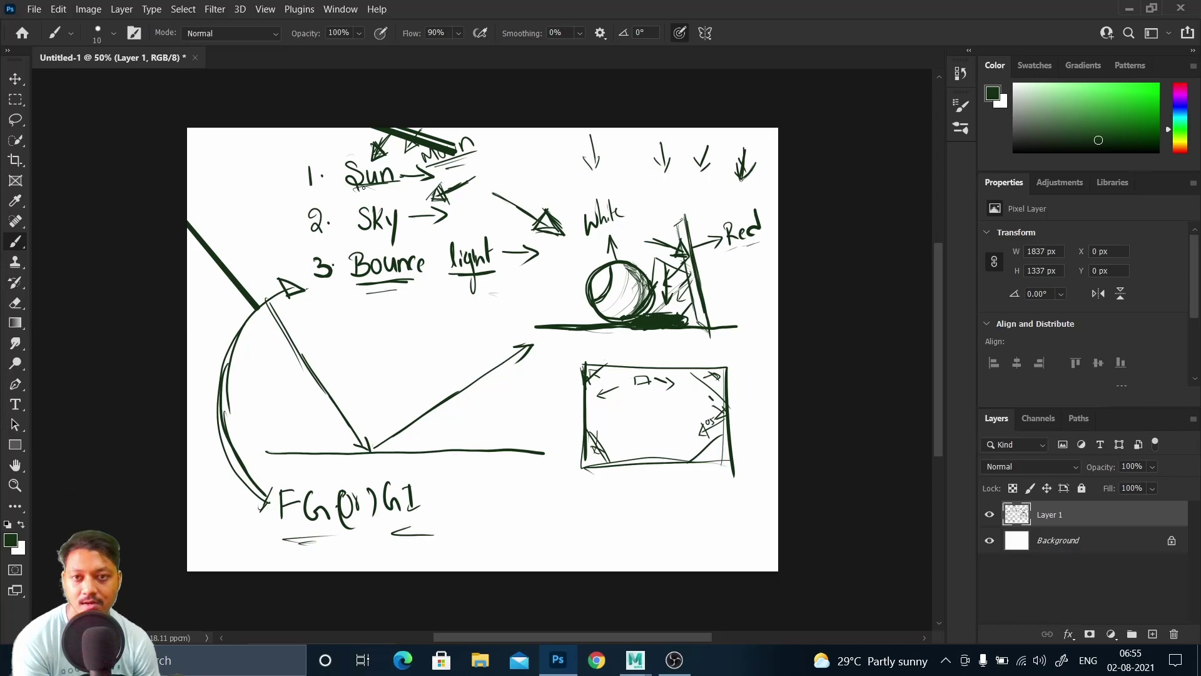
{"action": "mouse_move", "coordinate": [427, 168]}
{"action": "left_mouse_down"}
{"action": "mouse_move", "coordinate": [477, 152]}
{"action": "mouse_move", "coordinate": [468, 162]}
{"action": "left_mouse_up"}
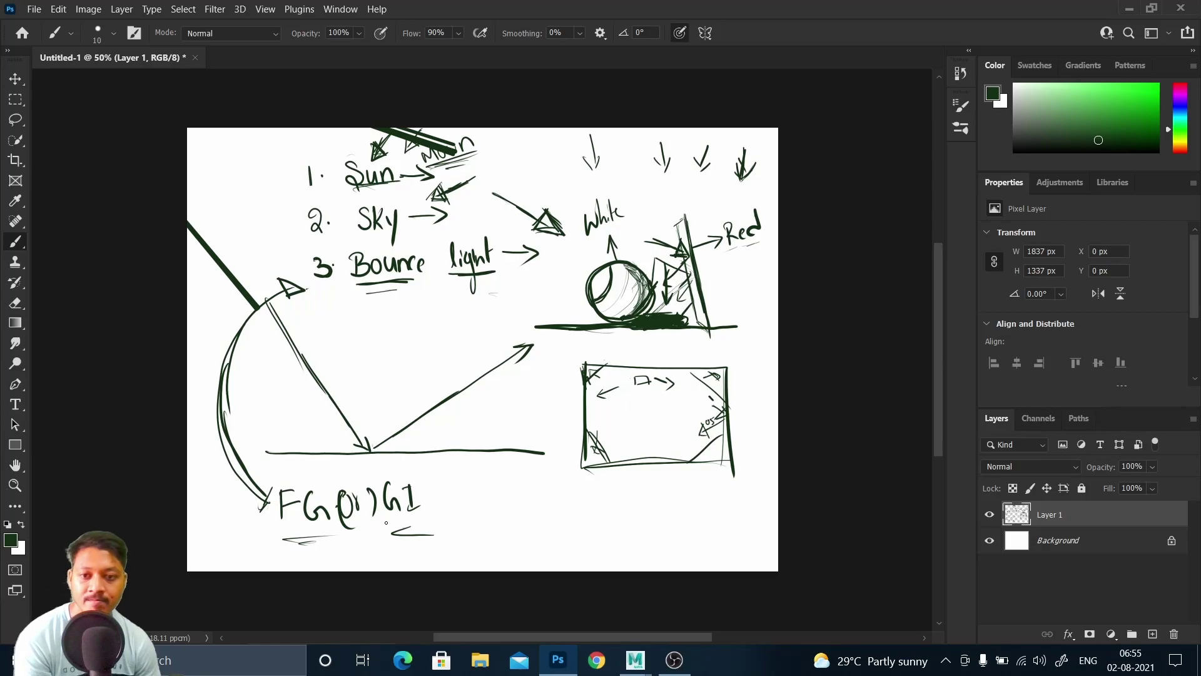
Underline "GI" and "FG" again and write "Mental ray – FG" and "V-ray – GI" beside them.
{"action": "left_click_drag", "start_coordinate": [402, 536], "coordinate": [425, 531]}
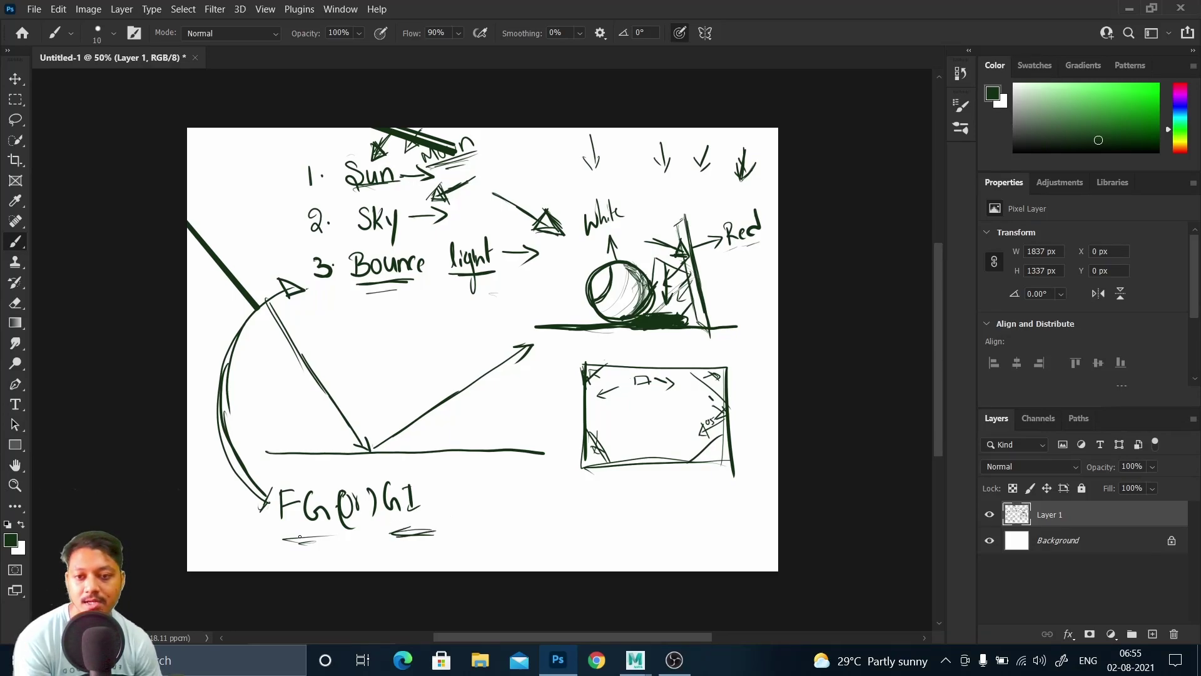
{"action": "left_click_drag", "start_coordinate": [287, 546], "coordinate": [334, 537]}
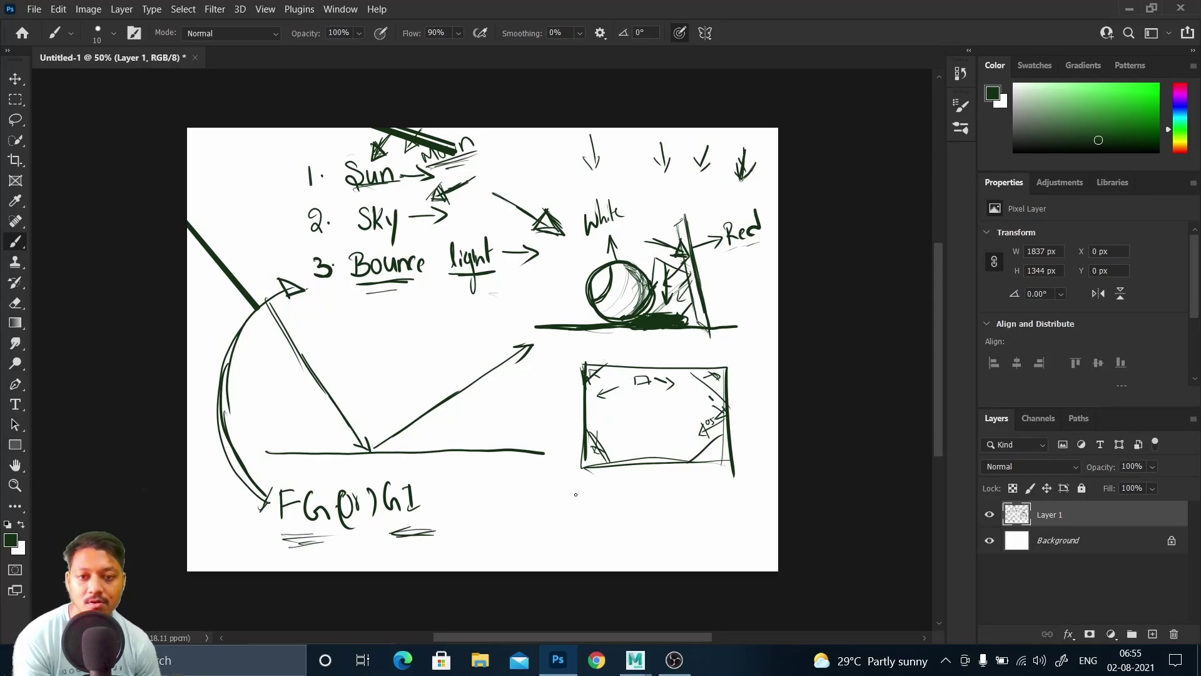
{"action": "mouse_move", "coordinate": [489, 517]}
{"action": "left_mouse_down"}
{"action": "mouse_move", "coordinate": [498, 503]}
{"action": "mouse_move", "coordinate": [511, 512]}
{"action": "mouse_move", "coordinate": [591, 487]}
{"action": "mouse_move", "coordinate": [603, 505]}
{"action": "left_mouse_up"}
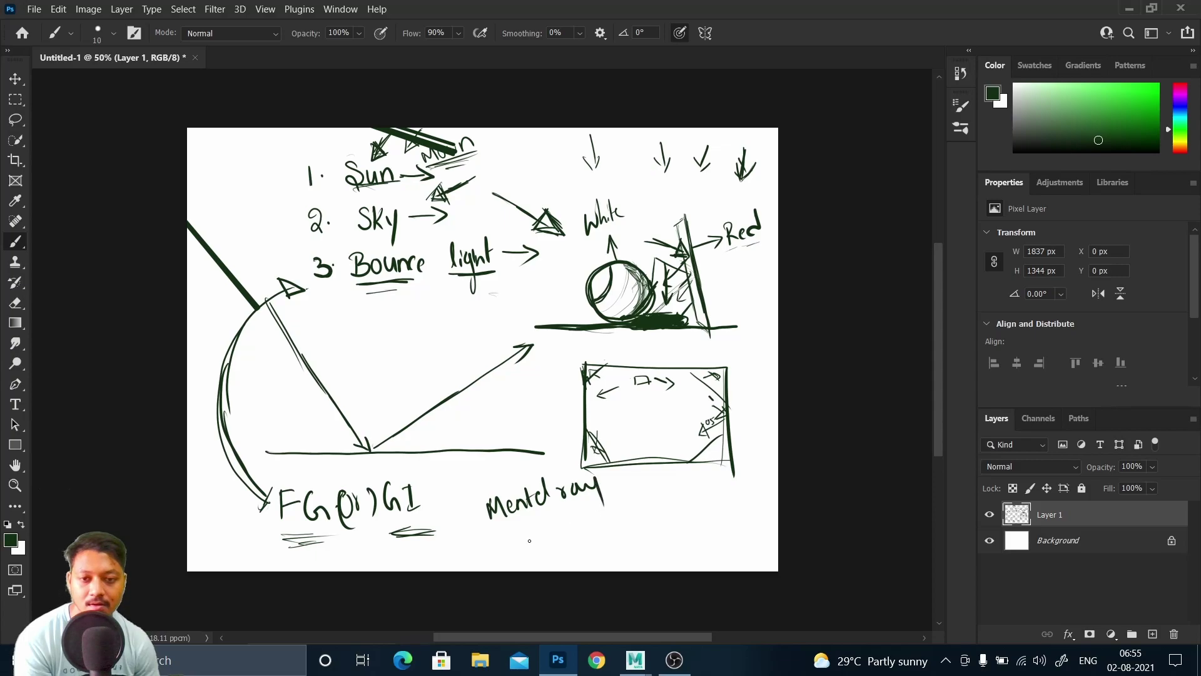
{"action": "mouse_move", "coordinate": [508, 538]}
{"action": "left_mouse_down"}
{"action": "mouse_move", "coordinate": [573, 532]}
{"action": "mouse_move", "coordinate": [586, 562]}
{"action": "left_mouse_up"}
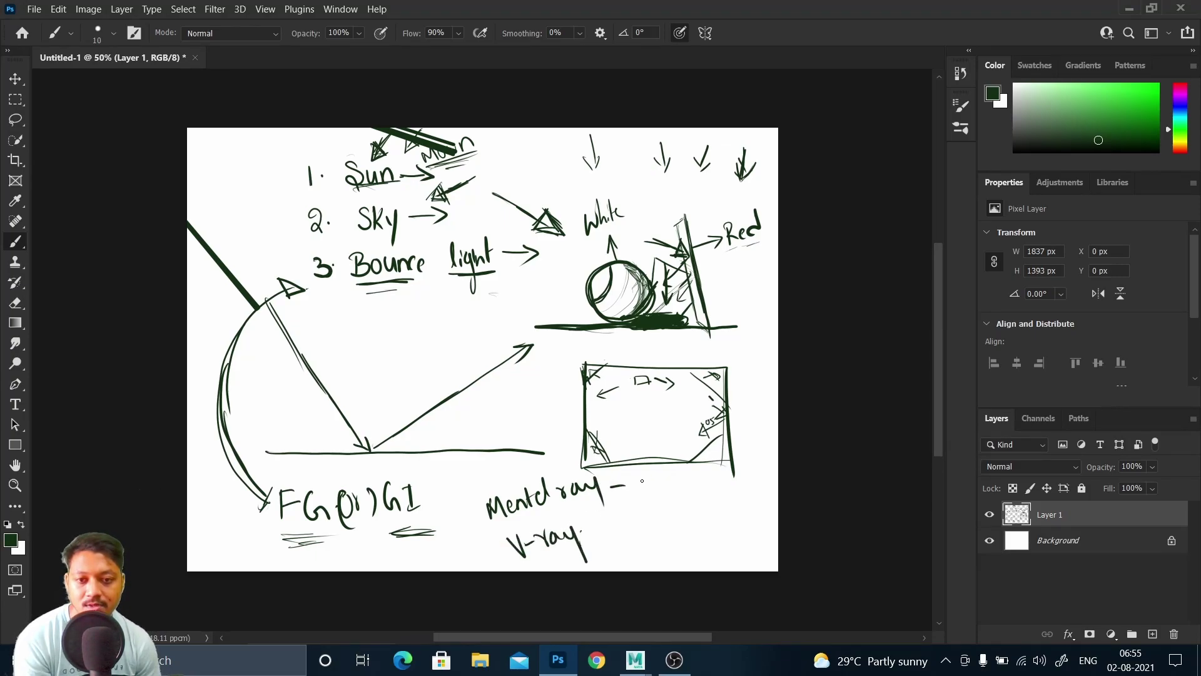
{"action": "left_click_drag", "start_coordinate": [669, 482], "coordinate": [671, 498]}
{"action": "left_click_drag", "start_coordinate": [597, 534], "coordinate": [665, 533]}
{"action": "left_click_drag", "start_coordinate": [655, 514], "coordinate": [667, 509]}
{"action": "left_click_drag", "start_coordinate": [663, 535], "coordinate": [668, 533]}
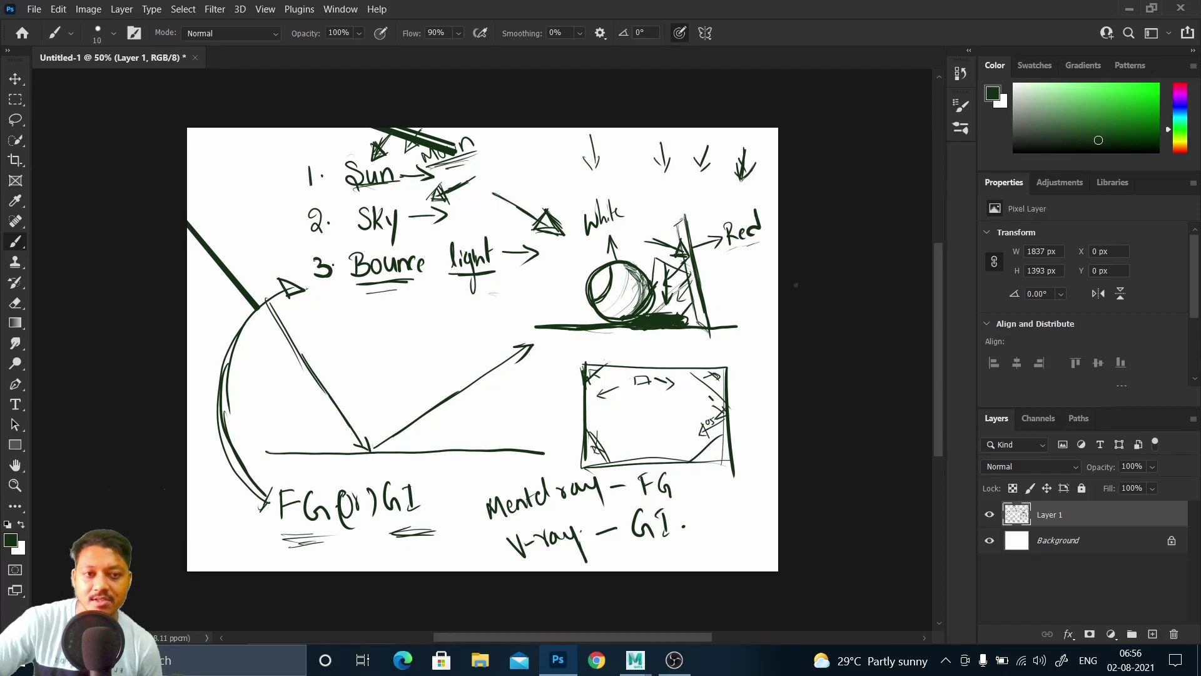
Switch to Maya and create a polygon torus at the scene origin.
{"action": "left_click", "coordinate": [1130, 12]}
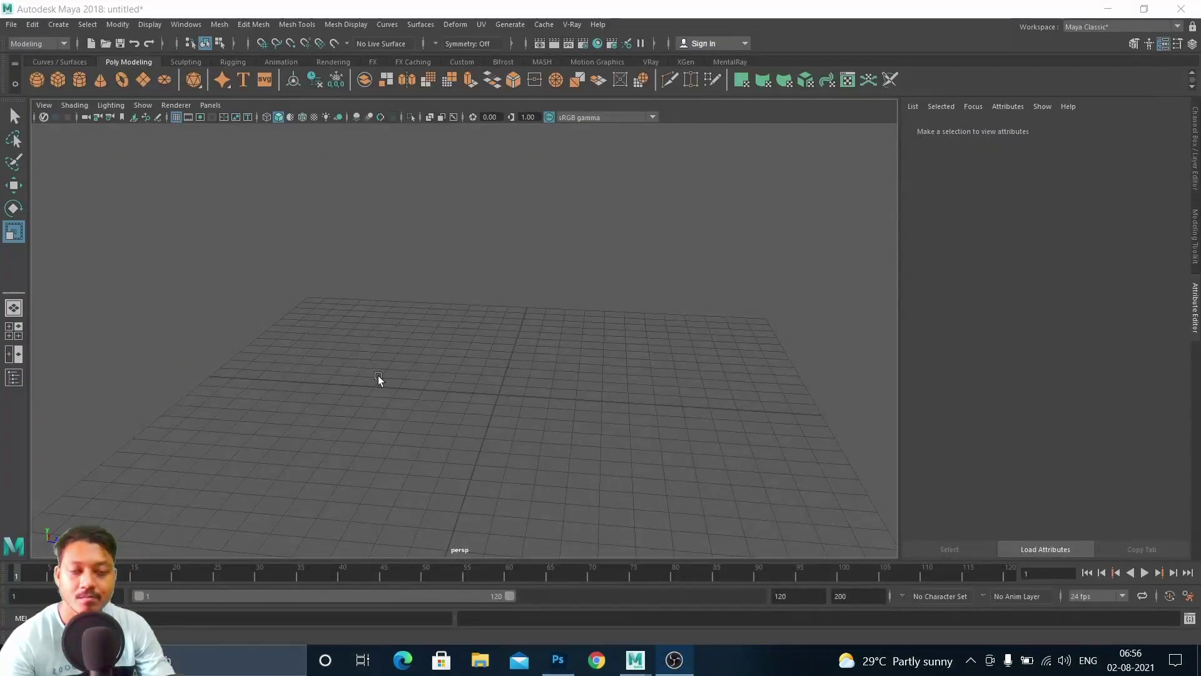
{"action": "left_click_drag", "start_coordinate": [448, 385], "coordinate": [500, 408], "text": "alt"}
{"action": "scroll", "coordinate": [612, 445], "scroll_direction": "down", "scroll_amount": 3}
{"action": "left_click_drag", "start_coordinate": [615, 449], "coordinate": [523, 432], "text": "alt"}
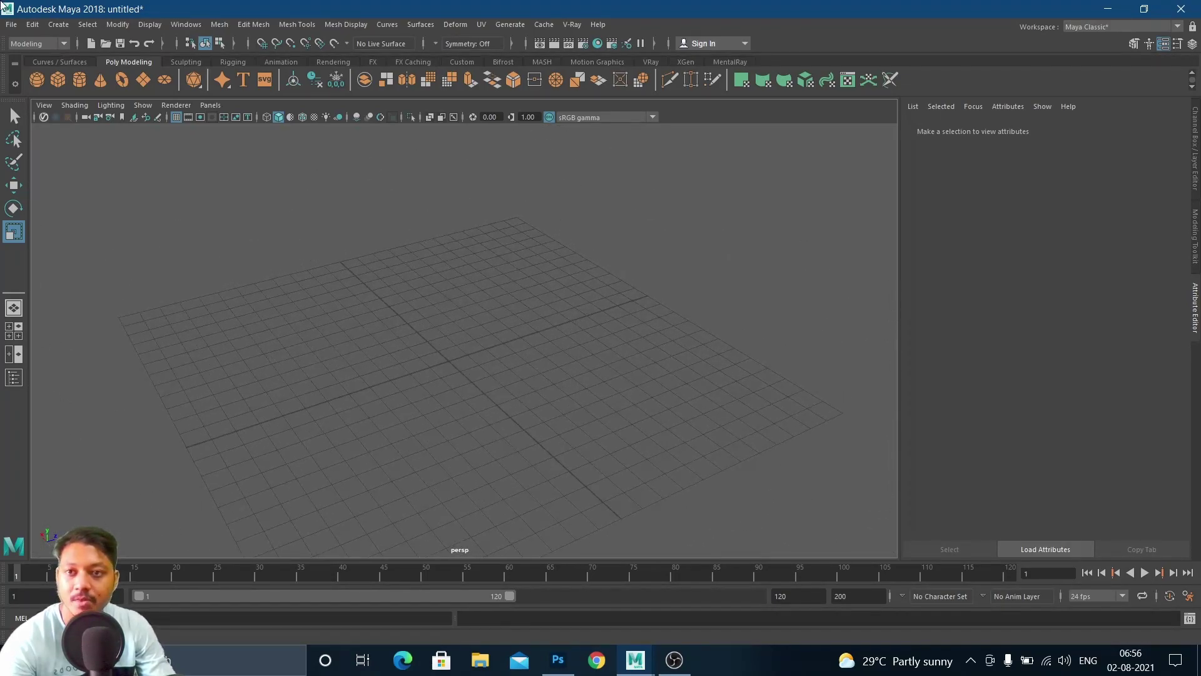
{"action": "left_click", "coordinate": [123, 85]}
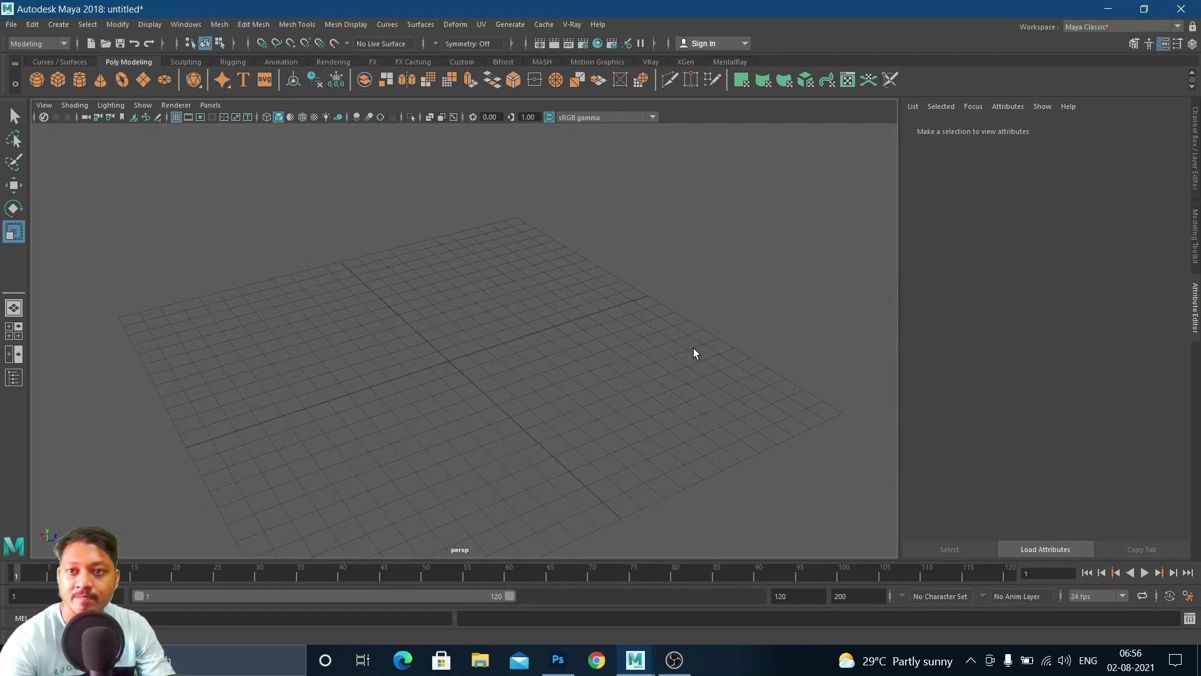
{"action": "scroll", "coordinate": [432, 393], "scroll_direction": "up", "scroll_amount": 5}
{"action": "mouse_move", "coordinate": [450, 417]}
{"action": "left_mouse_down", "text": "alt"}
{"action": "mouse_move", "coordinate": [432, 419]}
{"action": "mouse_move", "coordinate": [453, 425]}
{"action": "left_mouse_up", "text": "alt"}
{"action": "scroll", "coordinate": [452, 412], "scroll_direction": "up", "scroll_amount": 4}
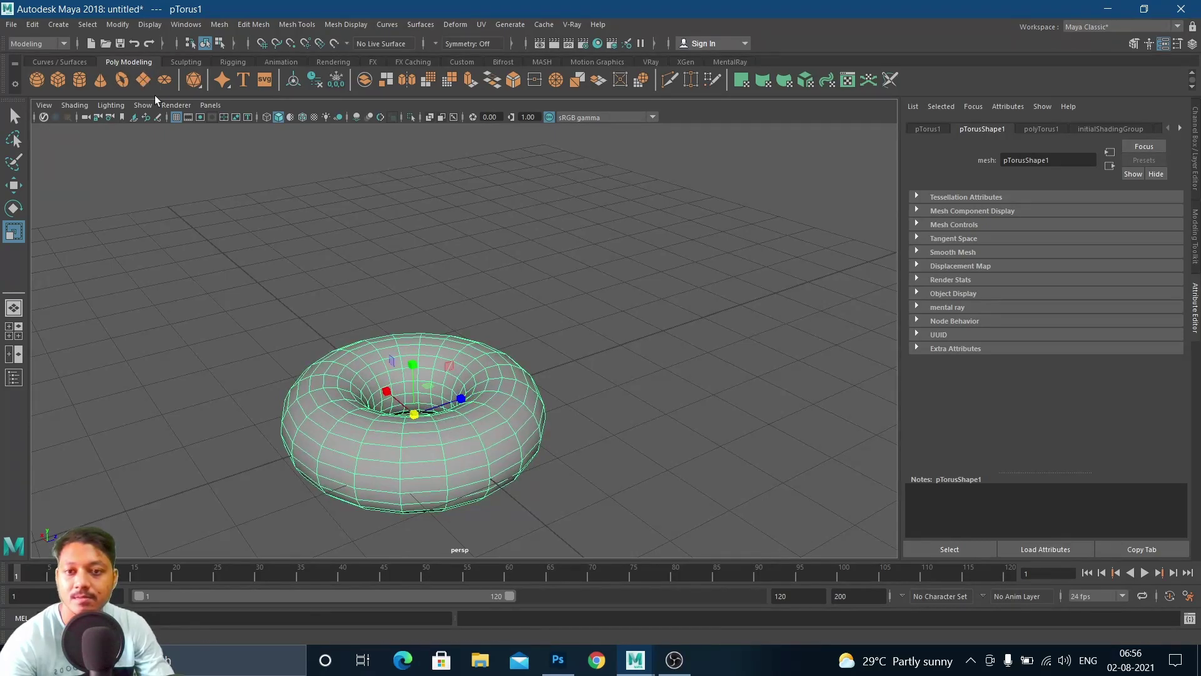
Create a second polygon torus, rotate it upright and move it sideways to interlock with the first one.
{"action": "left_click", "coordinate": [123, 84]}
{"action": "scroll", "coordinate": [617, 464], "scroll_direction": "down", "scroll_amount": 4}
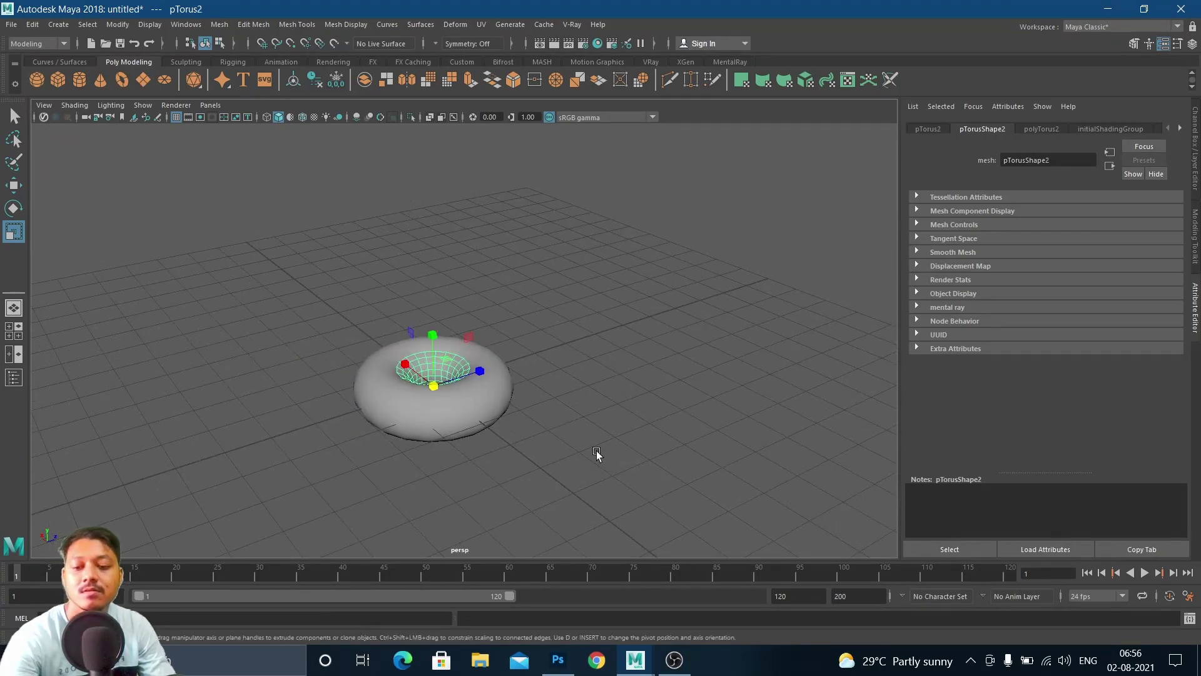
{"action": "key", "text": "e"}
{"action": "left_click_drag", "start_coordinate": [432, 366], "coordinate": [388, 428]}
{"action": "key", "text": "w"}
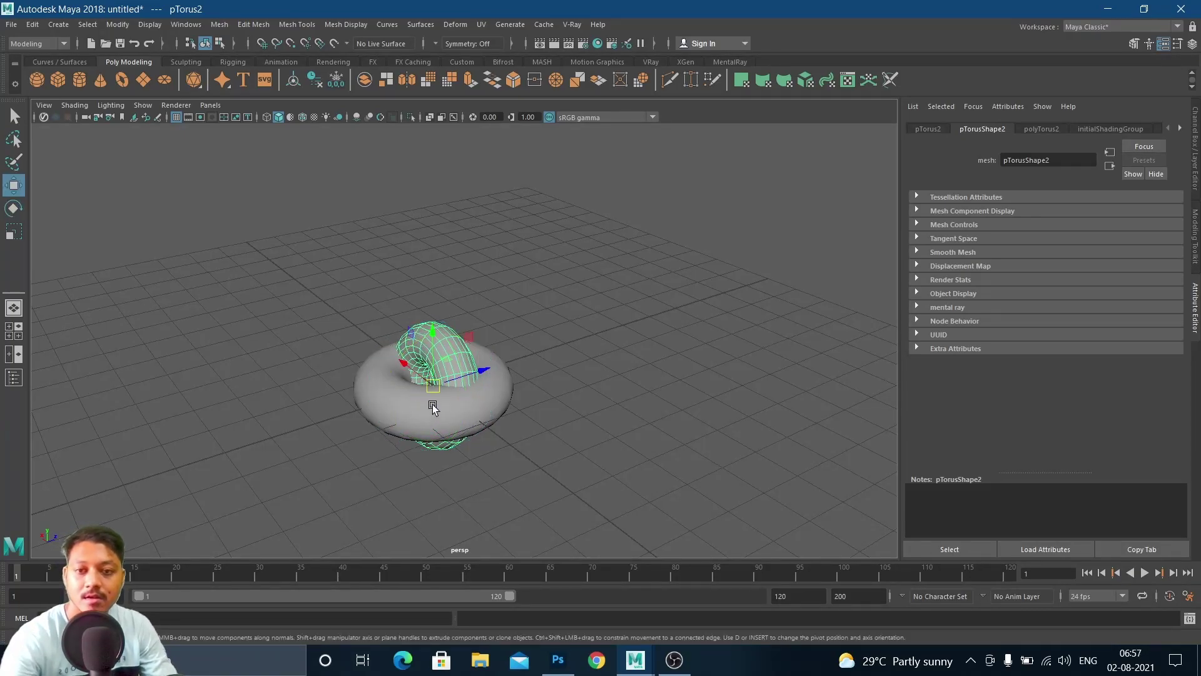
{"action": "left_click_drag", "start_coordinate": [401, 363], "coordinate": [501, 388]}
{"action": "left_click_drag", "start_coordinate": [454, 431], "coordinate": [434, 396], "text": "alt"}
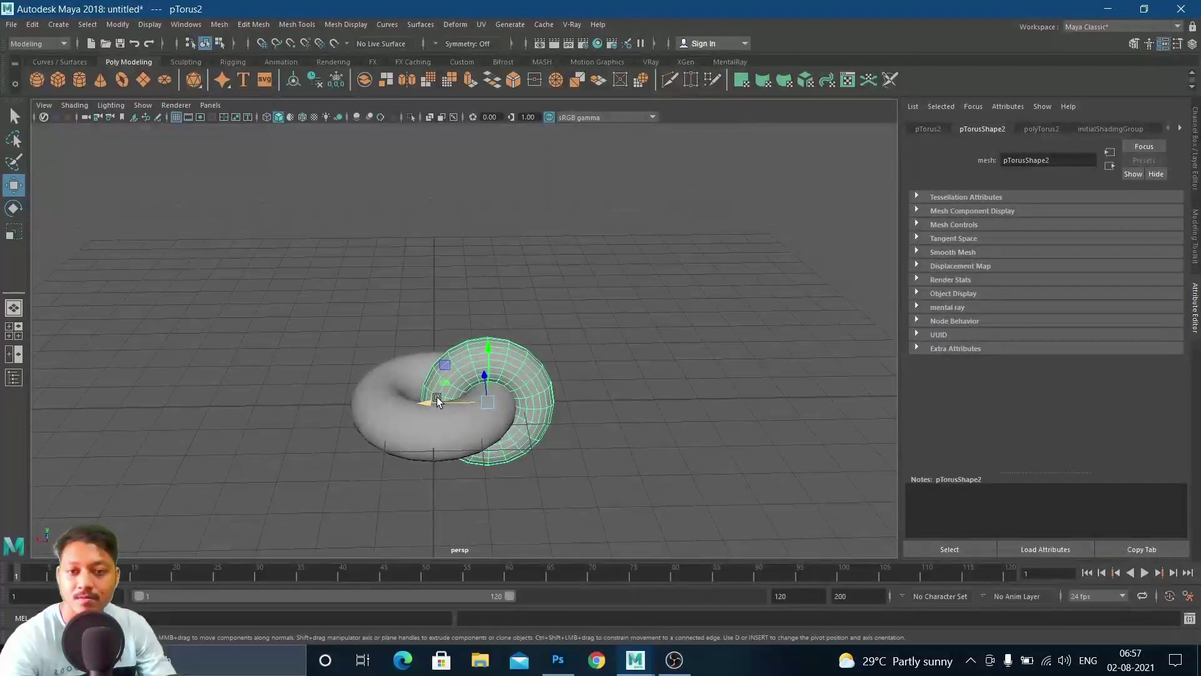
{"action": "left_click", "coordinate": [428, 404]}
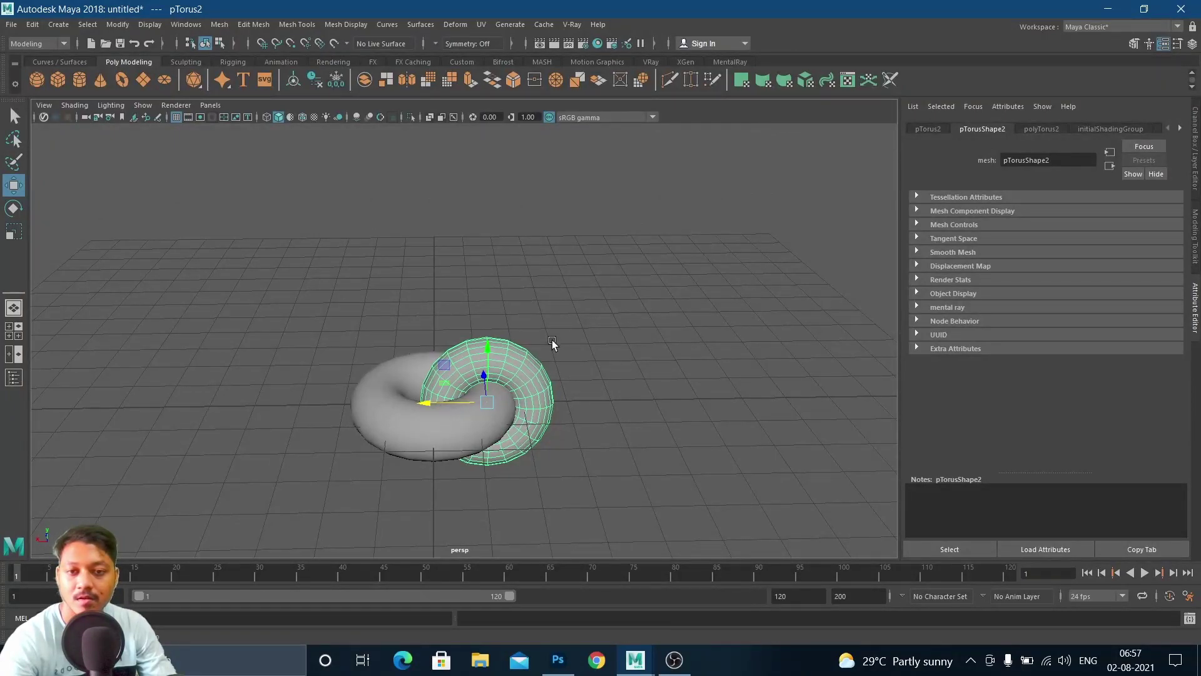
Select both tori and combine them into a single mesh.
{"action": "right_click_drag", "start_coordinate": [509, 400], "coordinate": [628, 243]}
{"action": "left_click", "coordinate": [624, 427]}
{"action": "left_click_drag", "start_coordinate": [185, 295], "coordinate": [691, 470]}
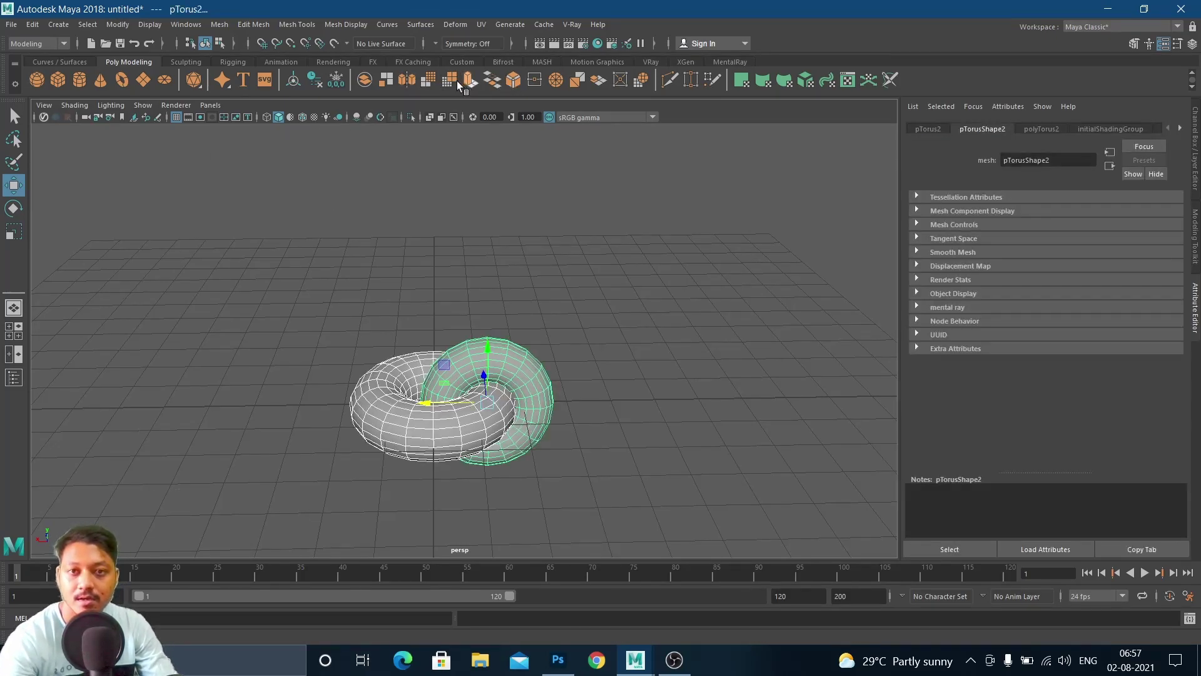
{"action": "left_click", "coordinate": [365, 81]}
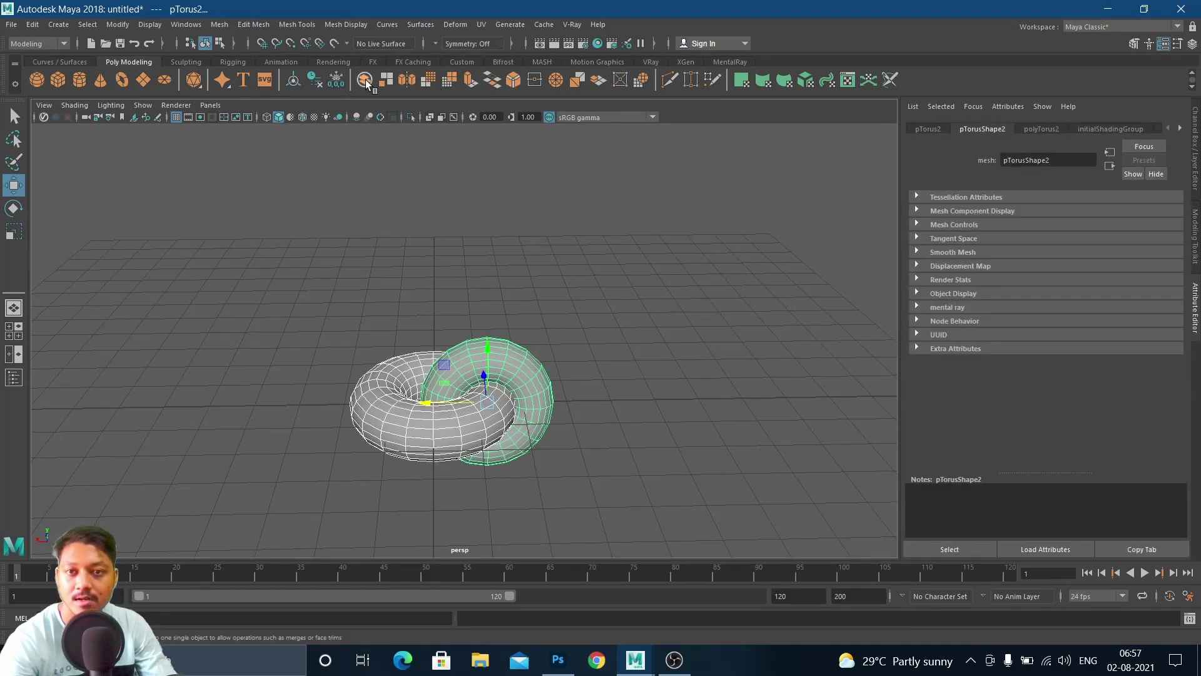
{"action": "right_click", "coordinate": [437, 378]}
{"action": "left_click", "coordinate": [666, 413]}
{"action": "left_click_drag", "start_coordinate": [478, 543], "coordinate": [495, 538], "text": "alt"}
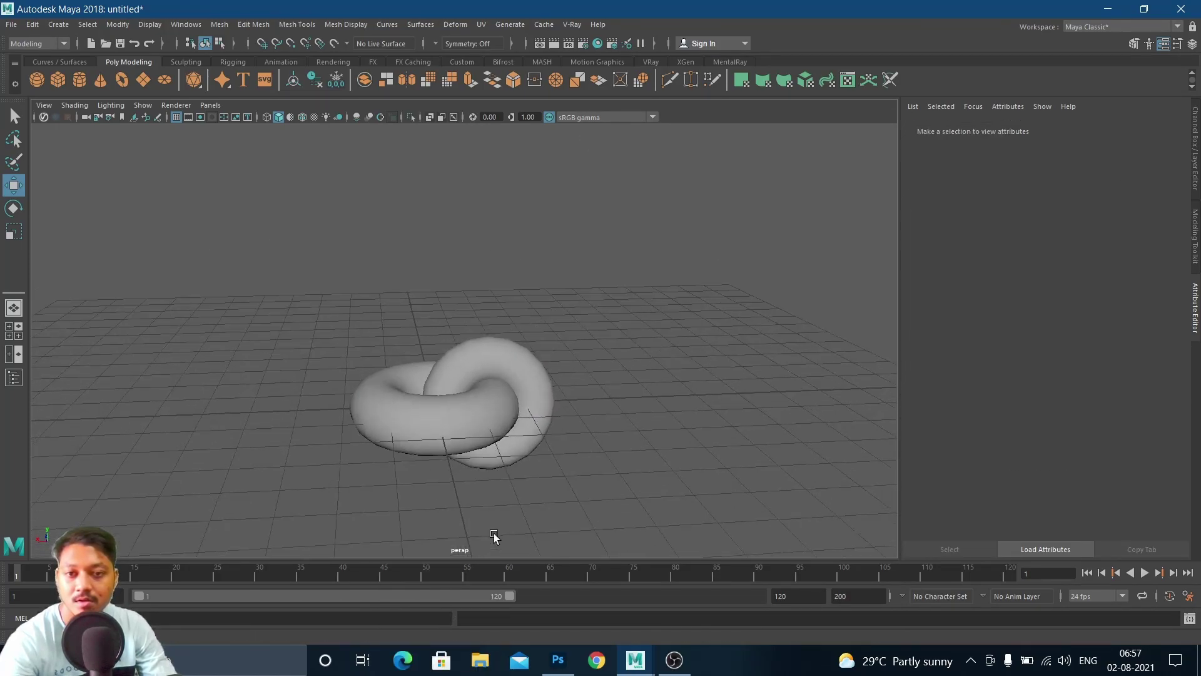
Rotate the combined tori to about -59.2 degrees in X and -11.1 degrees in Z.
{"action": "scroll", "coordinate": [494, 531], "scroll_direction": "down", "scroll_amount": 4}
{"action": "left_click_drag", "start_coordinate": [555, 475], "coordinate": [524, 488], "text": "alt"}
{"action": "left_click", "coordinate": [440, 354]}
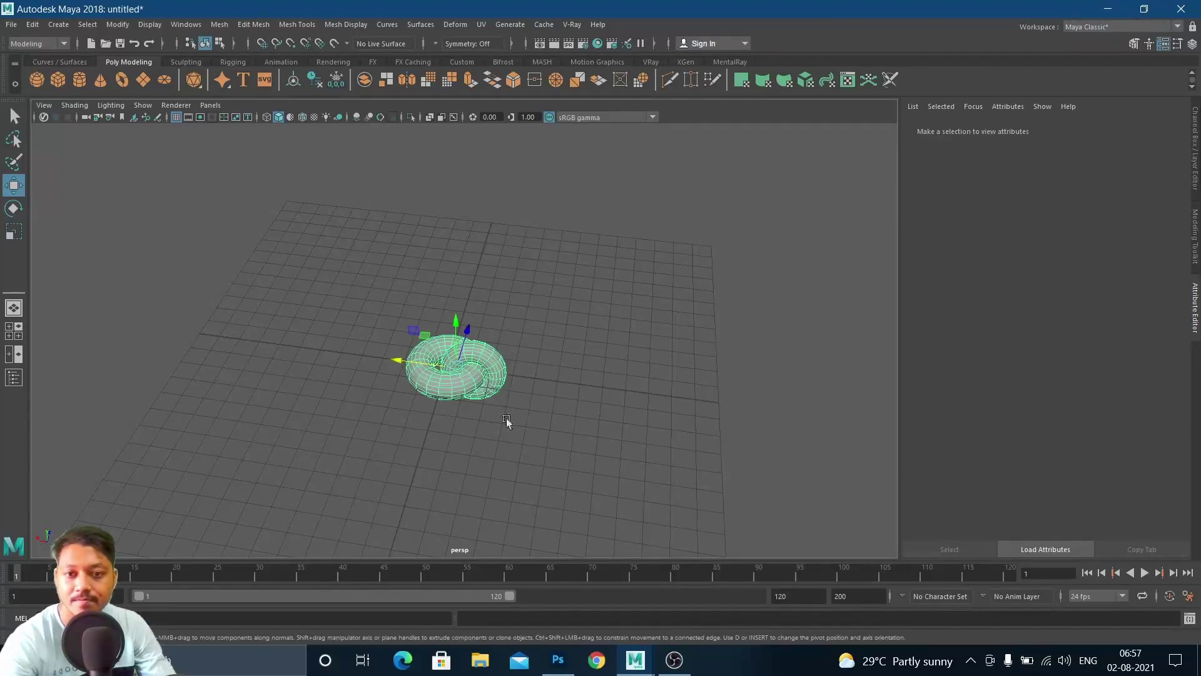
{"action": "key", "text": "e"}
{"action": "left_click_drag", "start_coordinate": [421, 332], "coordinate": [445, 409]}
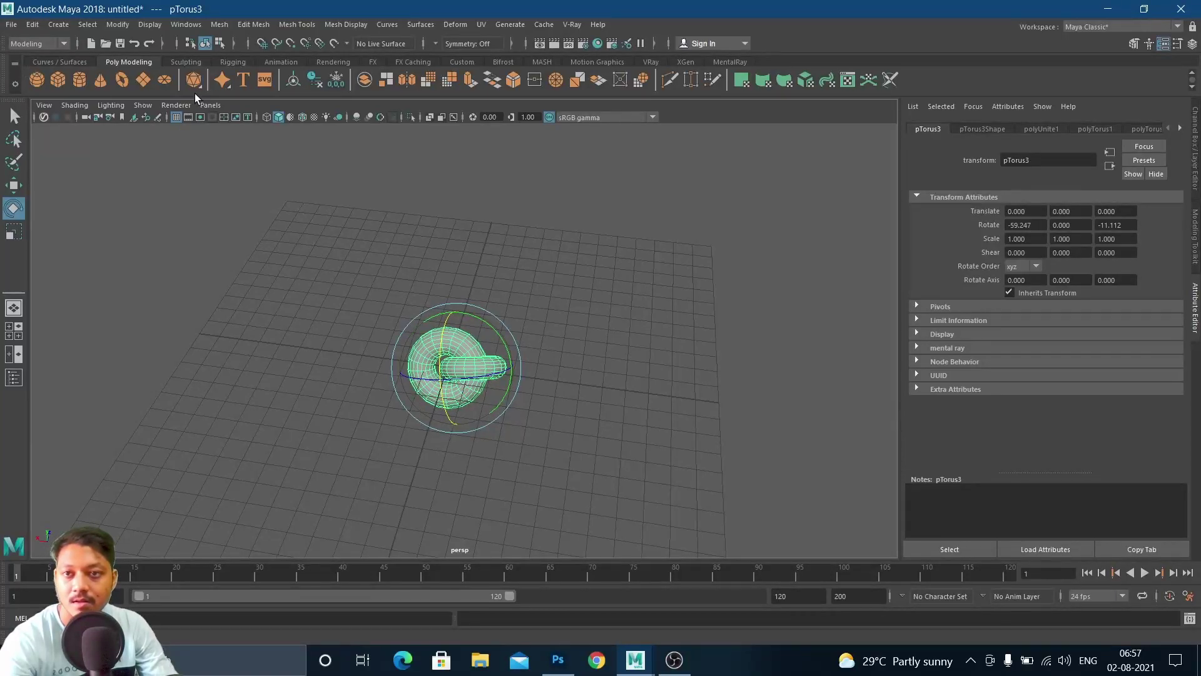
Create a polygon cube and scale it to about 4.6 in X, 16.6 in Y and 4.6 in Z.
{"action": "left_click", "coordinate": [58, 79]}
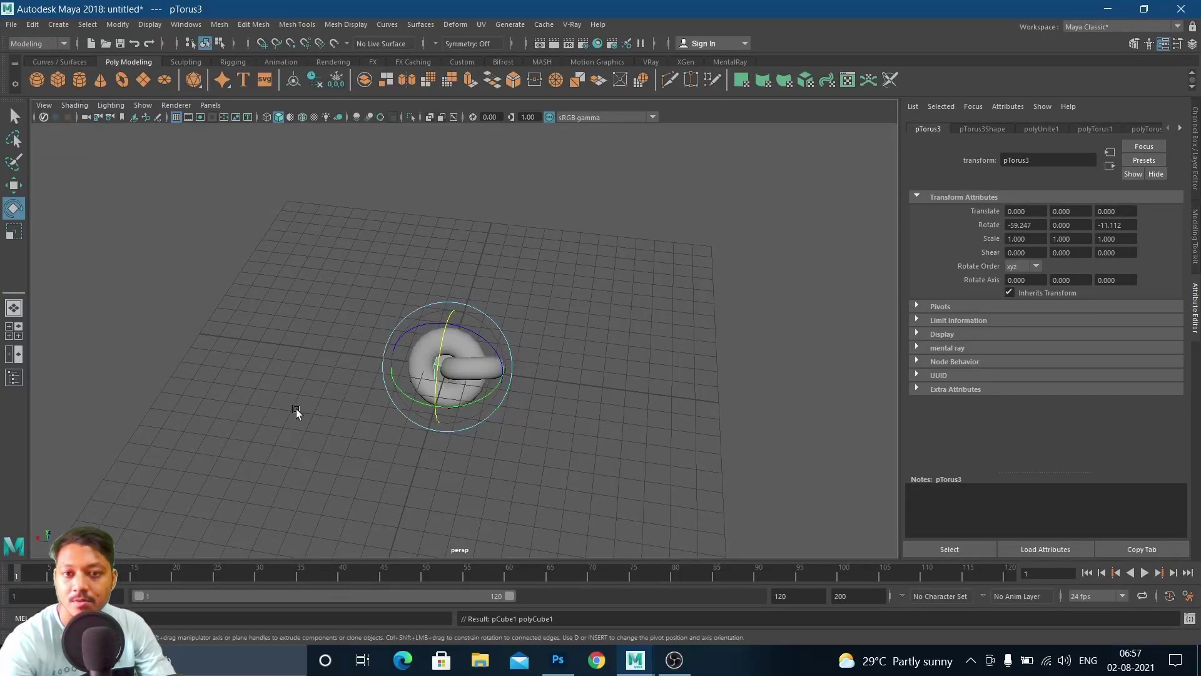
{"action": "left_click_drag", "start_coordinate": [379, 415], "coordinate": [429, 378], "text": "alt"}
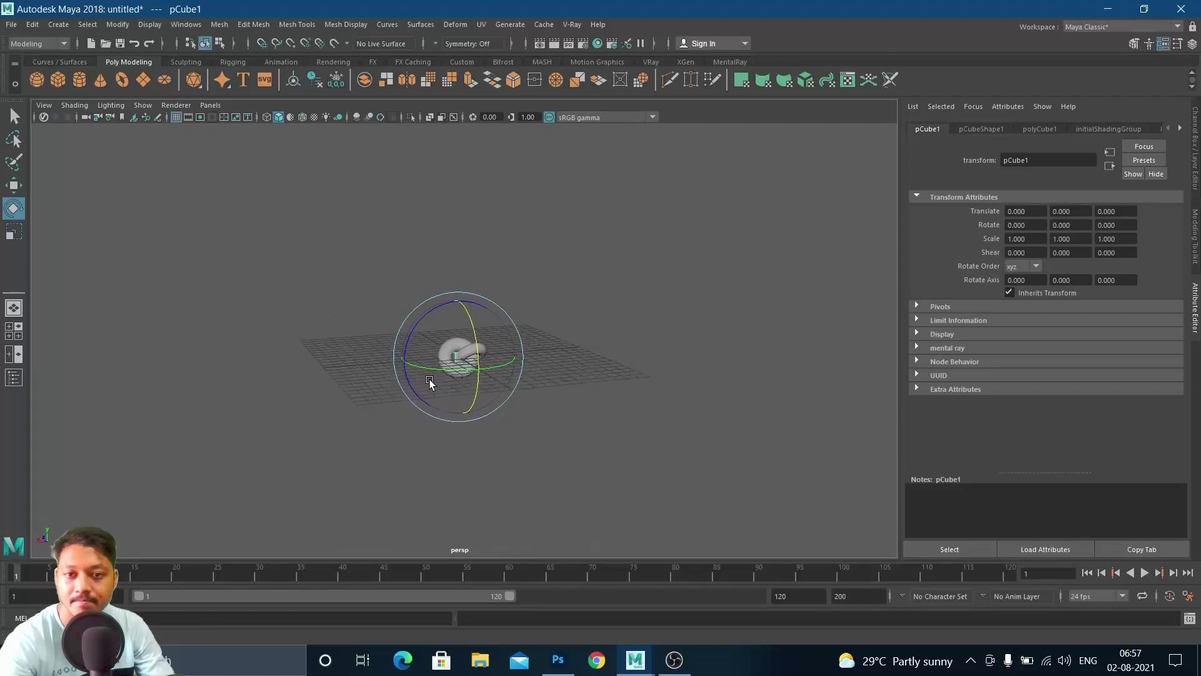
{"action": "key", "text": "r"}
{"action": "left_click_drag", "start_coordinate": [459, 302], "coordinate": [462, 170]}
{"action": "left_click_drag", "start_coordinate": [456, 365], "coordinate": [475, 384]}
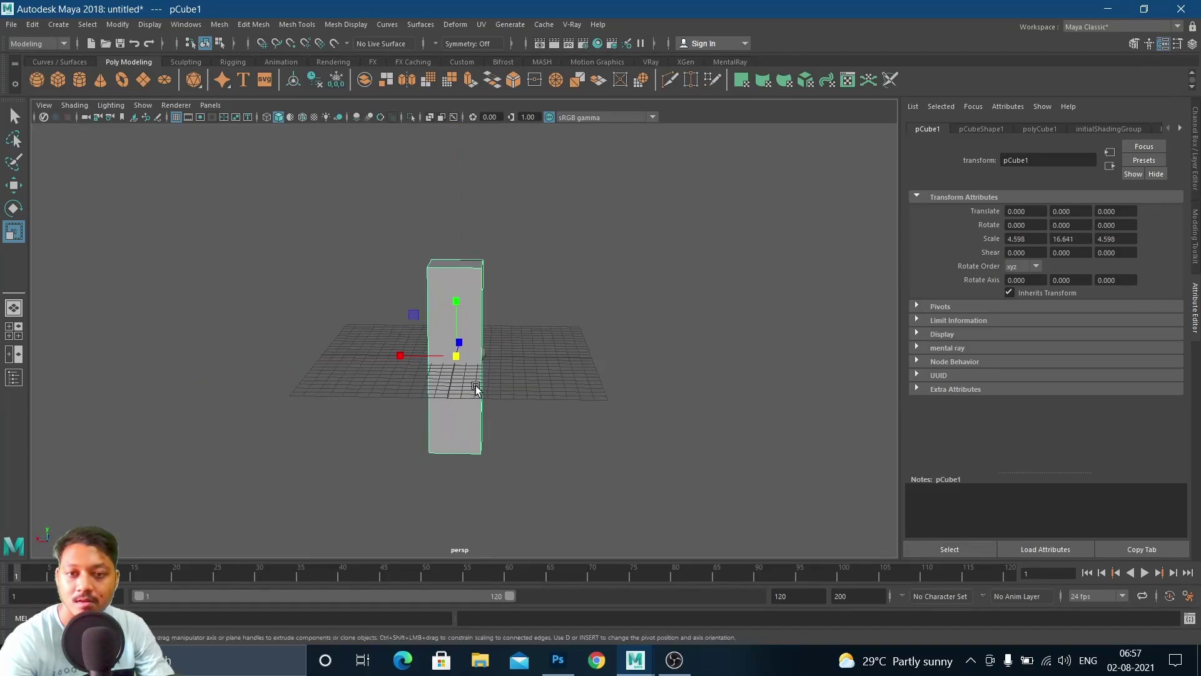
Widen the cube to a scale of about 12.2 in X and 10.5 in Z.
{"action": "left_click_drag", "start_coordinate": [401, 355], "coordinate": [345, 355]}
{"action": "left_click_drag", "start_coordinate": [408, 311], "coordinate": [533, 388], "text": "alt"}
{"action": "left_click_drag", "start_coordinate": [408, 357], "coordinate": [506, 355]}
{"action": "left_click_drag", "start_coordinate": [401, 358], "coordinate": [380, 358]}
{"action": "mouse_move", "coordinate": [516, 386]}
{"action": "left_mouse_down", "text": "alt"}
{"action": "mouse_move", "coordinate": [528, 355]}
{"action": "mouse_move", "coordinate": [517, 373]}
{"action": "left_mouse_up", "text": "alt"}
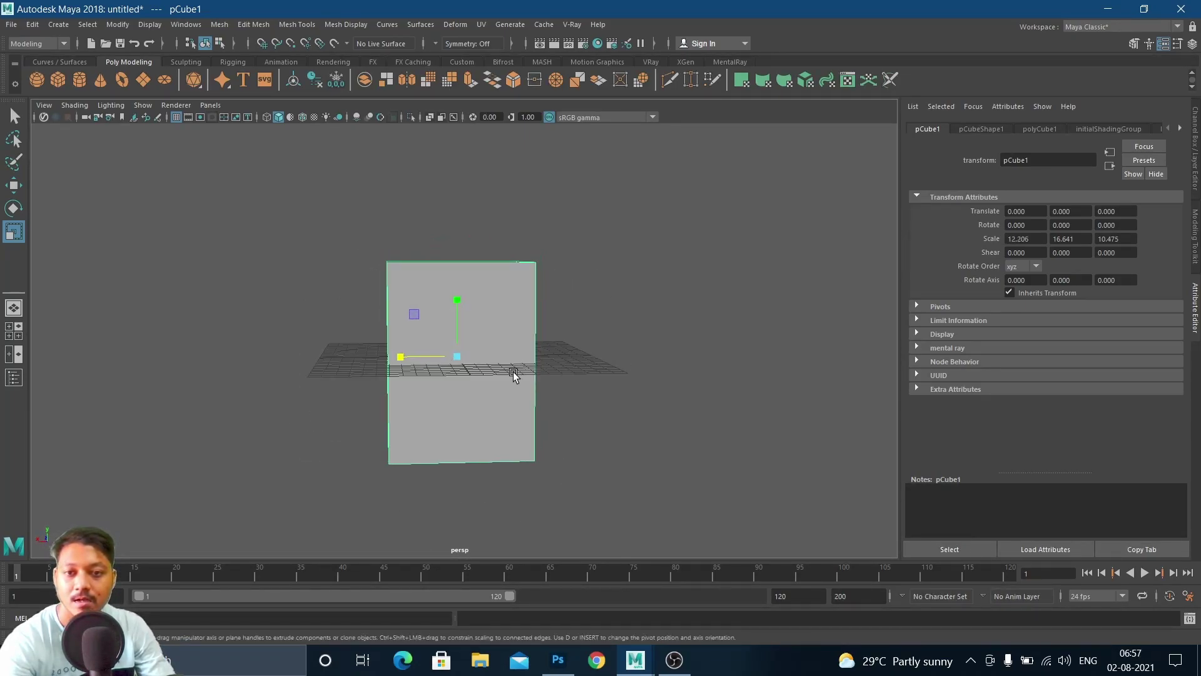
Stretch the box to a scale of about 28.6 in Y.
{"action": "left_click_drag", "start_coordinate": [458, 300], "coordinate": [466, 260]}
{"action": "scroll", "coordinate": [532, 436], "scroll_direction": "down", "scroll_amount": 3}
{"action": "left_click_drag", "start_coordinate": [461, 434], "coordinate": [469, 429], "text": "alt"}
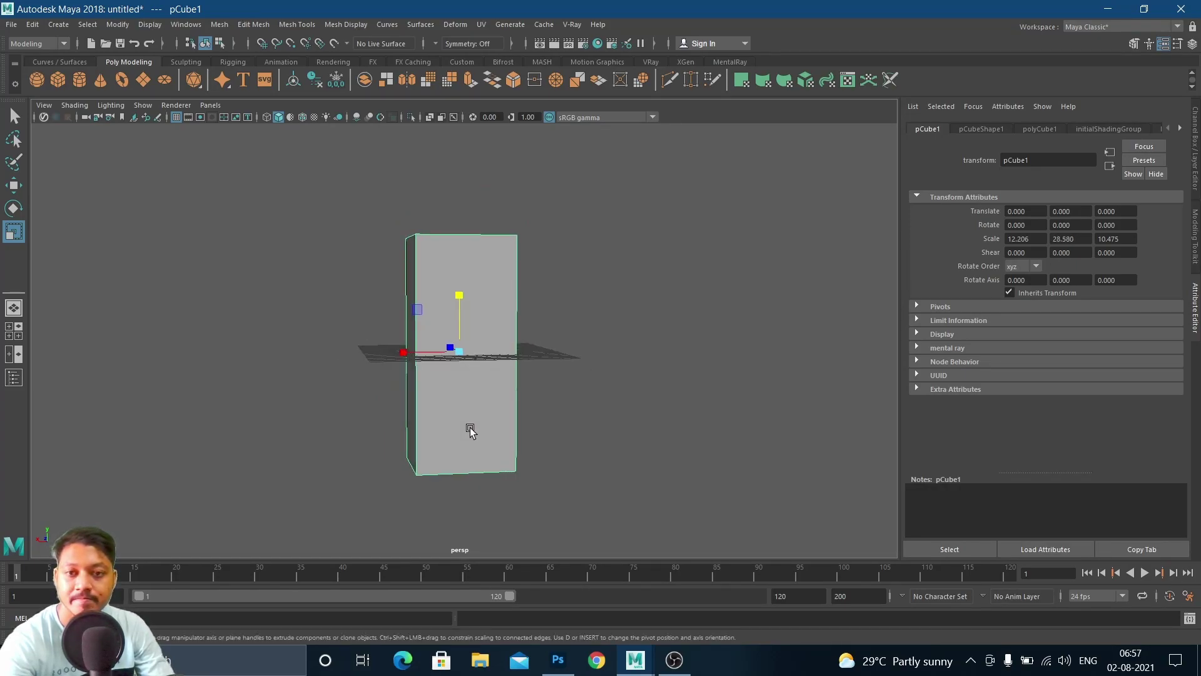
Select the box's bottom vertices and raise them in the side view to roughly ground-grid level.
{"action": "right_click", "coordinate": [462, 470]}
{"action": "right_click_drag", "start_coordinate": [462, 463], "coordinate": [409, 289]}
{"action": "left_click_drag", "start_coordinate": [297, 446], "coordinate": [589, 523]}
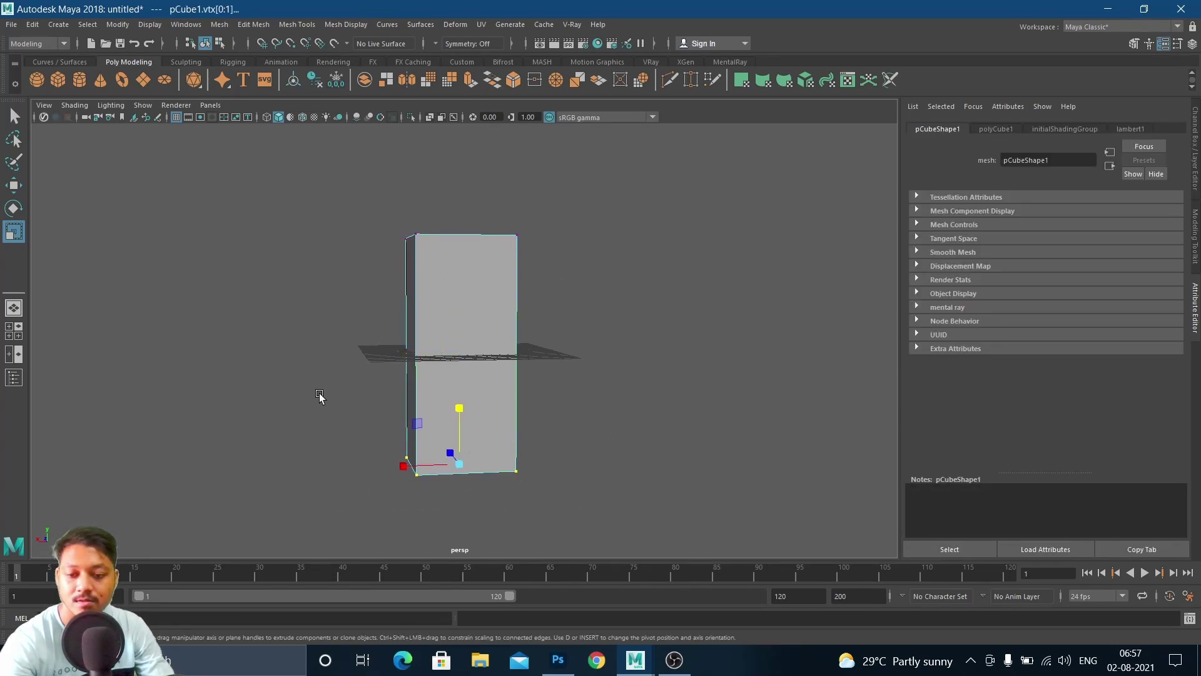
{"action": "key", "text": "w"}
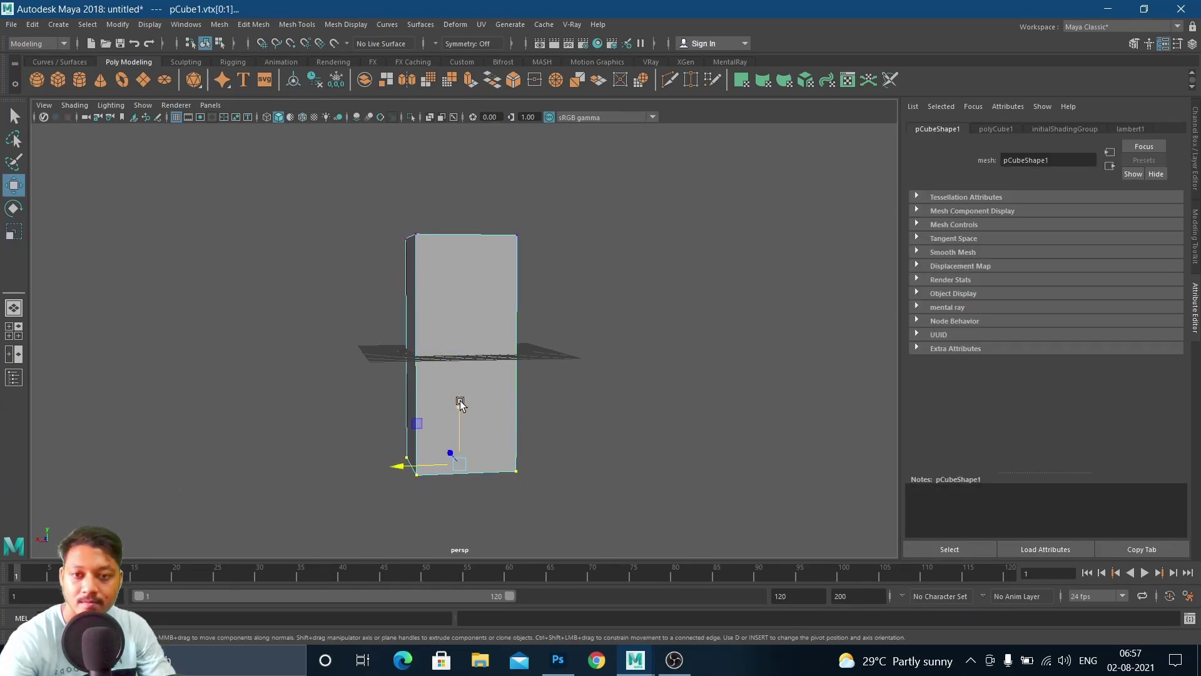
{"action": "key", "text": "space"}
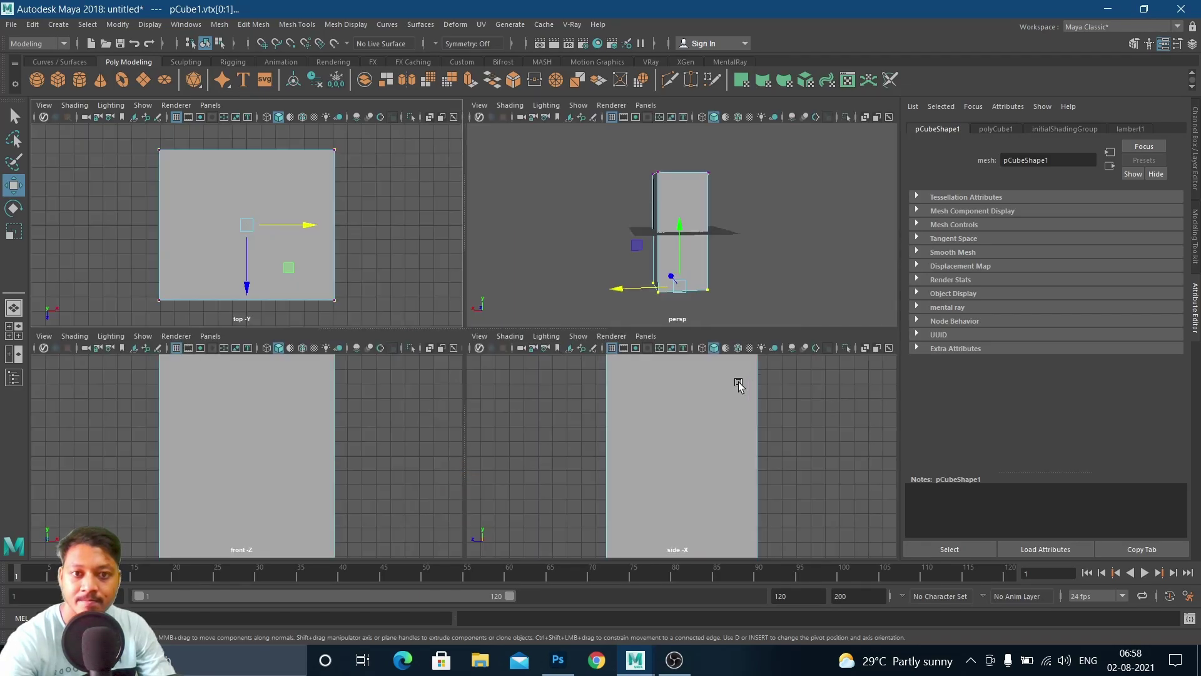
{"action": "key", "text": "space"}
{"action": "scroll", "coordinate": [617, 411], "scroll_direction": "down", "scroll_amount": 3}
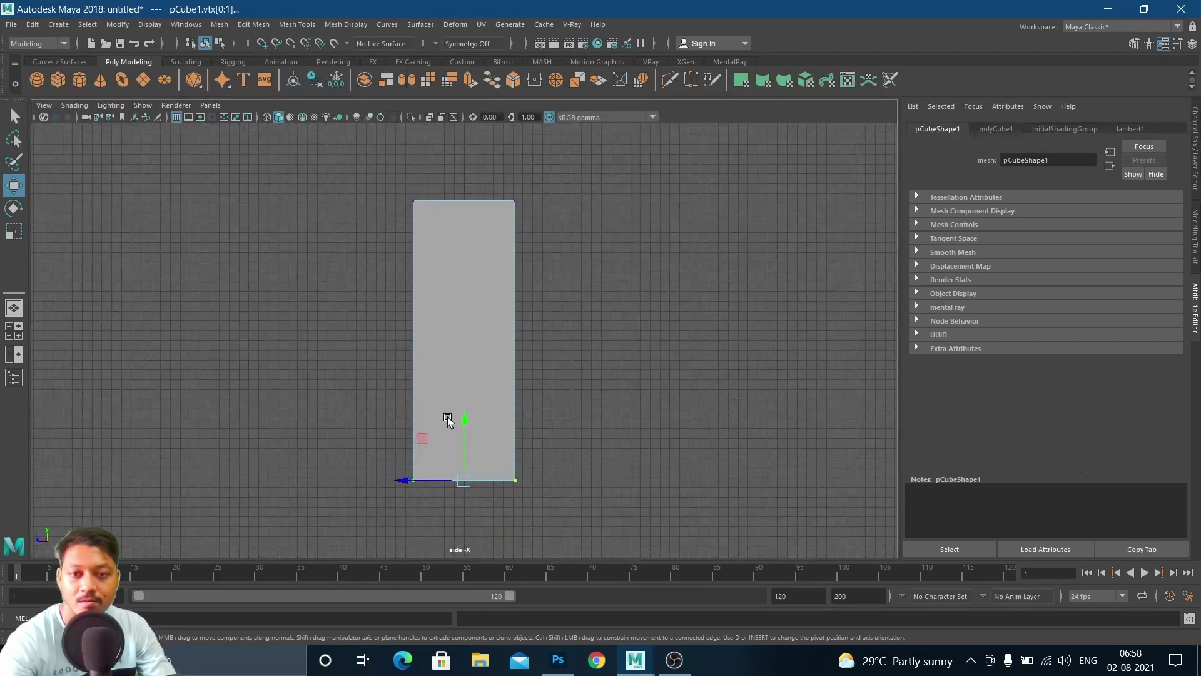
{"action": "left_click_drag", "start_coordinate": [468, 420], "coordinate": [465, 283]}
{"action": "key", "text": "space"}
{"action": "key", "text": "space"}
{"action": "scroll", "coordinate": [623, 334], "scroll_direction": "up", "scroll_amount": 3}
{"action": "left_click_drag", "start_coordinate": [623, 333], "coordinate": [618, 337], "text": "alt"}
Return to object mode, display the scene in wireframe, and raise the combined tori to about 1.96 in Y.
{"action": "right_click_drag", "start_coordinate": [461, 443], "coordinate": [613, 199]}
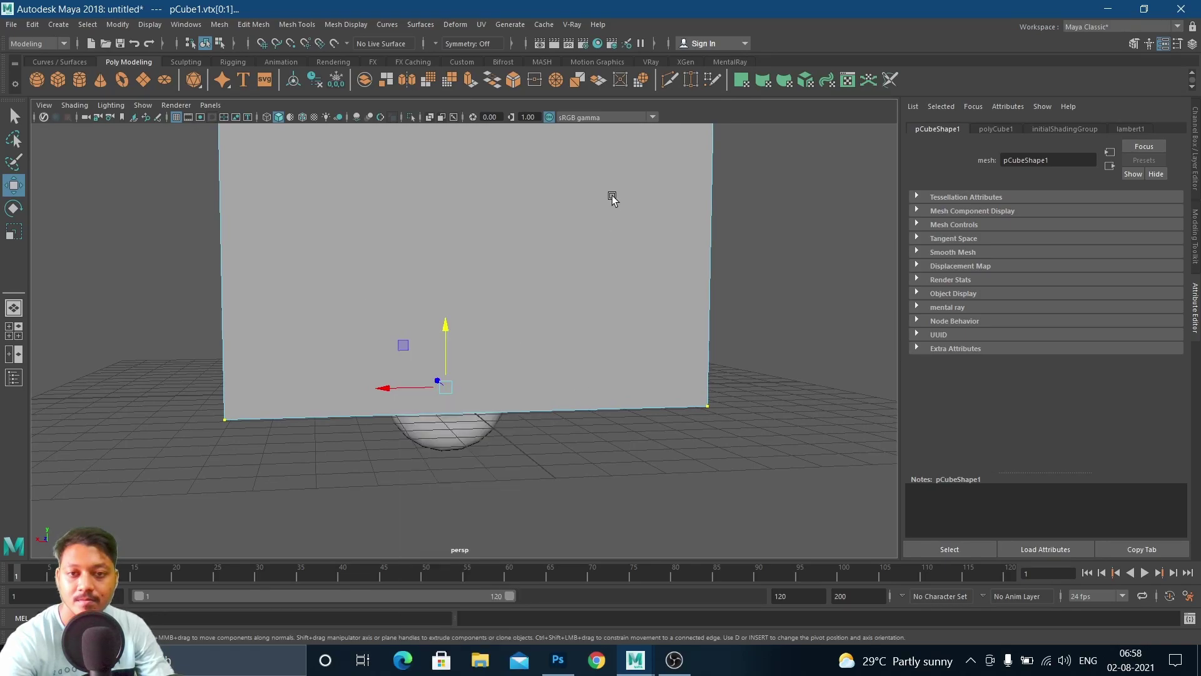
{"action": "left_click", "coordinate": [482, 424]}
{"action": "middle_click_drag", "start_coordinate": [504, 435], "coordinate": [494, 477], "text": "alt"}
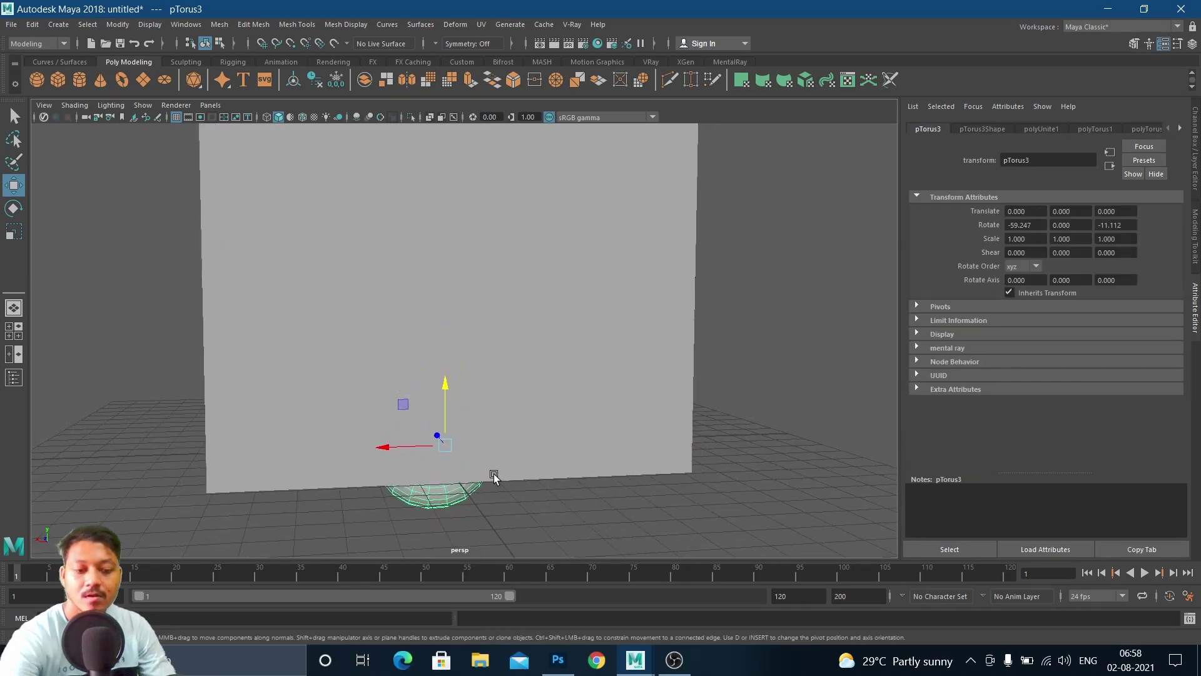
{"action": "key", "text": "4"}
{"action": "left_click_drag", "start_coordinate": [491, 445], "coordinate": [475, 422], "text": "alt"}
{"action": "left_click_drag", "start_coordinate": [445, 383], "coordinate": [445, 336]}
{"action": "left_click_drag", "start_coordinate": [494, 402], "coordinate": [463, 381], "text": "alt"}
{"action": "left_click_drag", "start_coordinate": [444, 341], "coordinate": [440, 321]}
Rotate the combined tori to about -68.4, -3.0, 27.4 degrees and lower them to about 1.62 in Y.
{"action": "key", "text": "e"}
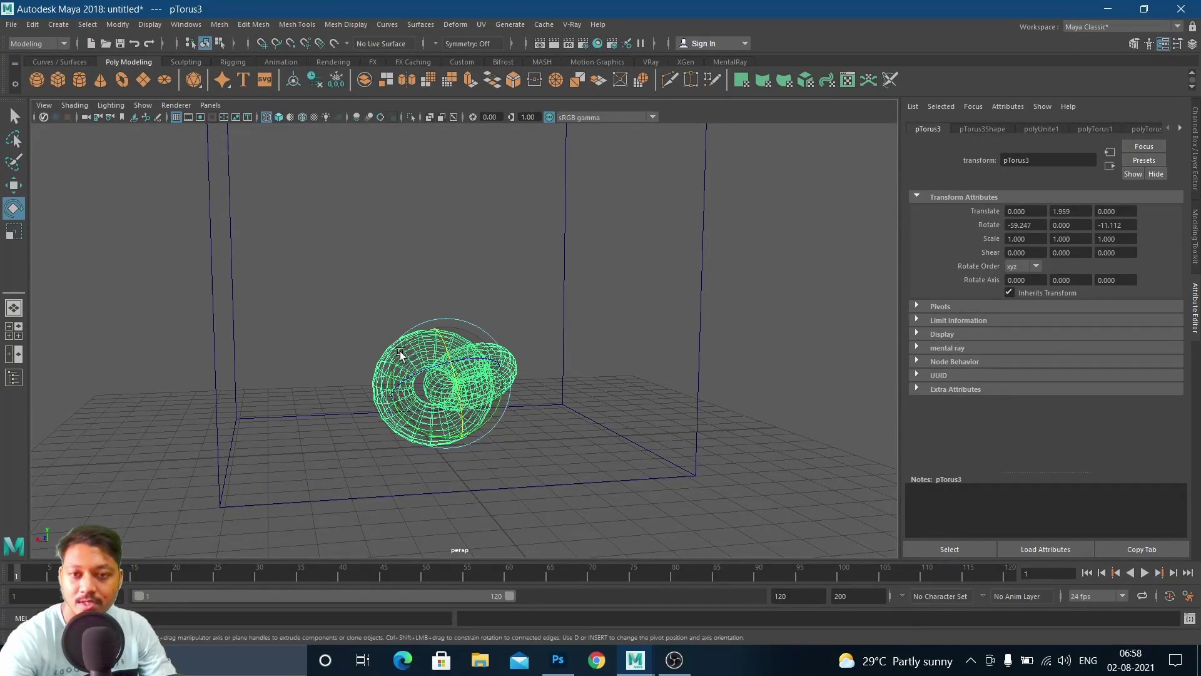
{"action": "left_click_drag", "start_coordinate": [426, 322], "coordinate": [682, 404]}
{"action": "key", "text": "space"}
{"action": "key", "text": "space"}
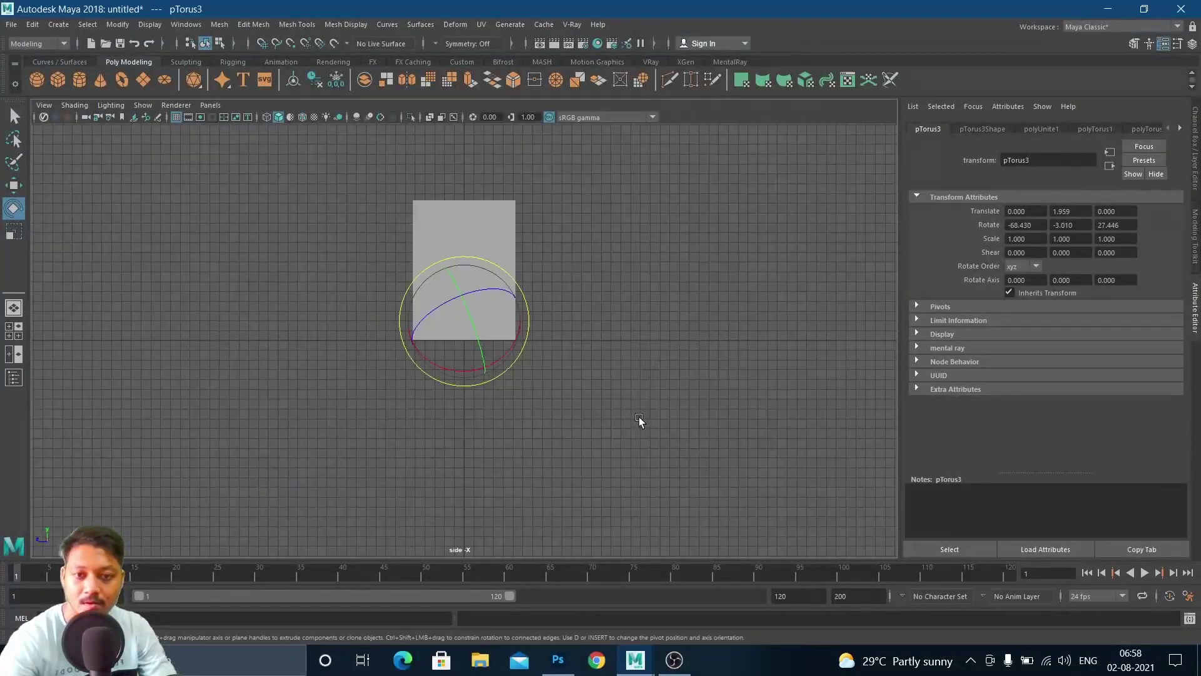
{"action": "key", "text": "4"}
{"action": "scroll", "coordinate": [449, 349], "scroll_direction": "up", "scroll_amount": 5}
{"action": "middle_click_drag", "start_coordinate": [463, 327], "coordinate": [463, 385], "text": "alt"}
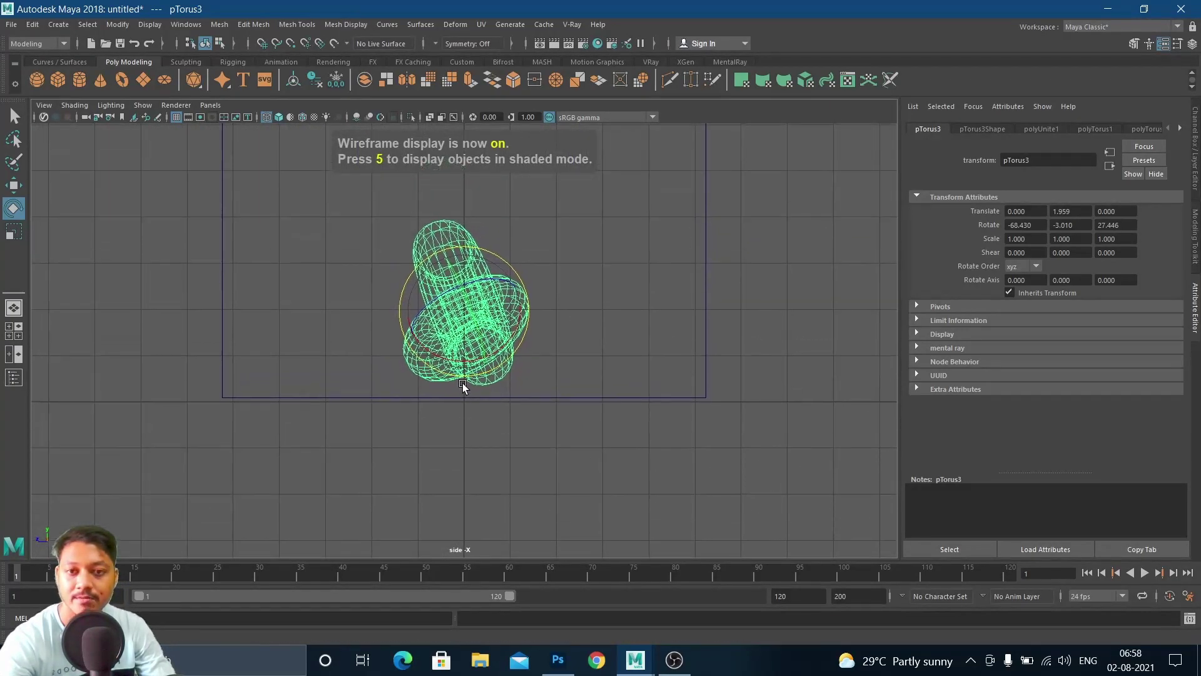
{"action": "key", "text": "w"}
{"action": "left_click_drag", "start_coordinate": [463, 248], "coordinate": [458, 264]}
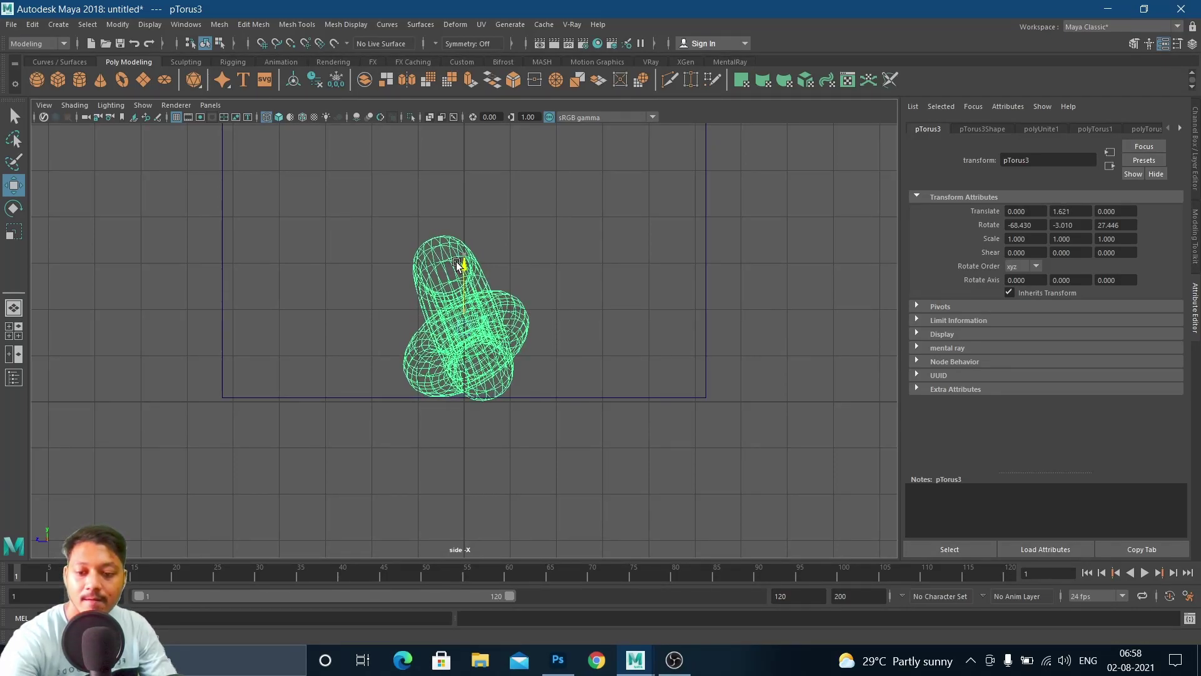
Refine the tori's rotation to about -65.2, -4.7, 27.2 degrees and lower them to about 1.55 in Y.
{"action": "key", "text": "r"}
{"action": "key", "text": "e"}
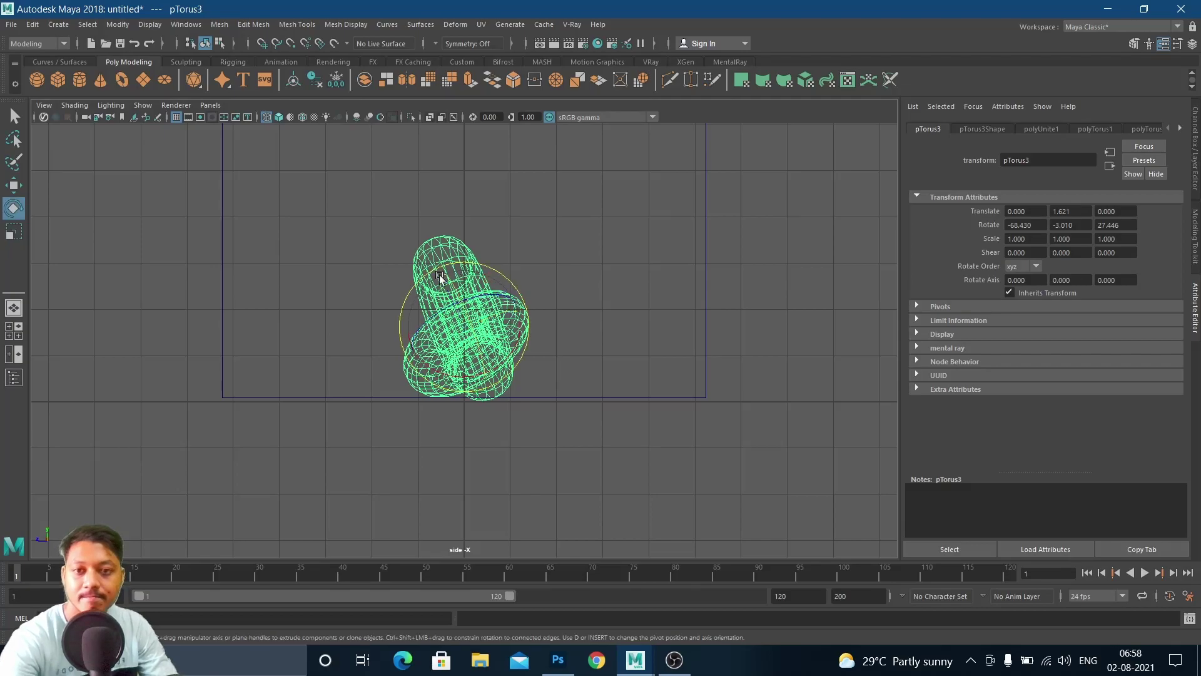
{"action": "left_click_drag", "start_coordinate": [428, 284], "coordinate": [421, 278]}
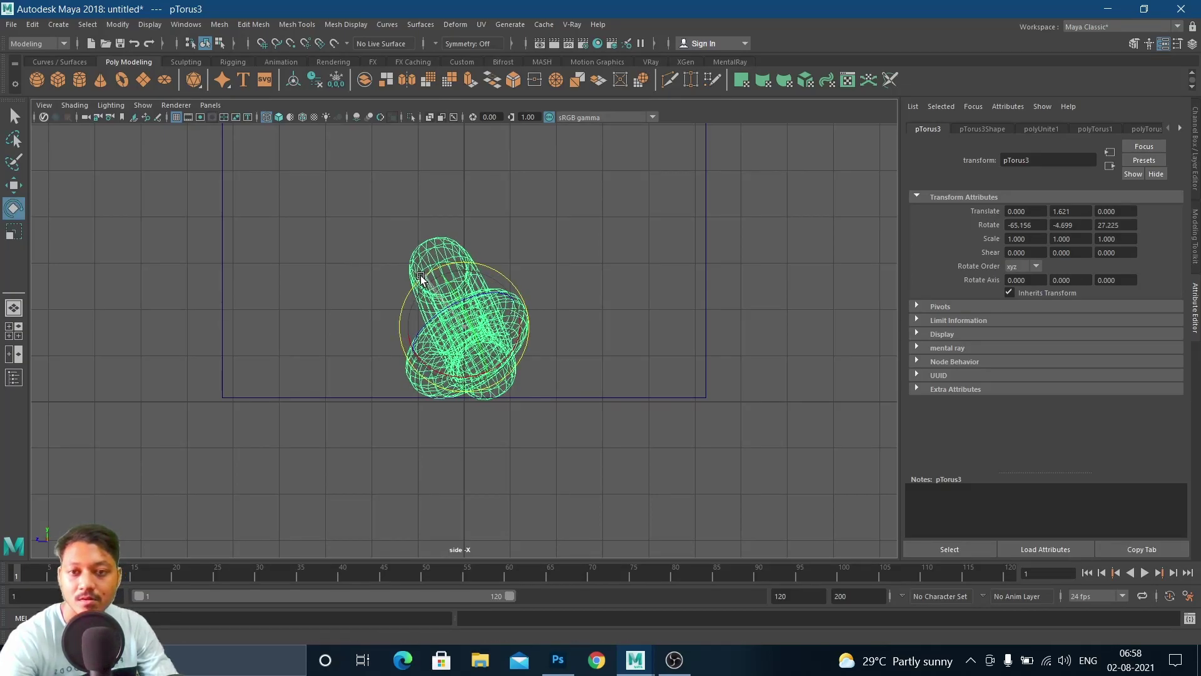
{"action": "key", "text": "w"}
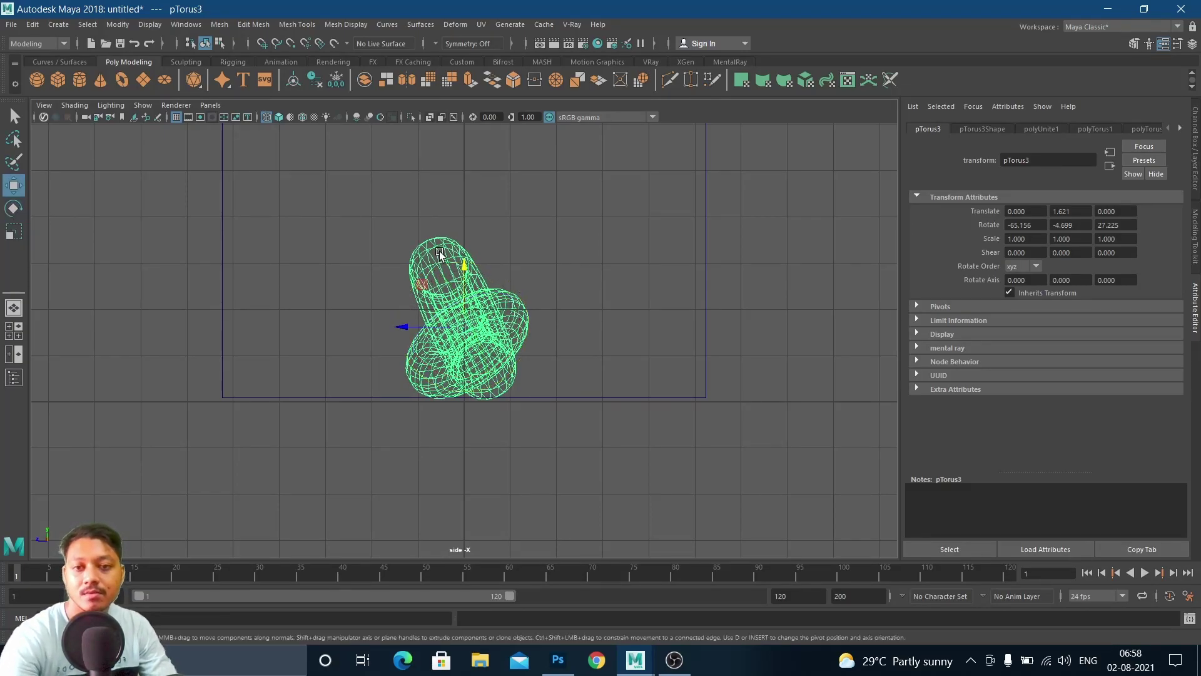
{"action": "left_click_drag", "start_coordinate": [463, 269], "coordinate": [461, 272]}
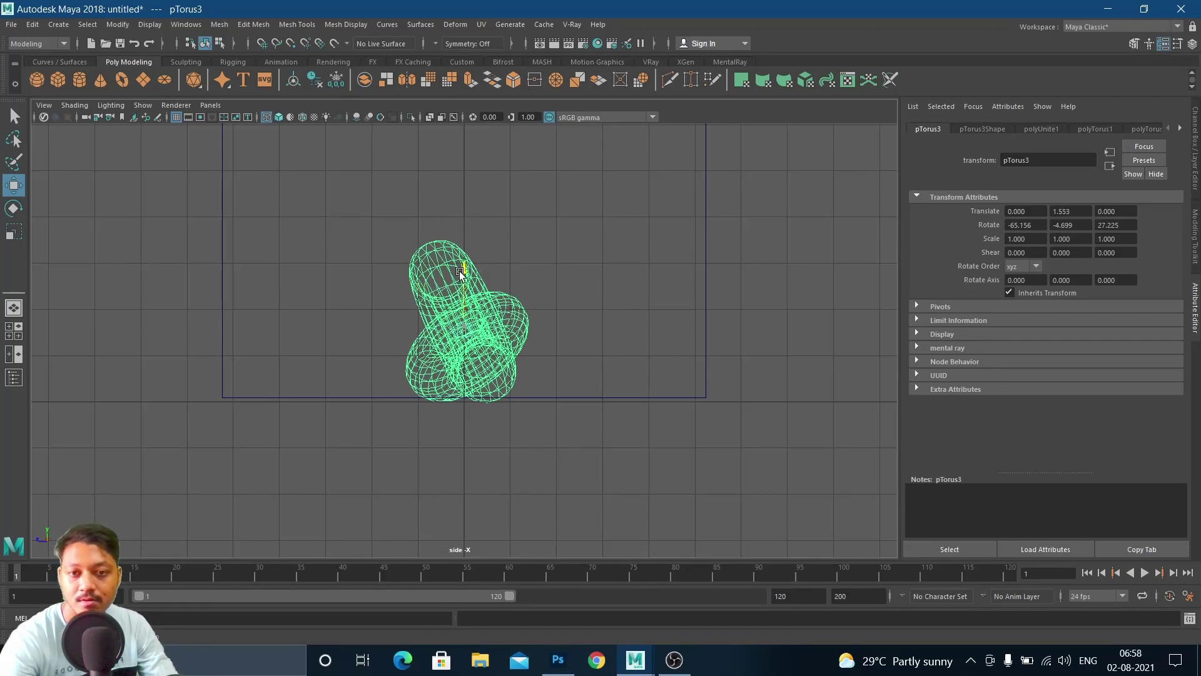
Move the box's bottom vertices slightly down onto the ground grid line beneath the tori.
{"action": "right_click_drag", "start_coordinate": [696, 404], "coordinate": [633, 282]}
{"action": "left_click_drag", "start_coordinate": [685, 375], "coordinate": [150, 498]}
{"action": "left_click", "coordinate": [742, 398]}
{"action": "left_click_drag", "start_coordinate": [463, 336], "coordinate": [461, 341]}
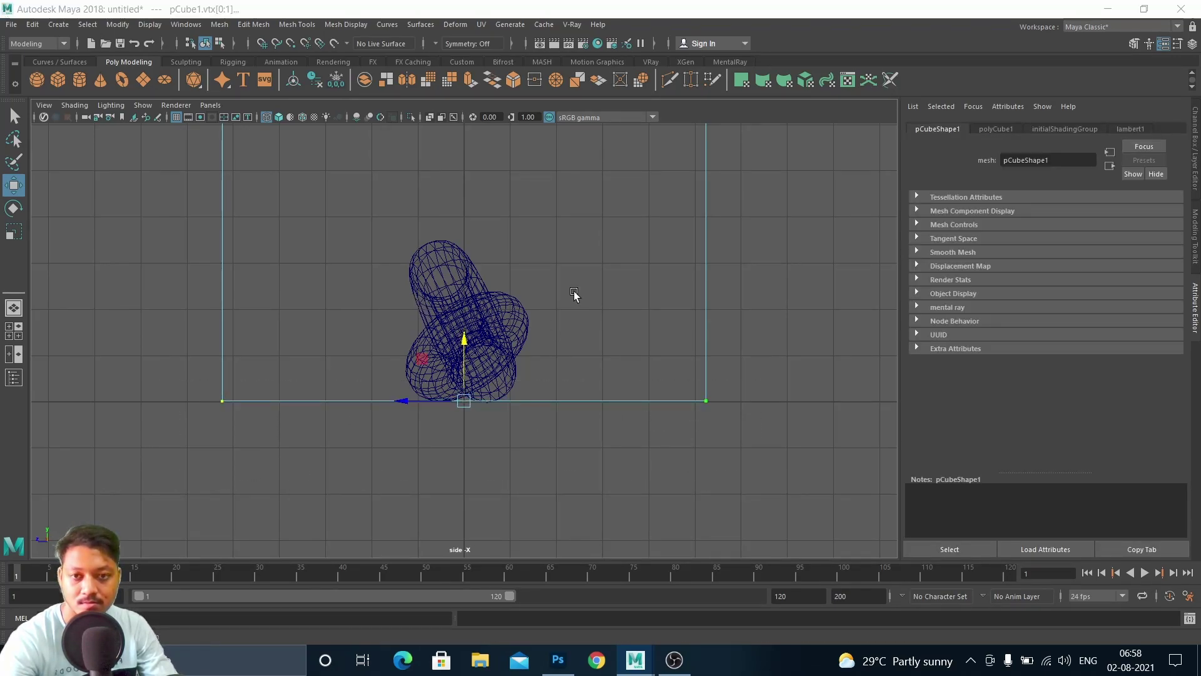
{"action": "key", "text": "space"}
{"action": "key", "text": "space"}
{"action": "right_click_drag", "start_coordinate": [576, 290], "coordinate": [645, 271]}
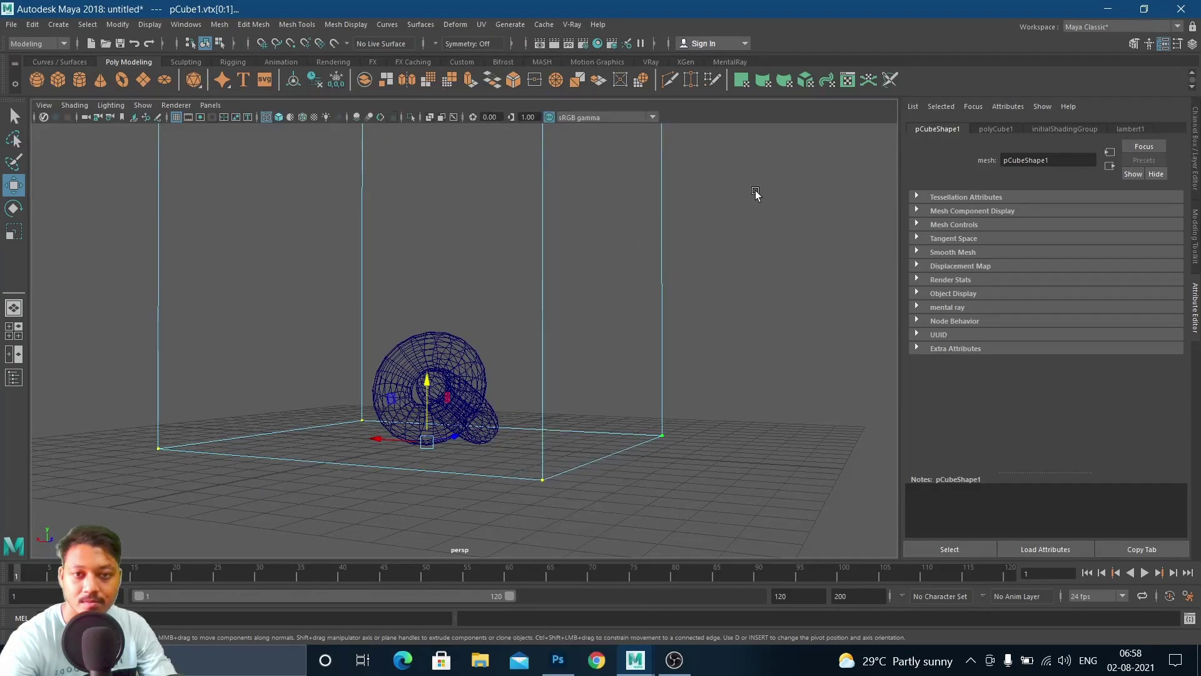
{"action": "left_click", "coordinate": [762, 174]}
Select only the combined tori in object mode and move them in positive Z toward the box's back wall.
{"action": "left_click_drag", "start_coordinate": [508, 312], "coordinate": [557, 396], "text": "alt"}
{"action": "left_click", "coordinate": [431, 382]}
{"action": "key", "text": "ctrl+shift+a"}
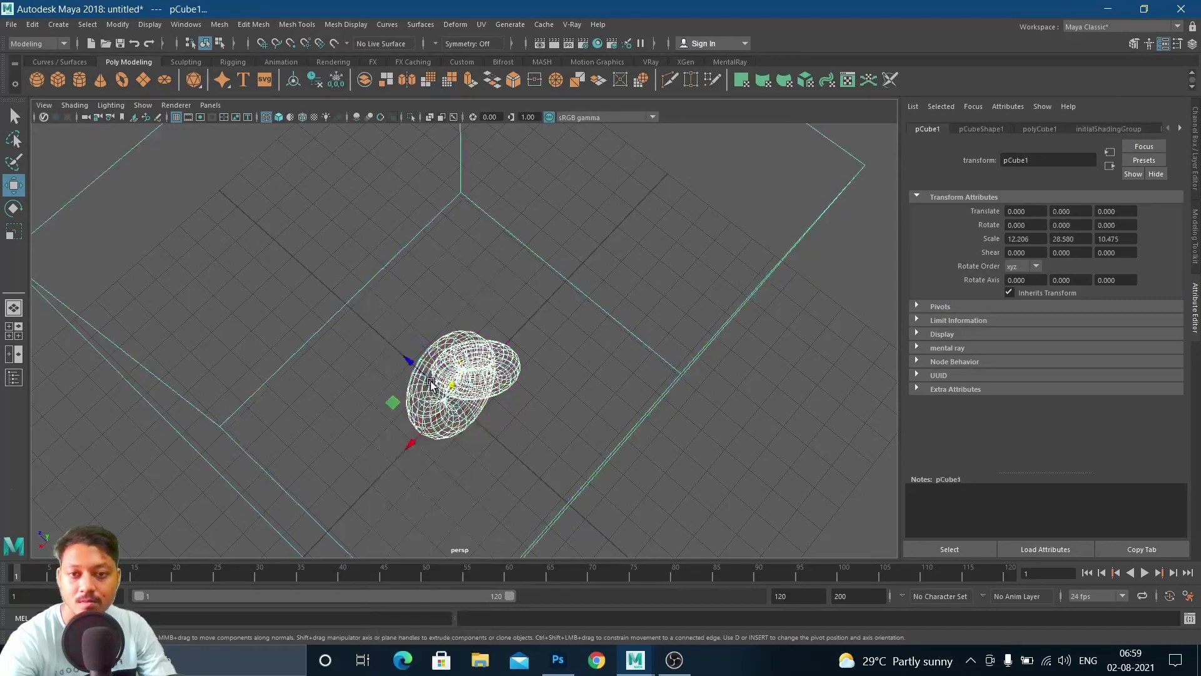
{"action": "right_click_drag", "start_coordinate": [434, 355], "coordinate": [580, 219]}
{"action": "left_click", "coordinate": [433, 400]}
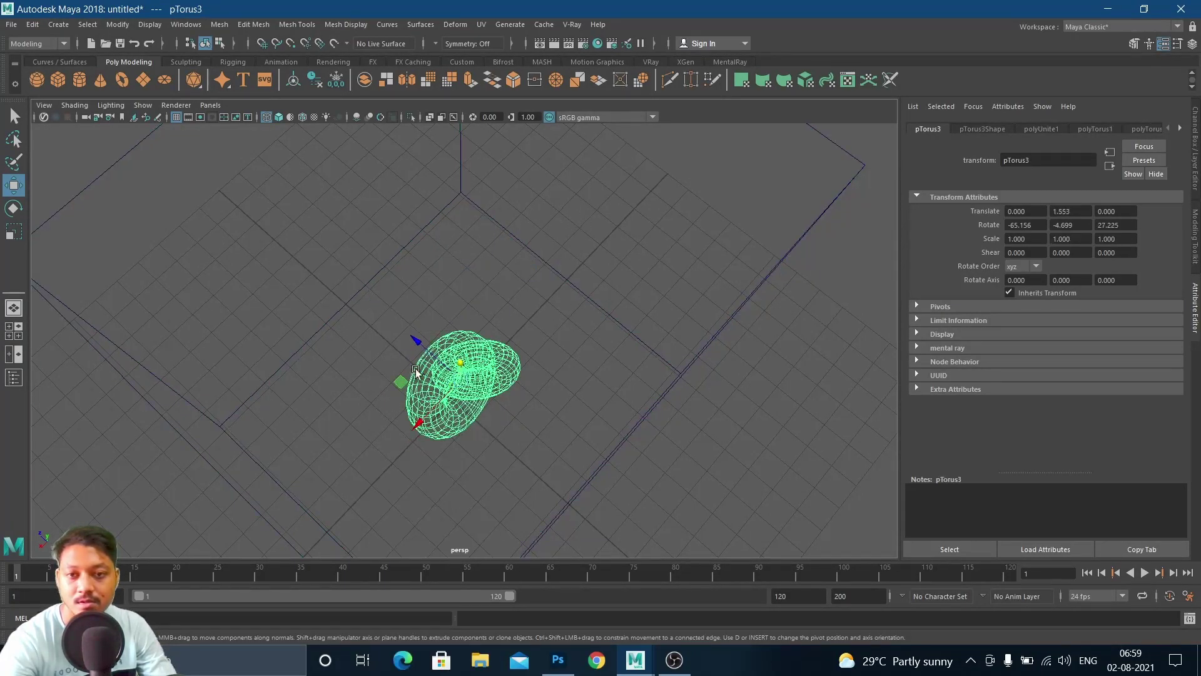
{"action": "left_click_drag", "start_coordinate": [419, 342], "coordinate": [374, 316]}
{"action": "left_click_drag", "start_coordinate": [377, 261], "coordinate": [393, 281]}
{"action": "left_click_drag", "start_coordinate": [448, 334], "coordinate": [416, 292], "text": "alt"}
{"action": "left_click_drag", "start_coordinate": [453, 347], "coordinate": [410, 302], "text": "alt"}
{"action": "left_click", "coordinate": [590, 323]}
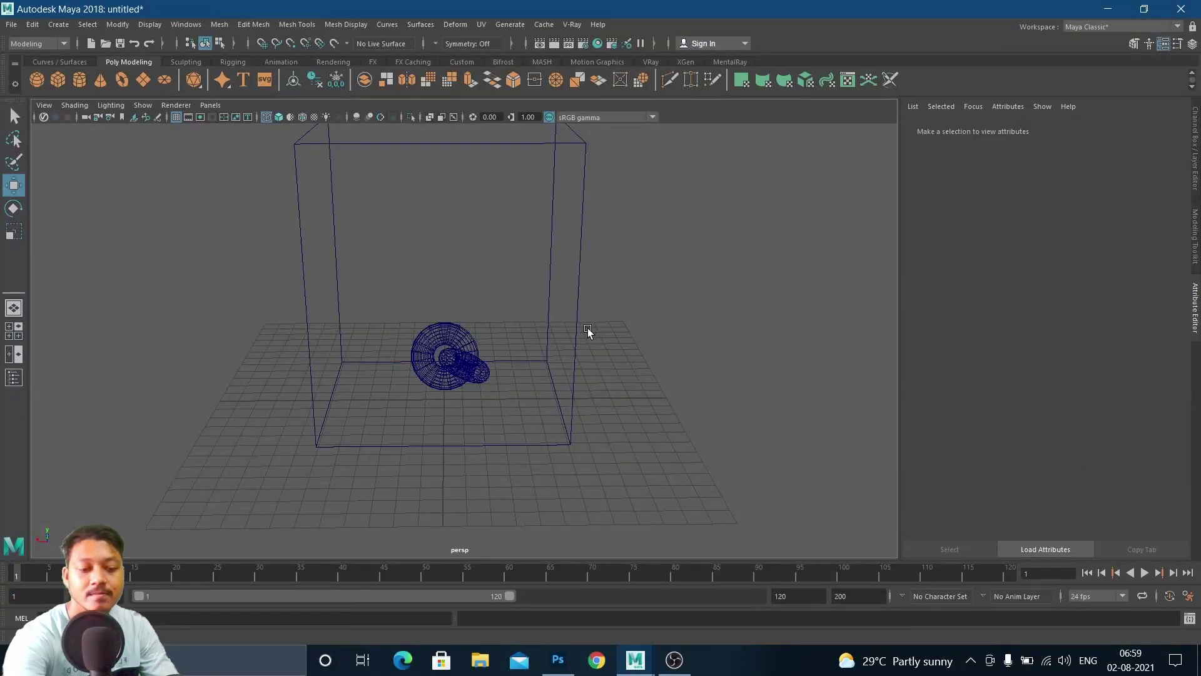
Switch the perspective and side views from wireframe to shaded display.
{"action": "key", "text": "5"}
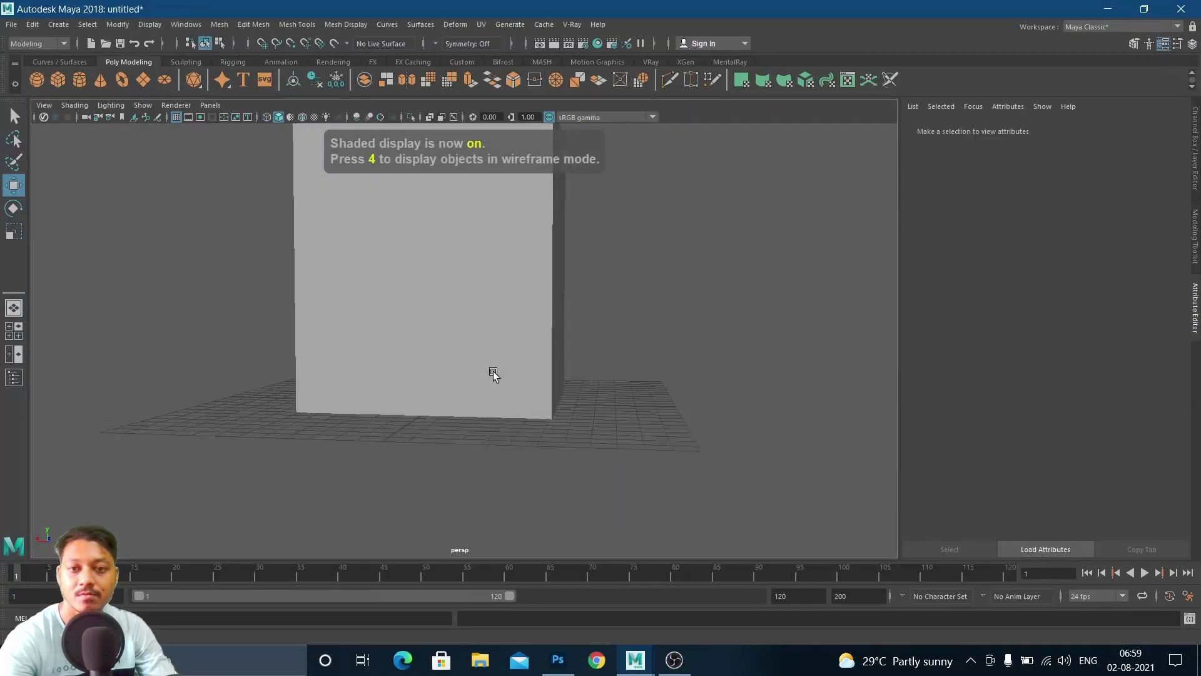
{"action": "key", "text": "space"}
{"action": "key", "text": "space"}
{"action": "key", "text": "5"}
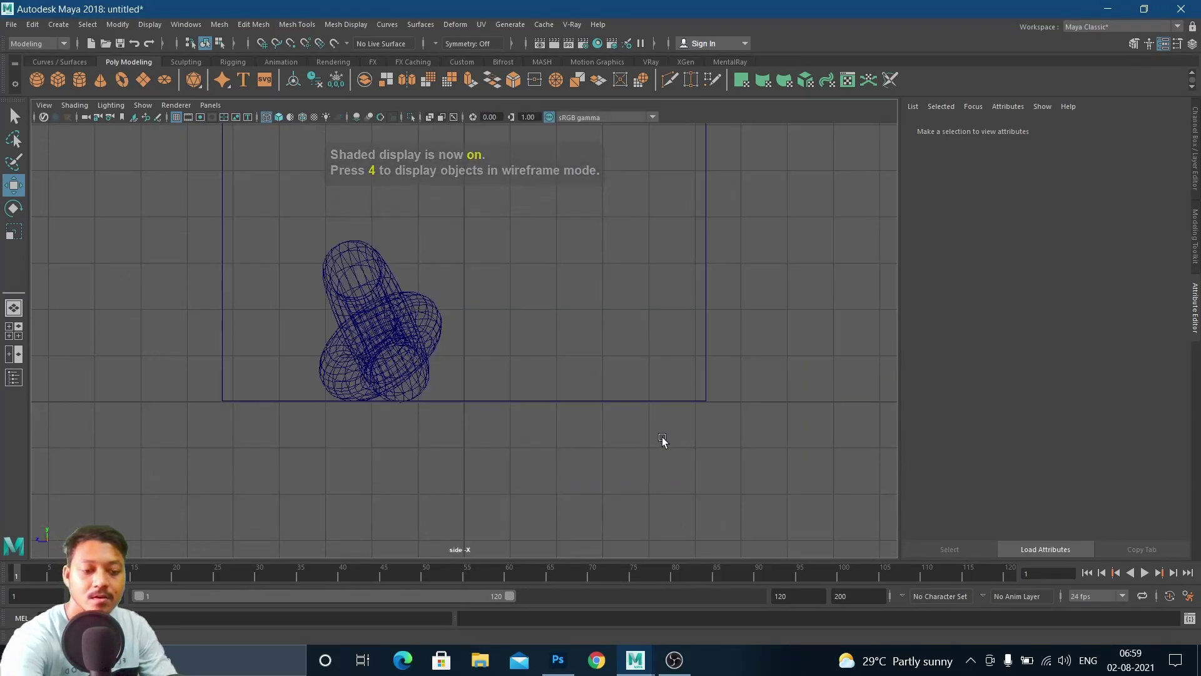
{"action": "key", "text": "space"}
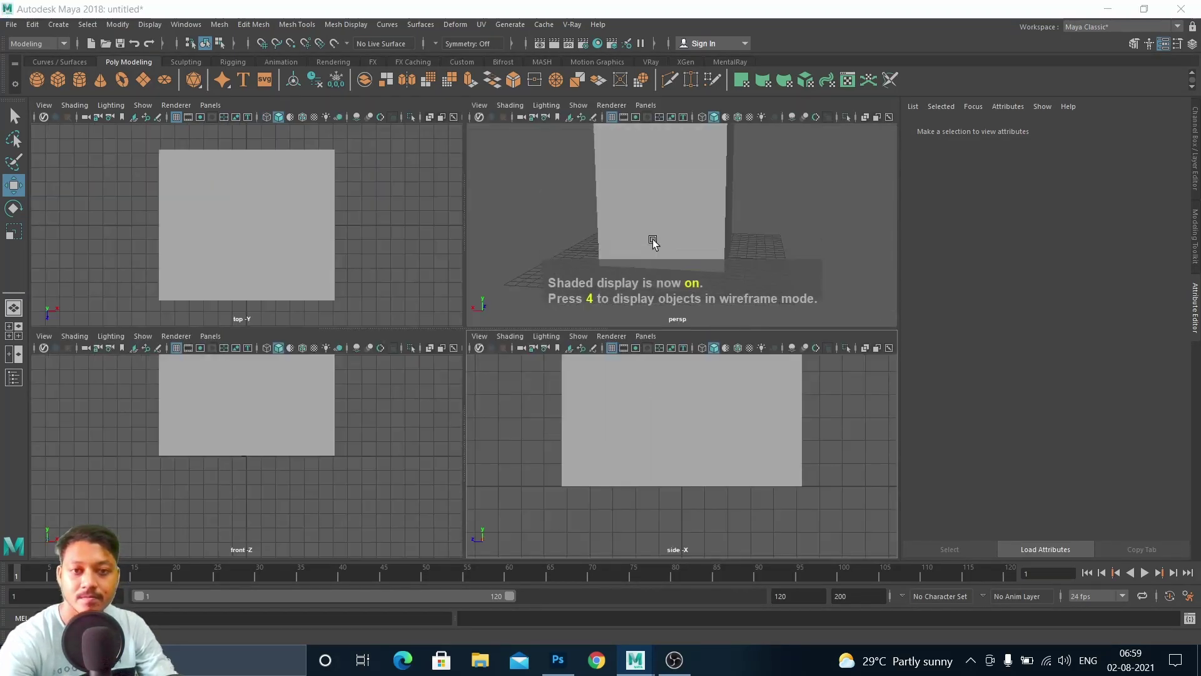
{"action": "key", "text": "space"}
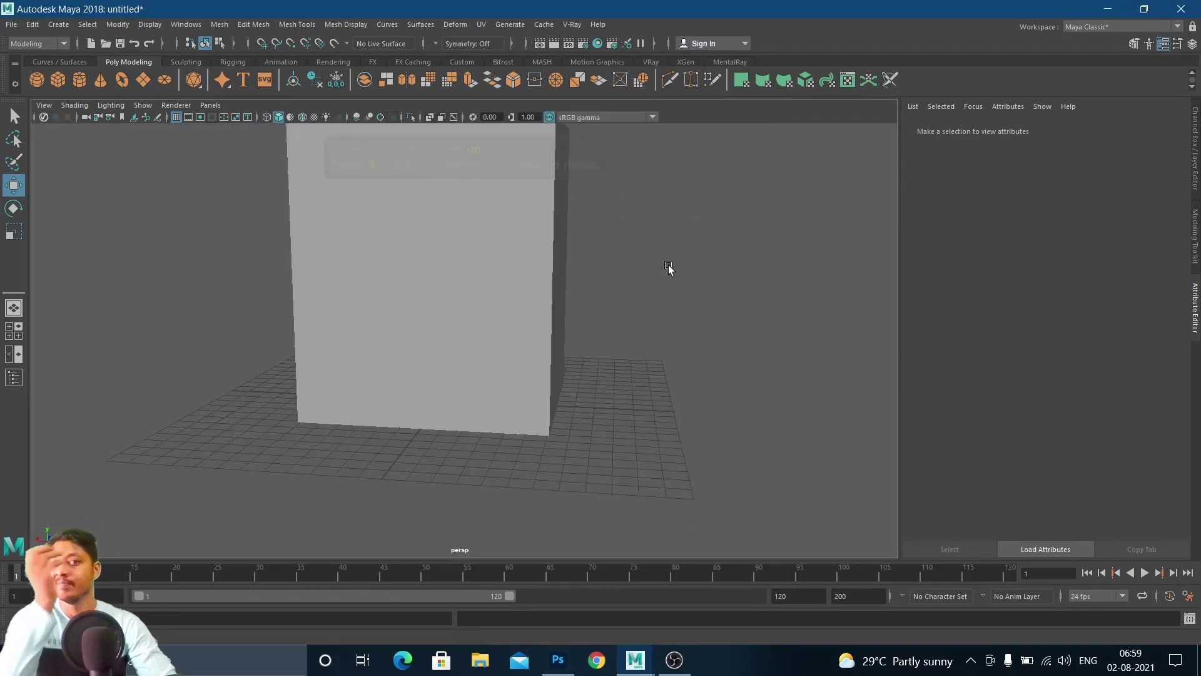
Delete the box's front face to open it toward the tori.
{"action": "left_click_drag", "start_coordinate": [448, 234], "coordinate": [435, 284], "text": "alt"}
{"action": "right_click", "coordinate": [418, 259]}
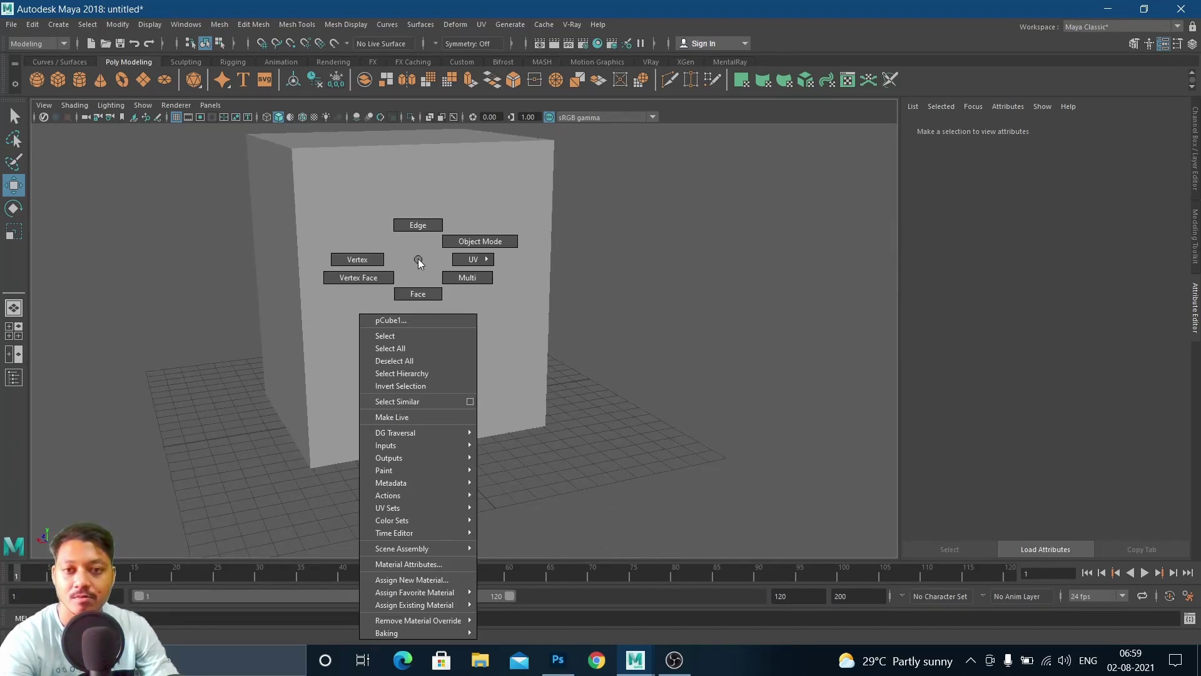
{"action": "left_click", "coordinate": [423, 294]}
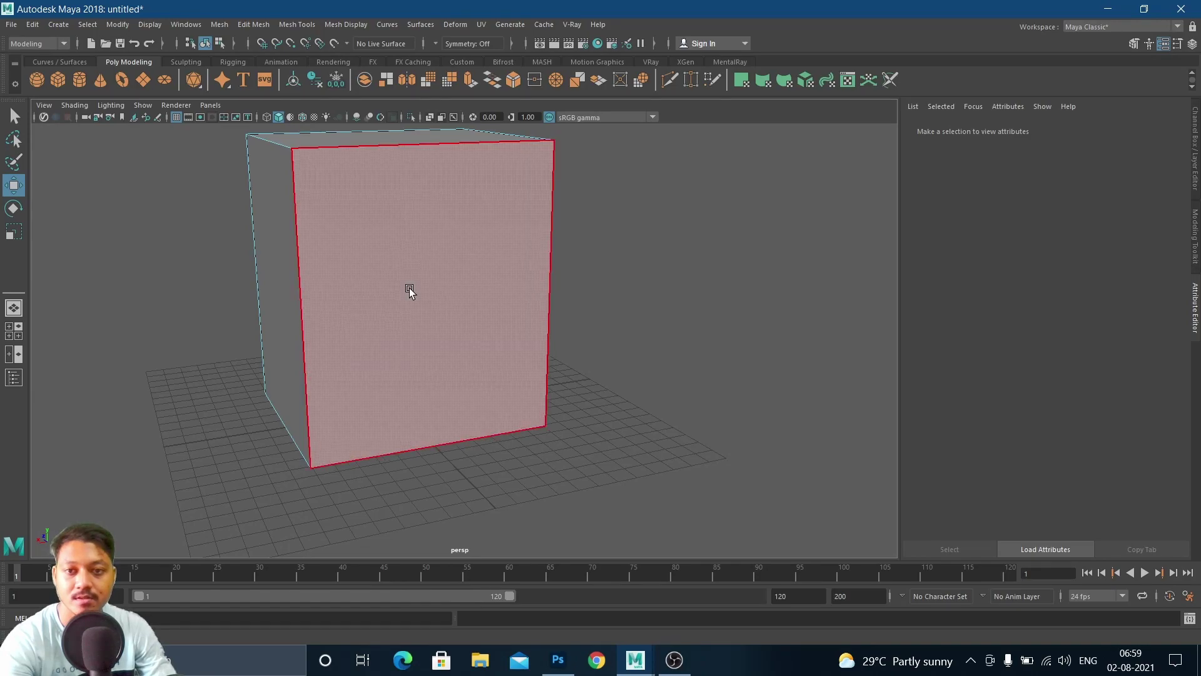
{"action": "left_click", "coordinate": [410, 288]}
{"action": "key", "text": "Delete"}
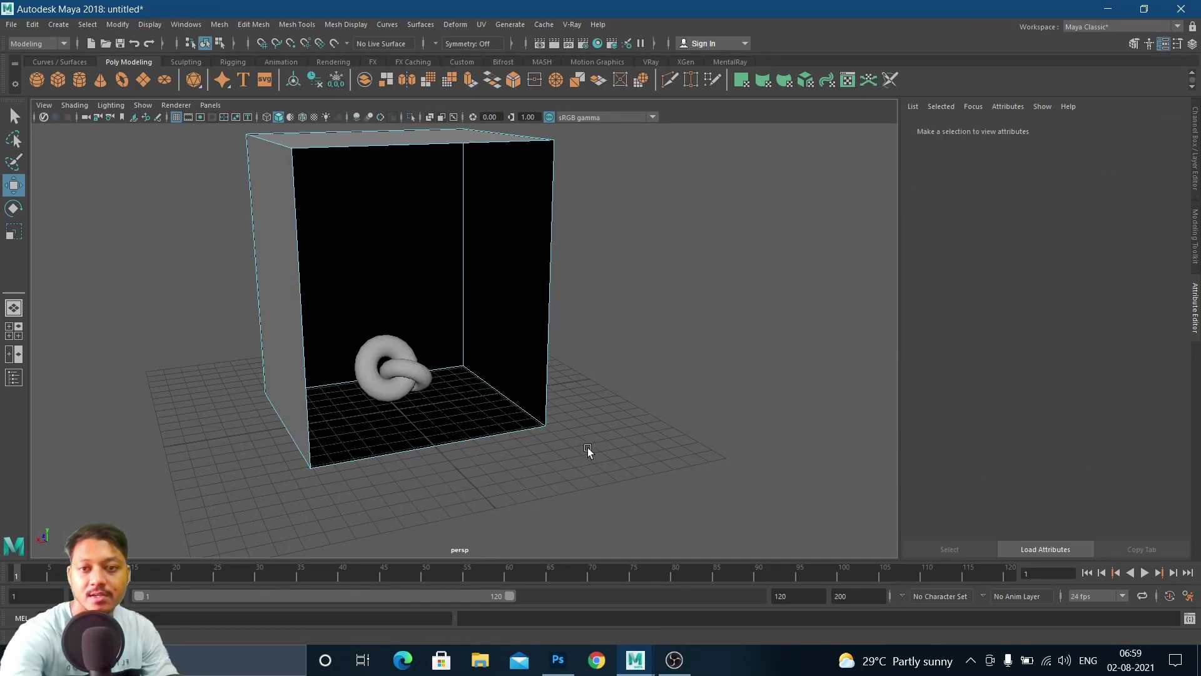
Enable two-sided lighting in the perspective view to shade the box's interior walls.
{"action": "left_click_drag", "start_coordinate": [492, 432], "coordinate": [424, 418], "text": "alt"}
{"action": "scroll", "coordinate": [471, 440], "scroll_direction": "up", "scroll_amount": 5}
{"action": "scroll", "coordinate": [400, 413], "scroll_direction": "down", "scroll_amount": 2}
{"action": "middle_click_drag", "start_coordinate": [376, 407], "coordinate": [470, 467], "text": "alt"}
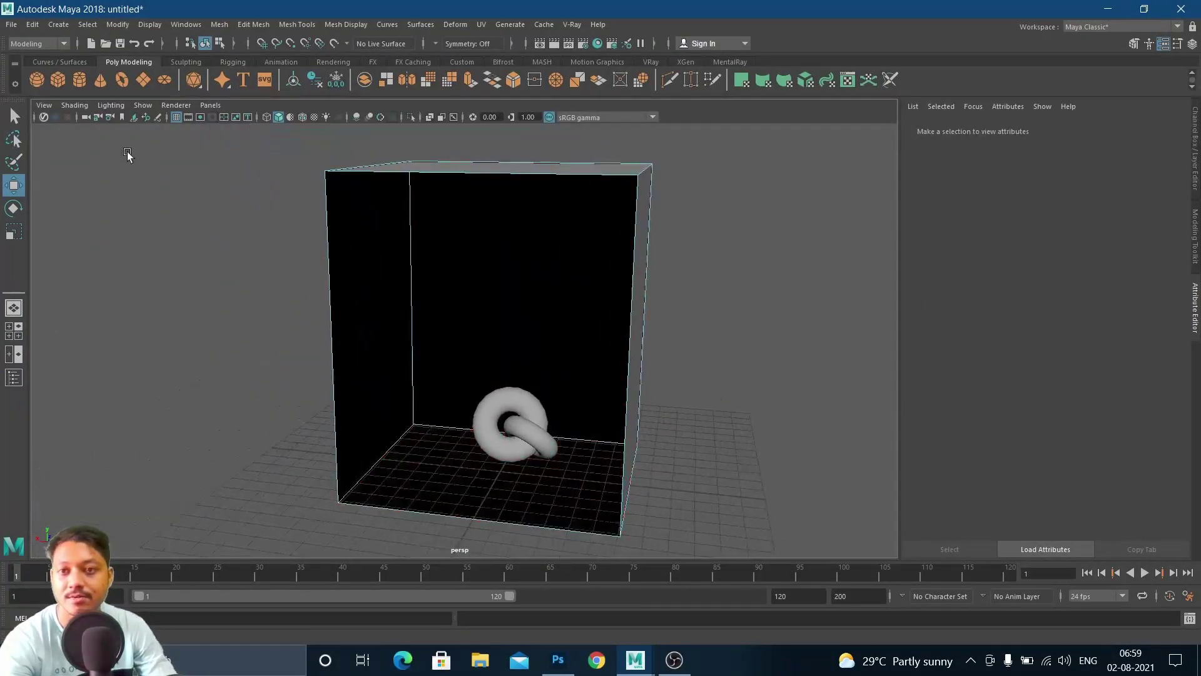
{"action": "left_click", "coordinate": [111, 105]}
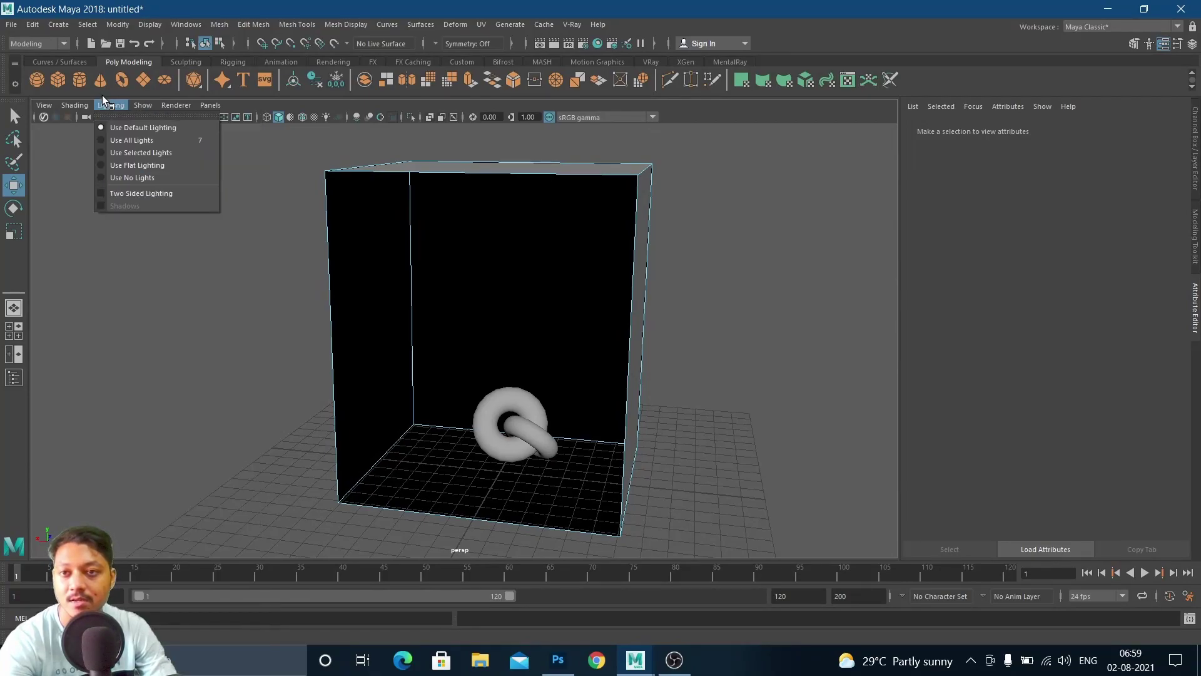
{"action": "left_click", "coordinate": [107, 195]}
{"action": "left_click_drag", "start_coordinate": [453, 375], "coordinate": [532, 438], "text": "alt"}
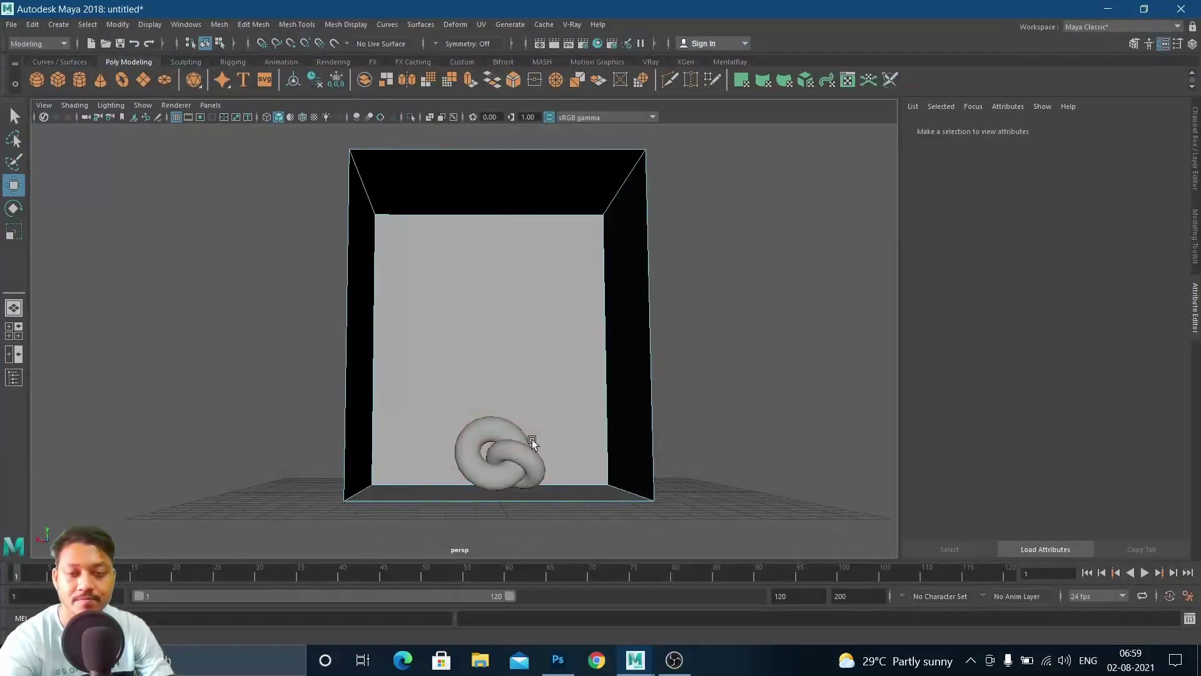
{"action": "mouse_move", "coordinate": [446, 459]}
{"action": "left_mouse_down", "text": "alt"}
{"action": "mouse_move", "coordinate": [502, 479]}
{"action": "mouse_move", "coordinate": [440, 476]}
{"action": "left_mouse_up", "text": "alt"}
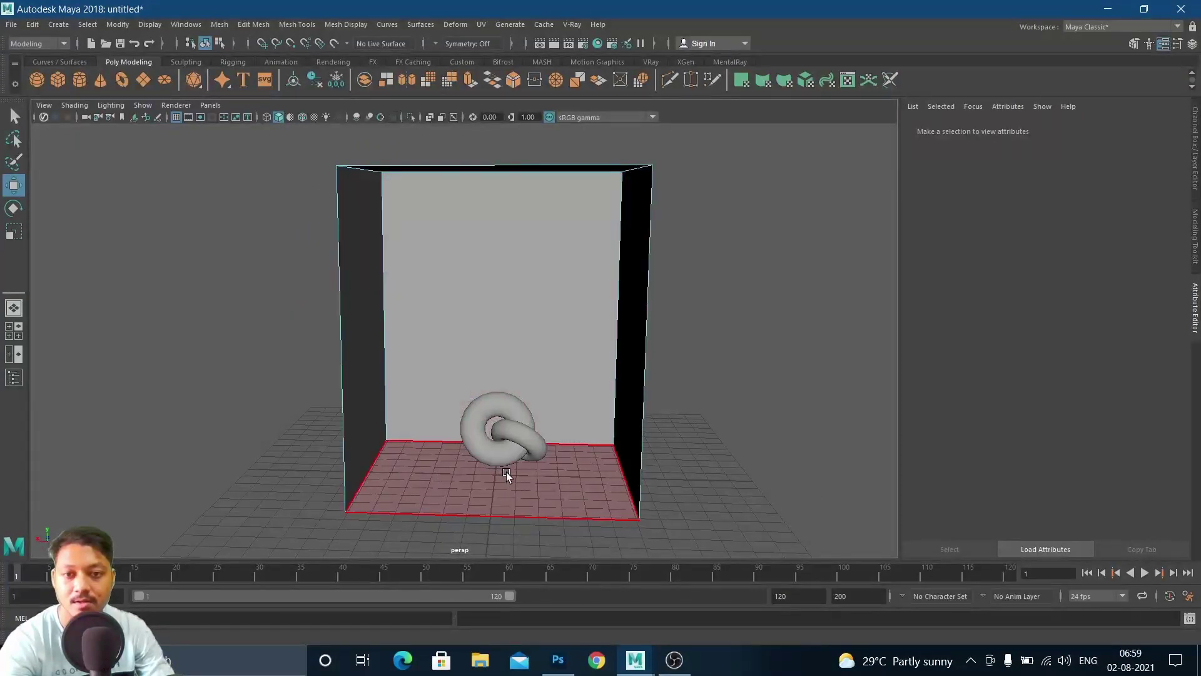
Create a Maya area light in the scene.
{"action": "scroll", "coordinate": [509, 478], "scroll_direction": "up", "scroll_amount": 5}
{"action": "middle_click_drag", "start_coordinate": [524, 474], "coordinate": [340, 416], "text": "alt"}
{"action": "scroll", "coordinate": [395, 411], "scroll_direction": "down", "scroll_amount": 8}
{"action": "left_click_drag", "start_coordinate": [395, 411], "coordinate": [310, 433], "text": "alt"}
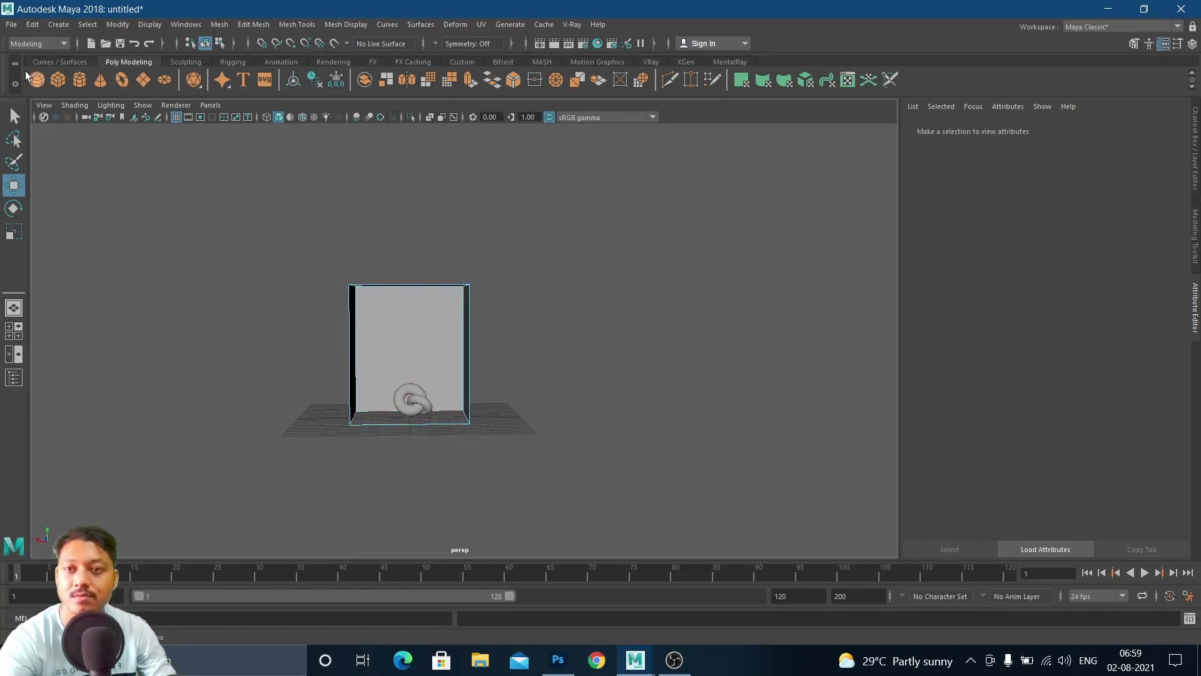
{"action": "left_click", "coordinate": [60, 25]}
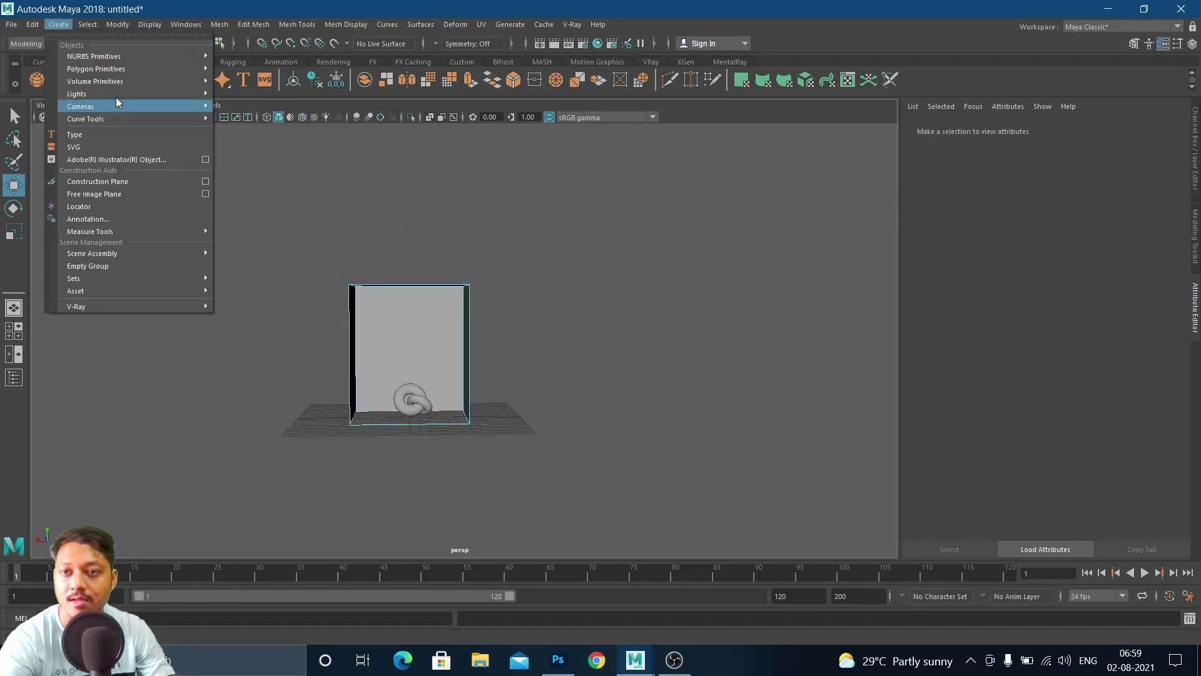
{"action": "mouse_move", "coordinate": [133, 94]}
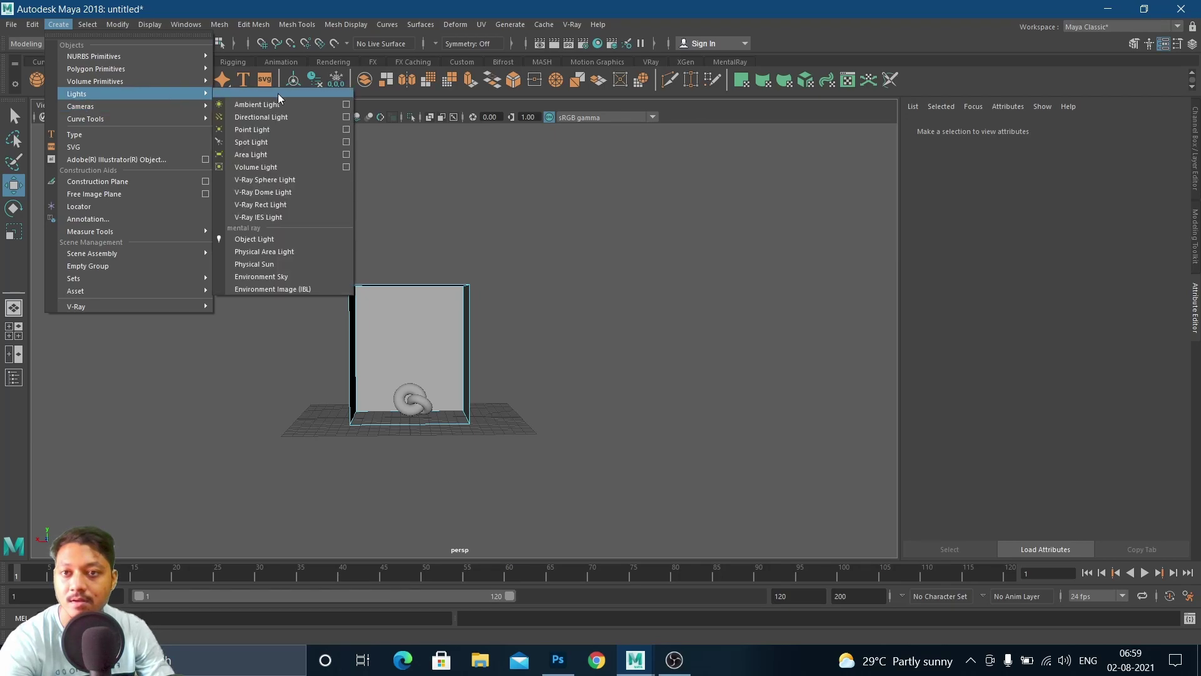
{"action": "left_click", "coordinate": [254, 155]}
{"action": "left_click_drag", "start_coordinate": [506, 422], "coordinate": [408, 418], "text": "alt"}
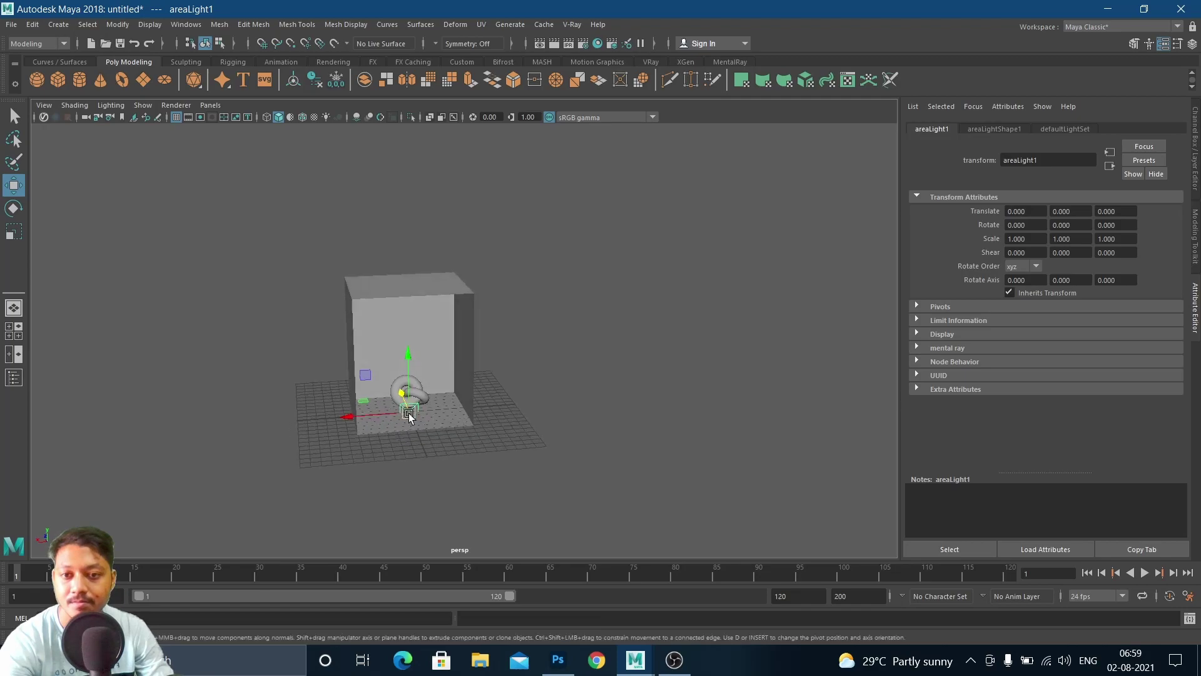
Raise the area light to about 14.2 units in Y near the box's ceiling and rotate it about 88 degrees around X.
{"action": "scroll", "coordinate": [382, 425], "scroll_direction": "up", "scroll_amount": 5}
{"action": "left_click_drag", "start_coordinate": [339, 448], "coordinate": [338, 138]}
{"action": "key", "text": "e"}
{"action": "left_click_drag", "start_coordinate": [324, 235], "coordinate": [326, 141]}
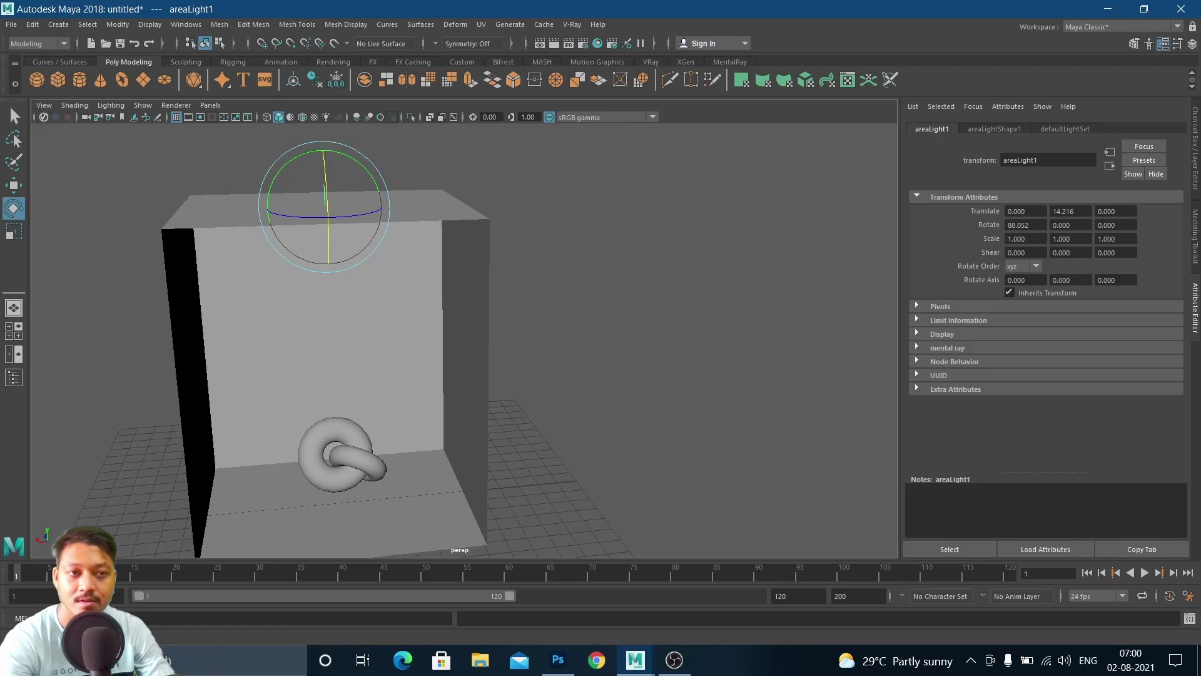
Set the area light's Rotate X to 90 and inspect which way it points from around the box's ceiling.
{"action": "left_click", "coordinate": [1194, 124]}
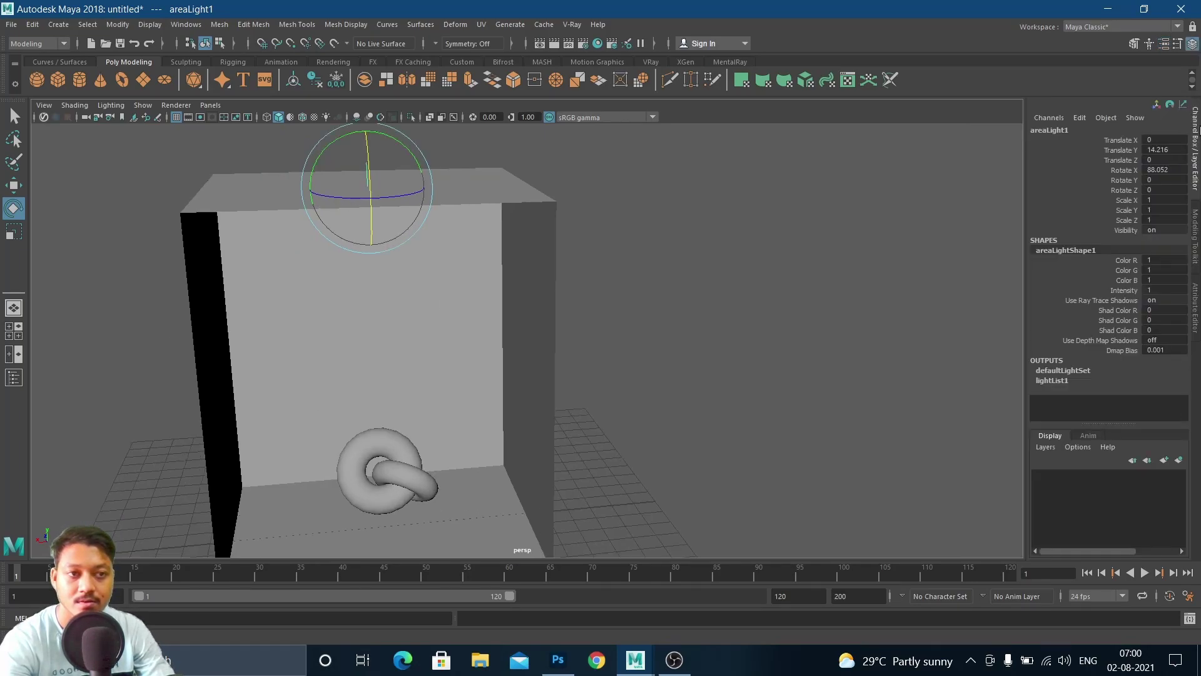
{"action": "left_click", "coordinate": [1171, 169]}
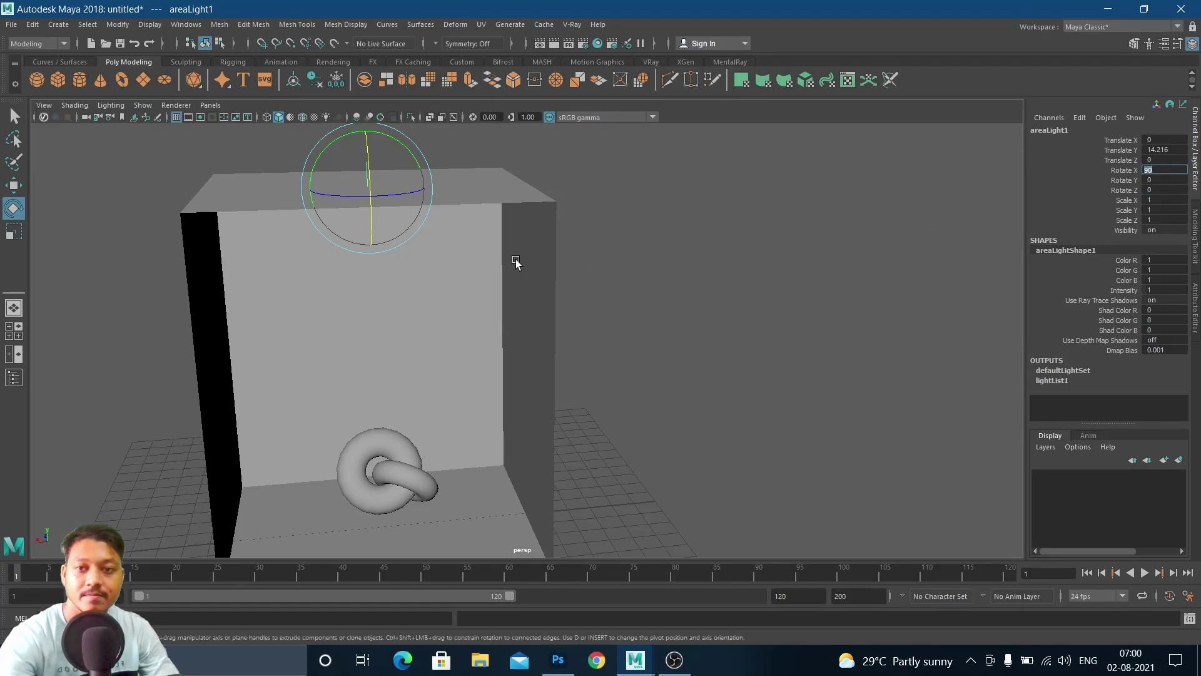
{"action": "scroll", "coordinate": [515, 261], "scroll_direction": "up", "scroll_amount": 5}
{"action": "middle_click_drag", "start_coordinate": [438, 247], "coordinate": [633, 423], "text": "alt"}
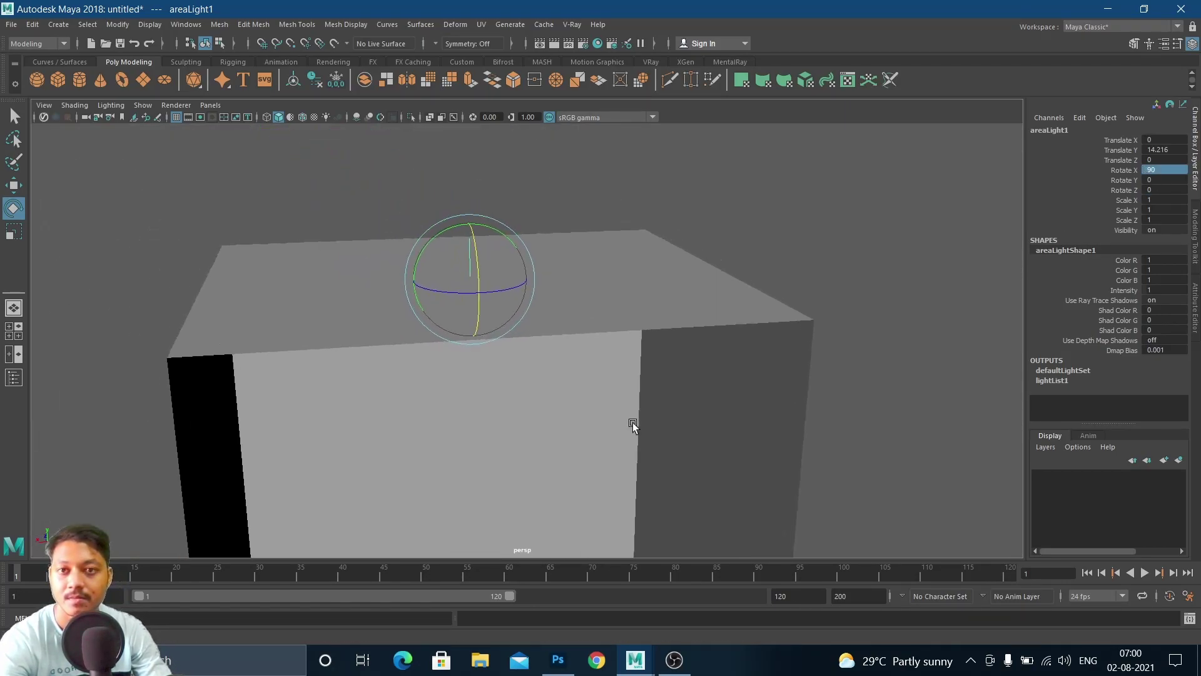
{"action": "scroll", "coordinate": [517, 338], "scroll_direction": "up", "scroll_amount": 3}
{"action": "middle_click_drag", "start_coordinate": [517, 338], "coordinate": [571, 432], "text": "alt"}
{"action": "scroll", "coordinate": [547, 399], "scroll_direction": "up", "scroll_amount": 4}
{"action": "left_click_drag", "start_coordinate": [438, 380], "coordinate": [482, 373], "text": "alt"}
{"action": "scroll", "coordinate": [537, 329], "scroll_direction": "down", "scroll_amount": 4}
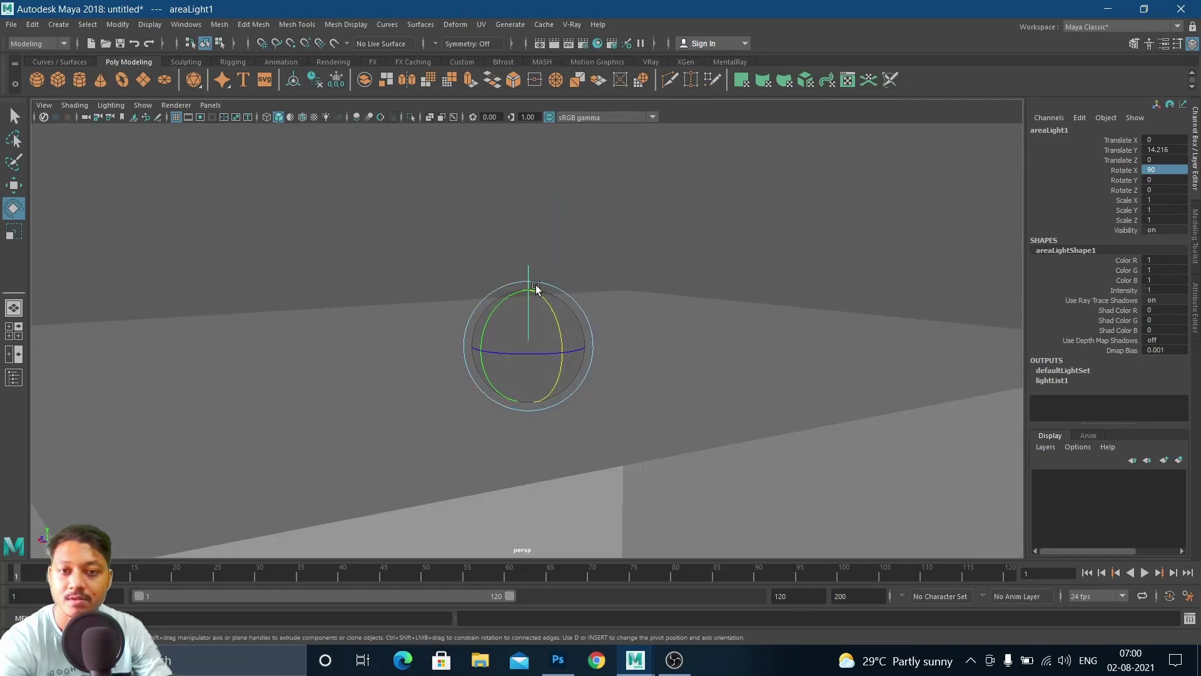
{"action": "left_click_drag", "start_coordinate": [649, 314], "coordinate": [703, 351], "text": "alt"}
{"action": "middle_click_drag", "start_coordinate": [790, 329], "coordinate": [727, 193], "text": "alt"}
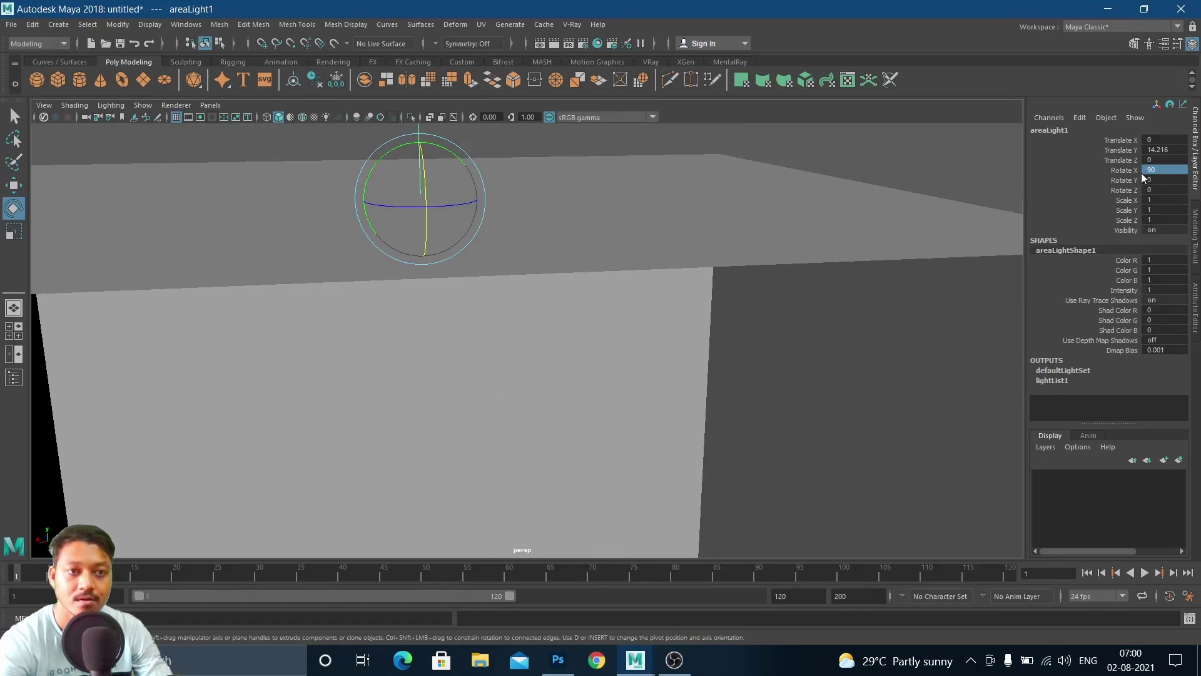
Set the area light's Rotate X to -90 to aim it down into the box.
{"action": "type", "text": "90"}
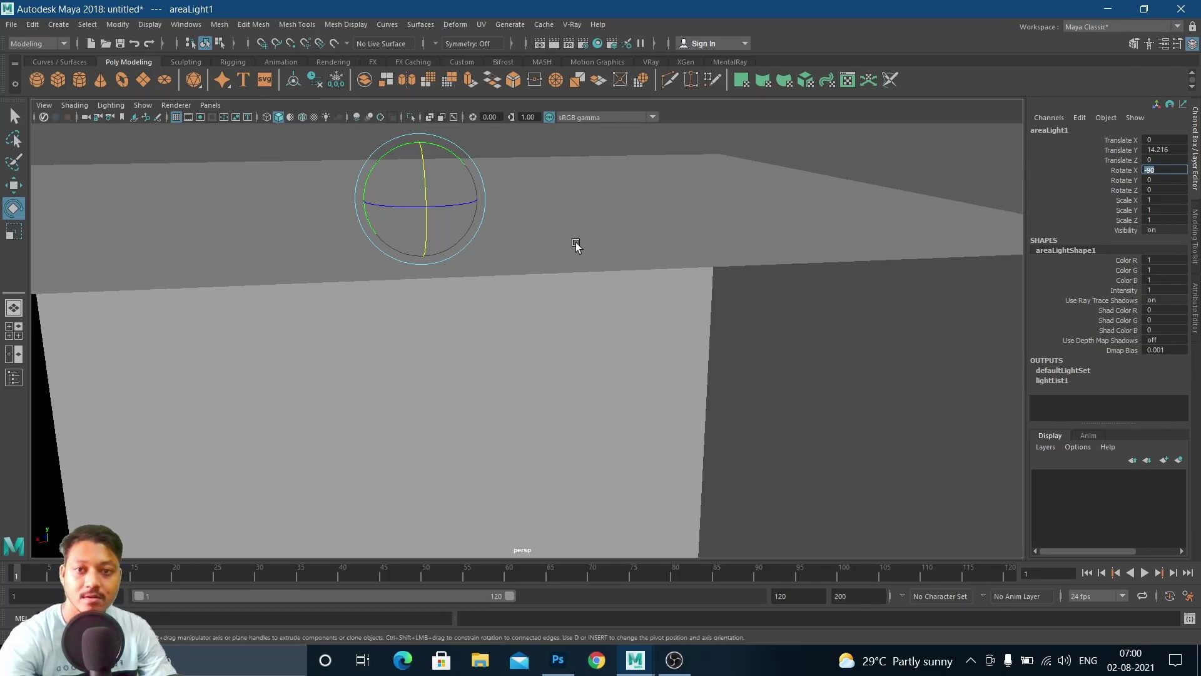
{"action": "key", "text": "Return"}
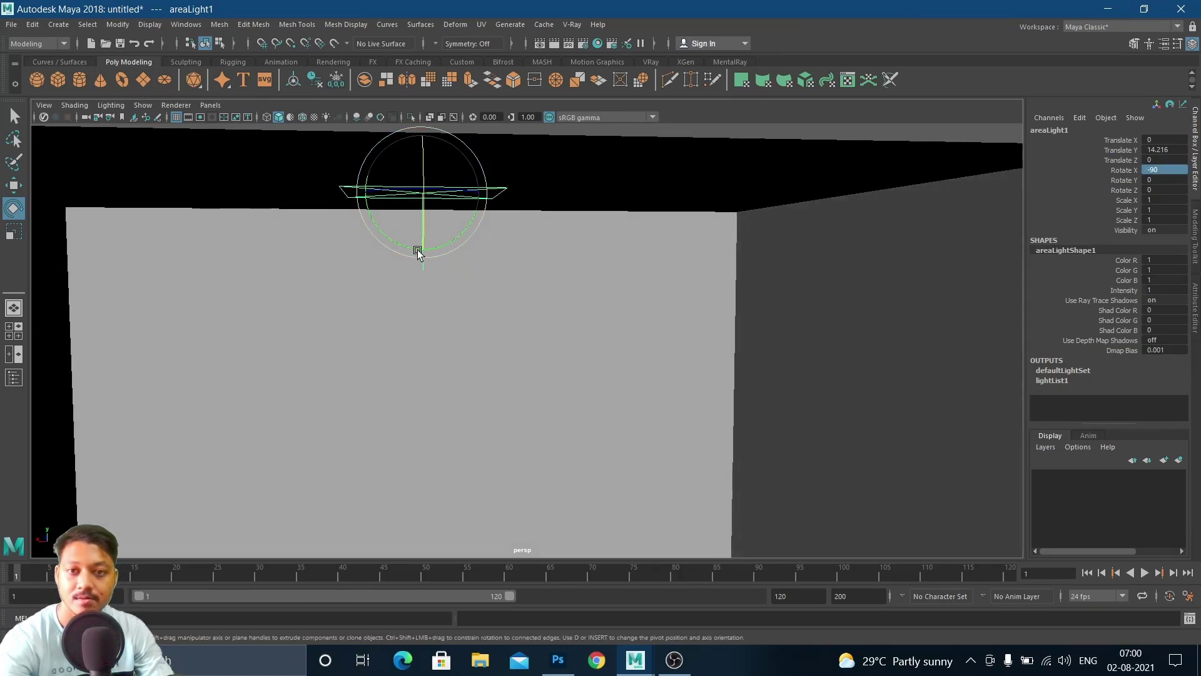
Stretch the area light across the box's ceiling, scaling it to about 4.2 in X and 3.3 in Y.
{"action": "middle_click_drag", "start_coordinate": [561, 291], "coordinate": [579, 269], "text": "alt"}
{"action": "scroll", "coordinate": [578, 269], "scroll_direction": "down", "scroll_amount": 4}
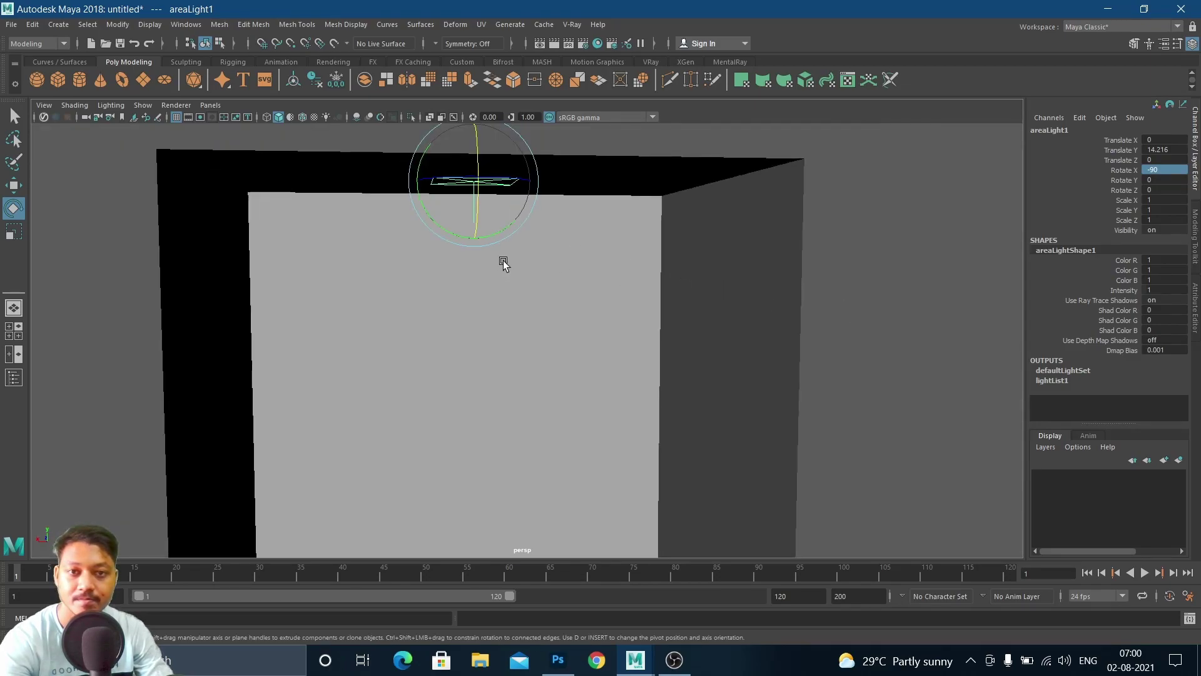
{"action": "key", "text": "r"}
{"action": "left_click_drag", "start_coordinate": [411, 183], "coordinate": [226, 182]}
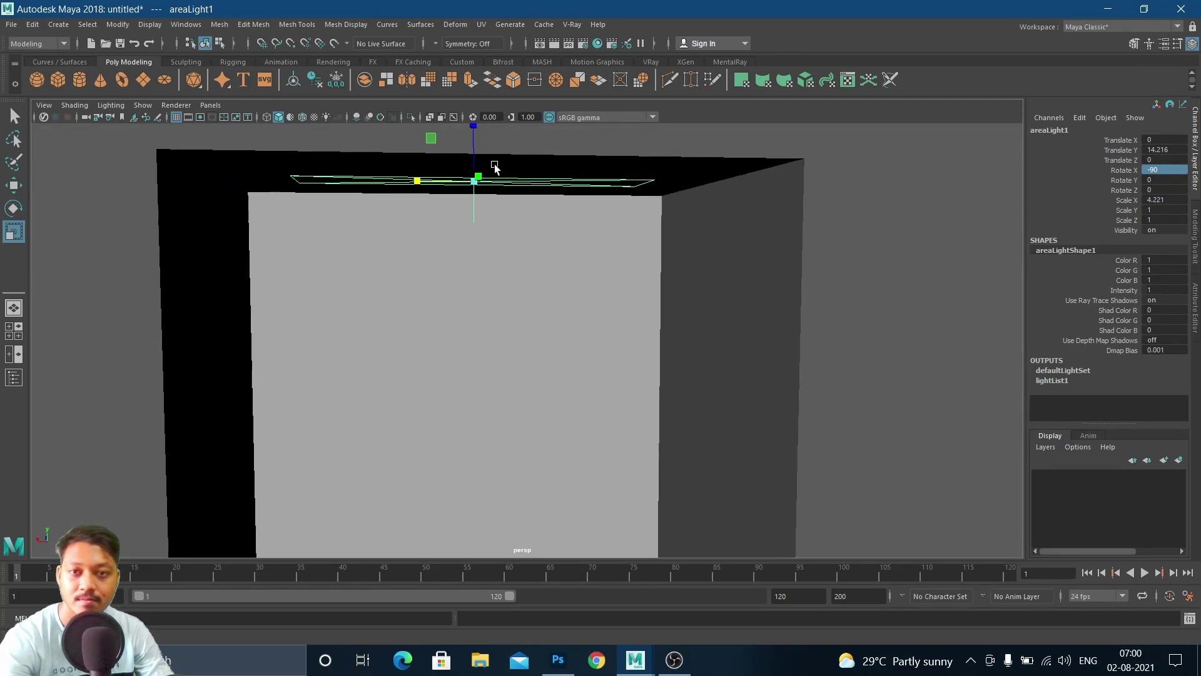
{"action": "left_click_drag", "start_coordinate": [493, 233], "coordinate": [475, 163], "text": "alt"}
{"action": "left_click_drag", "start_coordinate": [475, 219], "coordinate": [494, 363]}
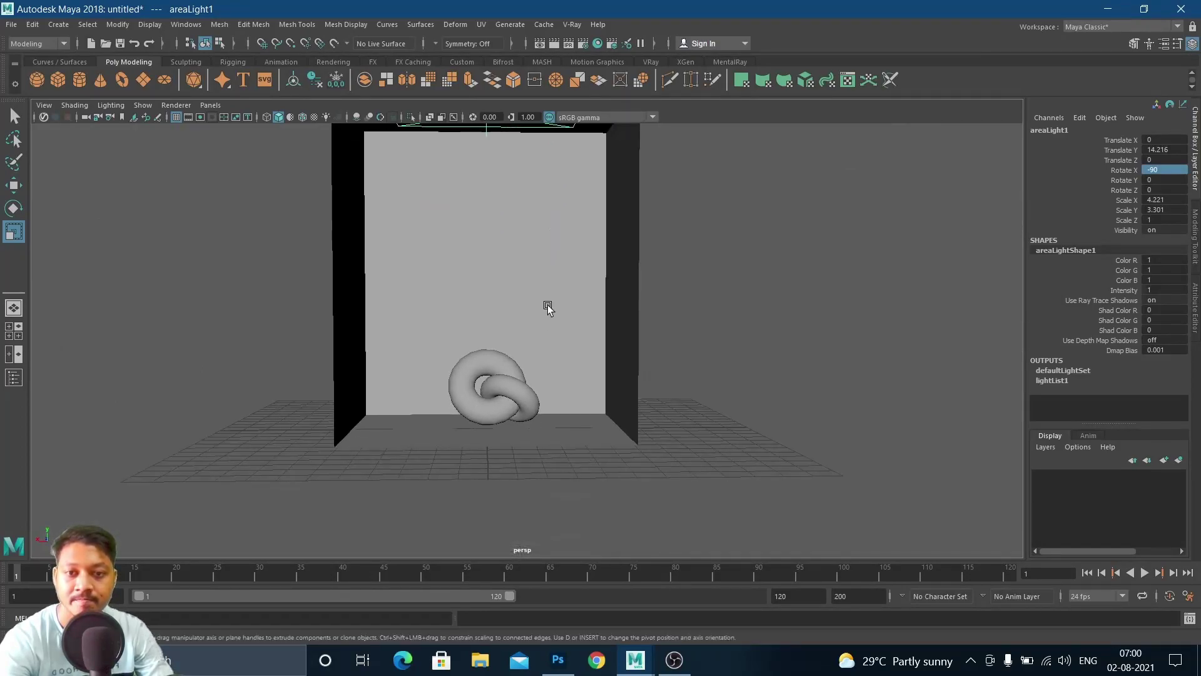
Try assigning a new Blinn material to the interlocked tori.
{"action": "left_click_drag", "start_coordinate": [548, 295], "coordinate": [563, 336], "text": "alt"}
{"action": "scroll", "coordinate": [543, 344], "scroll_direction": "up", "scroll_amount": 3}
{"action": "middle_click_drag", "start_coordinate": [543, 346], "coordinate": [552, 317], "text": "alt"}
{"action": "left_click_drag", "start_coordinate": [552, 318], "coordinate": [502, 351], "text": "alt"}
{"action": "right_click", "coordinate": [444, 279]}
{"action": "right_click_drag", "start_coordinate": [449, 286], "coordinate": [580, 210]}
{"action": "left_click", "coordinate": [493, 284]}
{"action": "right_click_drag", "start_coordinate": [481, 291], "coordinate": [507, 610]}
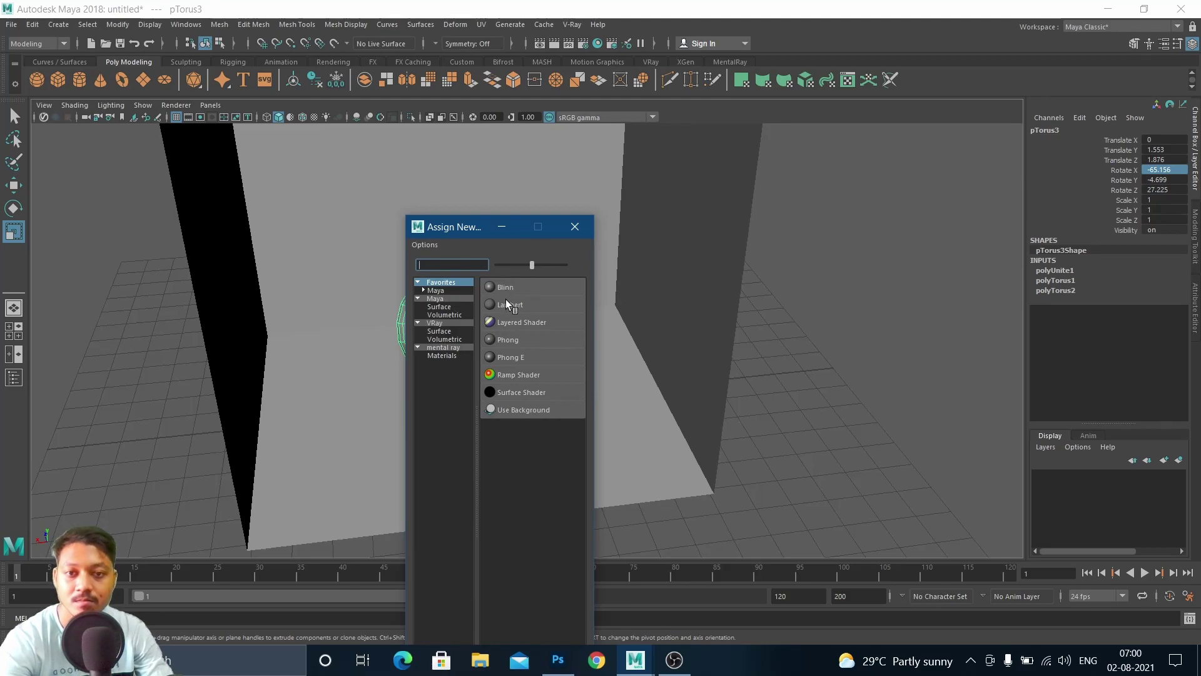
{"action": "left_click", "coordinate": [521, 288]}
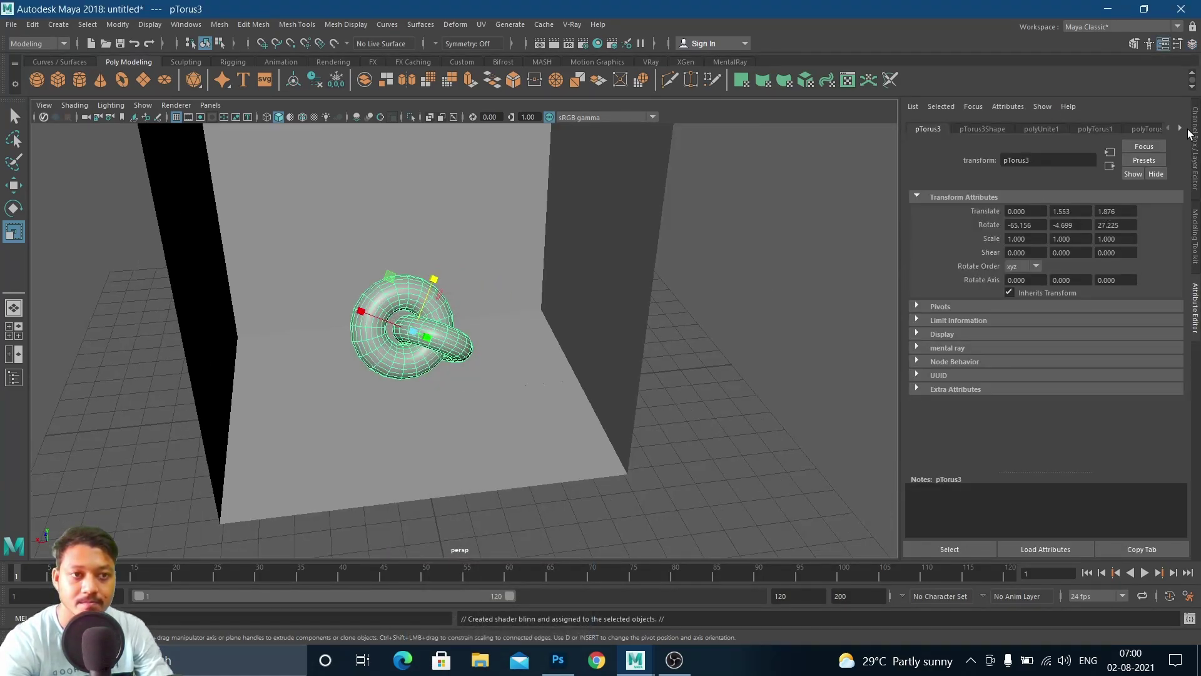
{"action": "left_click", "coordinate": [1181, 128]}
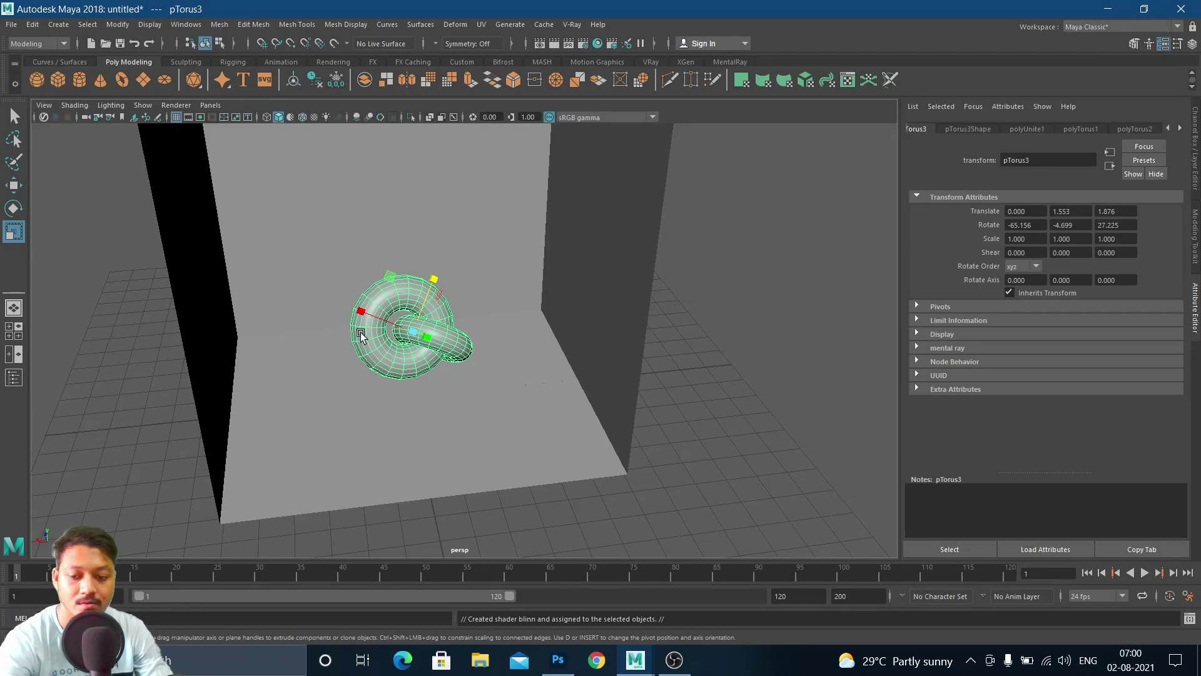
{"action": "key", "text": "ctrl+z"}
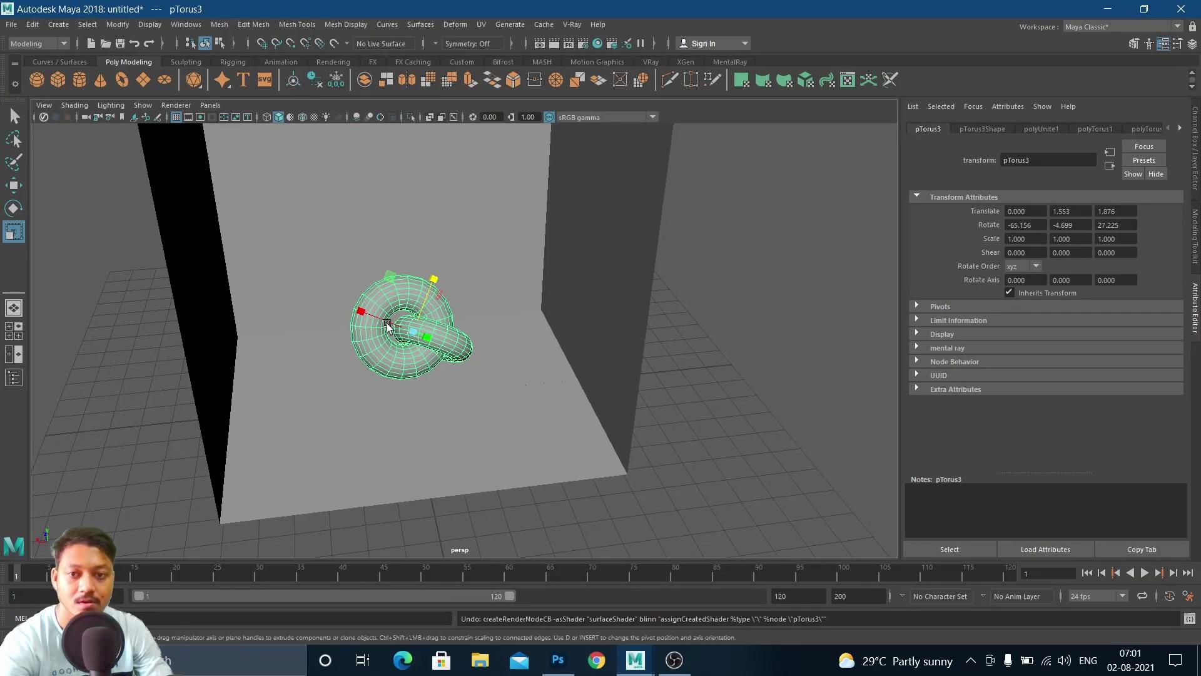
Assign a new Lambert material to the interlocked tori and brighten its color to nearly white.
{"action": "right_click", "coordinate": [372, 293]}
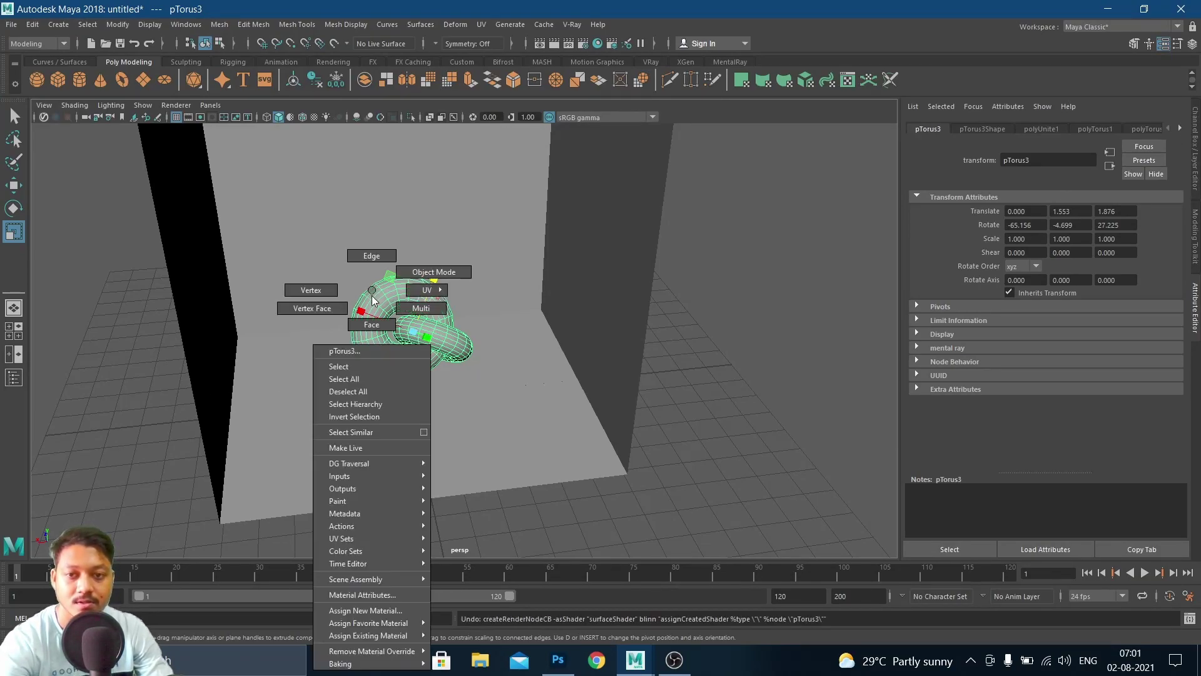
{"action": "left_click", "coordinate": [359, 610]}
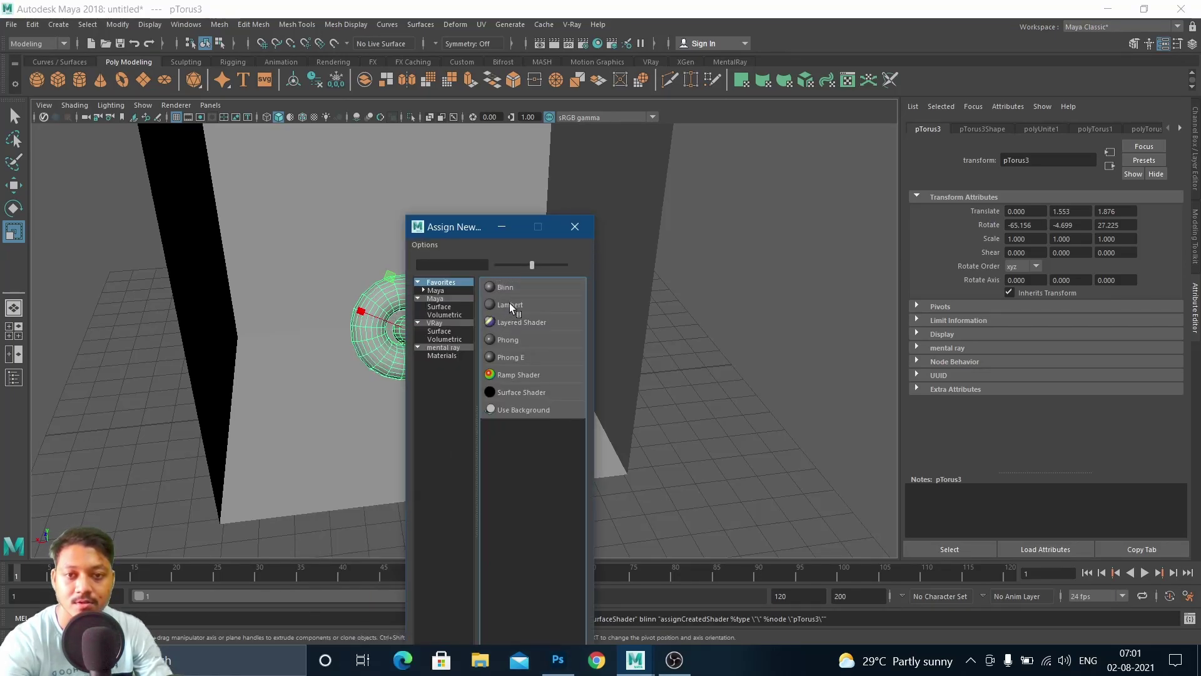
{"action": "left_click", "coordinate": [510, 303]}
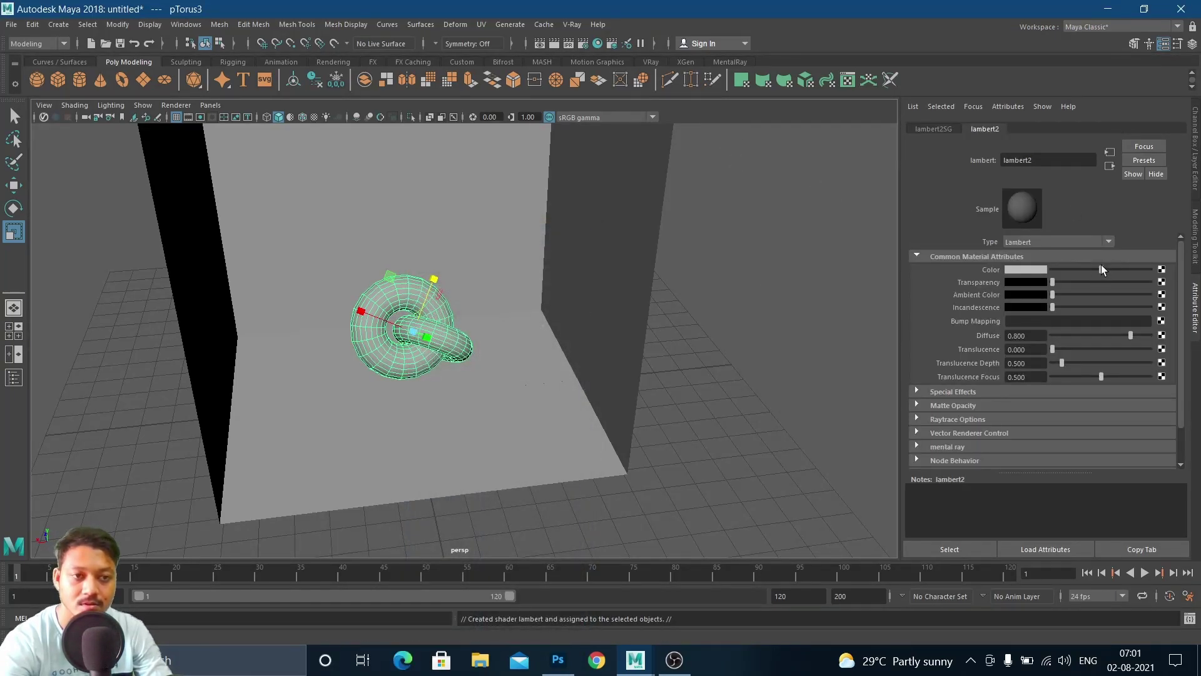
{"action": "left_click_drag", "start_coordinate": [1102, 266], "coordinate": [1155, 268]}
{"action": "left_click_drag", "start_coordinate": [469, 323], "coordinate": [491, 319], "text": "alt"}
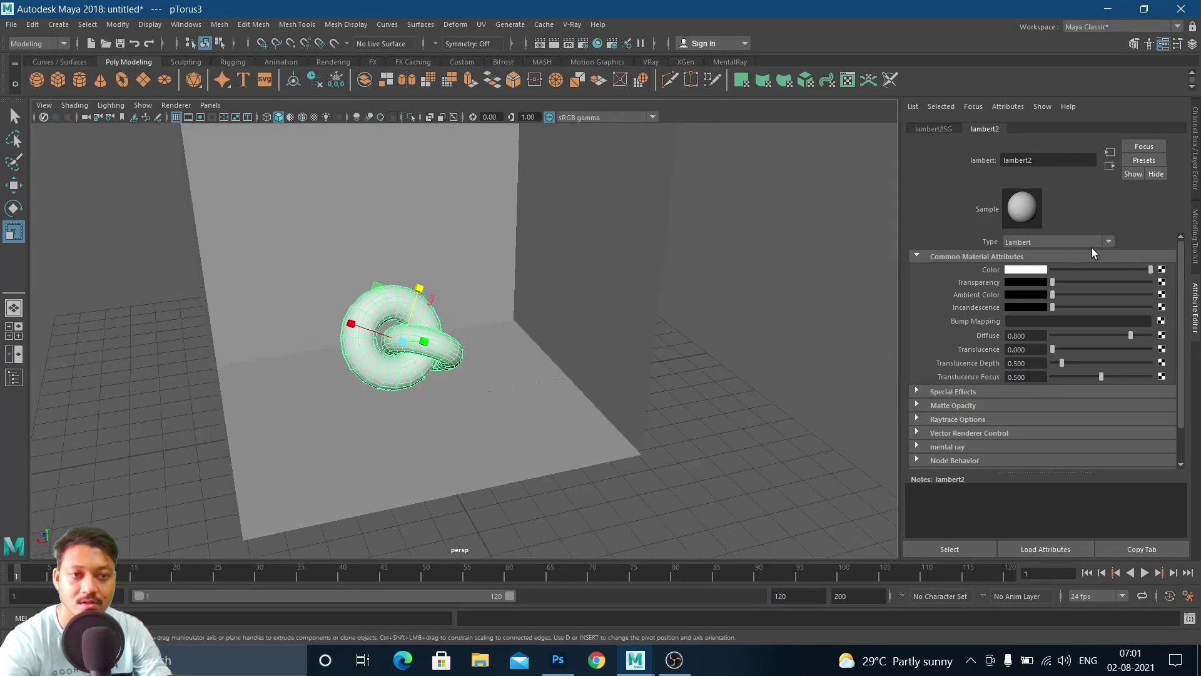
{"action": "mouse_move", "coordinate": [1149, 269]}
{"action": "left_mouse_down"}
{"action": "mouse_move", "coordinate": [1128, 267]}
{"action": "mouse_move", "coordinate": [1141, 266]}
{"action": "left_mouse_up"}
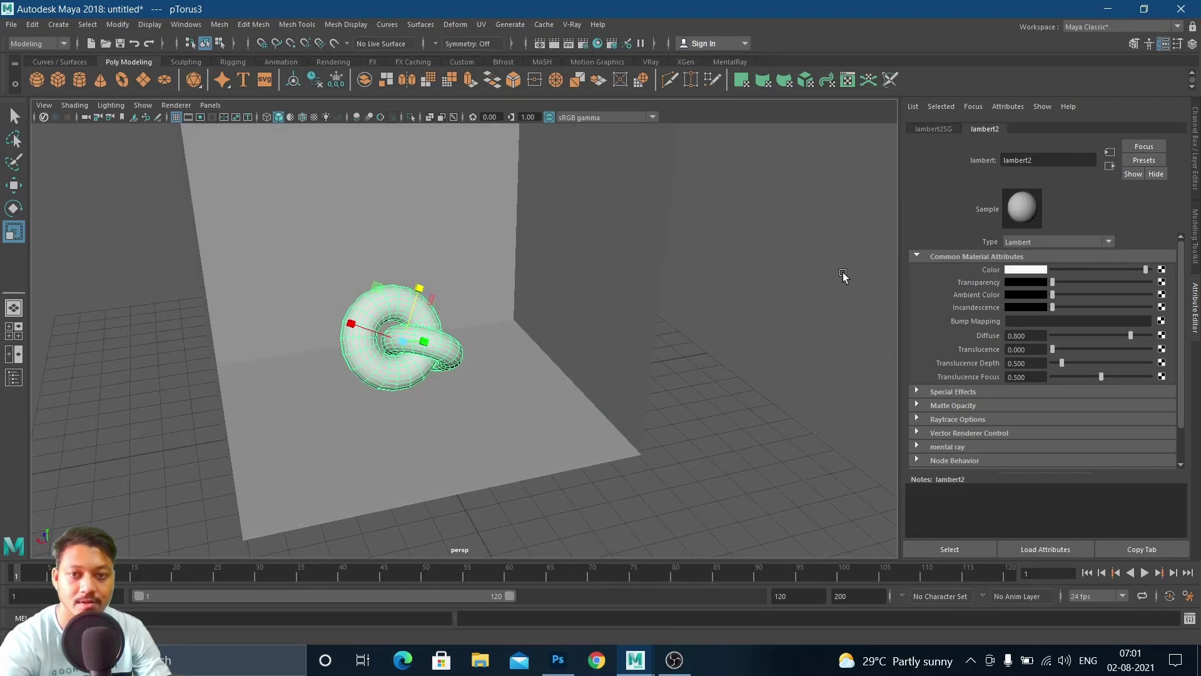
Assign a new Lambert material to the box's right side wall face, as seen through the opening, and color it red.
{"action": "left_click_drag", "start_coordinate": [496, 292], "coordinate": [539, 314], "text": "alt"}
{"action": "left_click", "coordinate": [574, 263]}
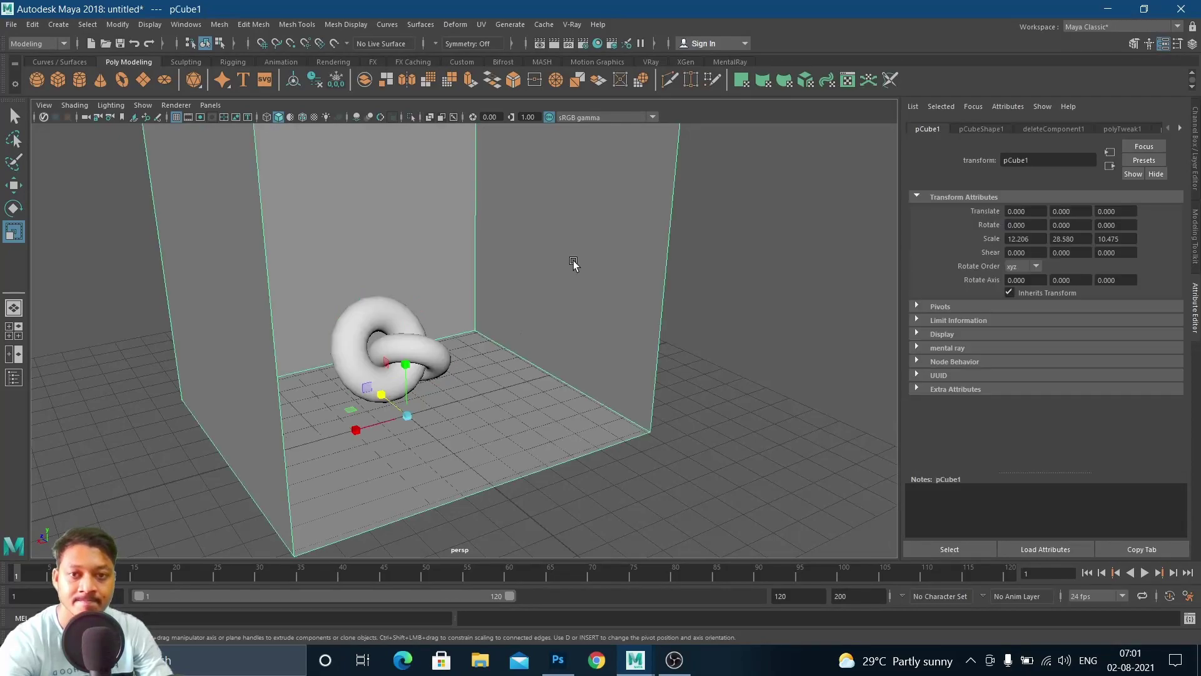
{"action": "right_click_drag", "start_coordinate": [577, 163], "coordinate": [595, 509]}
{"action": "left_click", "coordinate": [608, 186]}
{"action": "left_click", "coordinate": [604, 181]}
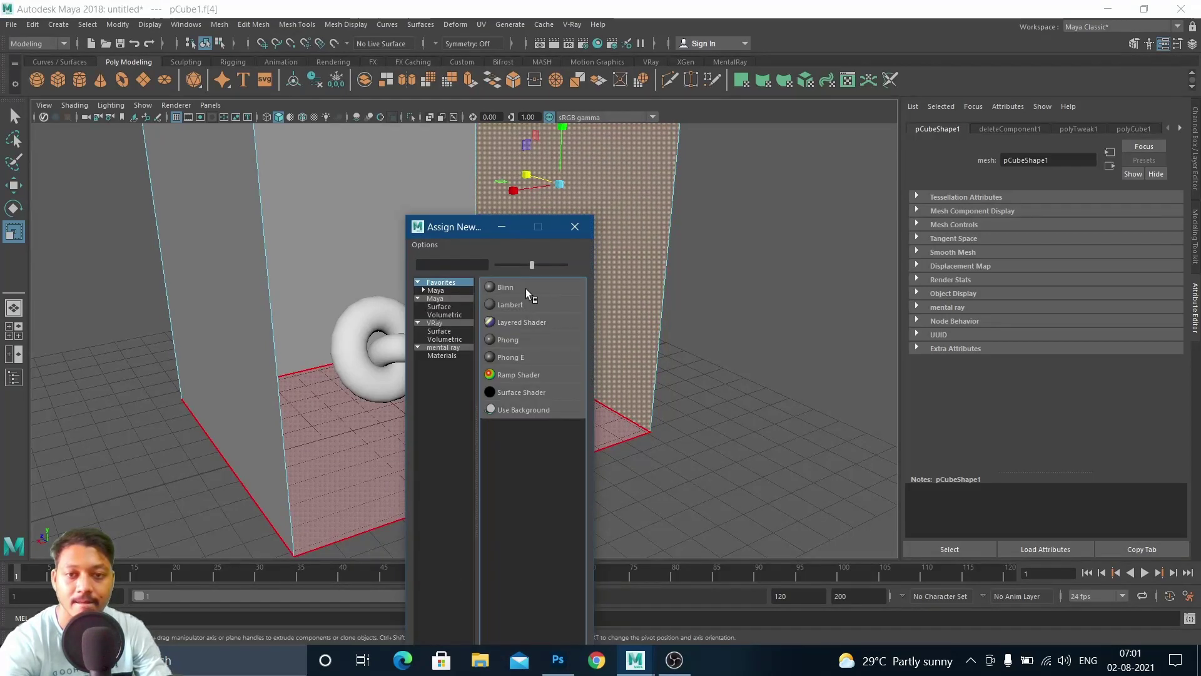
{"action": "left_click", "coordinate": [511, 305]}
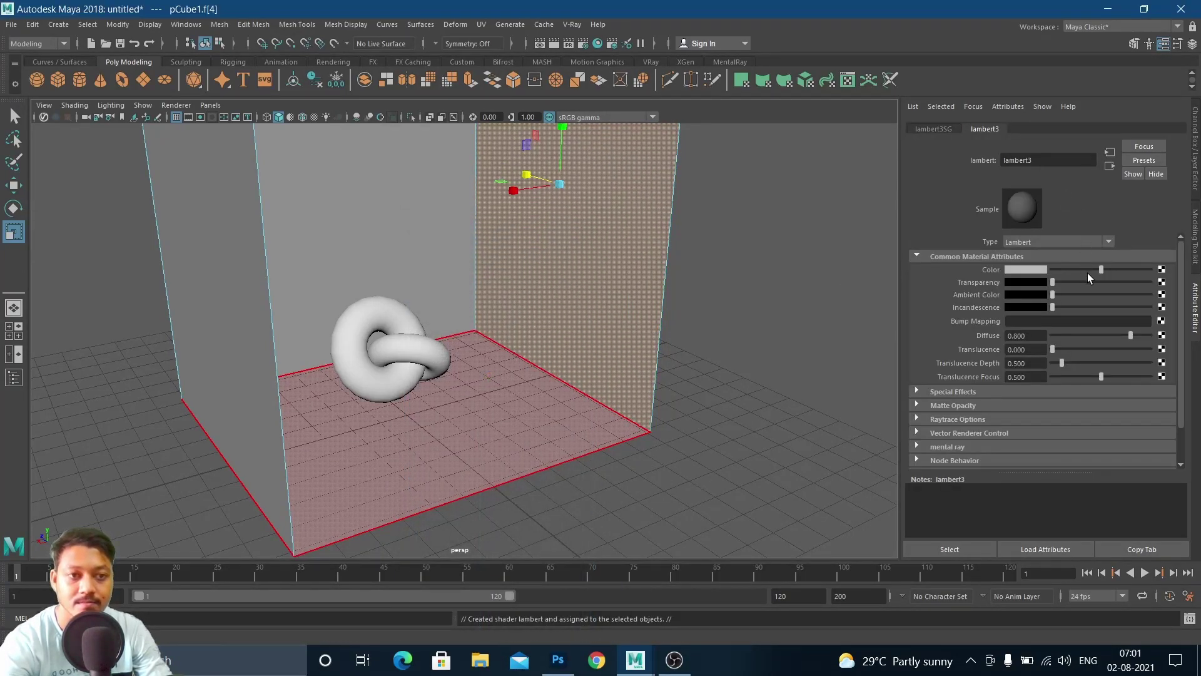
{"action": "left_click", "coordinate": [1022, 271]}
{"action": "left_click", "coordinate": [980, 237]}
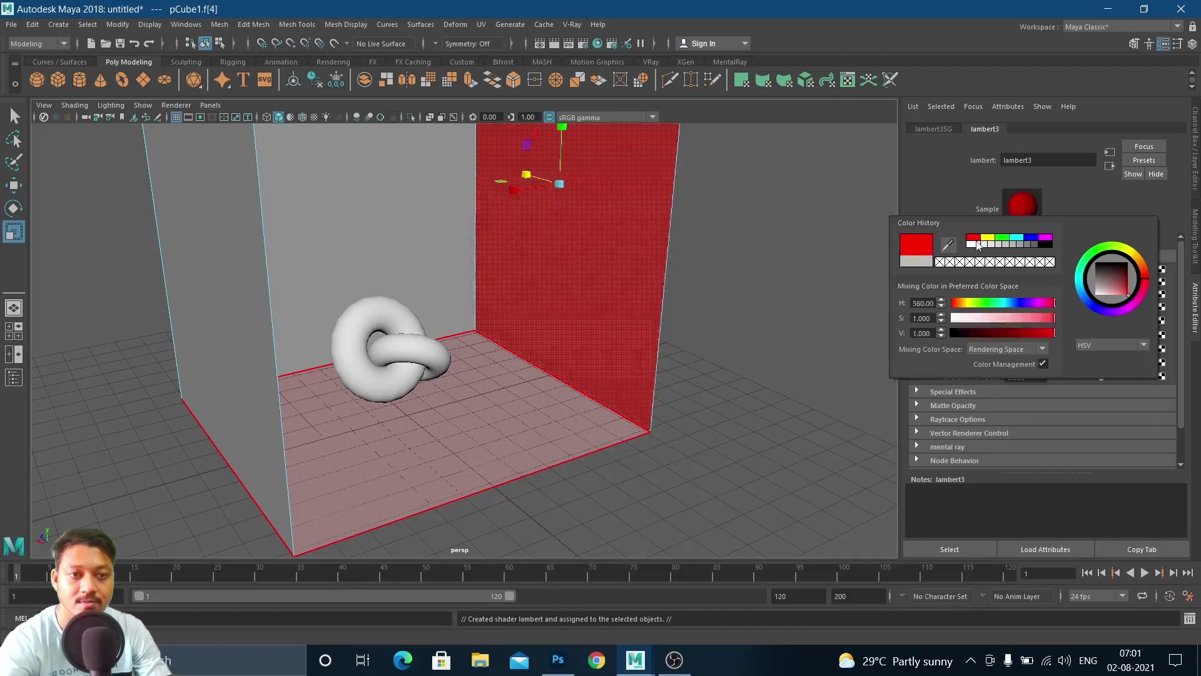
Assign a new Lambert material to the box's left side wall face, color it blue, and clear the selection.
{"action": "left_click_drag", "start_coordinate": [474, 280], "coordinate": [201, 168], "text": "alt"}
{"action": "right_click_drag", "start_coordinate": [201, 151], "coordinate": [242, 504]}
{"action": "left_click", "coordinate": [242, 200]}
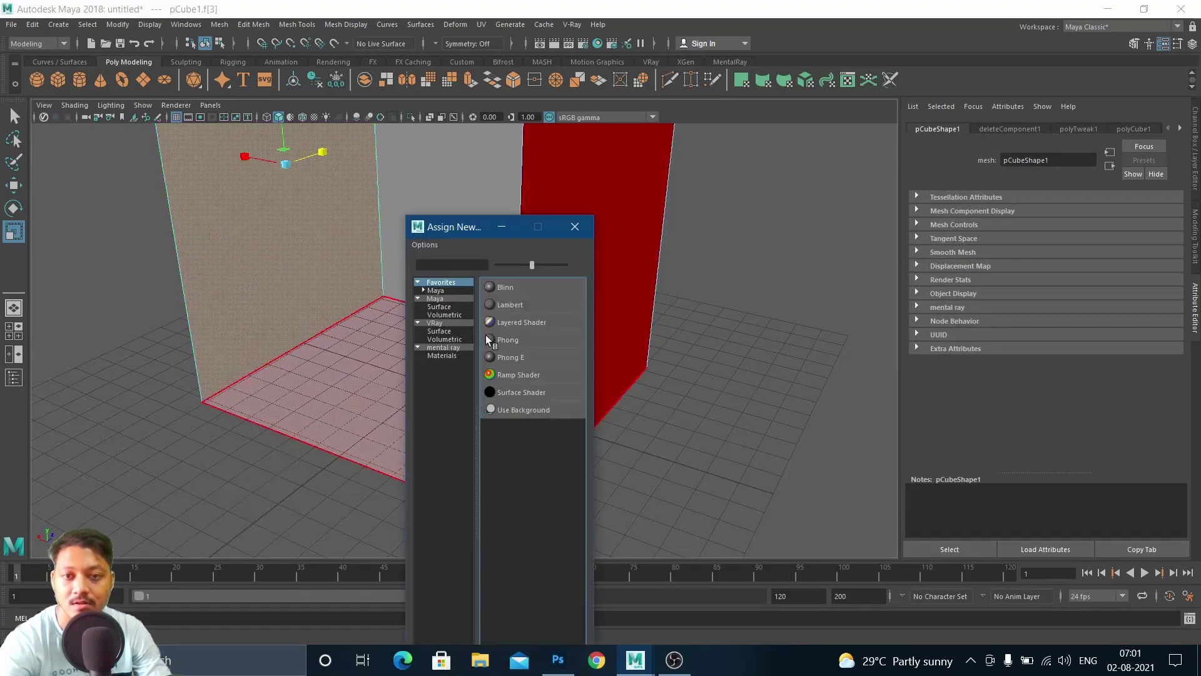
{"action": "left_click", "coordinate": [519, 305]}
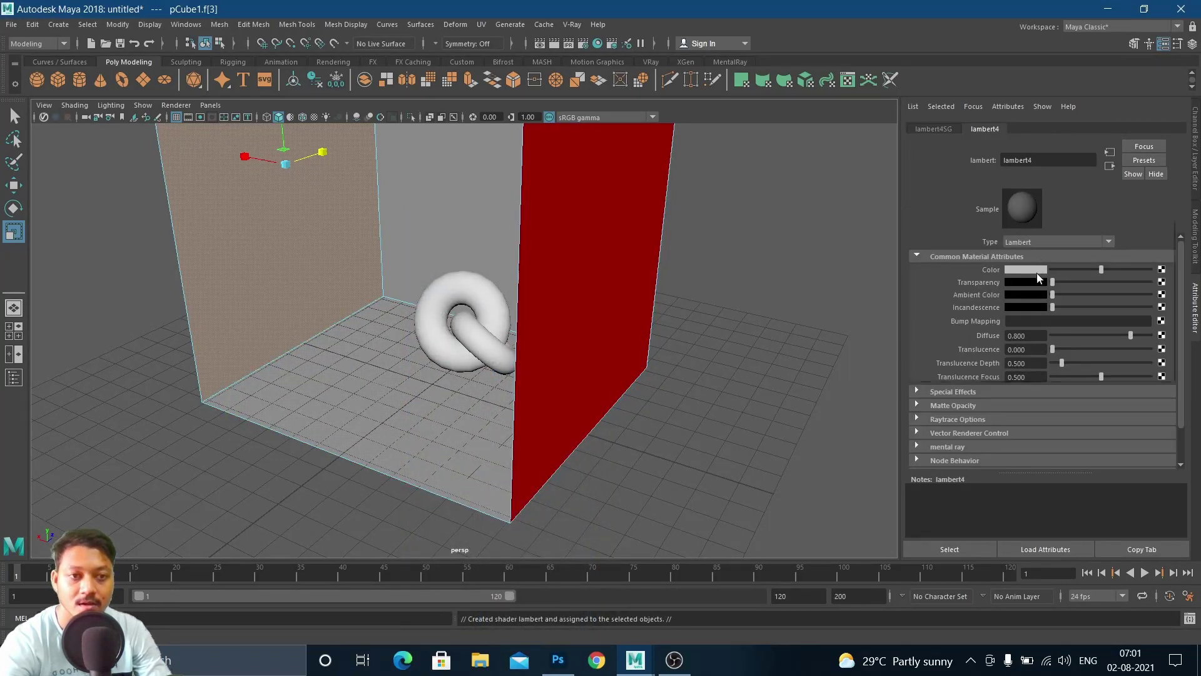
{"action": "left_click", "coordinate": [1037, 272]}
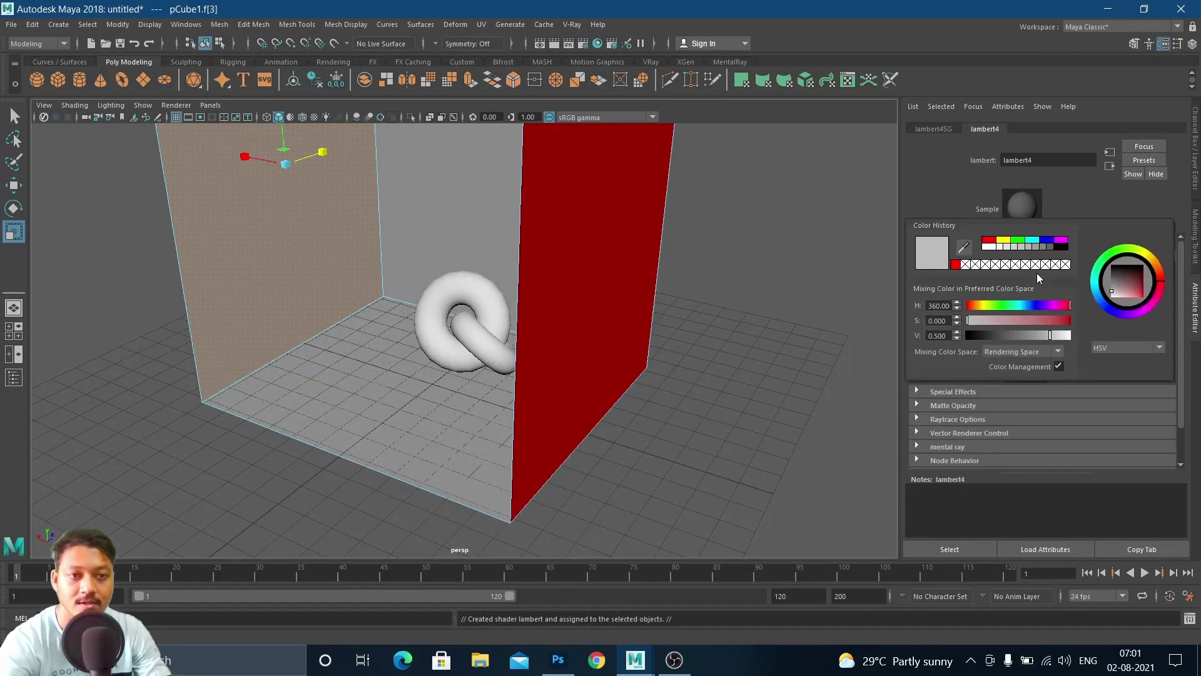
{"action": "left_click", "coordinate": [1046, 240]}
{"action": "mouse_move", "coordinate": [279, 305]}
{"action": "left_mouse_down", "text": "alt"}
{"action": "mouse_move", "coordinate": [365, 284]}
{"action": "mouse_move", "coordinate": [344, 279]}
{"action": "mouse_move", "coordinate": [429, 212]}
{"action": "left_mouse_up", "text": "alt"}
{"action": "left_click", "coordinate": [669, 340]}
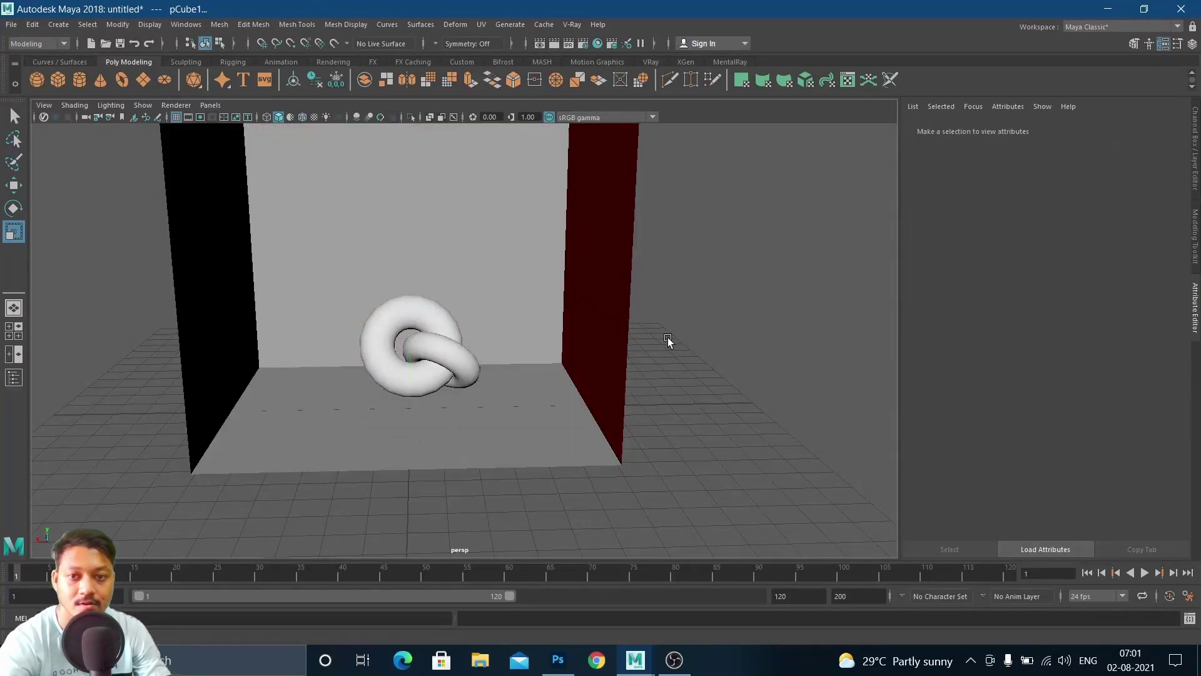
Create a basic camera without an aim and look through it in the viewport.
{"action": "left_click_drag", "start_coordinate": [555, 380], "coordinate": [279, 329], "text": "alt"}
{"action": "left_click_drag", "start_coordinate": [329, 367], "coordinate": [393, 406], "text": "alt"}
{"action": "scroll", "coordinate": [344, 387], "scroll_direction": "up", "scroll_amount": 3}
{"action": "left_click_drag", "start_coordinate": [391, 397], "coordinate": [416, 379], "text": "alt"}
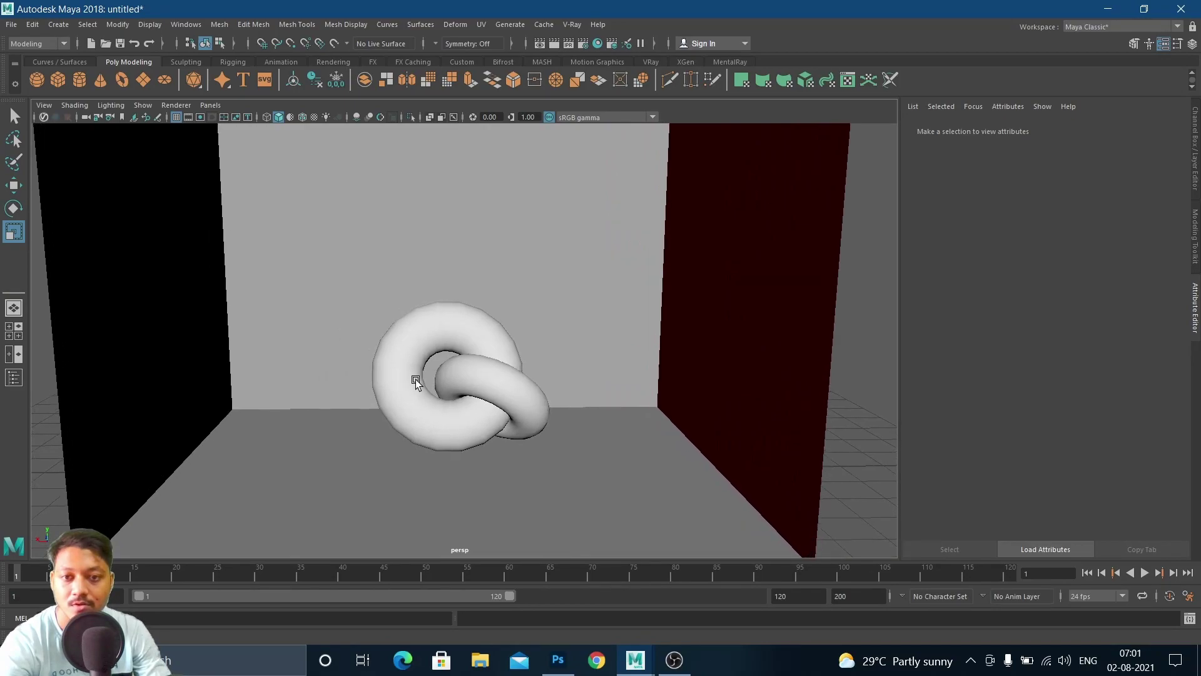
{"action": "left_click", "coordinate": [62, 26]}
{"action": "mouse_move", "coordinate": [99, 105]}
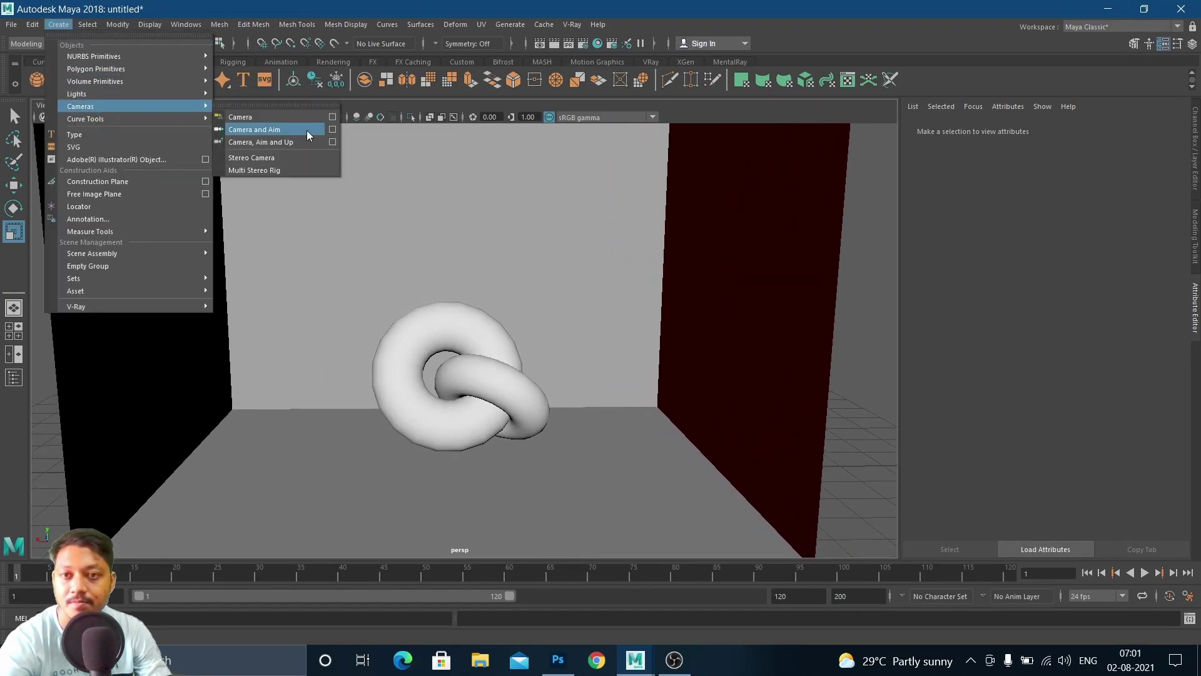
{"action": "left_click", "coordinate": [239, 117]}
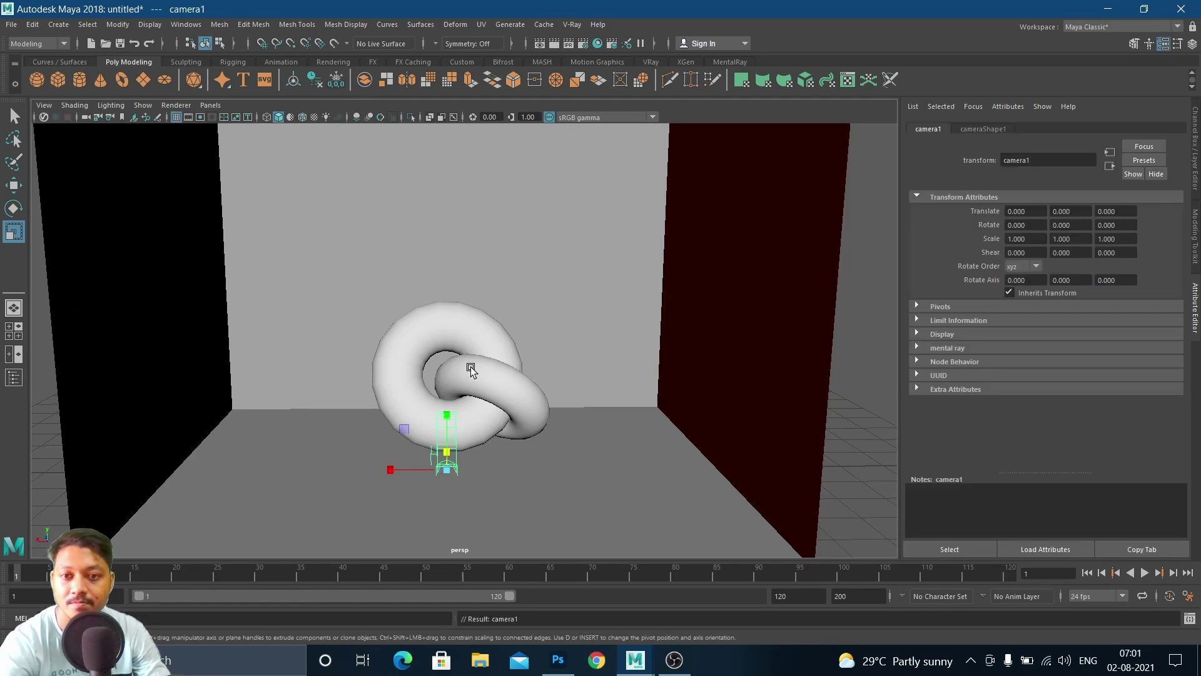
{"action": "left_click", "coordinate": [210, 104]}
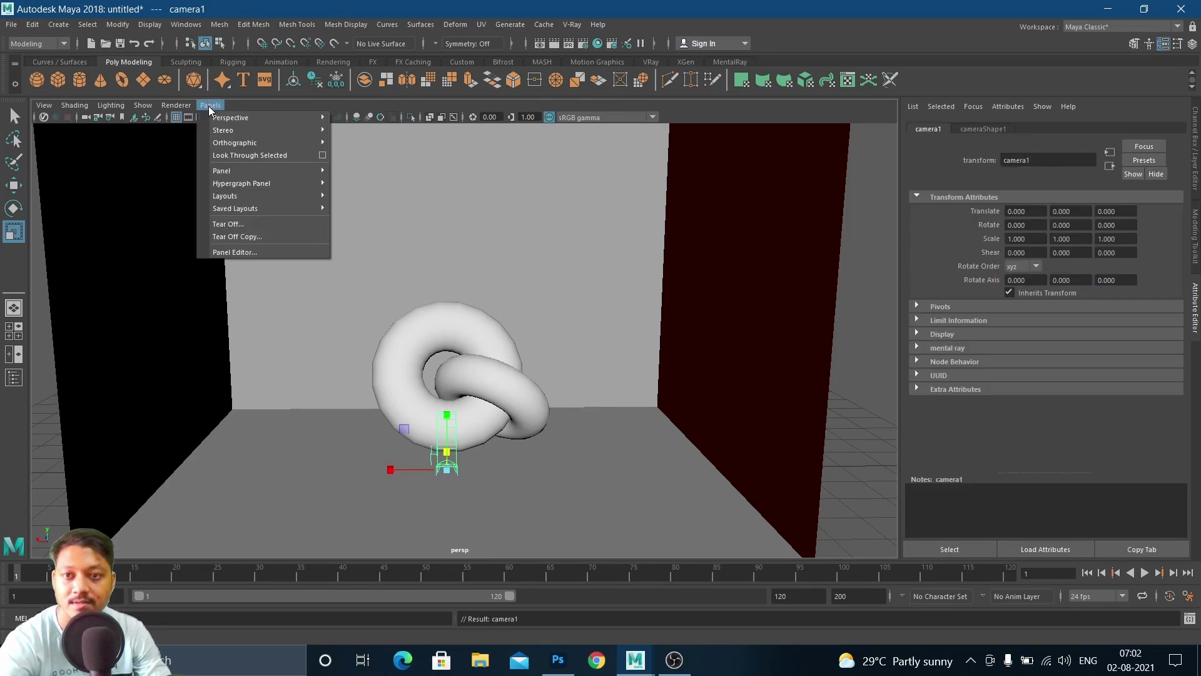
{"action": "mouse_move", "coordinate": [269, 182]}
{"action": "left_click", "coordinate": [435, 216]}
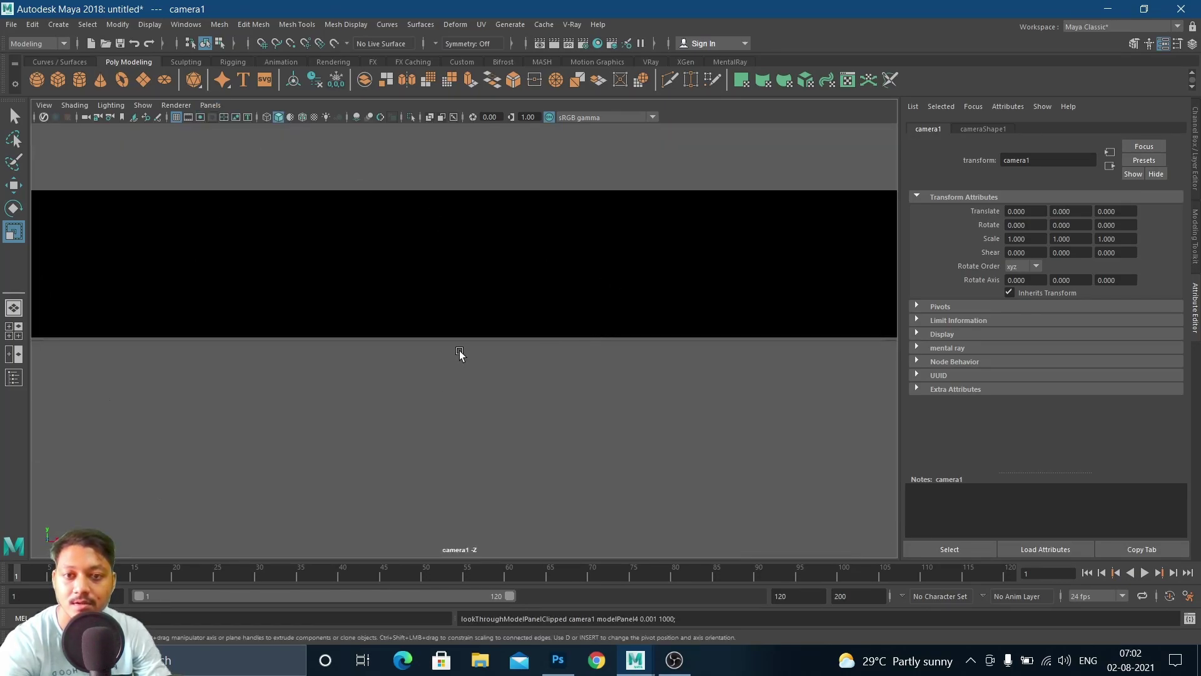
Position the new camera in front of the box's opening at about (0.55, 6.07, -18.91), framing the tori and both side walls.
{"action": "scroll", "coordinate": [460, 351], "scroll_direction": "down", "scroll_amount": 10}
{"action": "left_click_drag", "start_coordinate": [565, 318], "coordinate": [595, 332], "text": "alt"}
{"action": "scroll", "coordinate": [425, 319], "scroll_direction": "up", "scroll_amount": 3}
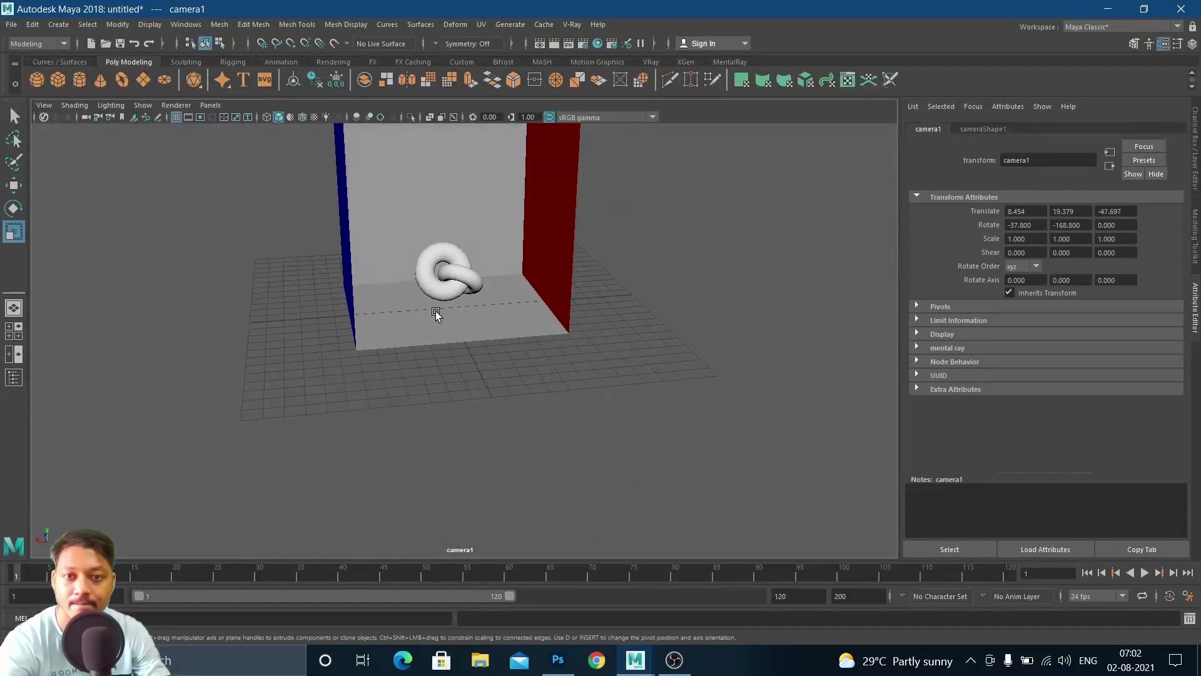
{"action": "scroll", "coordinate": [434, 311], "scroll_direction": "up", "scroll_amount": 5}
{"action": "middle_click_drag", "start_coordinate": [441, 313], "coordinate": [500, 471], "text": "alt"}
{"action": "left_click_drag", "start_coordinate": [453, 450], "coordinate": [445, 432], "text": "alt"}
{"action": "scroll", "coordinate": [444, 386], "scroll_direction": "up", "scroll_amount": 3}
{"action": "left_click_drag", "start_coordinate": [554, 438], "coordinate": [517, 424], "text": "alt"}
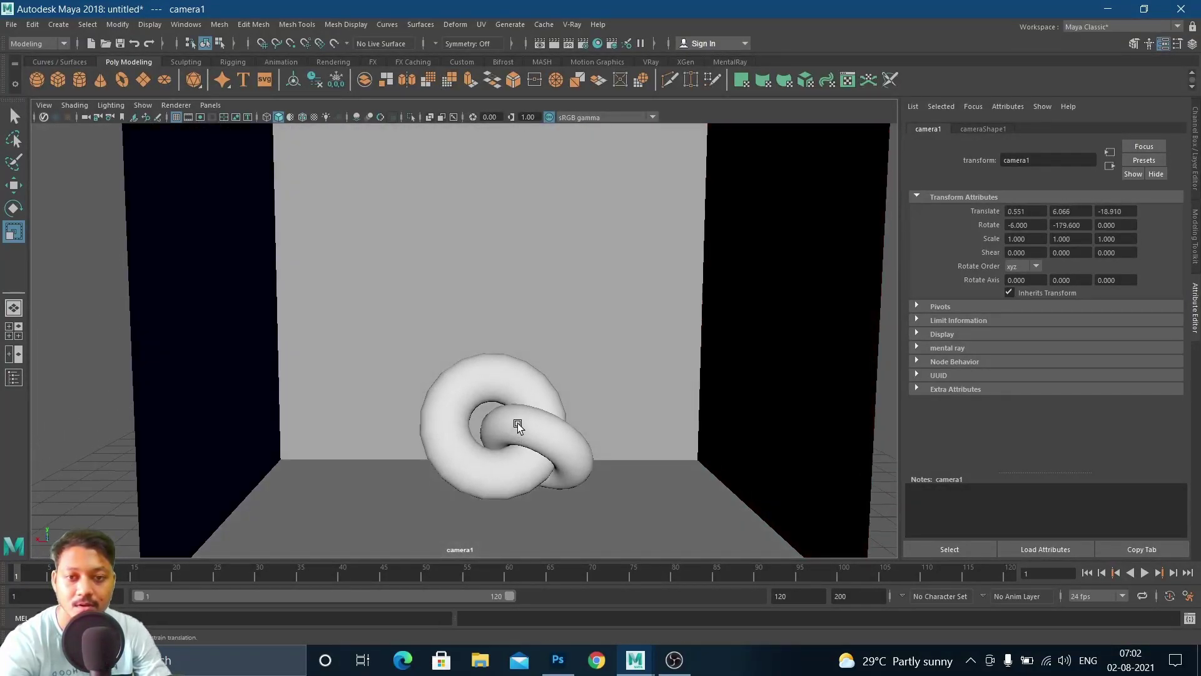
Move the camera closer to the tori, at about (1.73, 2.73, -14.48) rotated about (0.6, -187.6, 0), and lock it.
{"action": "middle_click_drag", "start_coordinate": [517, 424], "coordinate": [494, 382], "text": "alt"}
{"action": "right_click_drag", "start_coordinate": [493, 382], "coordinate": [588, 393], "text": "alt"}
{"action": "middle_click_drag", "start_coordinate": [588, 393], "coordinate": [577, 385], "text": "alt"}
{"action": "left_click_drag", "start_coordinate": [574, 387], "coordinate": [575, 378], "text": "alt"}
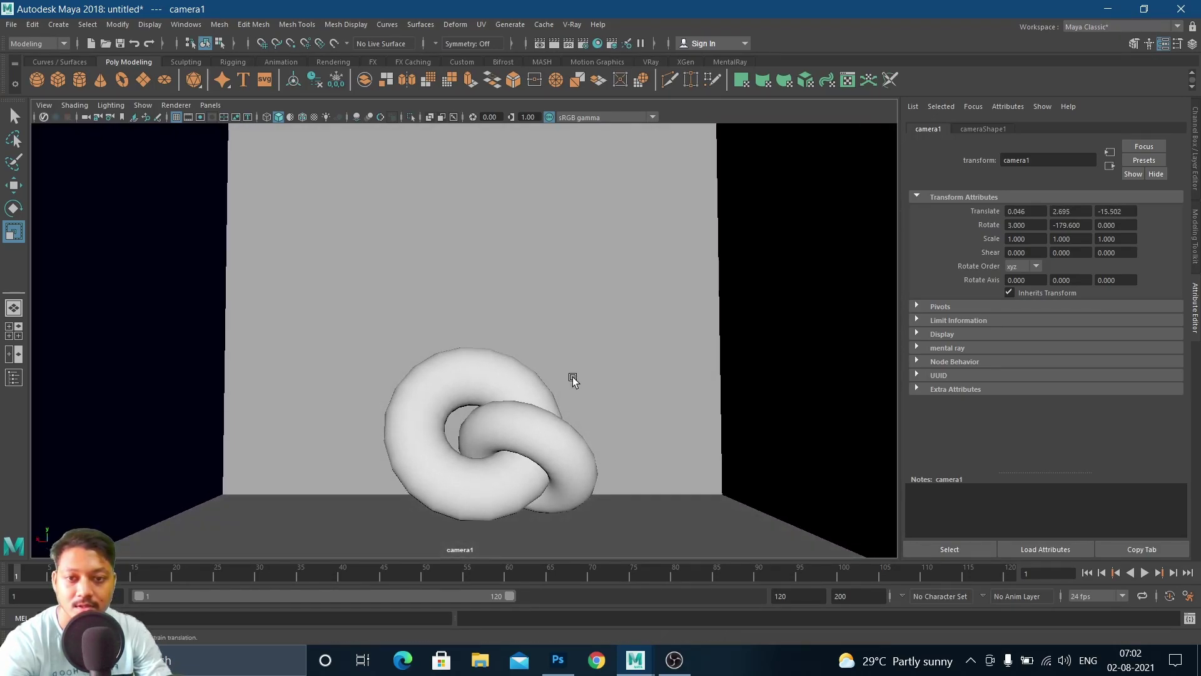
{"action": "middle_click_drag", "start_coordinate": [528, 396], "coordinate": [530, 383], "text": "alt"}
{"action": "right_click_drag", "start_coordinate": [530, 383], "coordinate": [552, 374], "text": "alt"}
{"action": "left_click_drag", "start_coordinate": [504, 382], "coordinate": [493, 375], "text": "alt"}
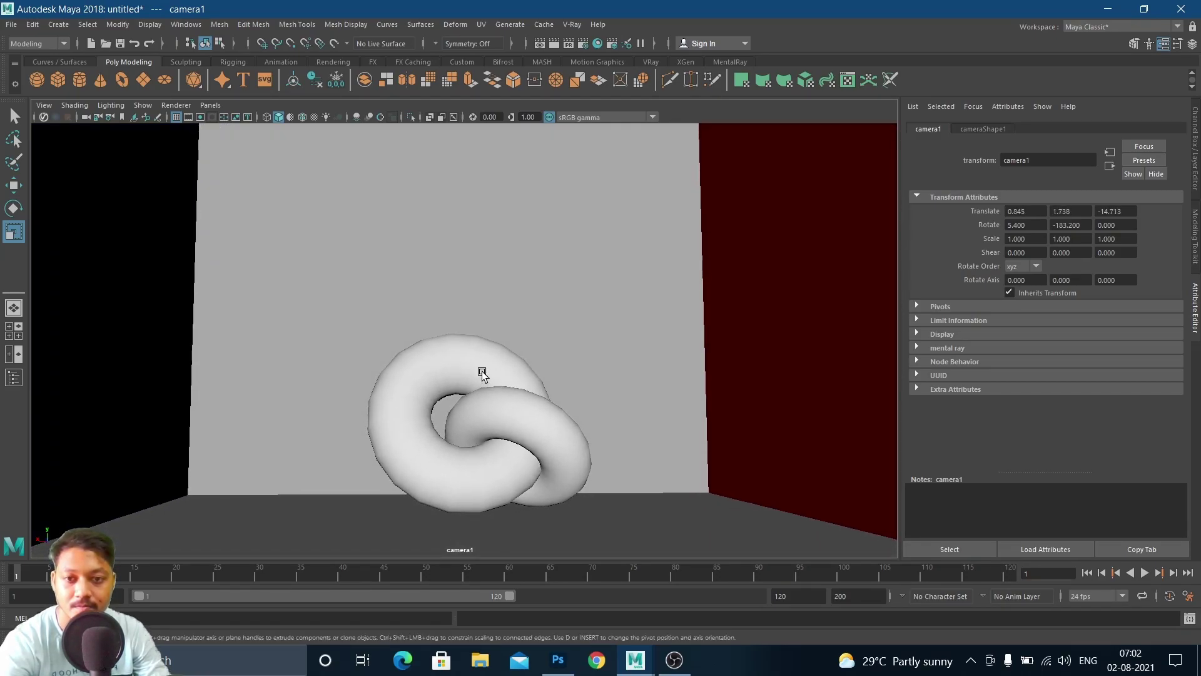
{"action": "middle_click_drag", "start_coordinate": [467, 375], "coordinate": [475, 379], "text": "alt"}
{"action": "left_click_drag", "start_coordinate": [475, 378], "coordinate": [475, 377], "text": "alt"}
{"action": "left_click", "coordinate": [98, 117]}
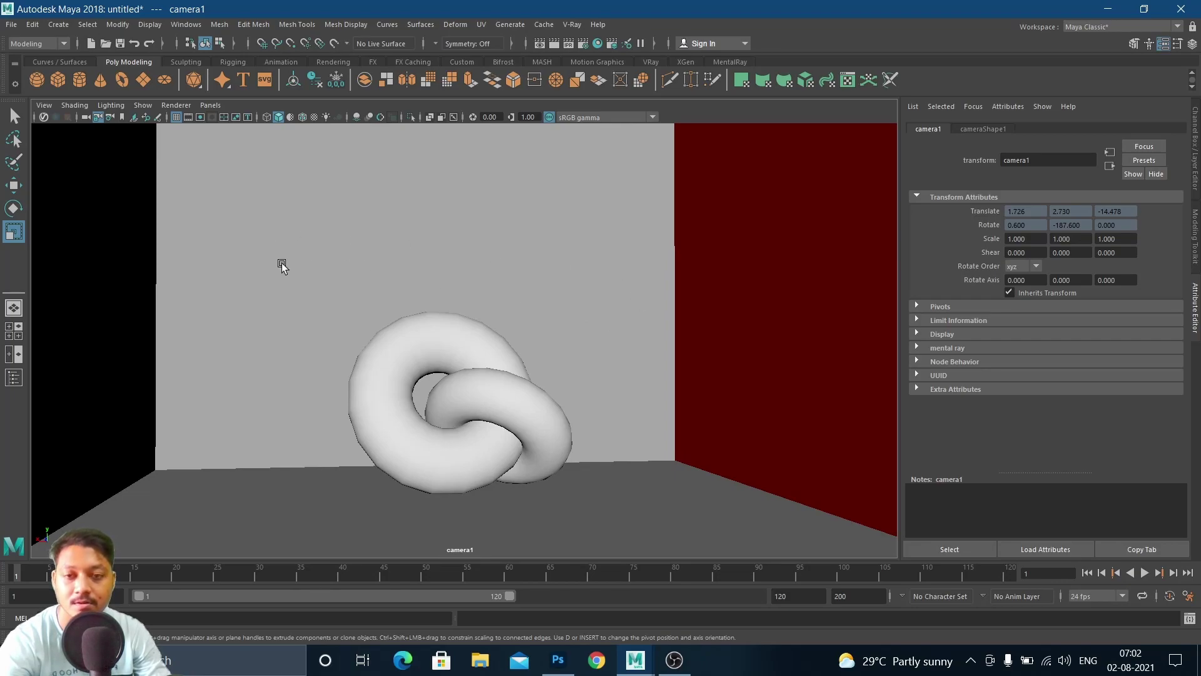
Switch the top view panel to the persp view, showing the box and camera from outside.
{"action": "key", "text": "space"}
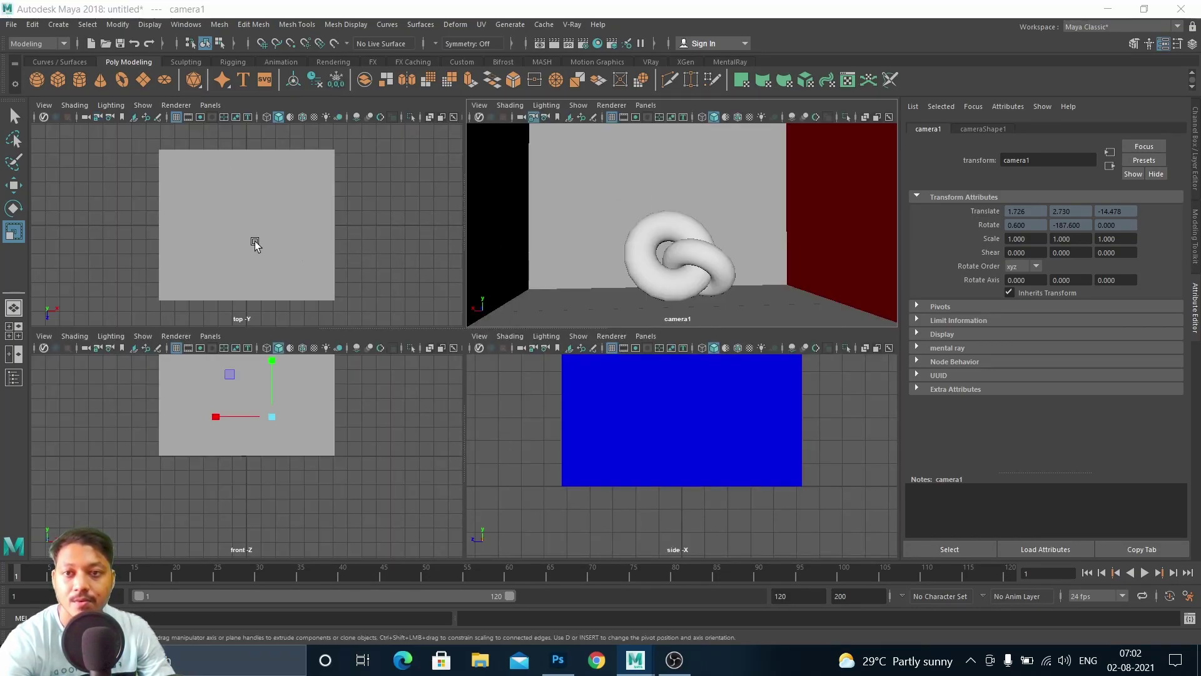
{"action": "key", "text": "space"}
{"action": "left_click", "coordinate": [210, 106]}
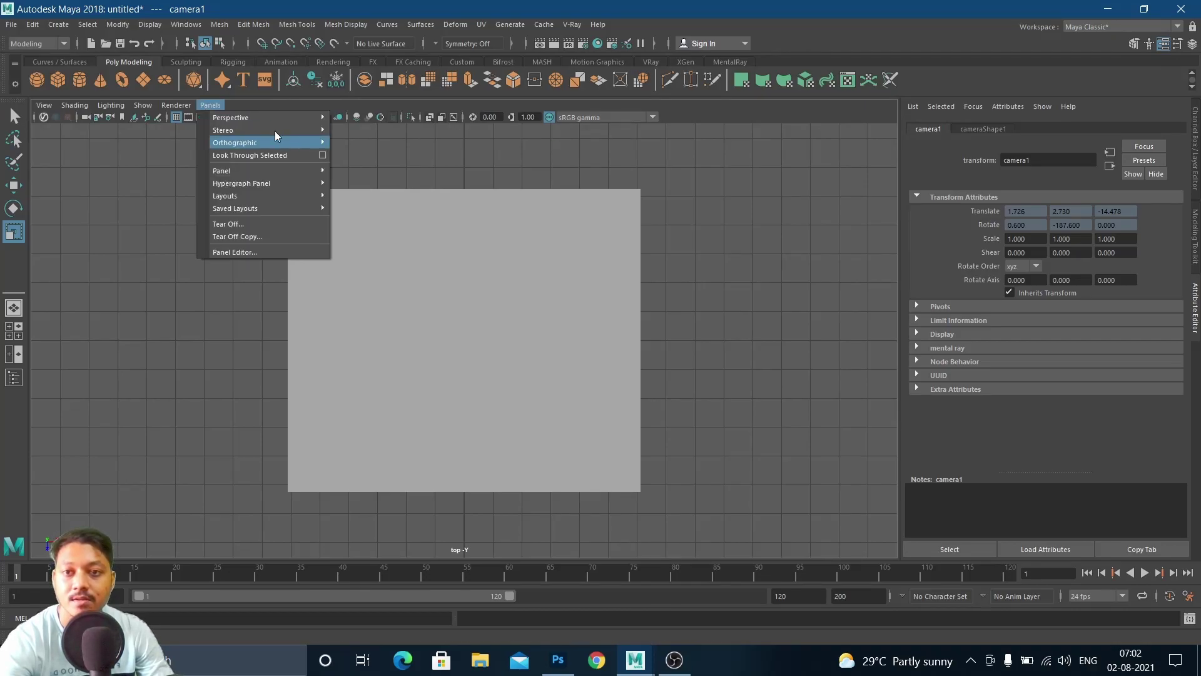
{"action": "mouse_move", "coordinate": [261, 119]}
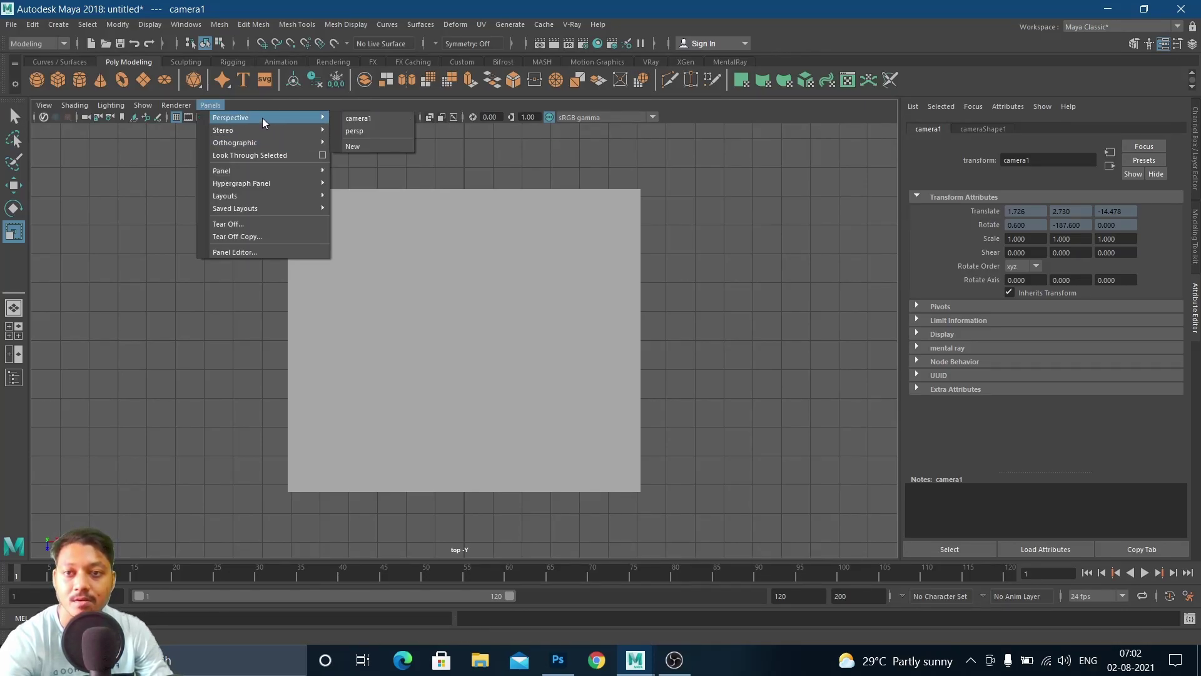
{"action": "left_click", "coordinate": [370, 133]}
{"action": "left_click_drag", "start_coordinate": [494, 380], "coordinate": [409, 433], "text": "alt"}
{"action": "scroll", "coordinate": [515, 390], "scroll_direction": "down", "scroll_amount": 6}
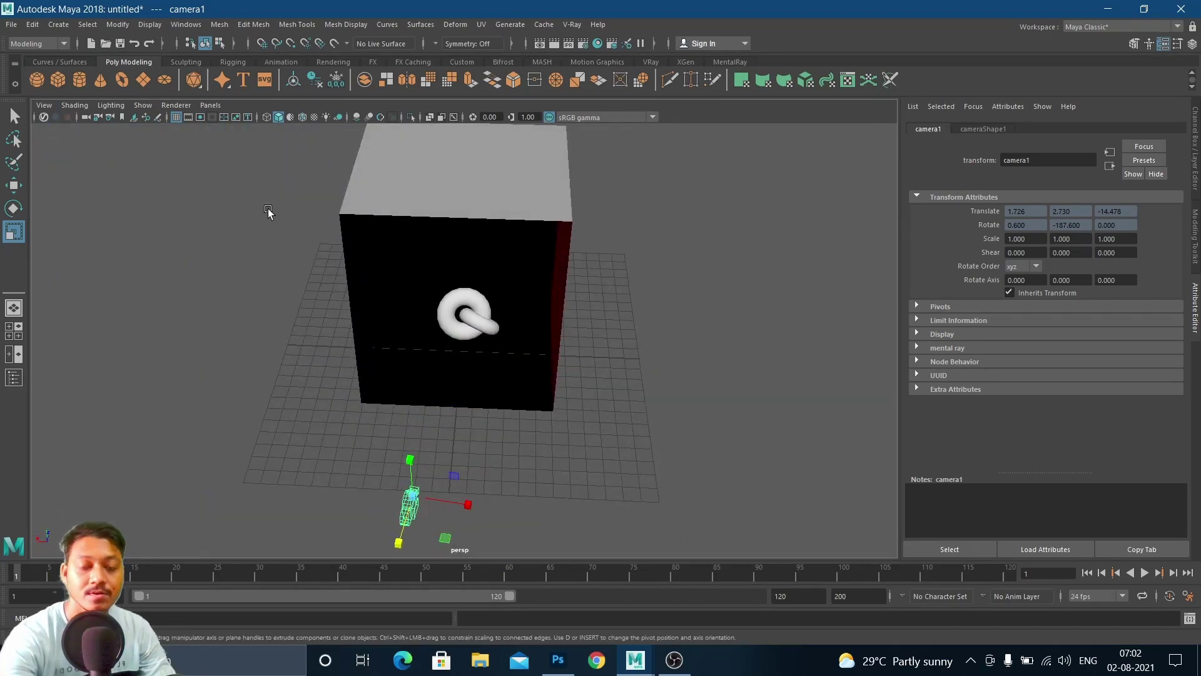
{"action": "left_click_drag", "start_coordinate": [444, 344], "coordinate": [402, 313], "text": "alt"}
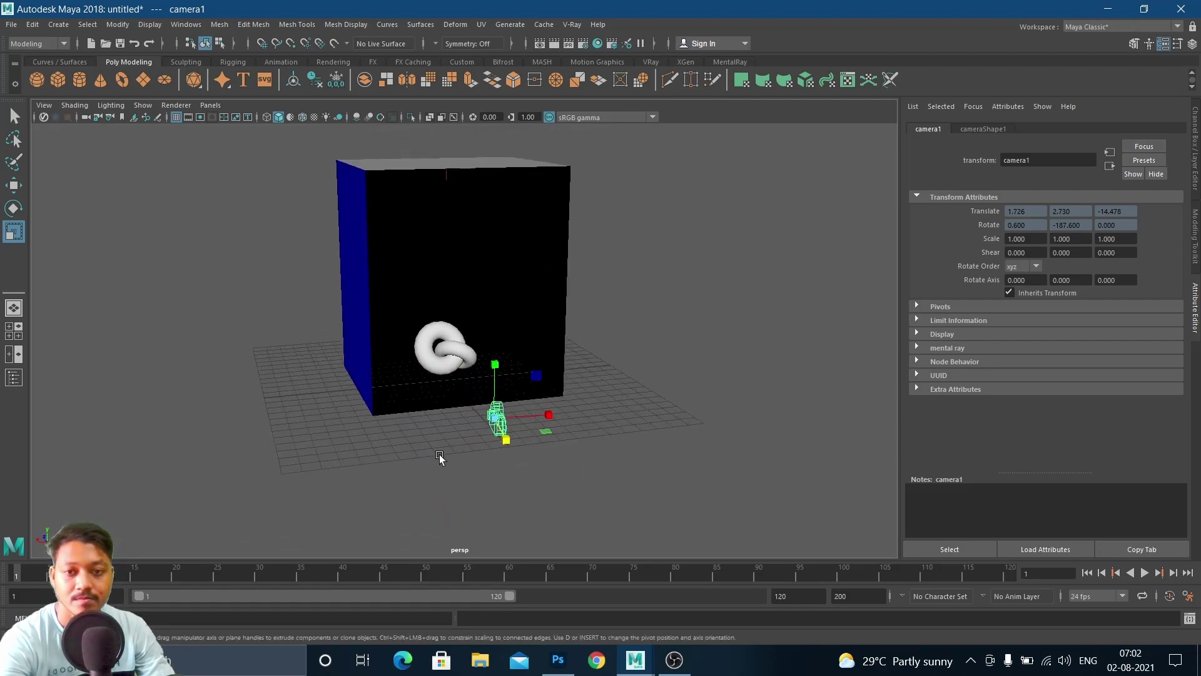
{"action": "scroll", "coordinate": [594, 402], "scroll_direction": "up", "scroll_amount": 3}
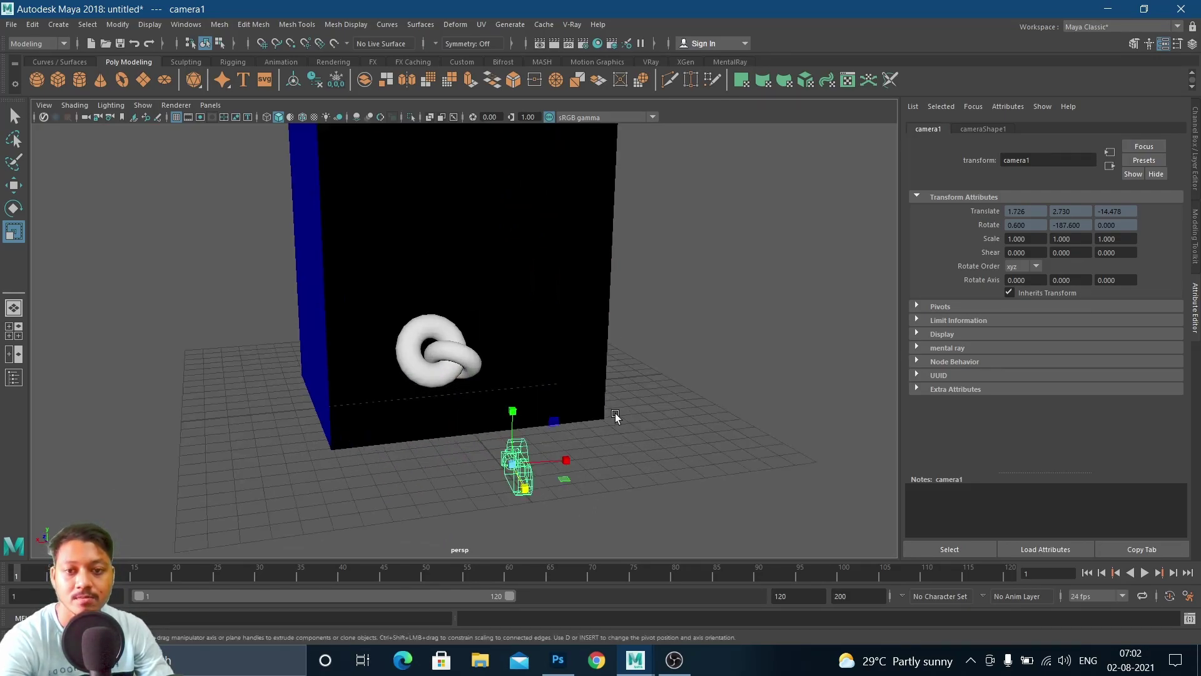
Compare the perspective view with the camera1 view and reselect the camera in front of the box with the Move tool active.
{"action": "left_click", "coordinate": [688, 398]}
{"action": "left_click", "coordinate": [521, 483]}
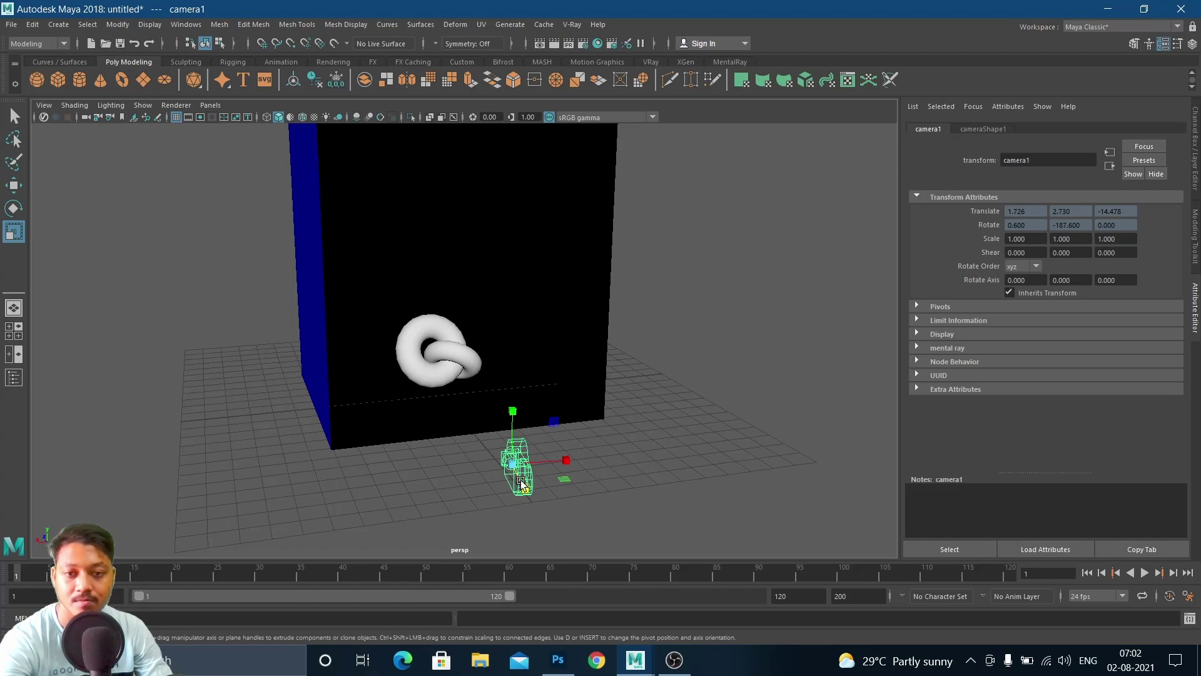
{"action": "key", "text": "space"}
{"action": "key", "text": "space"}
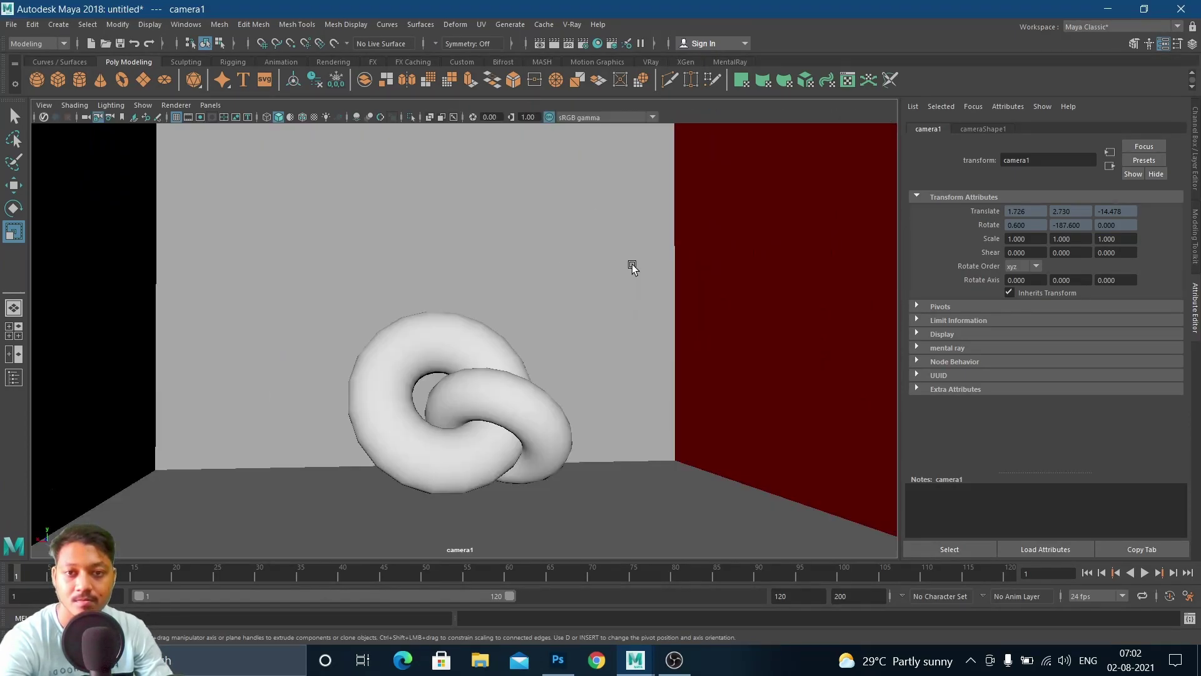
{"action": "key", "text": "space"}
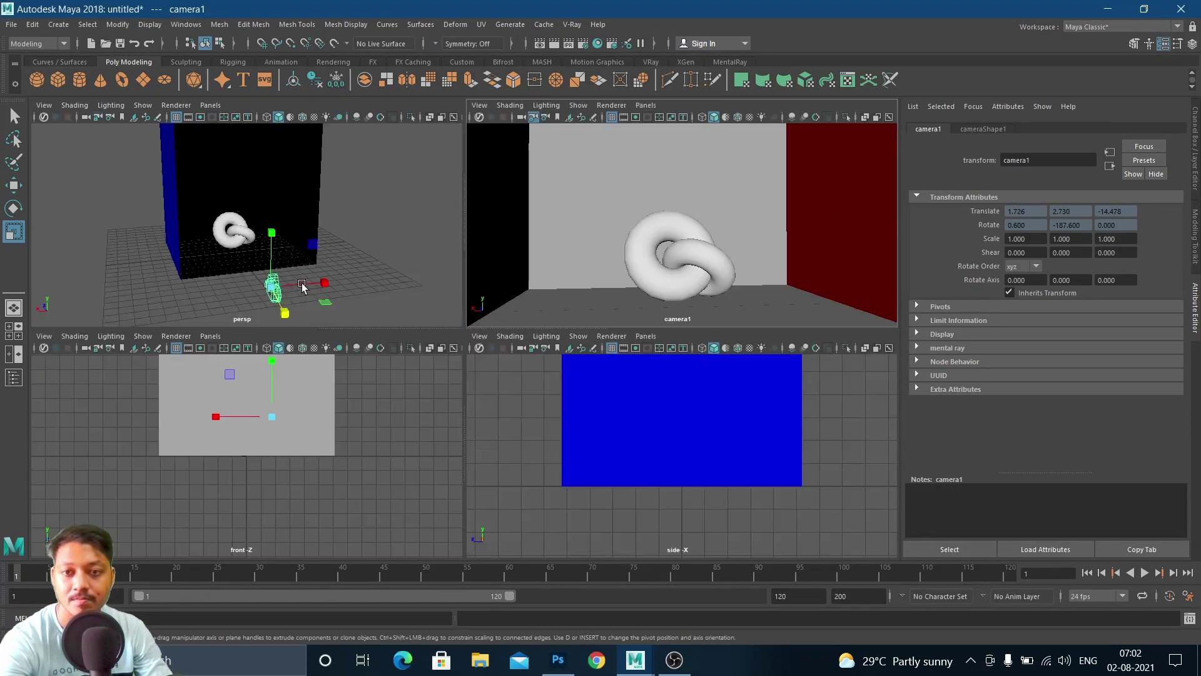
{"action": "key", "text": "space"}
{"action": "key", "text": "w"}
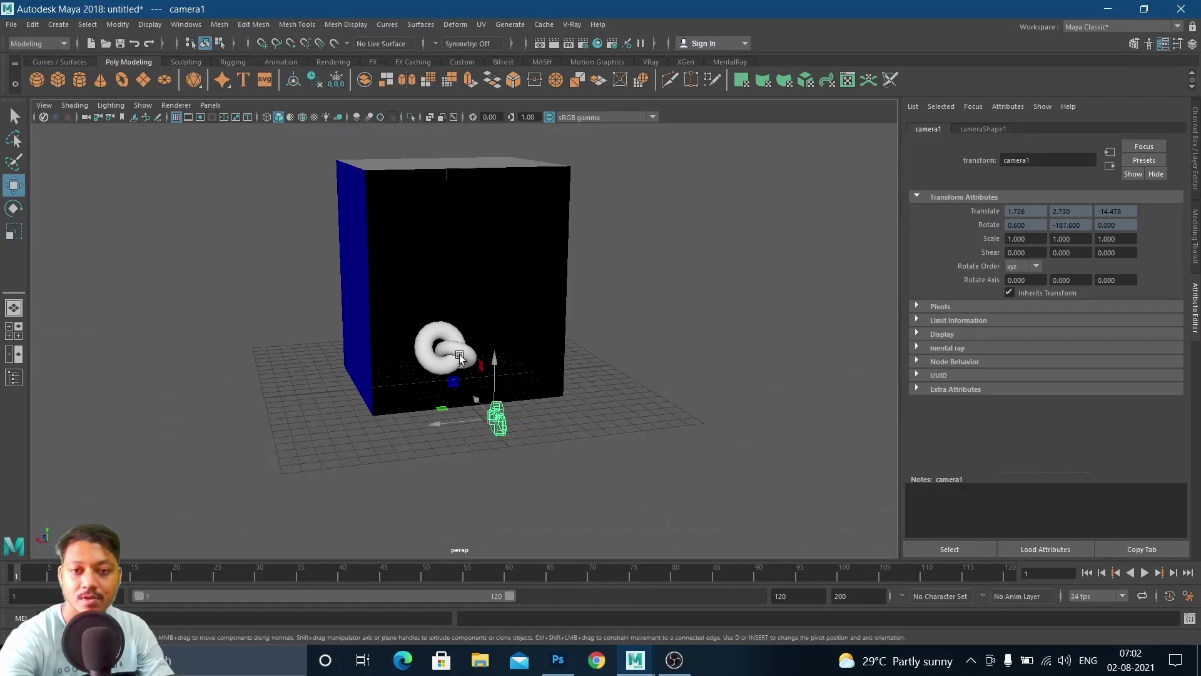
{"action": "left_click", "coordinate": [562, 418]}
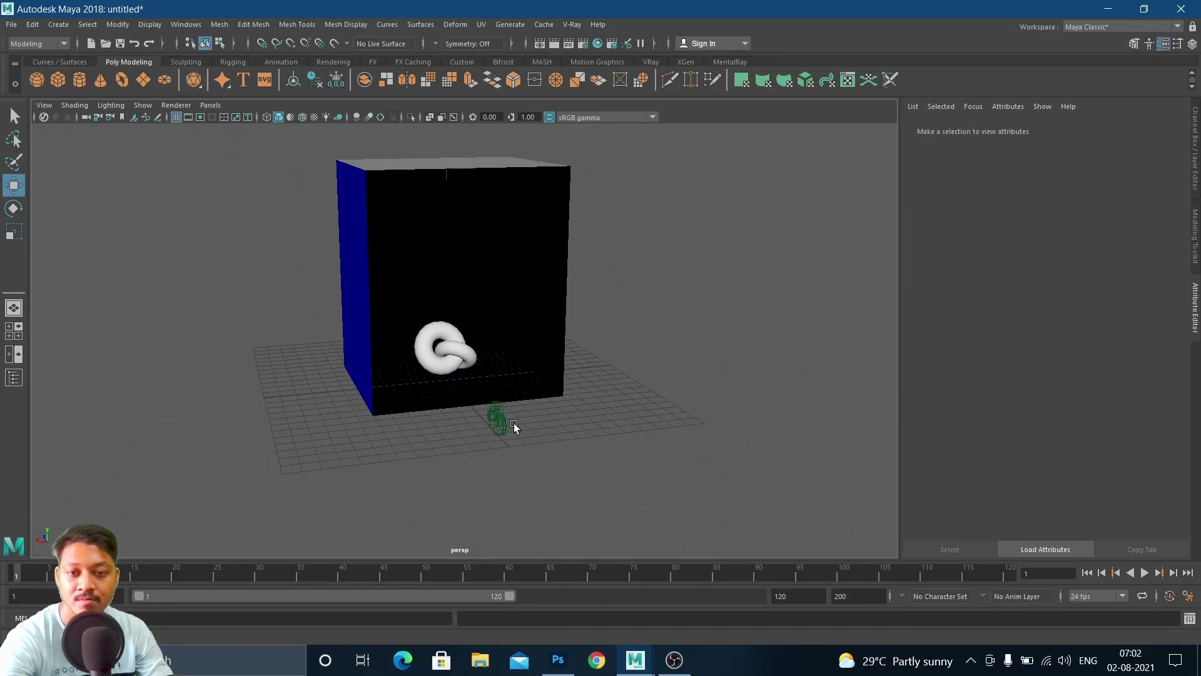
{"action": "left_click", "coordinate": [489, 426]}
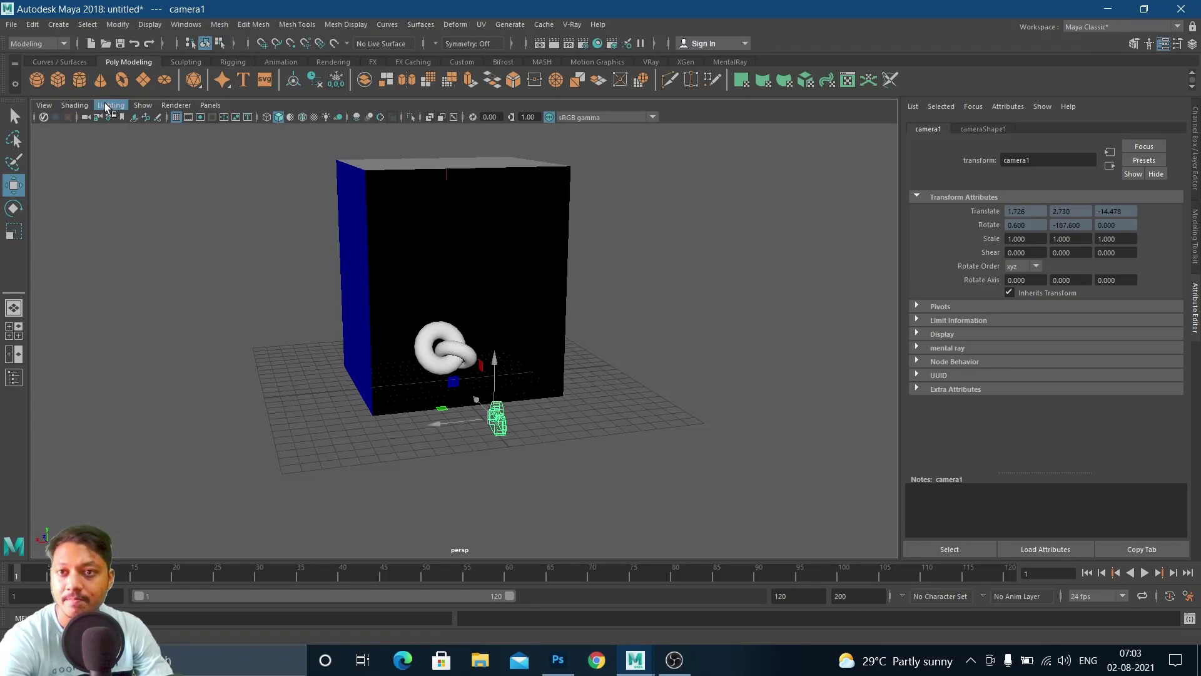
Turn on two-sided lighting in the perspective view to shade the inner faces of the box.
{"action": "left_click_drag", "start_coordinate": [476, 330], "coordinate": [549, 375], "text": "alt"}
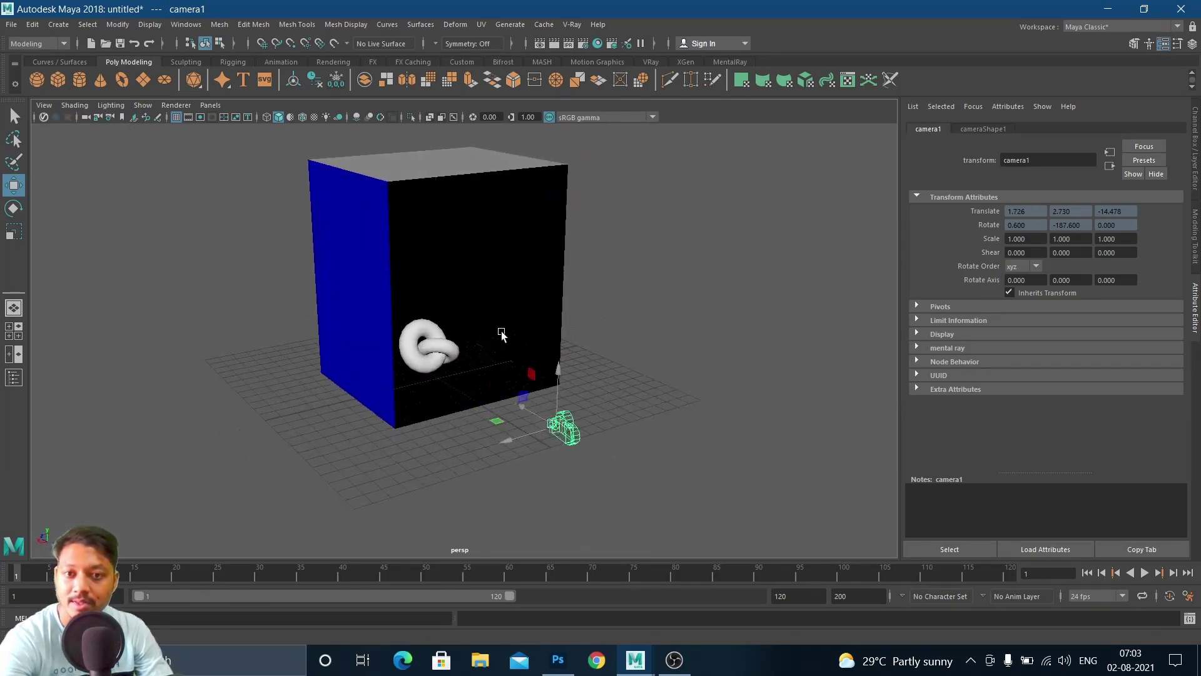
{"action": "key", "text": "space"}
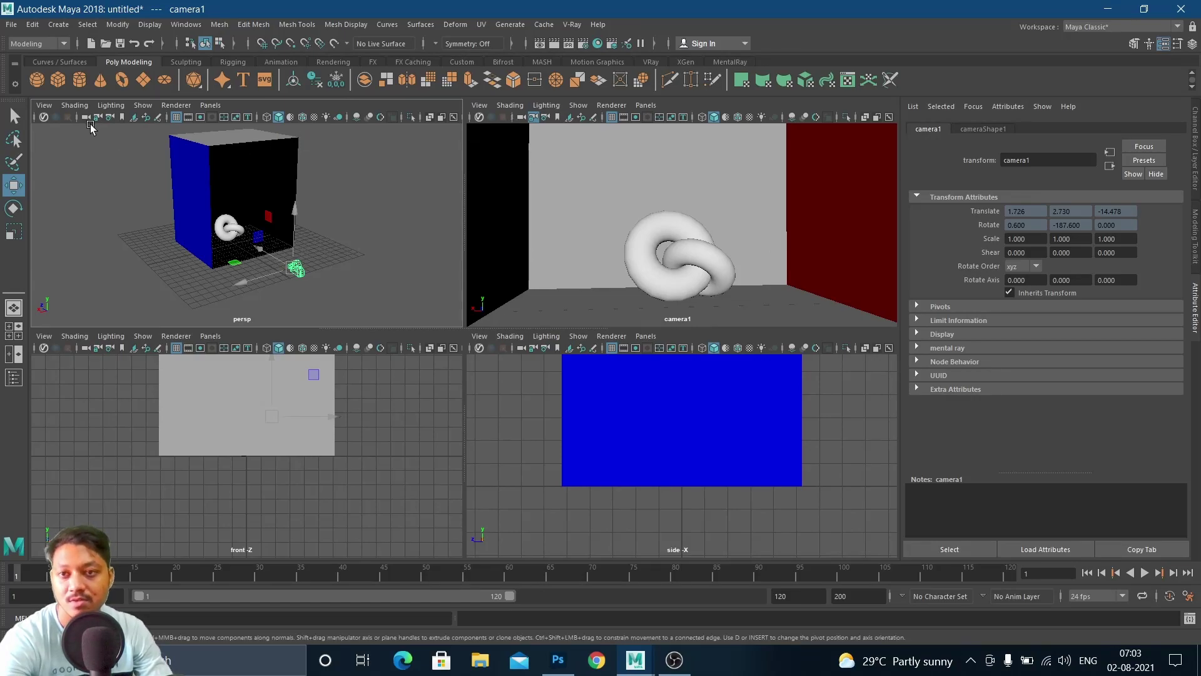
{"action": "key", "text": "space"}
{"action": "left_click", "coordinate": [110, 105]}
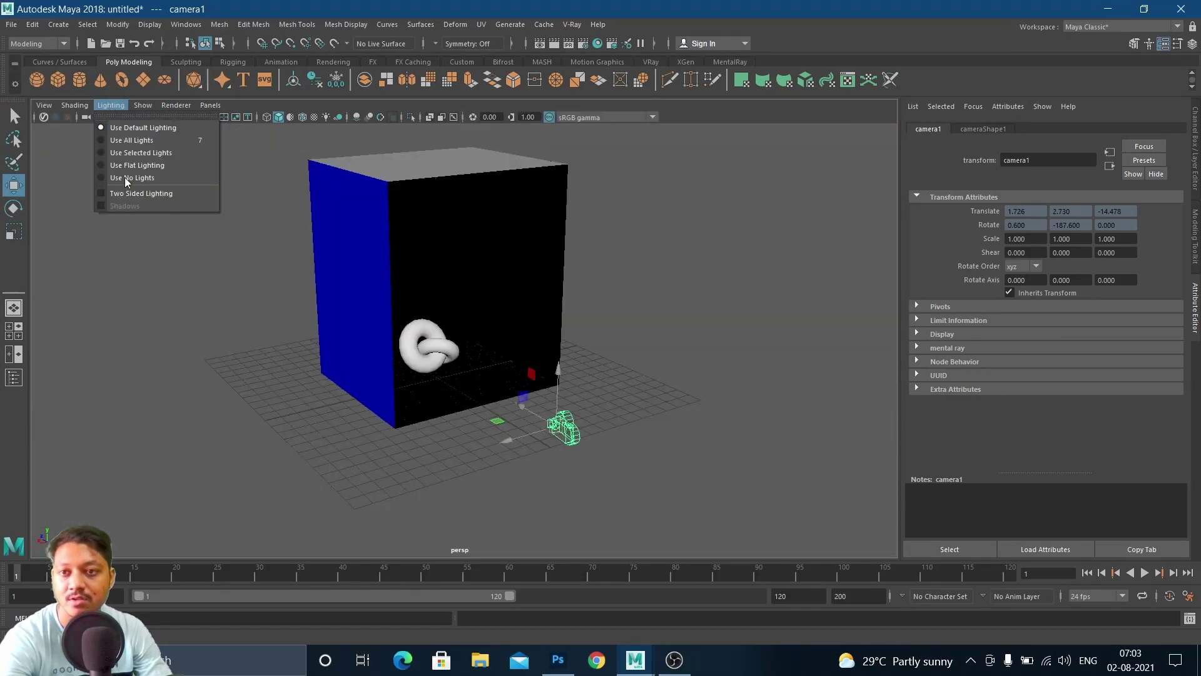
{"action": "left_click", "coordinate": [121, 197]}
{"action": "left_click_drag", "start_coordinate": [587, 334], "coordinate": [531, 339], "text": "alt"}
{"action": "right_click_drag", "start_coordinate": [417, 327], "coordinate": [538, 354], "text": "alt"}
{"action": "left_click_drag", "start_coordinate": [538, 354], "coordinate": [509, 339], "text": "alt"}
{"action": "right_click_drag", "start_coordinate": [510, 338], "coordinate": [602, 398], "text": "alt"}
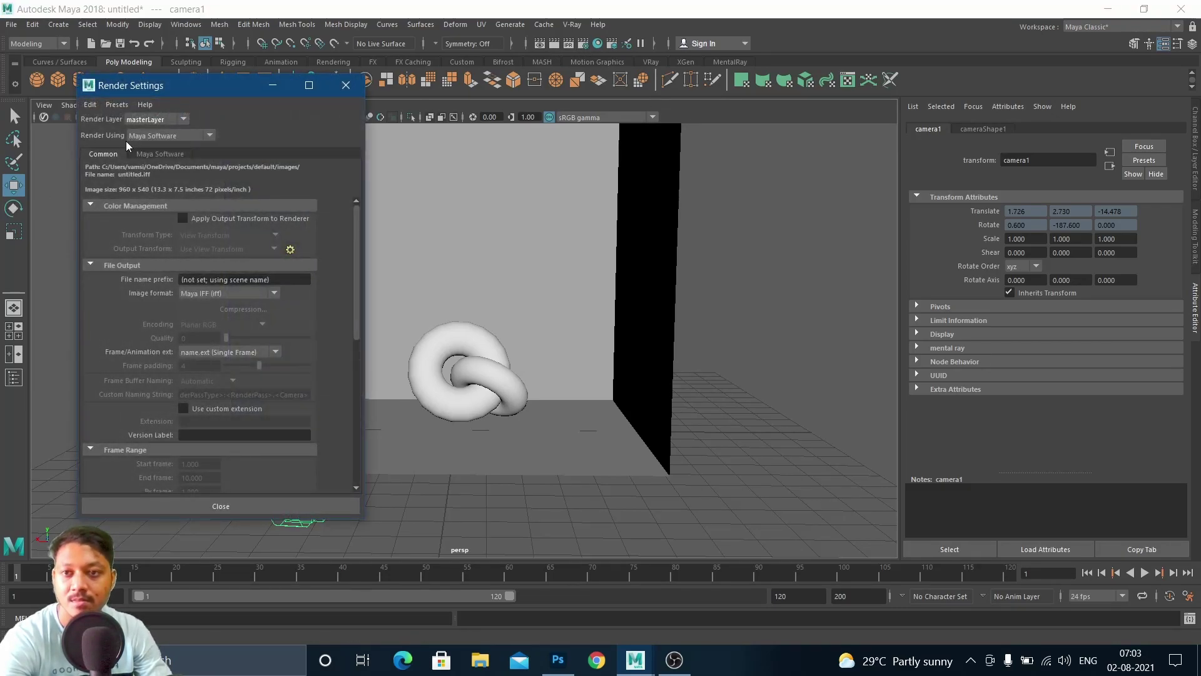
Set the renderer to mental ray and the renderable camera to camera1 in the render settings.
{"action": "left_click", "coordinate": [155, 135]}
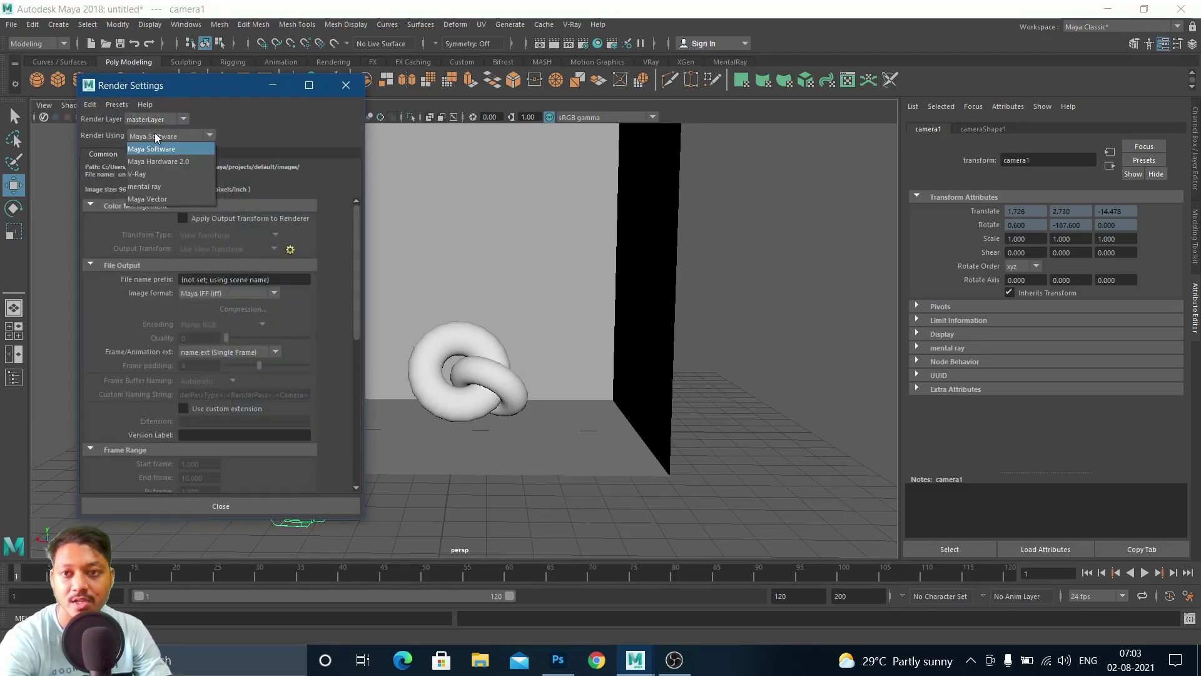
{"action": "left_click", "coordinate": [151, 187]}
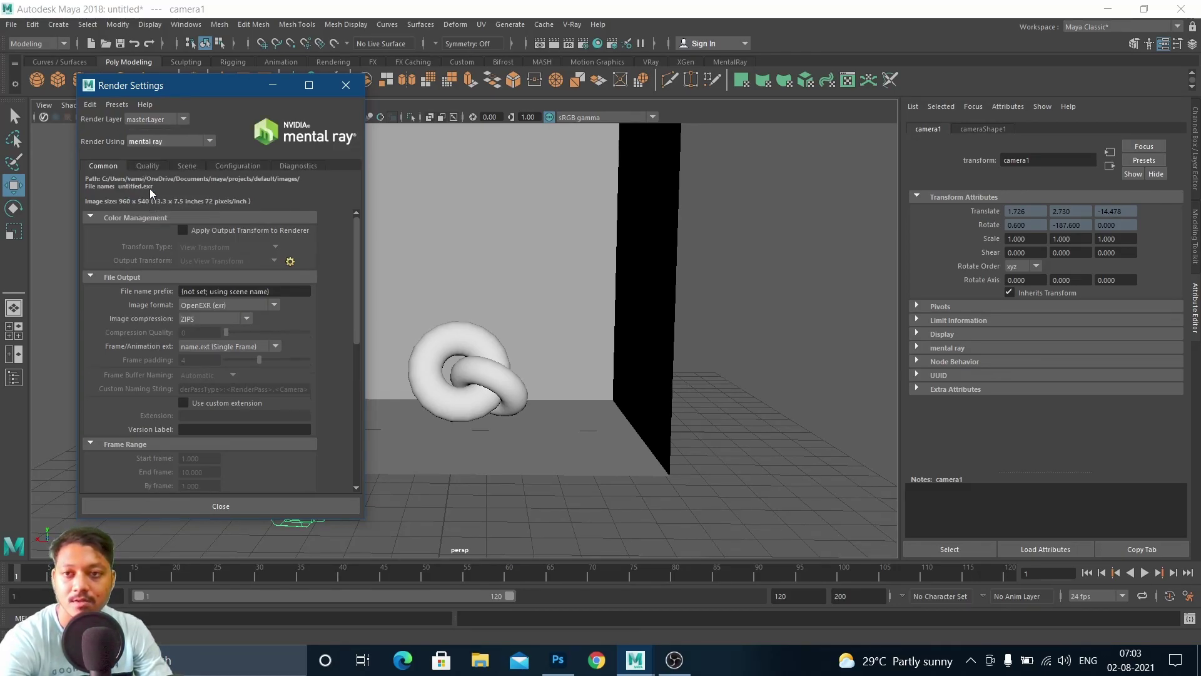
{"action": "scroll", "coordinate": [250, 284], "scroll_direction": "down", "scroll_amount": 6}
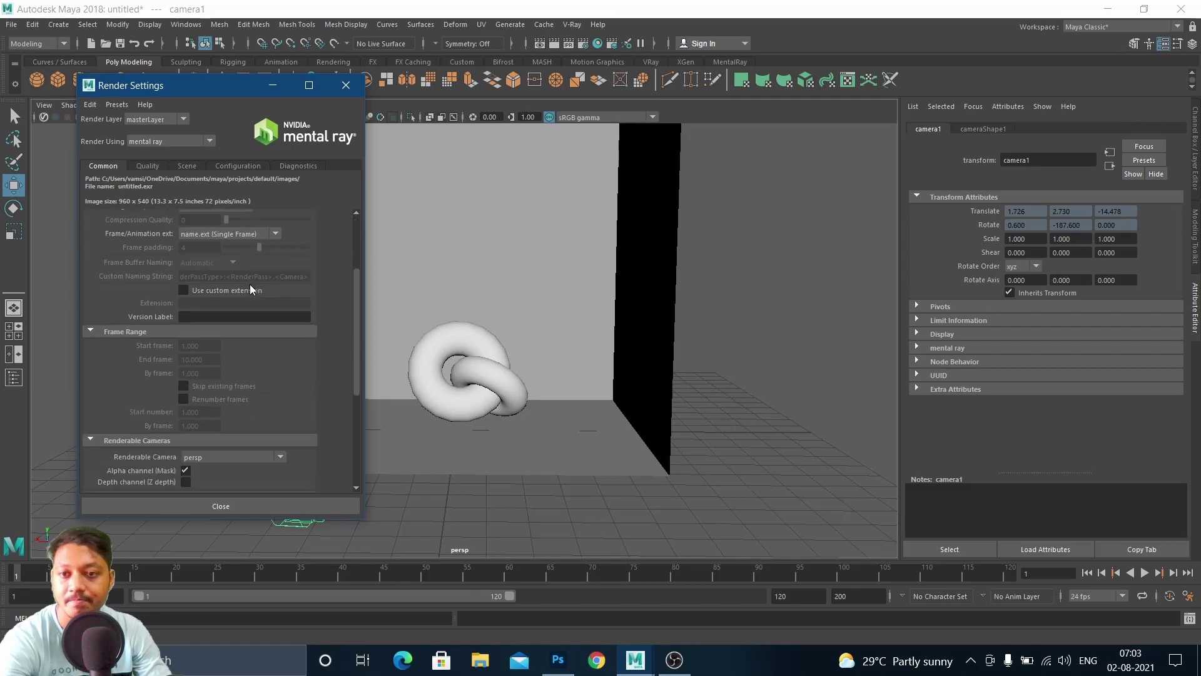
{"action": "left_click", "coordinate": [226, 347]}
{"action": "left_click", "coordinate": [217, 373]}
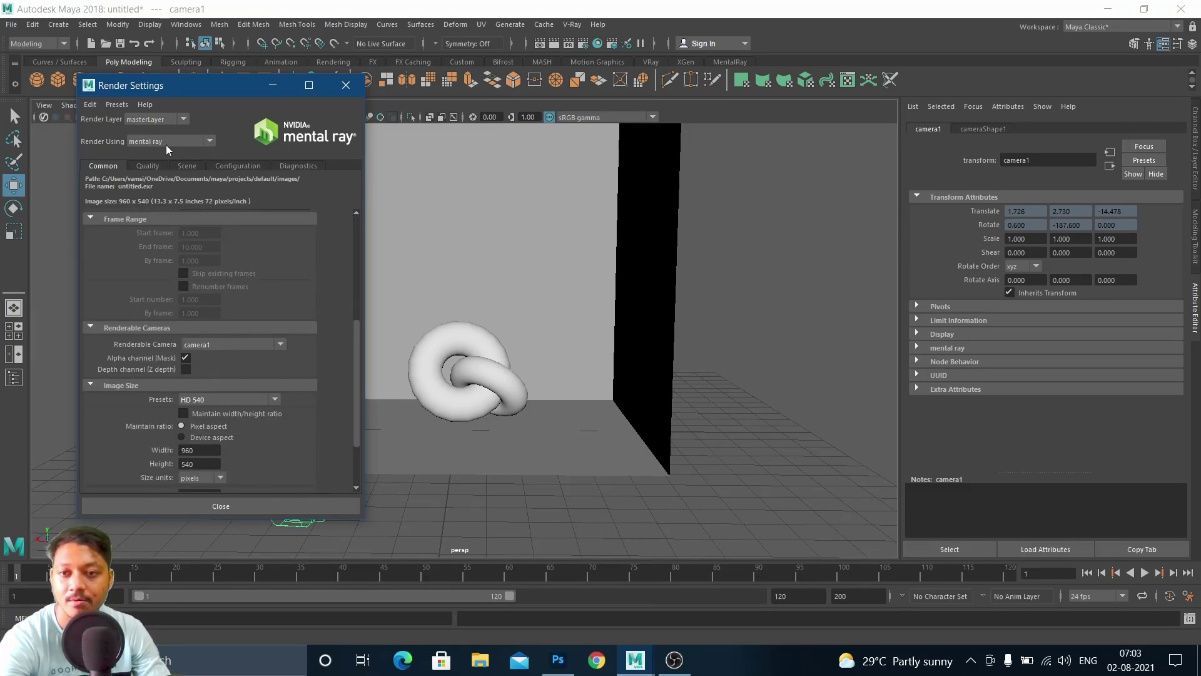
Set the Indirect Diffuse (GI) Mode to Finalgather, review the common settings, and close the render settings.
{"action": "left_click", "coordinate": [148, 166]}
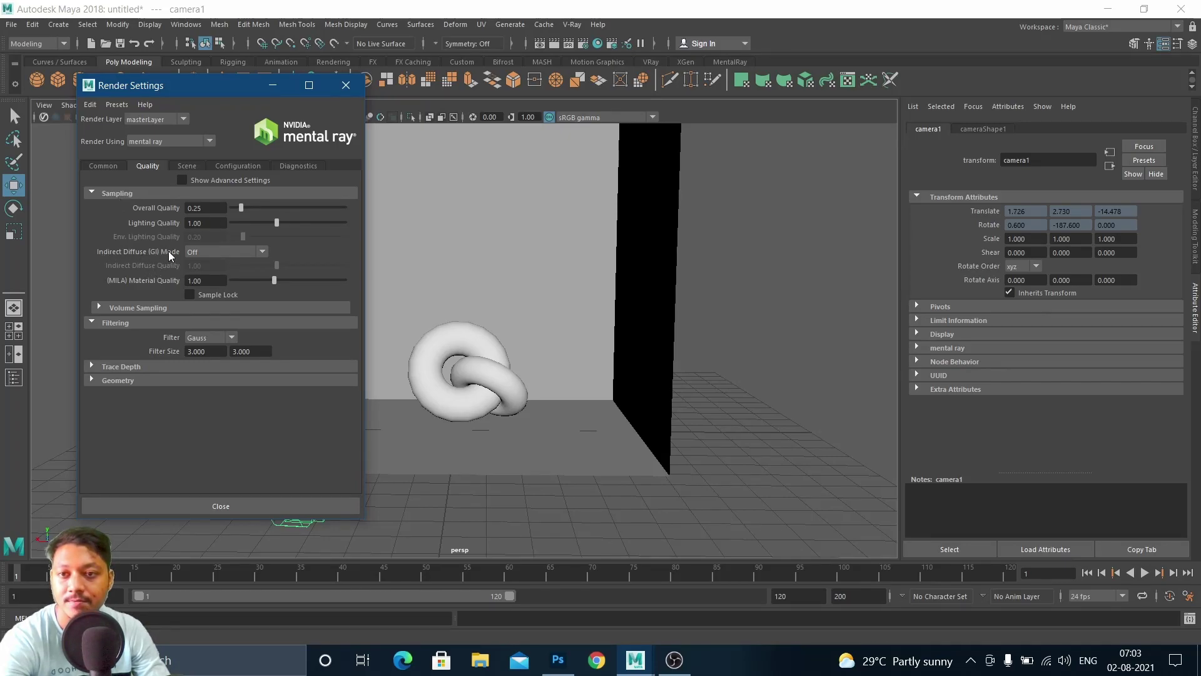
{"action": "left_click", "coordinate": [211, 253]}
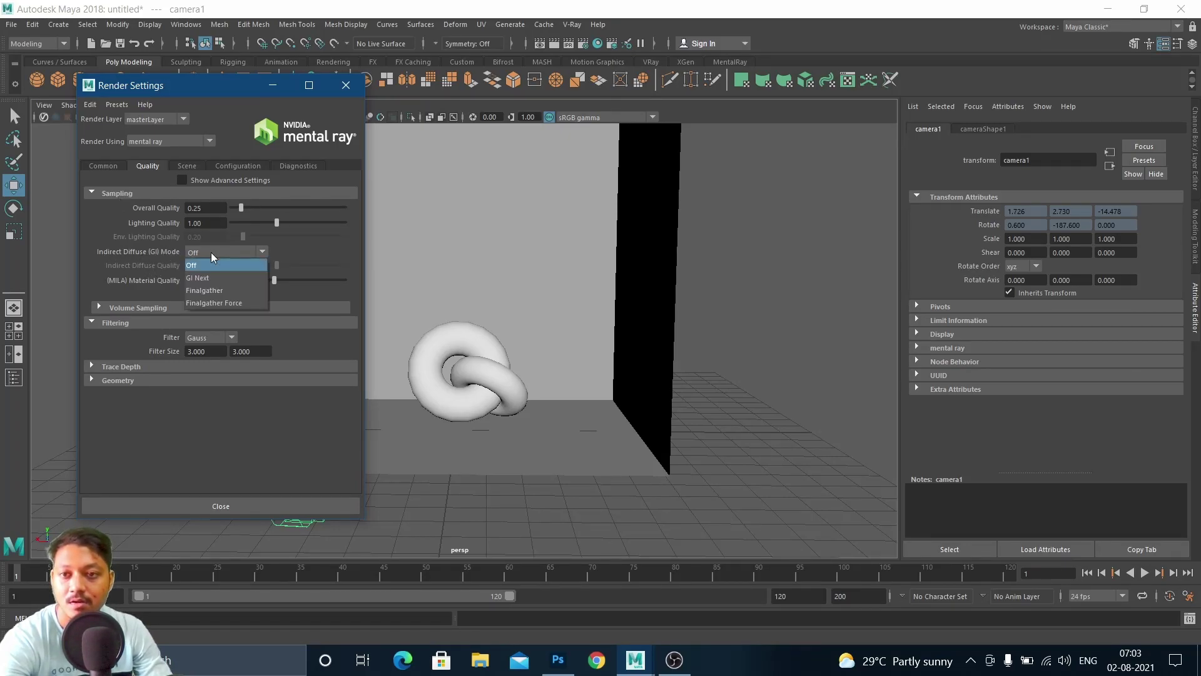
{"action": "left_click", "coordinate": [219, 292]}
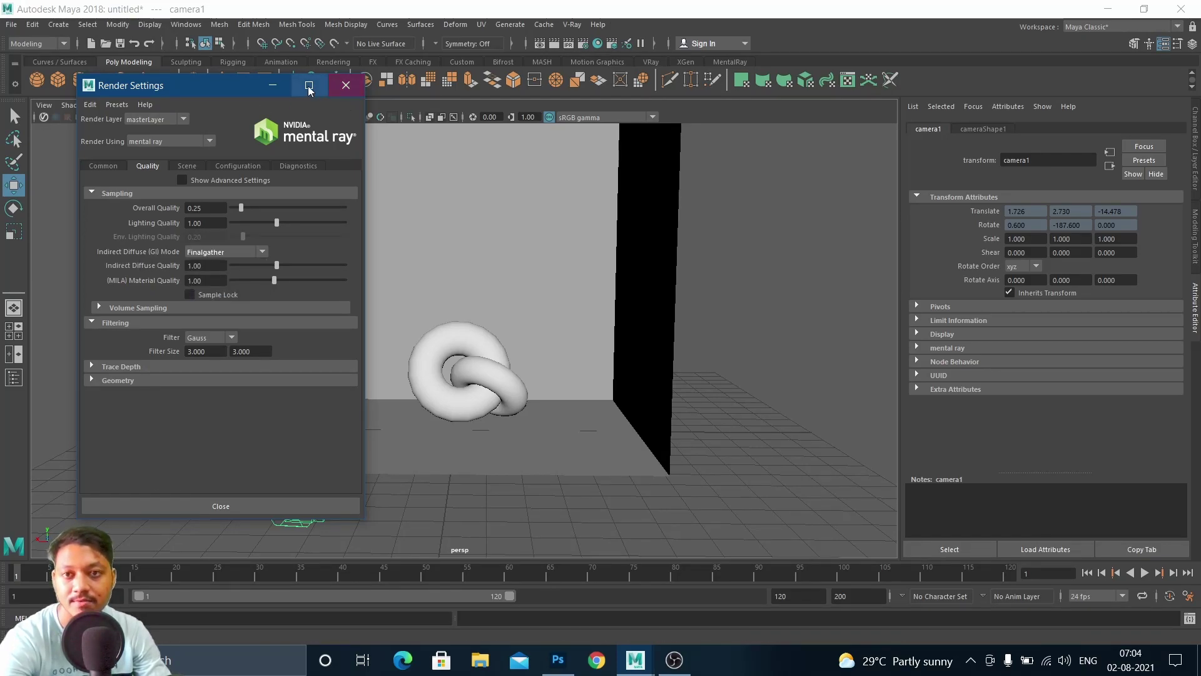
{"action": "left_click", "coordinate": [109, 162]}
{"action": "scroll", "coordinate": [269, 326], "scroll_direction": "down", "scroll_amount": 10}
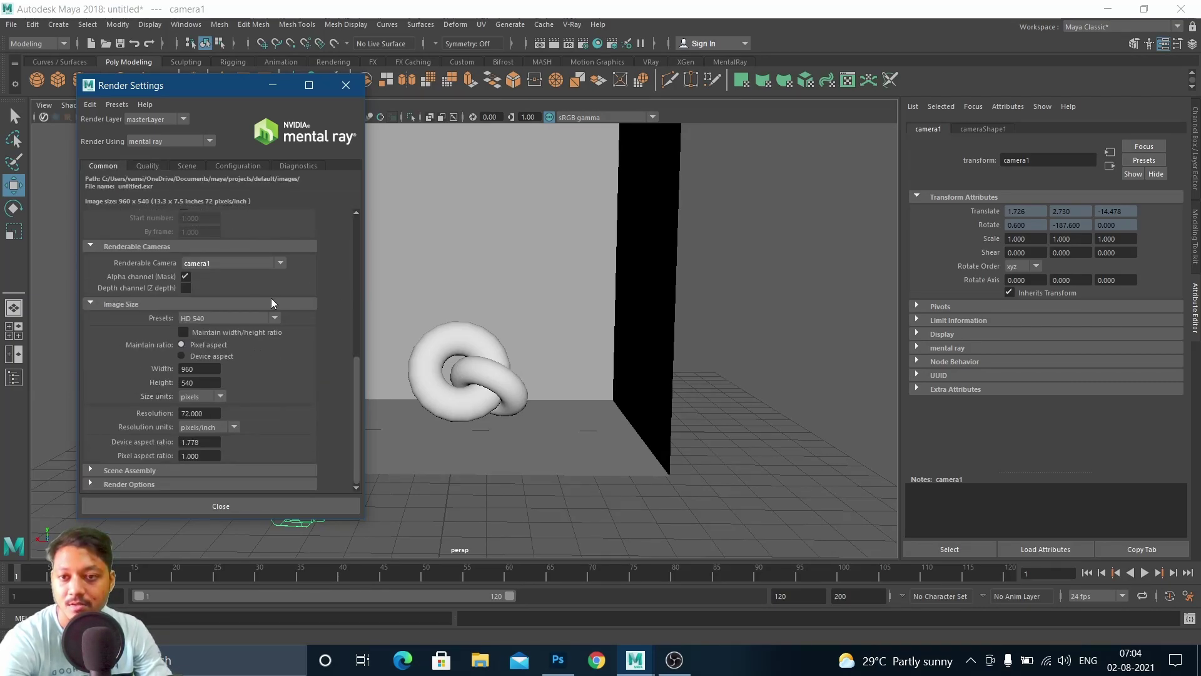
{"action": "left_click", "coordinate": [345, 85]}
Render the scene from camera1 with mental ray and inspect the red and blue bounce light on the tori.
{"action": "scroll", "coordinate": [438, 334], "scroll_direction": "up", "scroll_amount": 2}
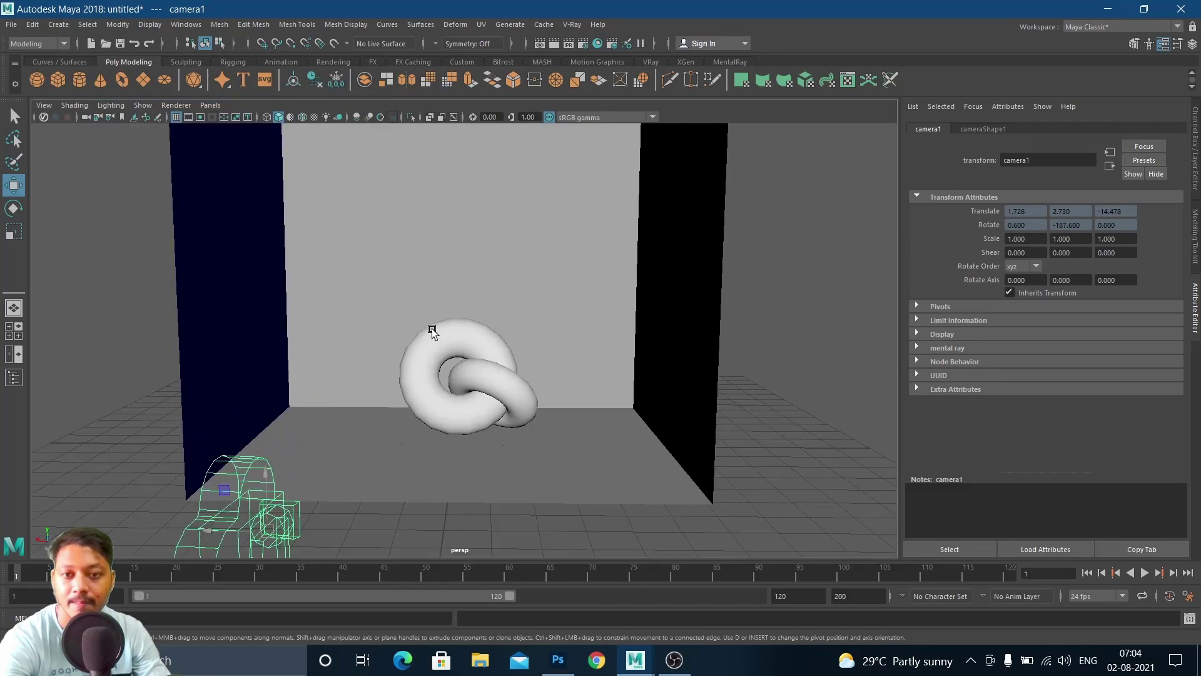
{"action": "middle_click_drag", "start_coordinate": [432, 329], "coordinate": [455, 365], "text": "alt"}
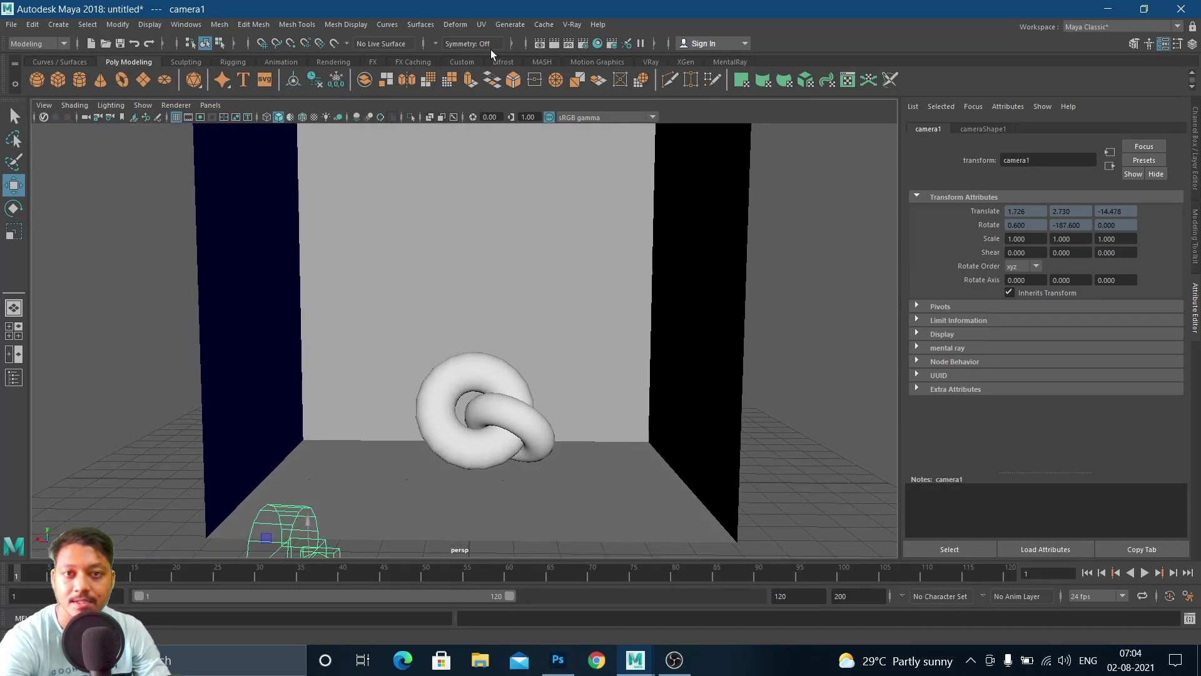
{"action": "left_click", "coordinate": [550, 44]}
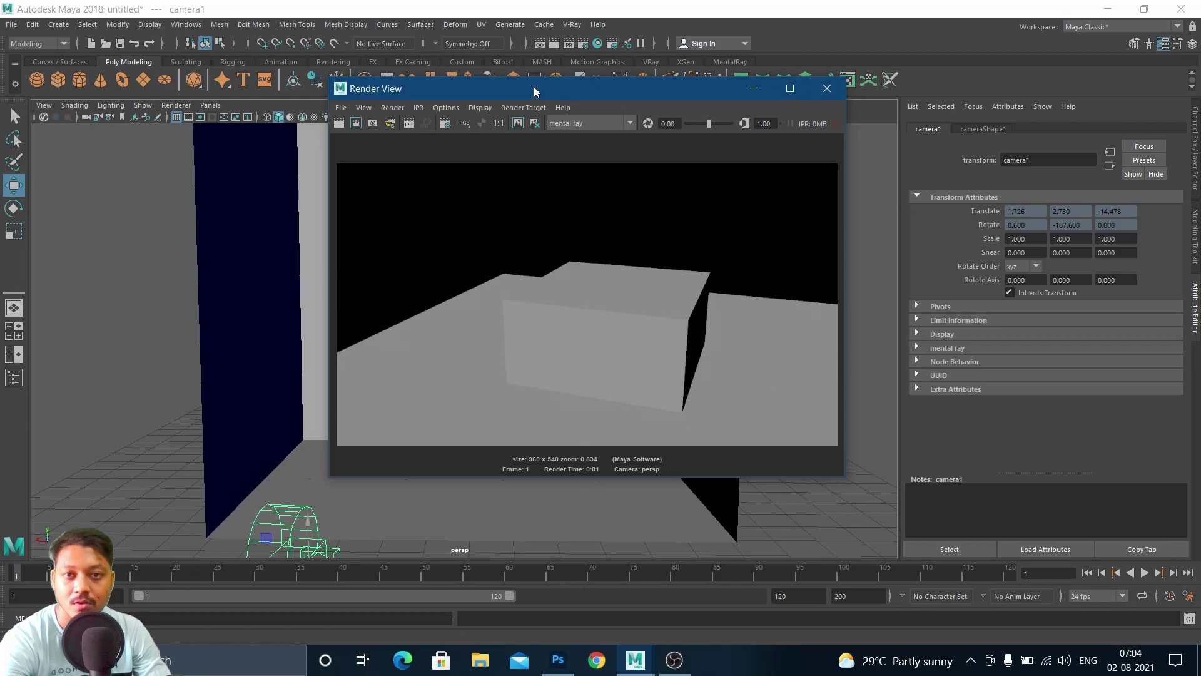
{"action": "left_click_drag", "start_coordinate": [535, 92], "coordinate": [541, 67]}
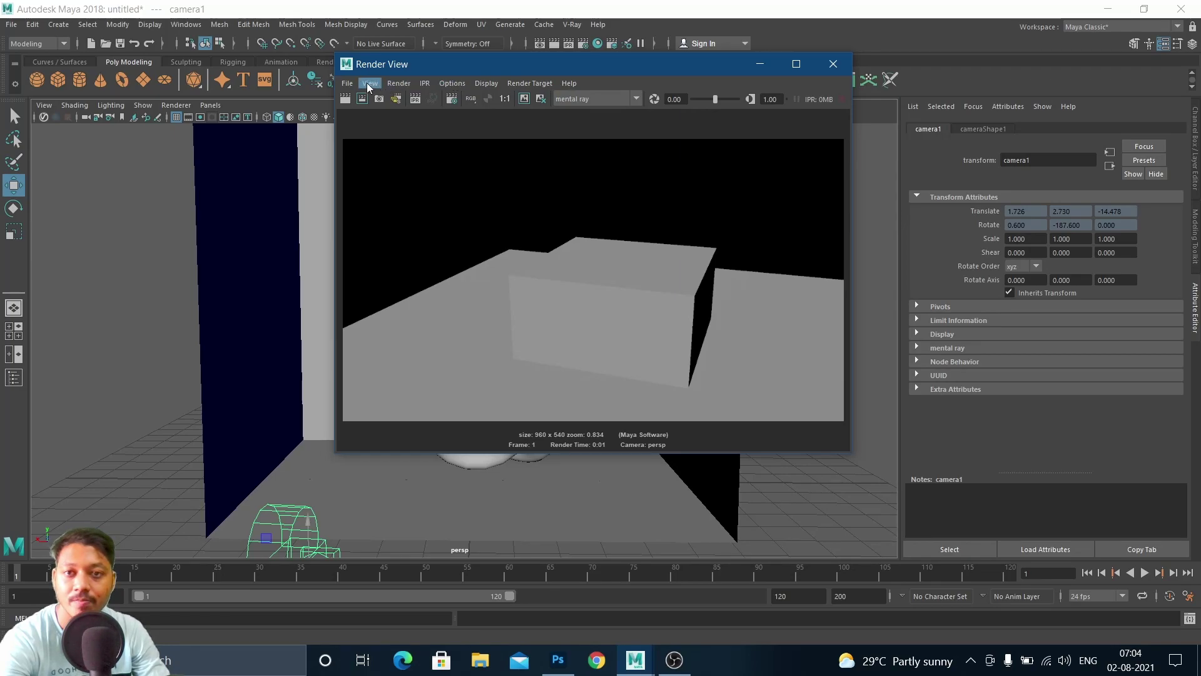
{"action": "left_click", "coordinate": [399, 84]}
{"action": "mouse_move", "coordinate": [467, 149]}
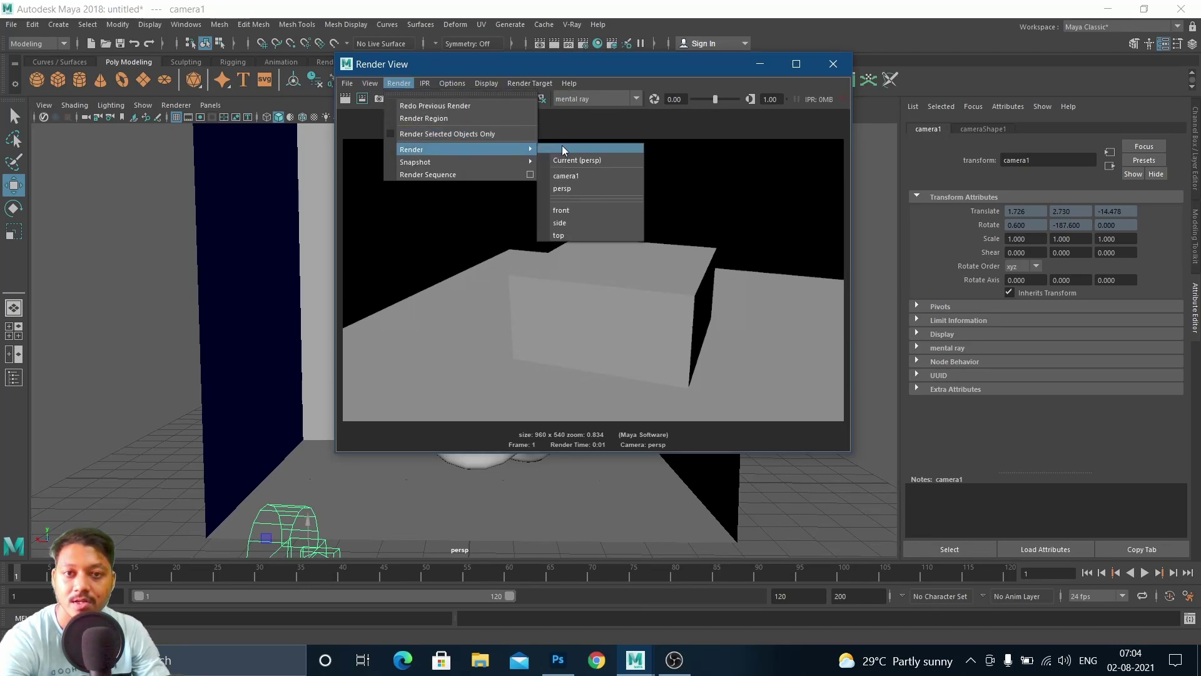
{"action": "left_click", "coordinate": [573, 176]}
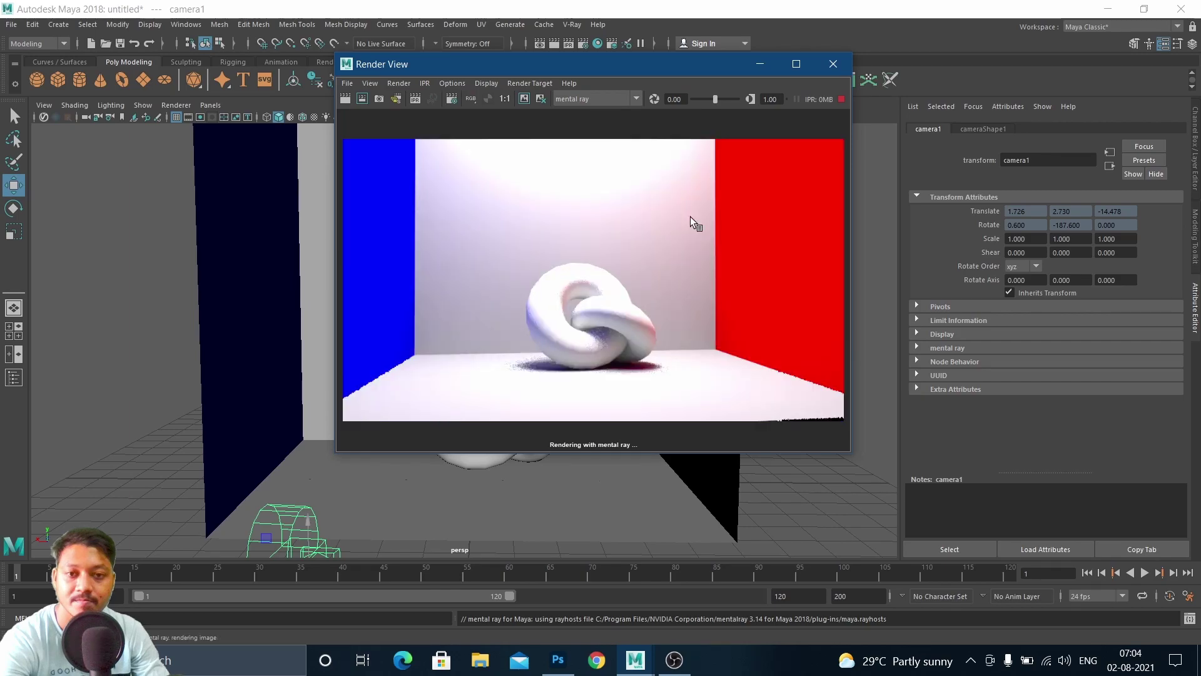
{"action": "scroll", "coordinate": [630, 287], "scroll_direction": "up", "scroll_amount": 3}
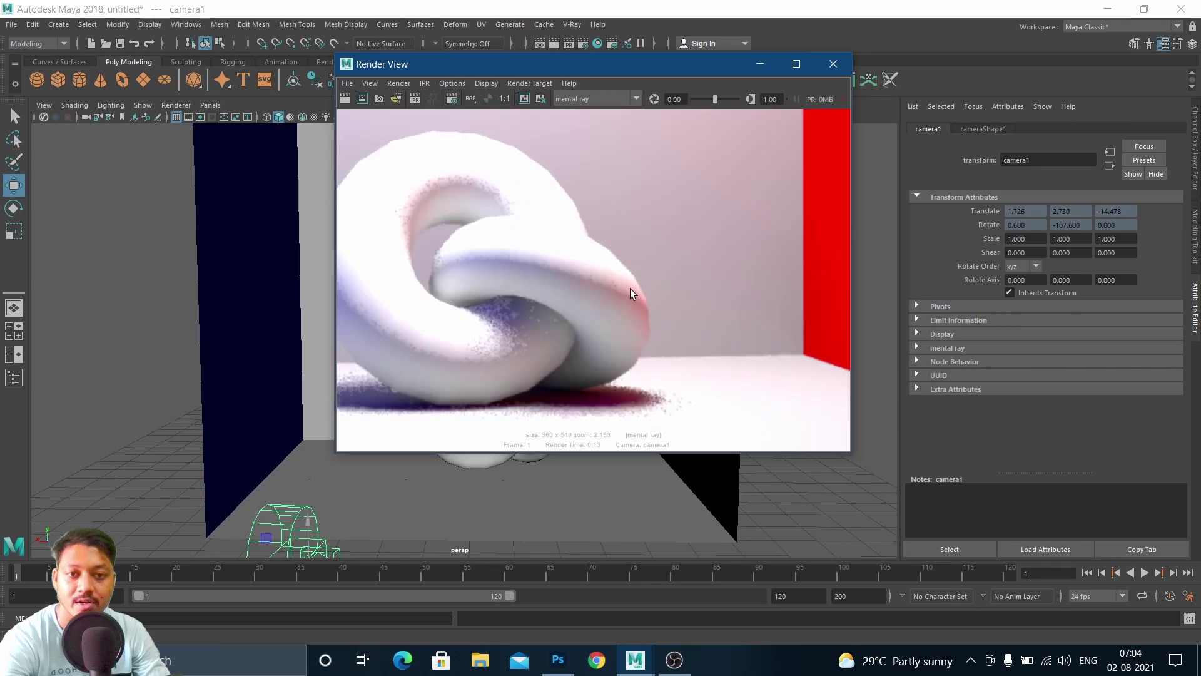
{"action": "middle_click_drag", "start_coordinate": [568, 359], "coordinate": [723, 336], "text": "alt"}
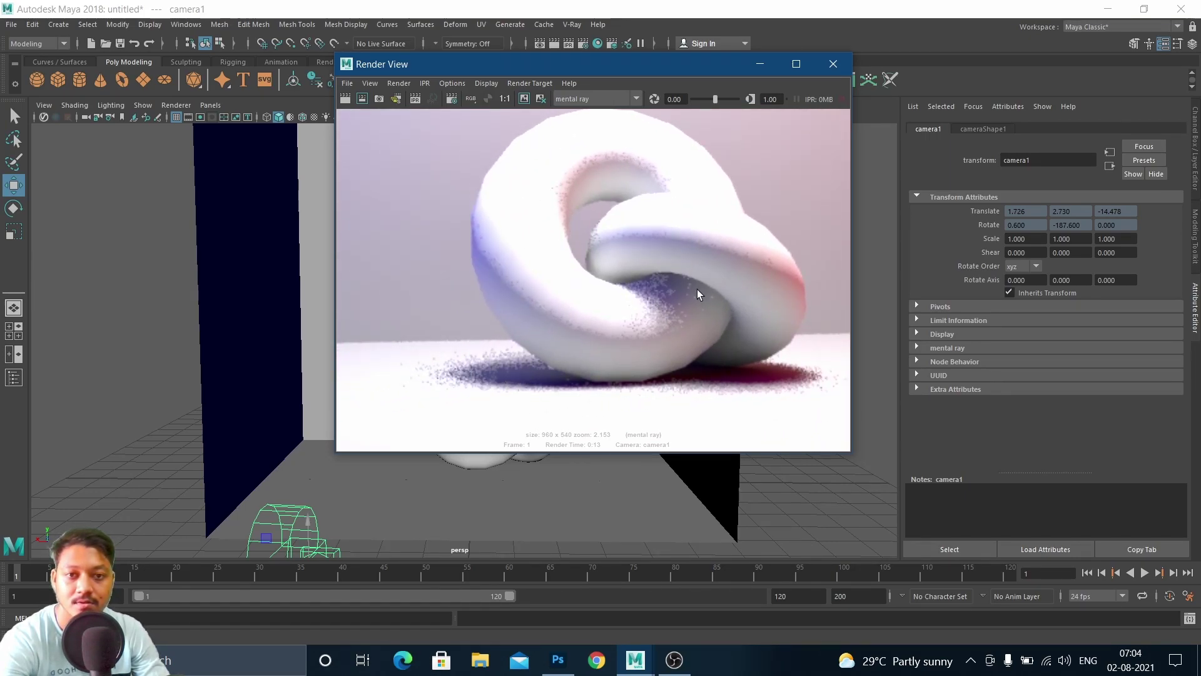
Examine the bounce light across the full rendered image, including both colored walls, and minimize the render window.
{"action": "scroll", "coordinate": [662, 288], "scroll_direction": "down", "scroll_amount": 7}
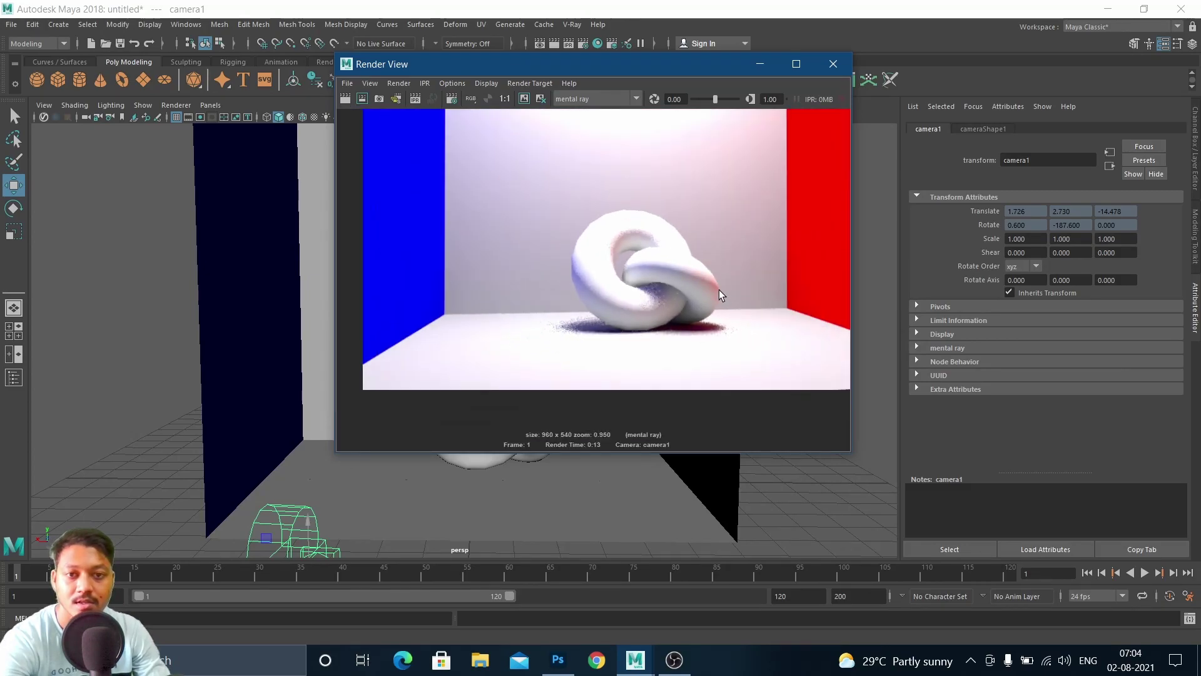
{"action": "left_click_drag", "start_coordinate": [721, 289], "coordinate": [602, 352], "text": "alt"}
{"action": "left_click", "coordinate": [759, 64]}
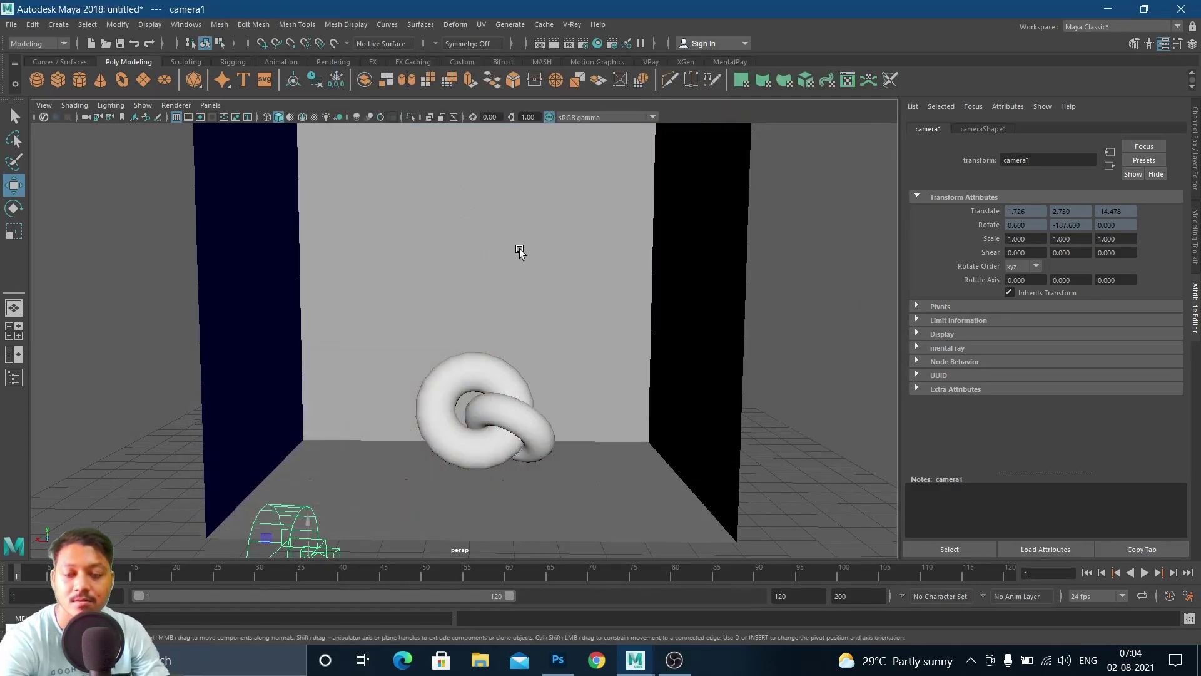
Select the area light at the ceiling of the box and lower its intensity to 0.405.
{"action": "scroll", "coordinate": [479, 269], "scroll_direction": "up", "scroll_amount": 2}
{"action": "left_click_drag", "start_coordinate": [479, 269], "coordinate": [438, 191], "text": "alt"}
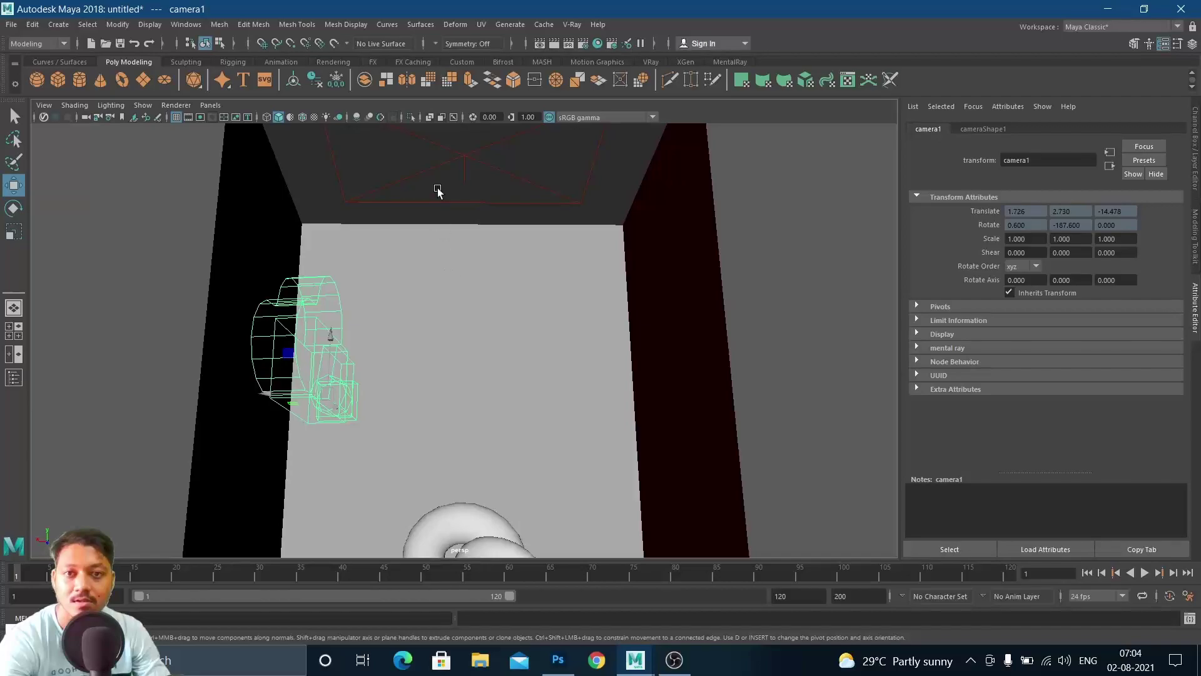
{"action": "left_click", "coordinate": [465, 164]}
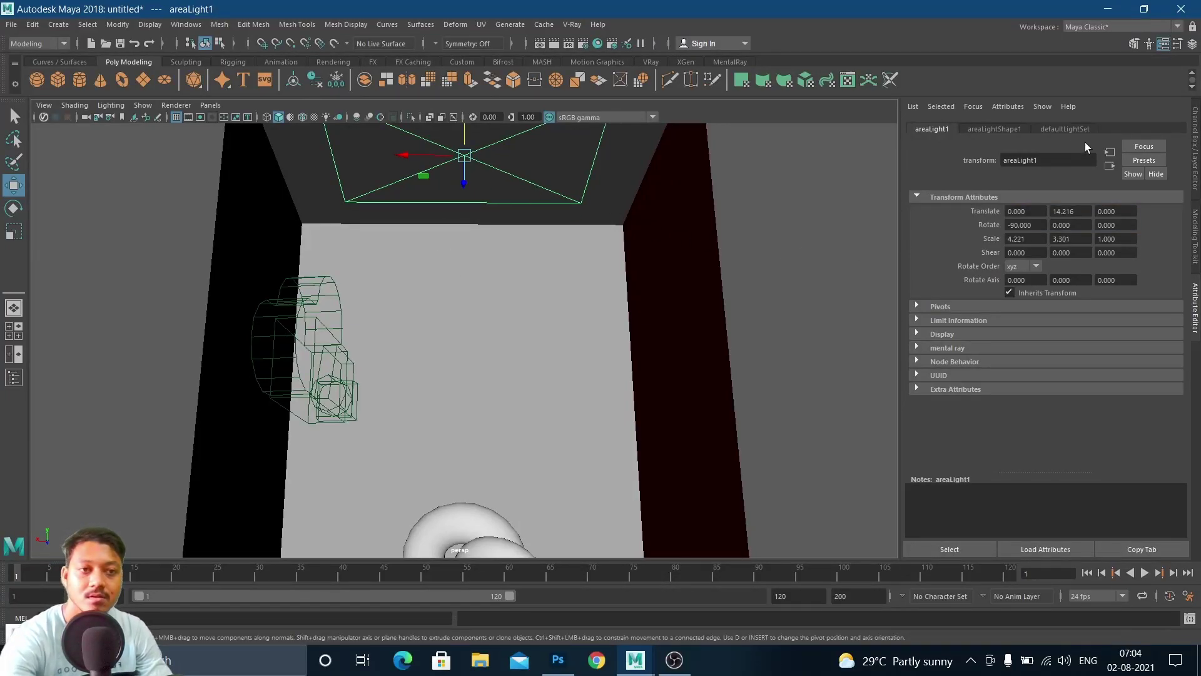
{"action": "key", "text": "ctrl+a"}
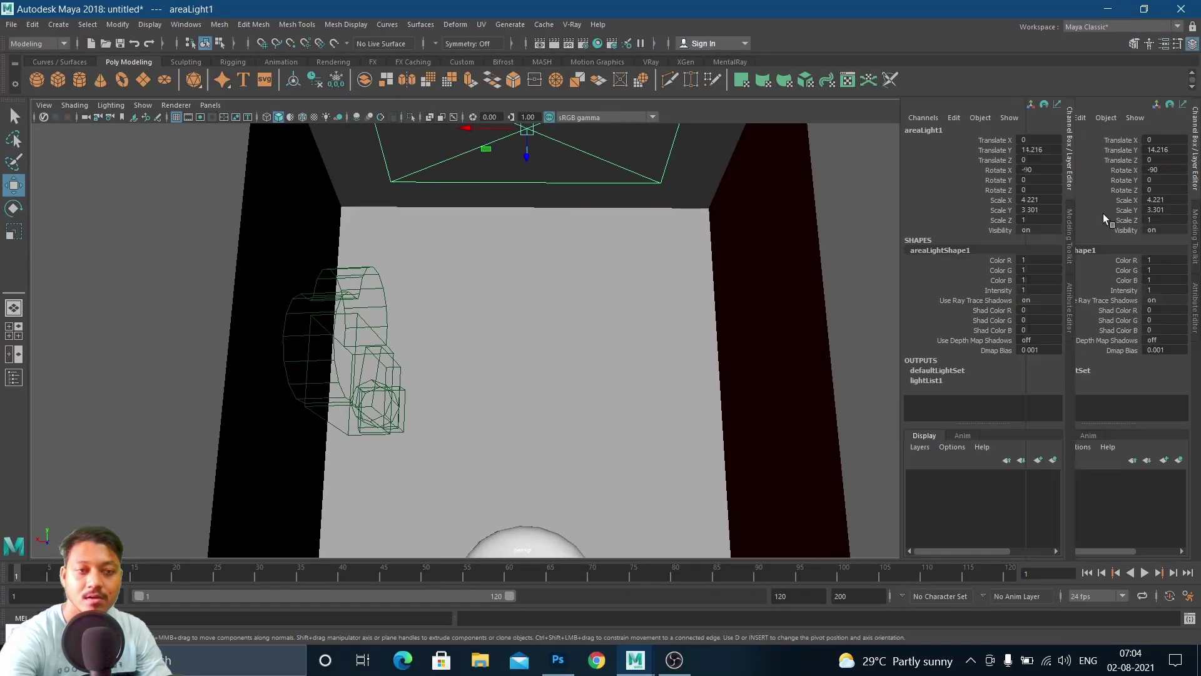
{"action": "key", "text": "ctrl+a"}
{"action": "left_click", "coordinate": [995, 129]}
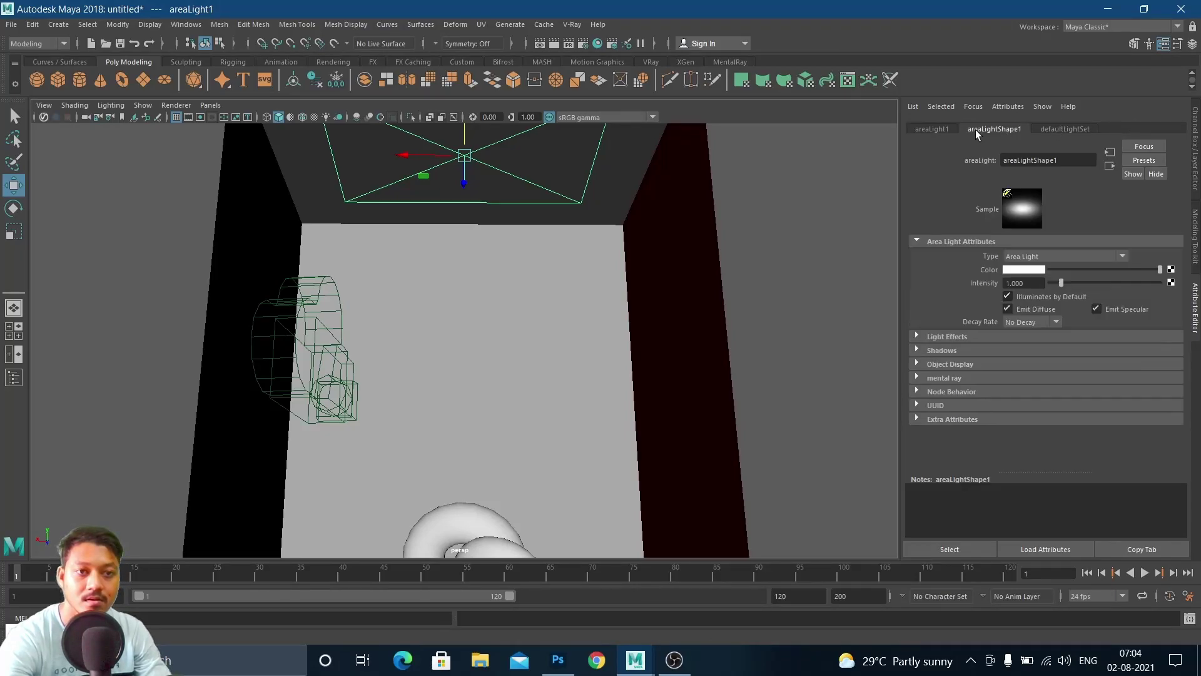
{"action": "left_click", "coordinate": [1034, 286]}
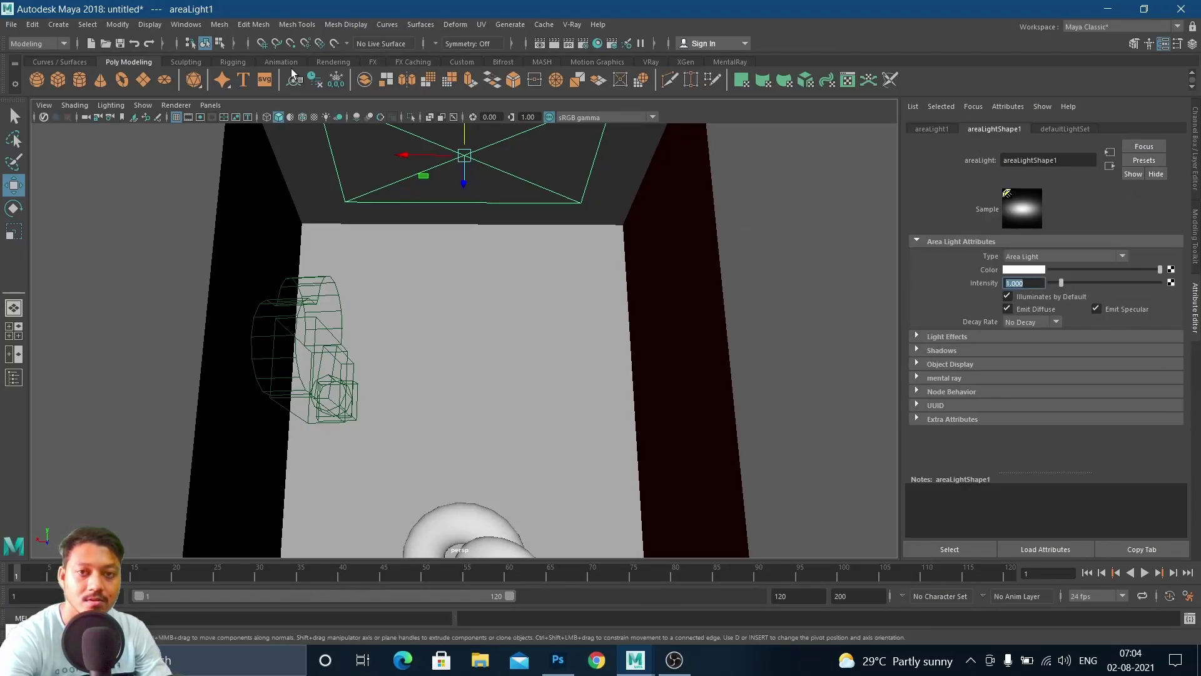
{"action": "left_click_drag", "start_coordinate": [1054, 284], "coordinate": [1055, 287]}
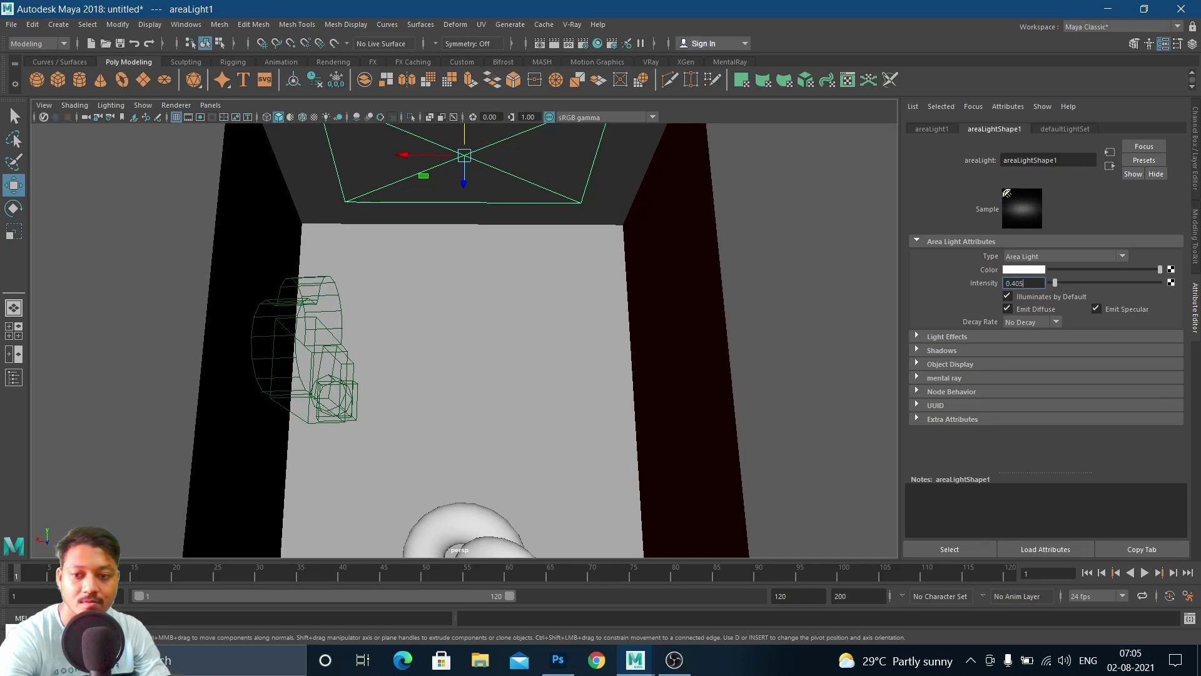
Re-render the camera1 view with the dimmed area light, inspect the color bleeding on the tori, and minimize the render window.
{"action": "left_click", "coordinate": [88, 633]}
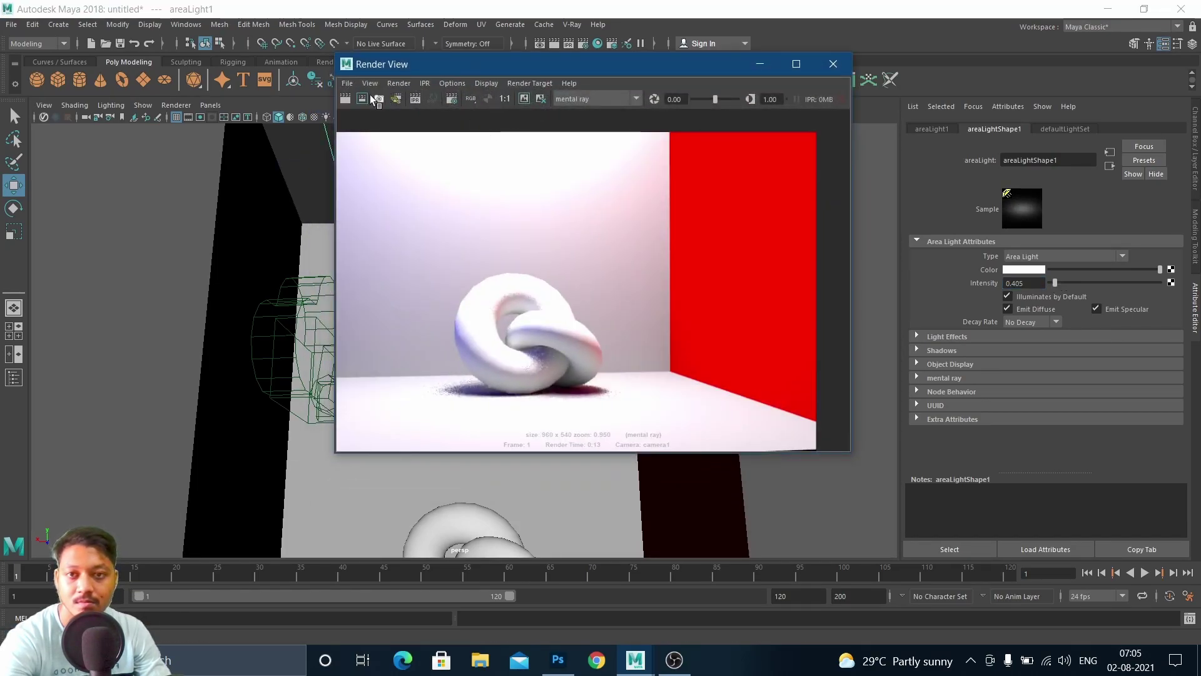
{"action": "left_click", "coordinate": [345, 99]}
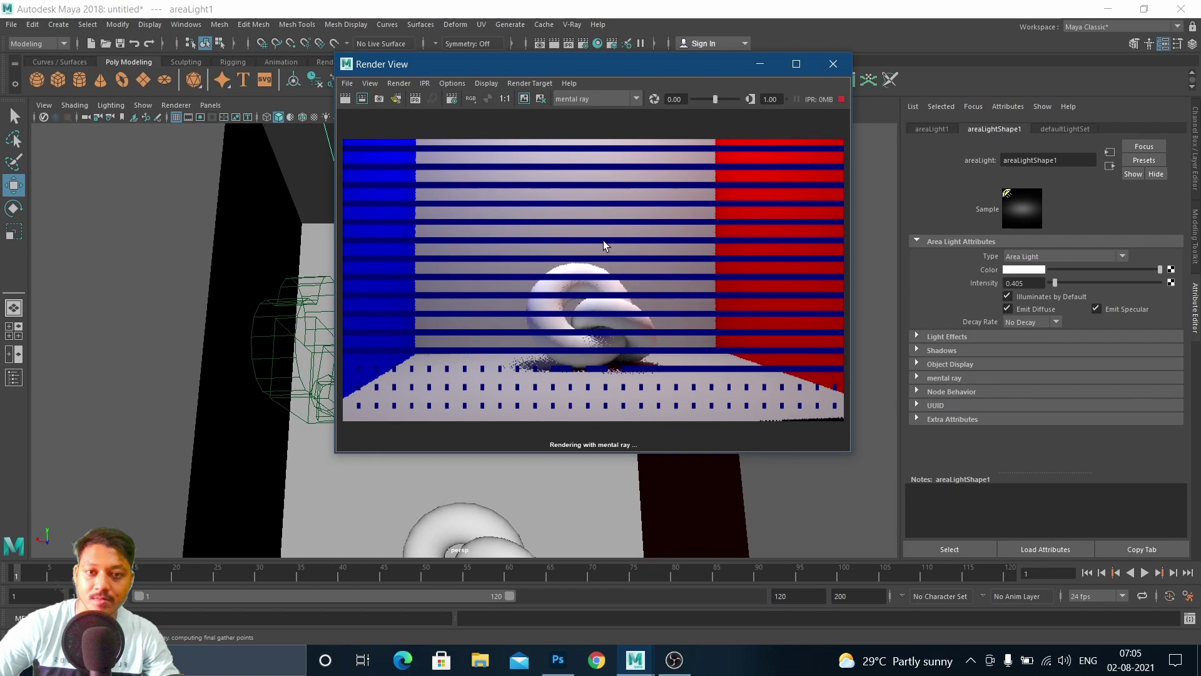
{"action": "scroll", "coordinate": [609, 269], "scroll_direction": "up", "scroll_amount": 6}
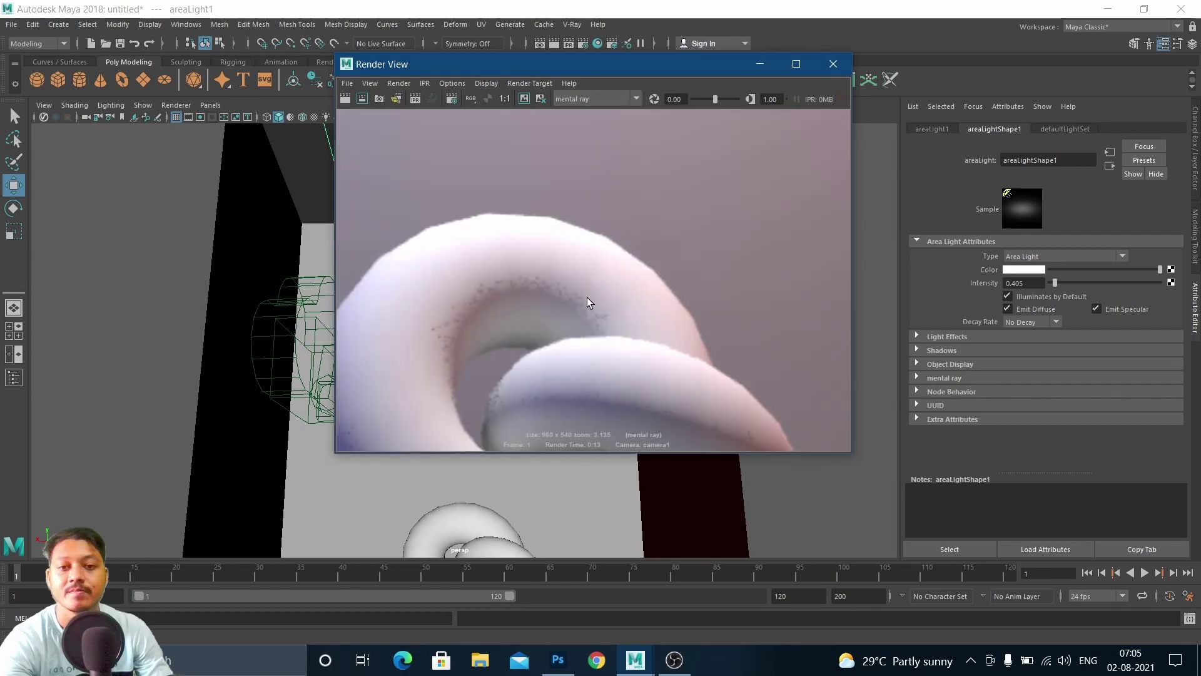
{"action": "middle_click_drag", "start_coordinate": [587, 297], "coordinate": [613, 265], "text": "alt"}
{"action": "middle_click_drag", "start_coordinate": [458, 288], "coordinate": [492, 238], "text": "alt"}
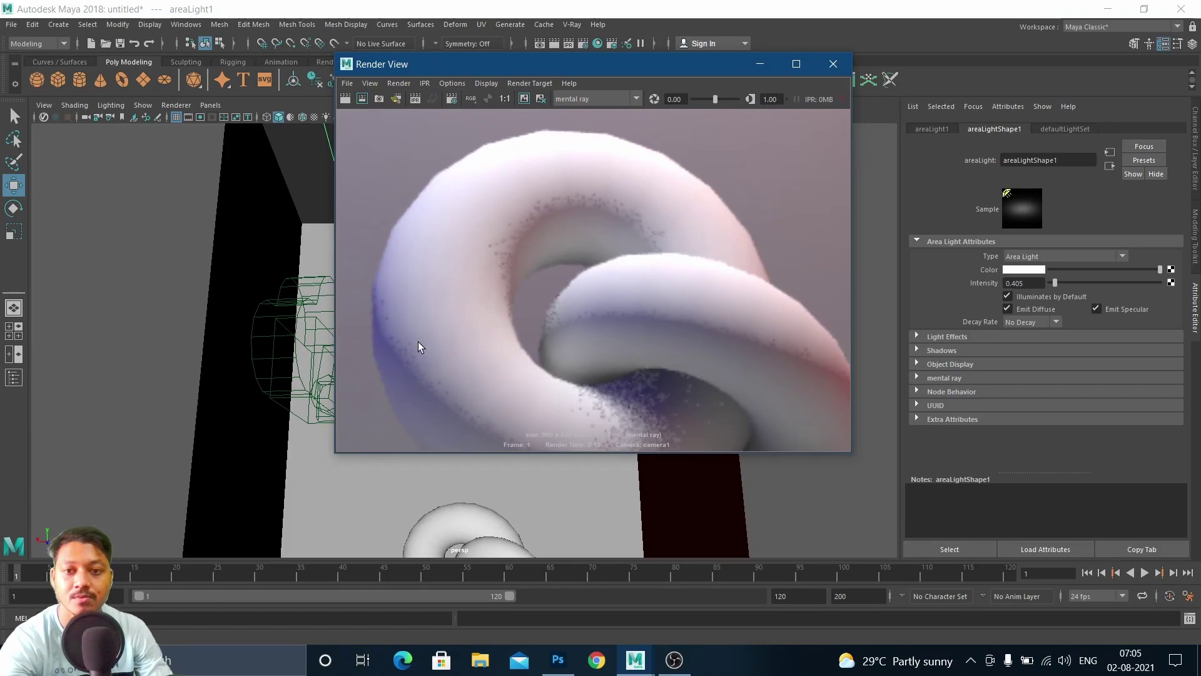
{"action": "scroll", "coordinate": [496, 271], "scroll_direction": "down", "scroll_amount": 4}
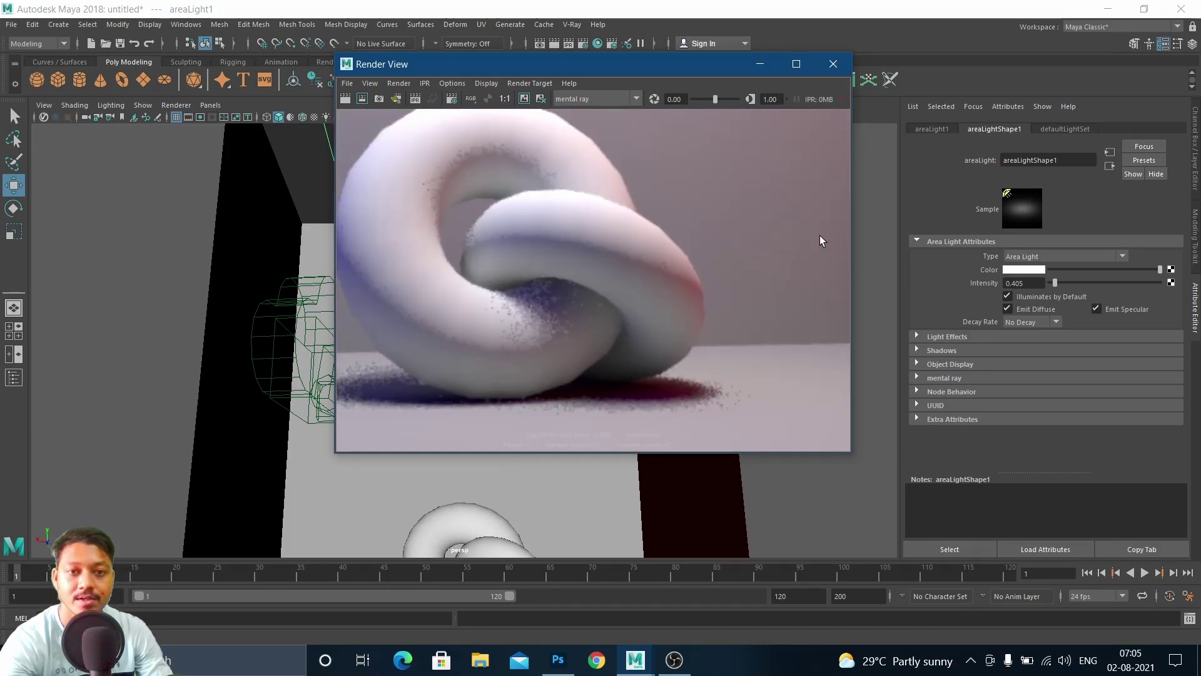
{"action": "scroll", "coordinate": [667, 339], "scroll_direction": "down", "scroll_amount": 5}
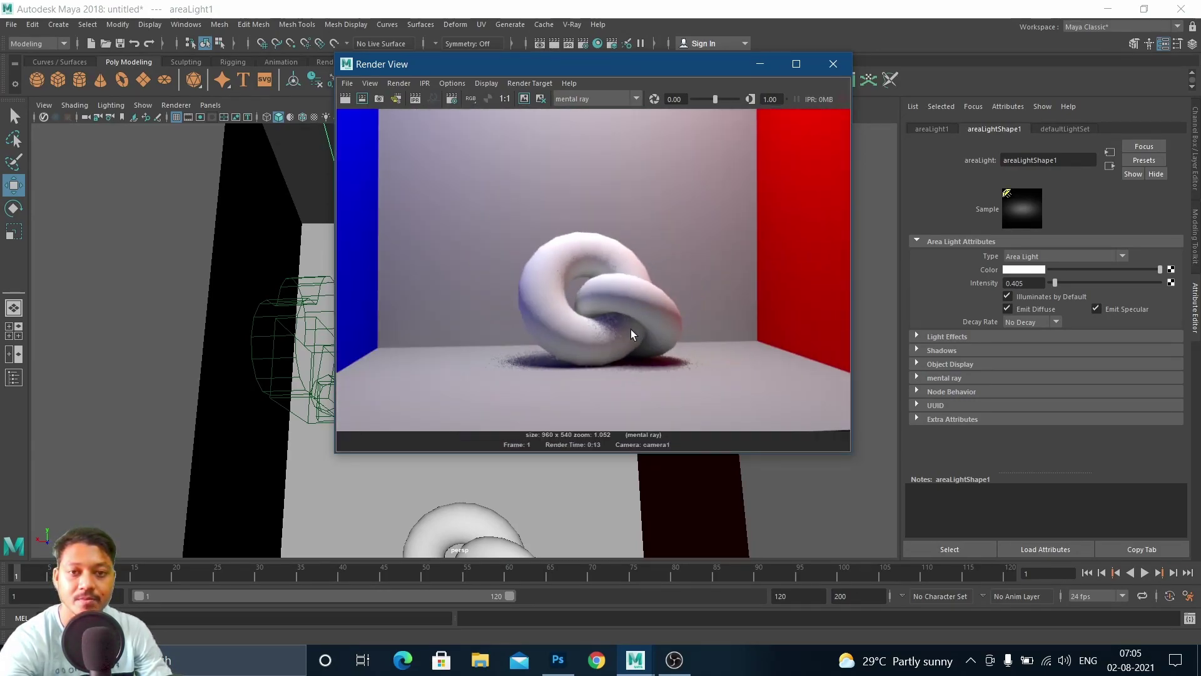
{"action": "middle_click_drag", "start_coordinate": [634, 332], "coordinate": [616, 368], "text": "alt"}
{"action": "scroll", "coordinate": [607, 311], "scroll_direction": "down", "scroll_amount": 2}
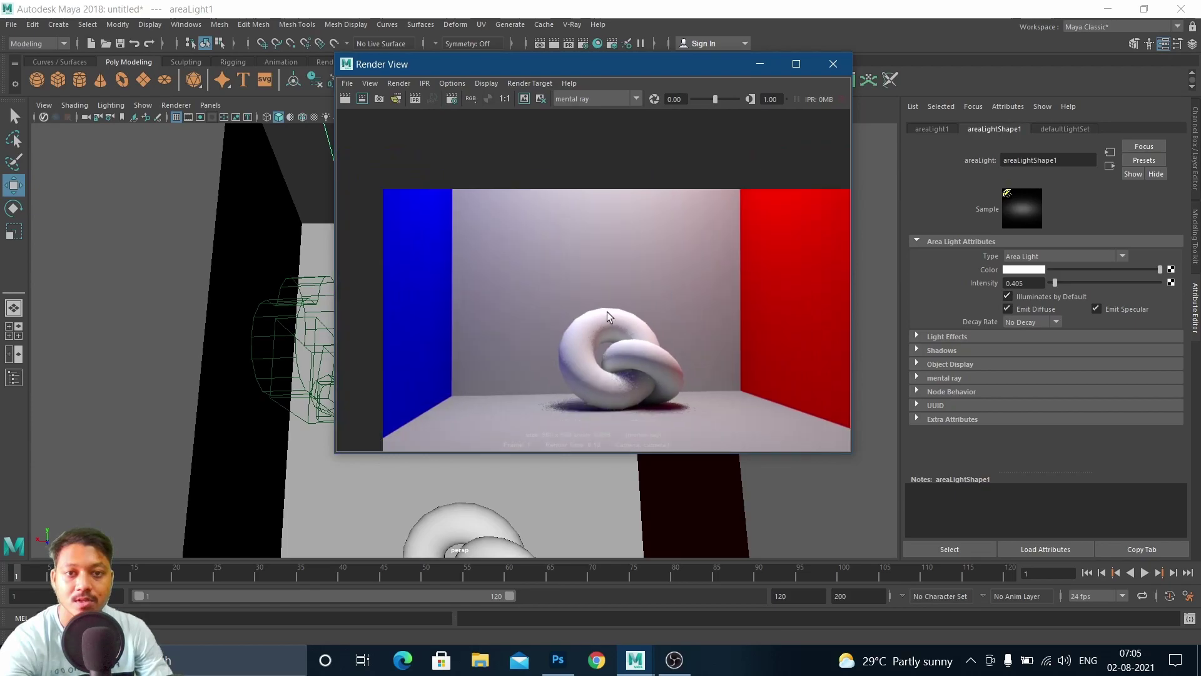
{"action": "left_click", "coordinate": [761, 63]}
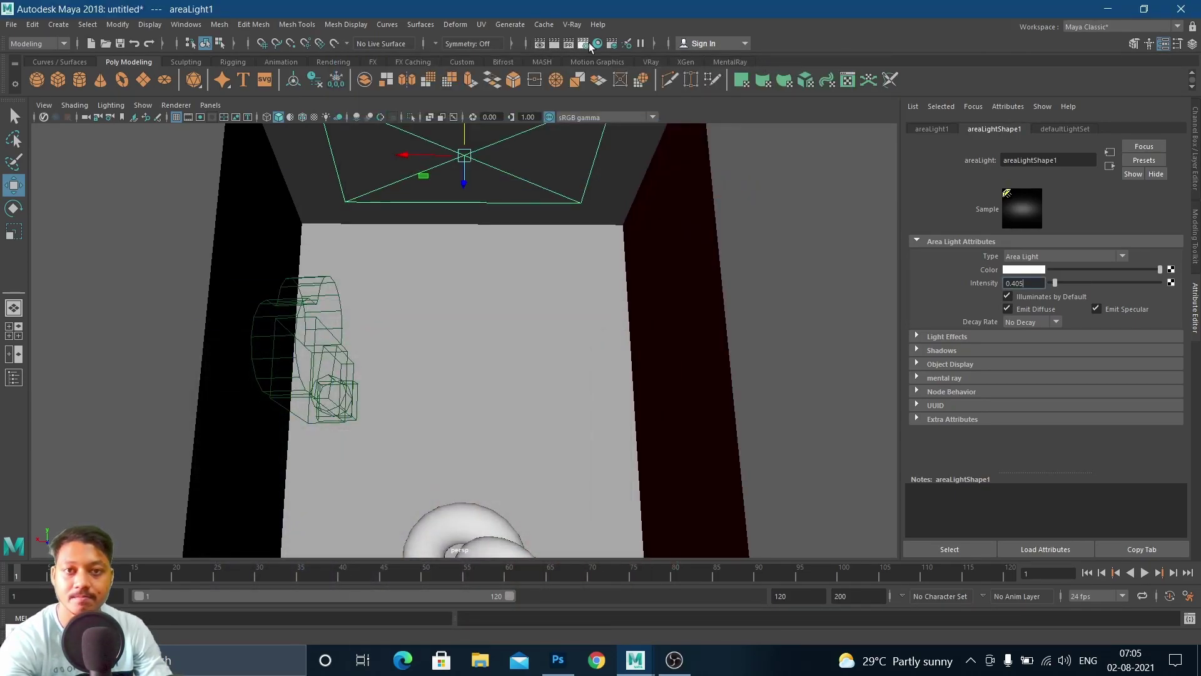
Set the mental ray Indirect Diffuse (GI) Mode to Off in the render quality settings.
{"action": "left_click", "coordinate": [584, 43]}
{"action": "left_click", "coordinate": [162, 167]}
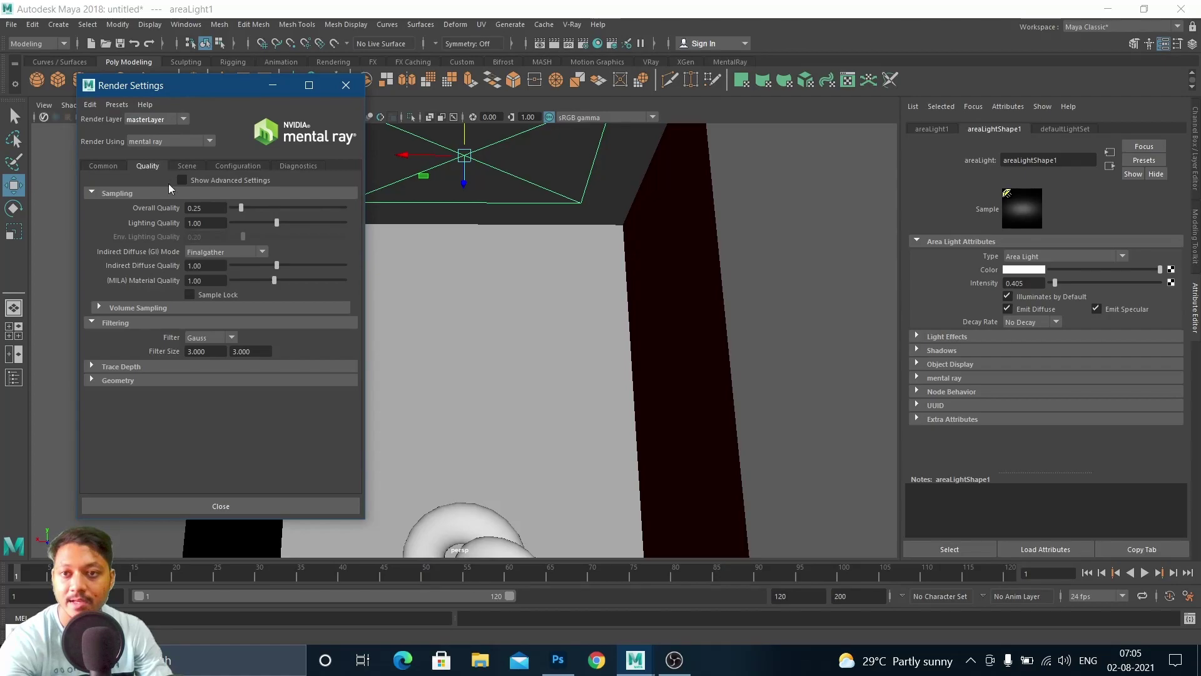
{"action": "left_click", "coordinate": [216, 253]}
{"action": "left_click", "coordinate": [206, 266]}
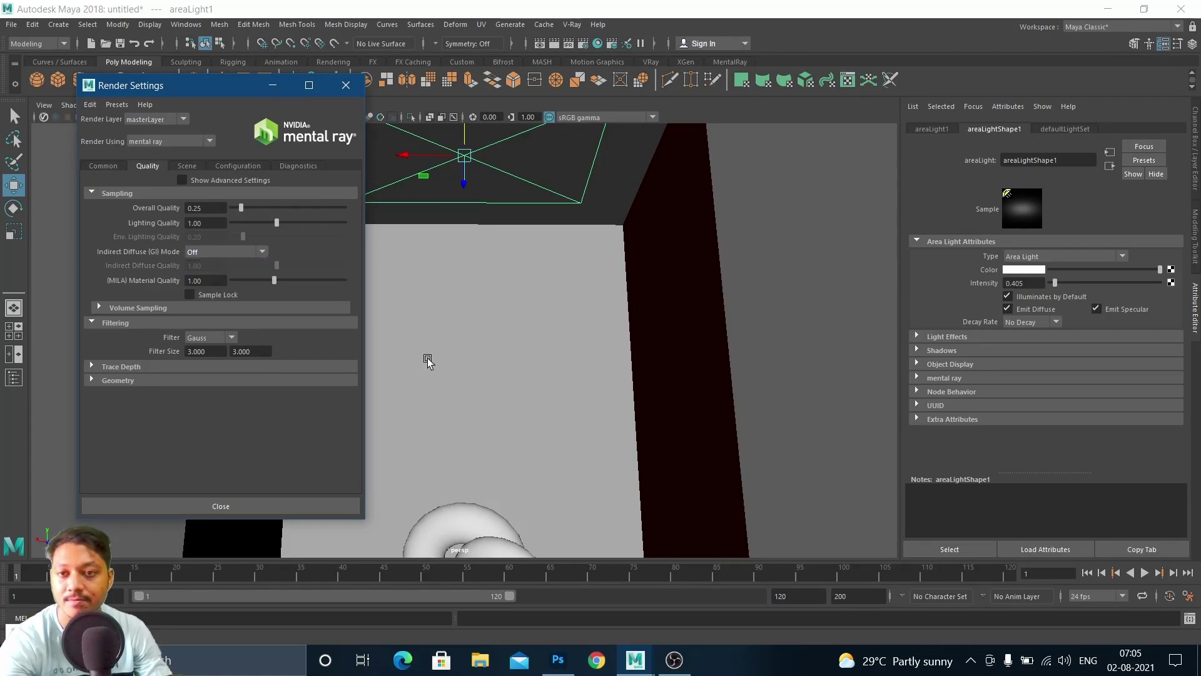
Render the camera1 view without indirect diffuse lighting for comparison.
{"action": "left_click", "coordinate": [540, 43]}
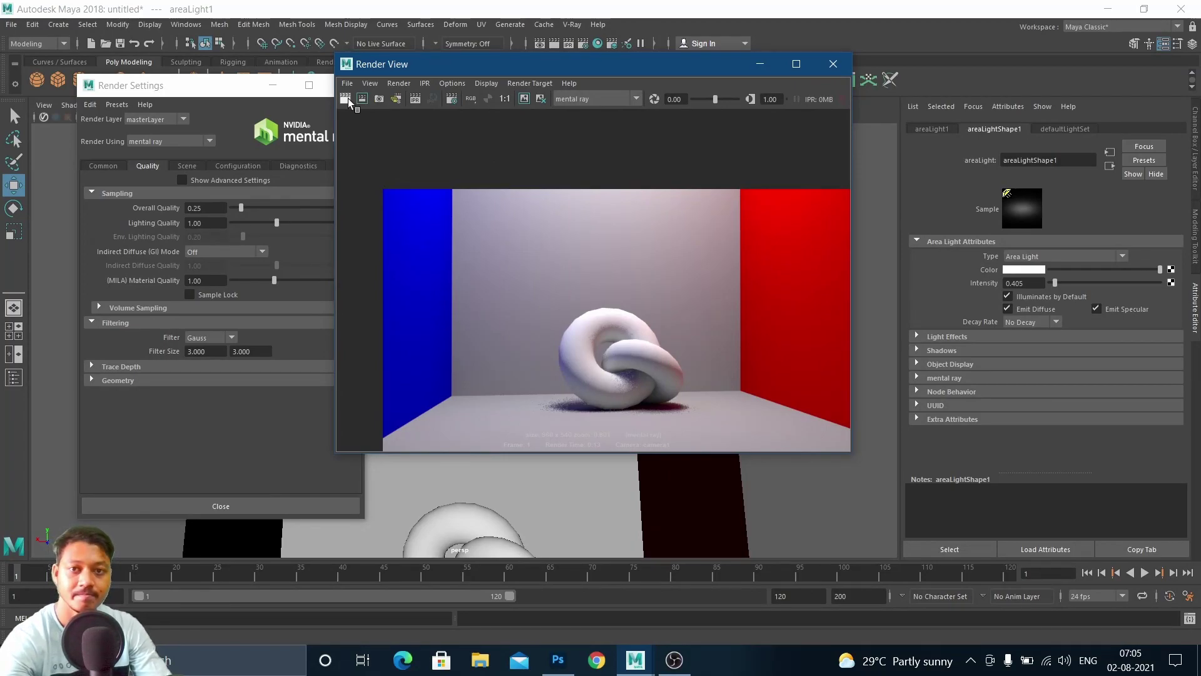
{"action": "left_click", "coordinate": [349, 99]}
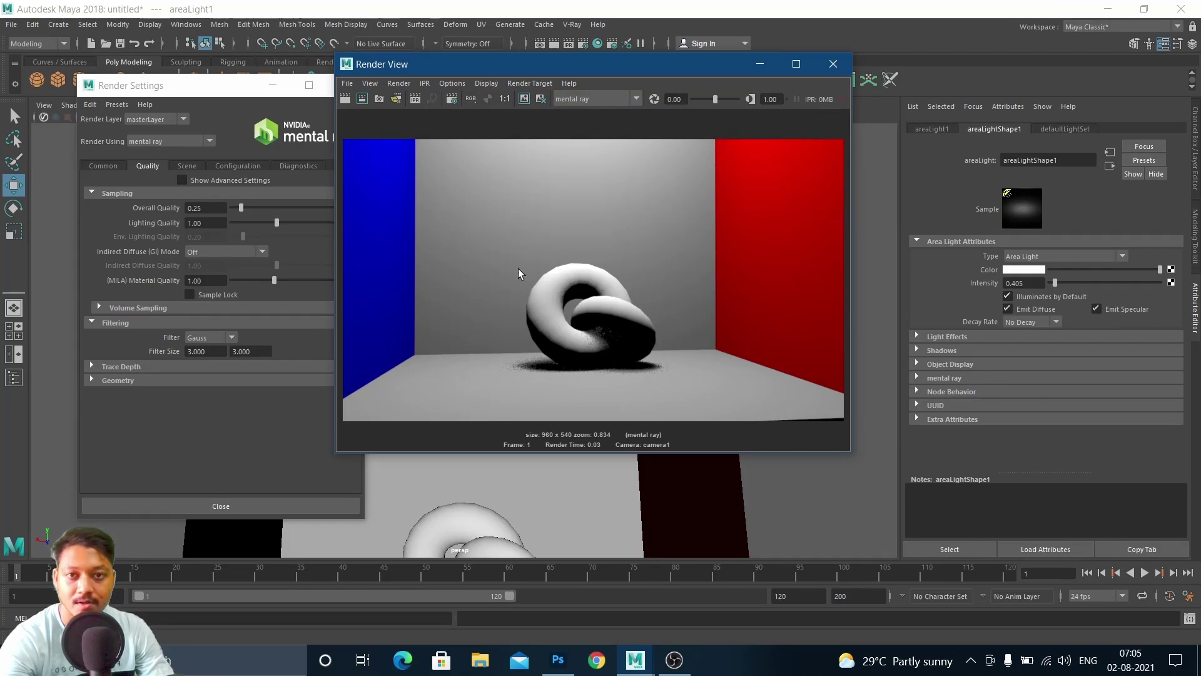
{"action": "left_click", "coordinate": [524, 99]}
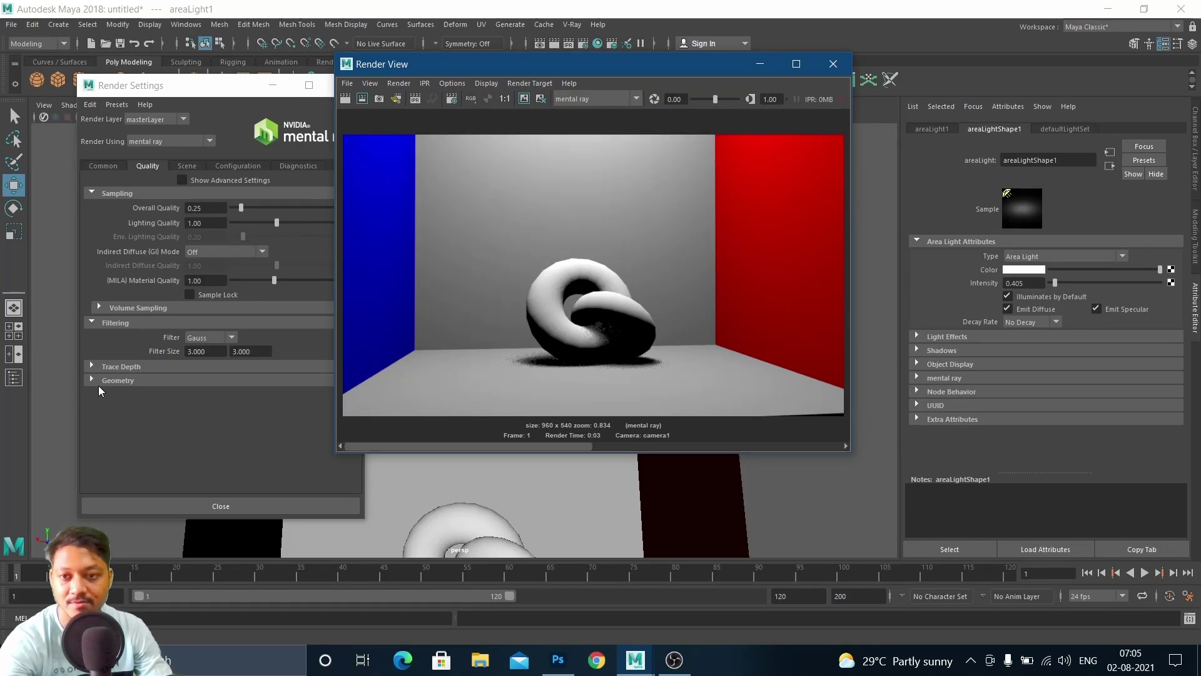
Set the mental ray Indirect Diffuse (GI) Mode back to Finalgather.
{"action": "left_click", "coordinate": [201, 252]}
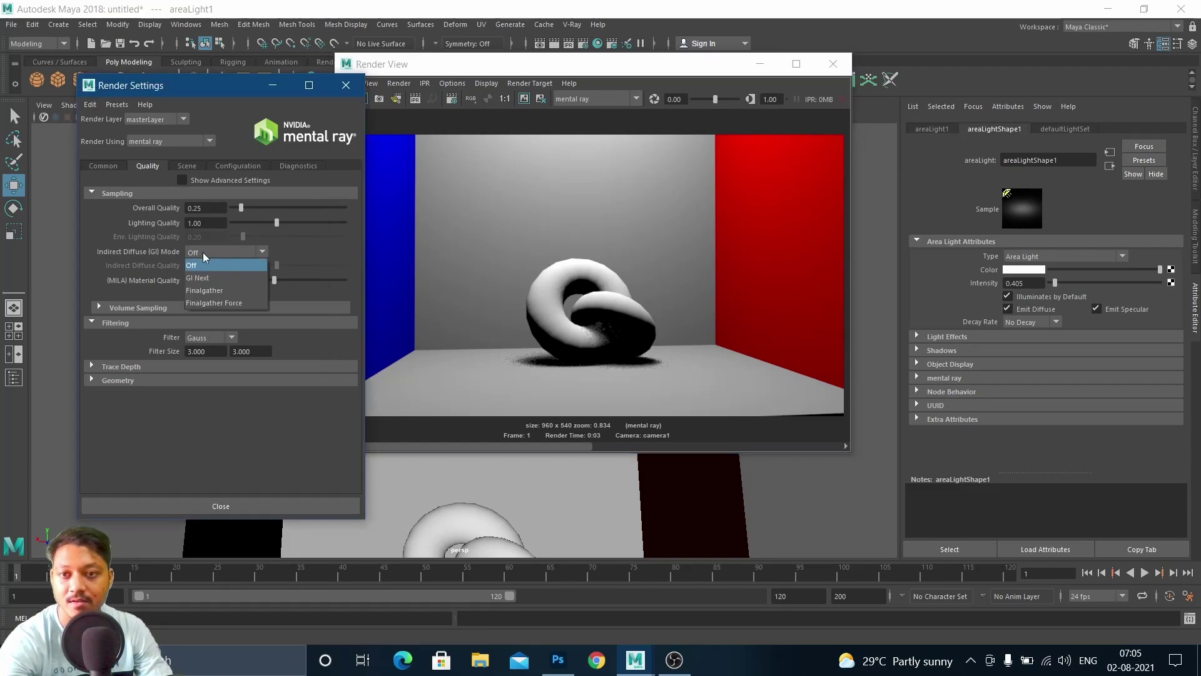
{"action": "left_click", "coordinate": [212, 292]}
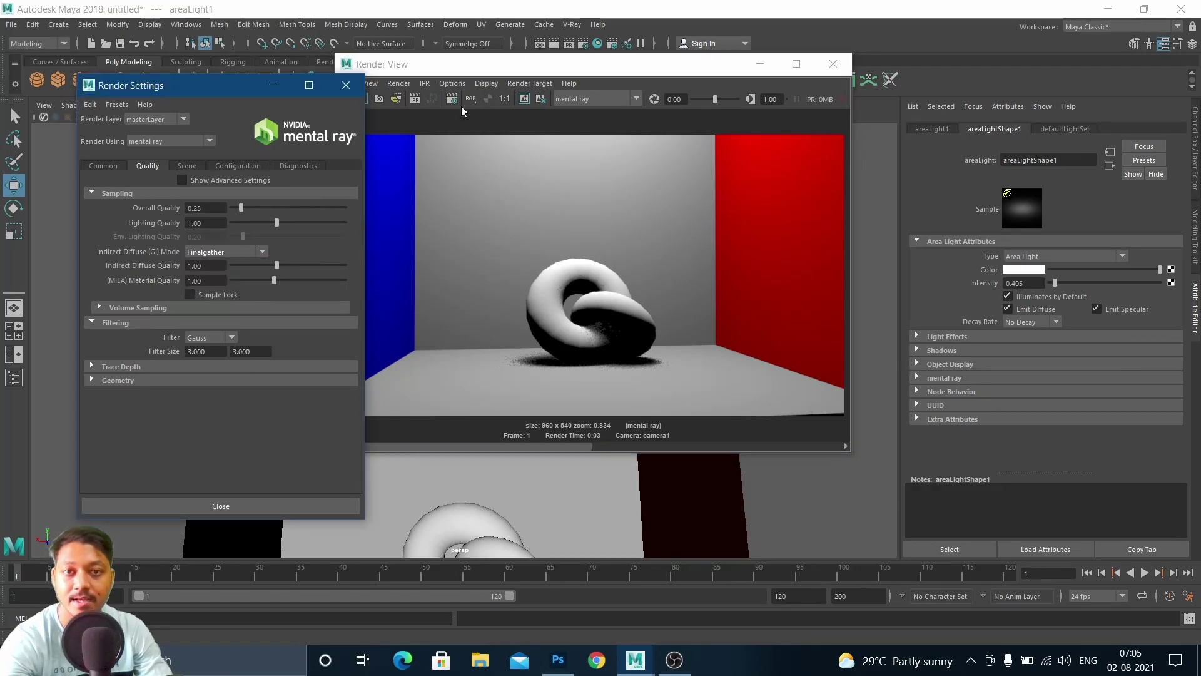
{"action": "left_click", "coordinate": [523, 115]}
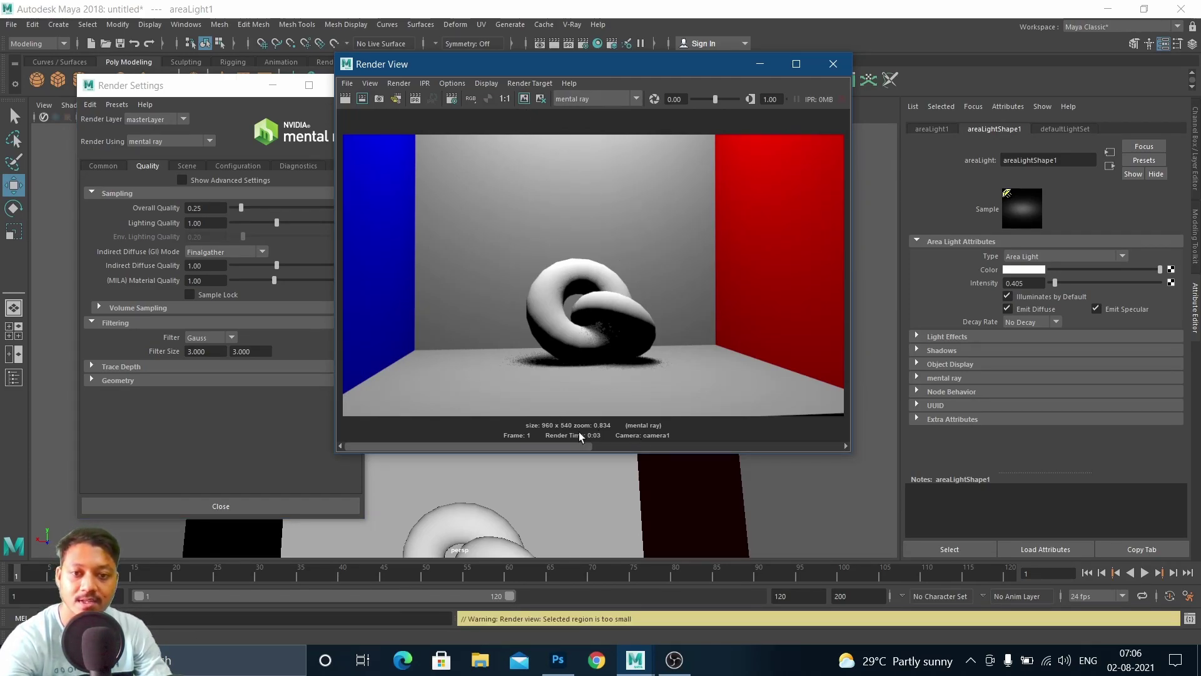
Re-render the camera1 view with Finalgather and inspect the red and blue bounce light and shadows around the tori.
{"action": "left_click", "coordinate": [346, 99]}
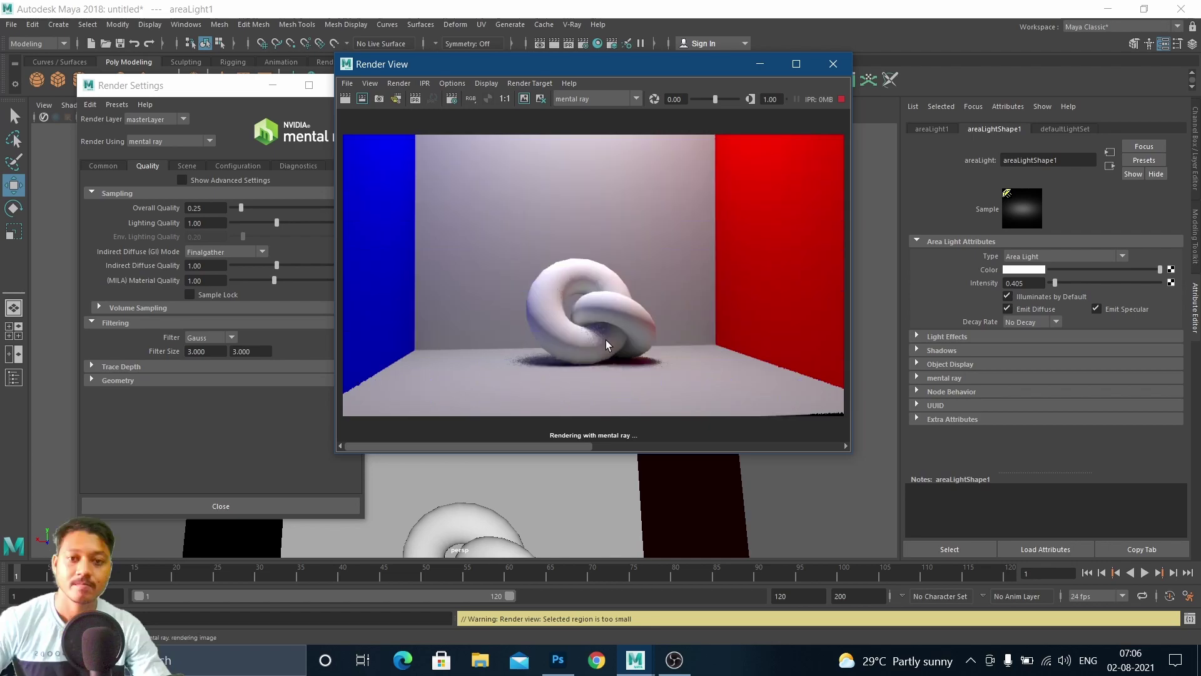
{"action": "scroll", "coordinate": [604, 341], "scroll_direction": "up", "scroll_amount": 3}
{"action": "scroll", "coordinate": [602, 344], "scroll_direction": "up", "scroll_amount": 2}
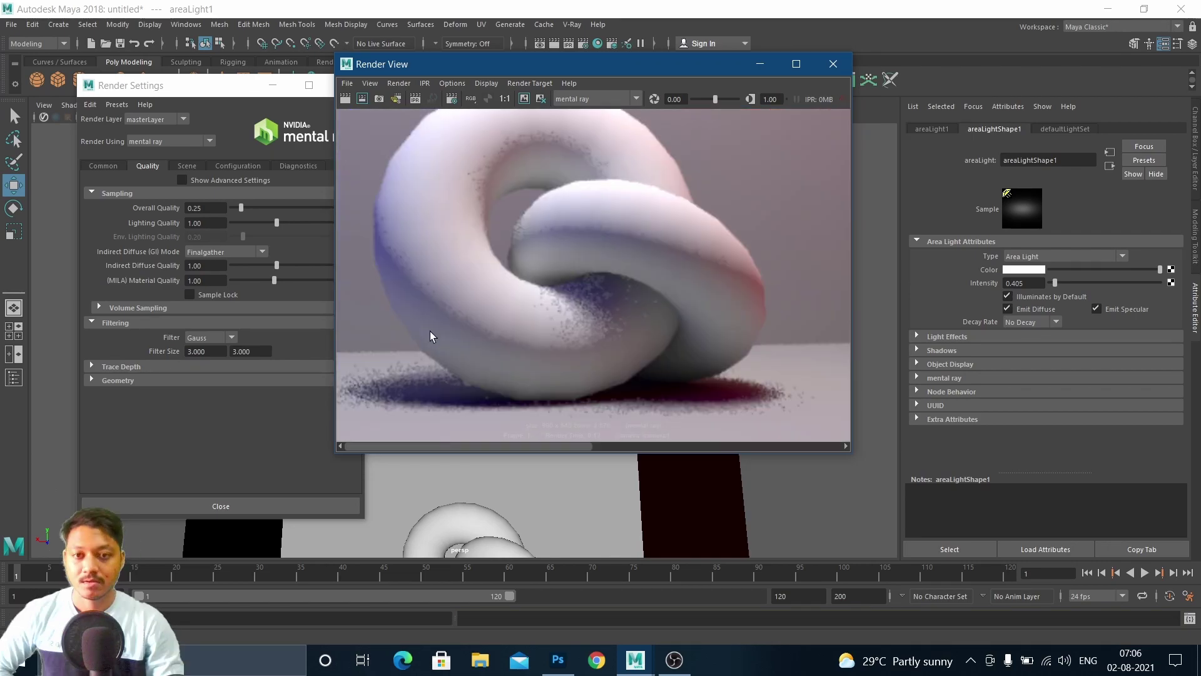
{"action": "scroll", "coordinate": [666, 316], "scroll_direction": "down", "scroll_amount": 4}
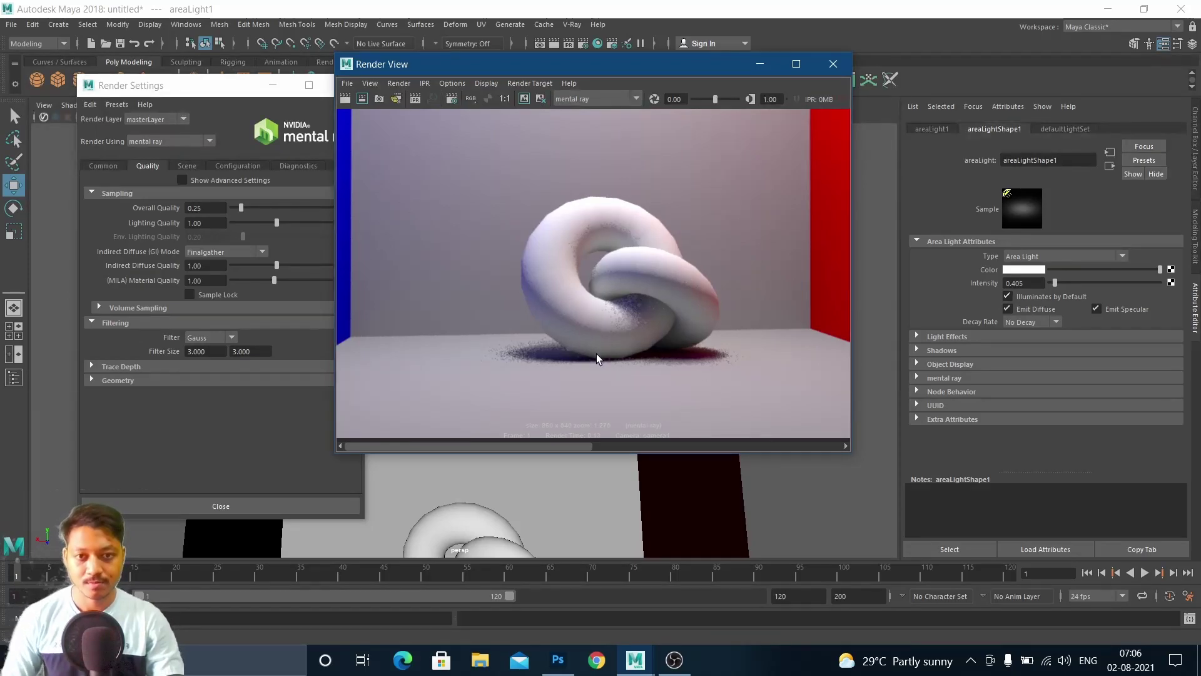
{"action": "scroll", "coordinate": [664, 335], "scroll_direction": "down", "scroll_amount": 2}
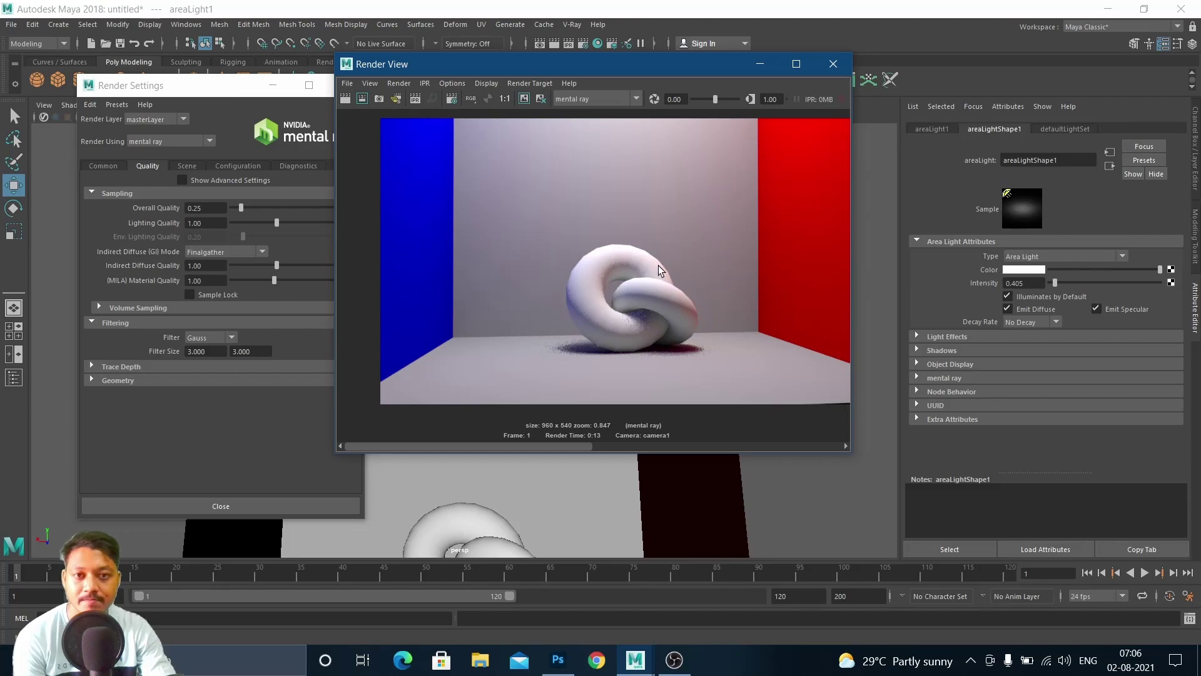
{"action": "left_click_drag", "start_coordinate": [588, 444], "coordinate": [493, 423]}
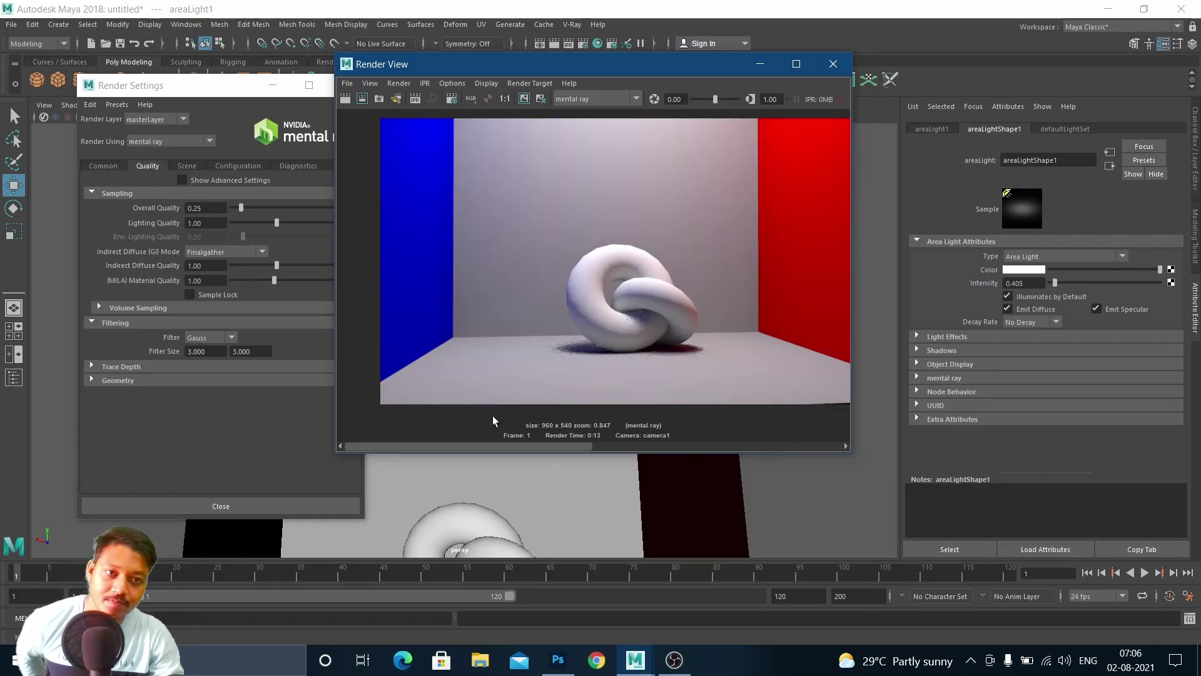
Close the render window and switch the renderer to V-Ray in the render settings.
{"action": "left_click", "coordinate": [834, 65]}
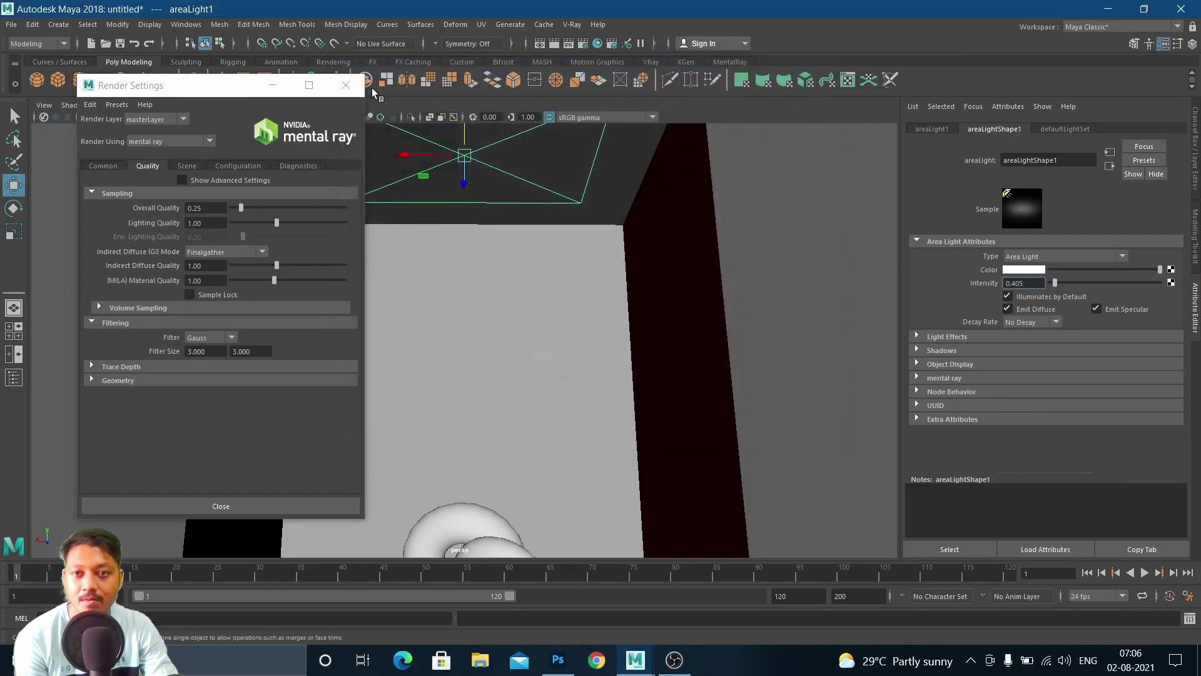
{"action": "left_click", "coordinate": [146, 141]}
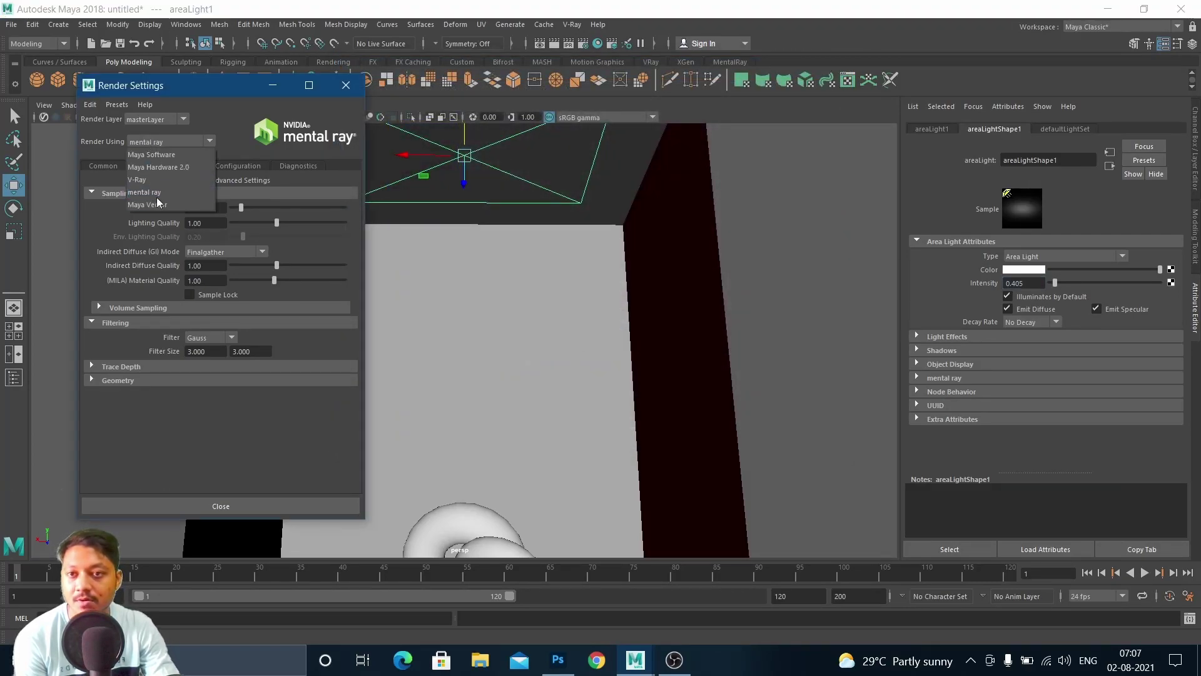
{"action": "left_click", "coordinate": [154, 186]}
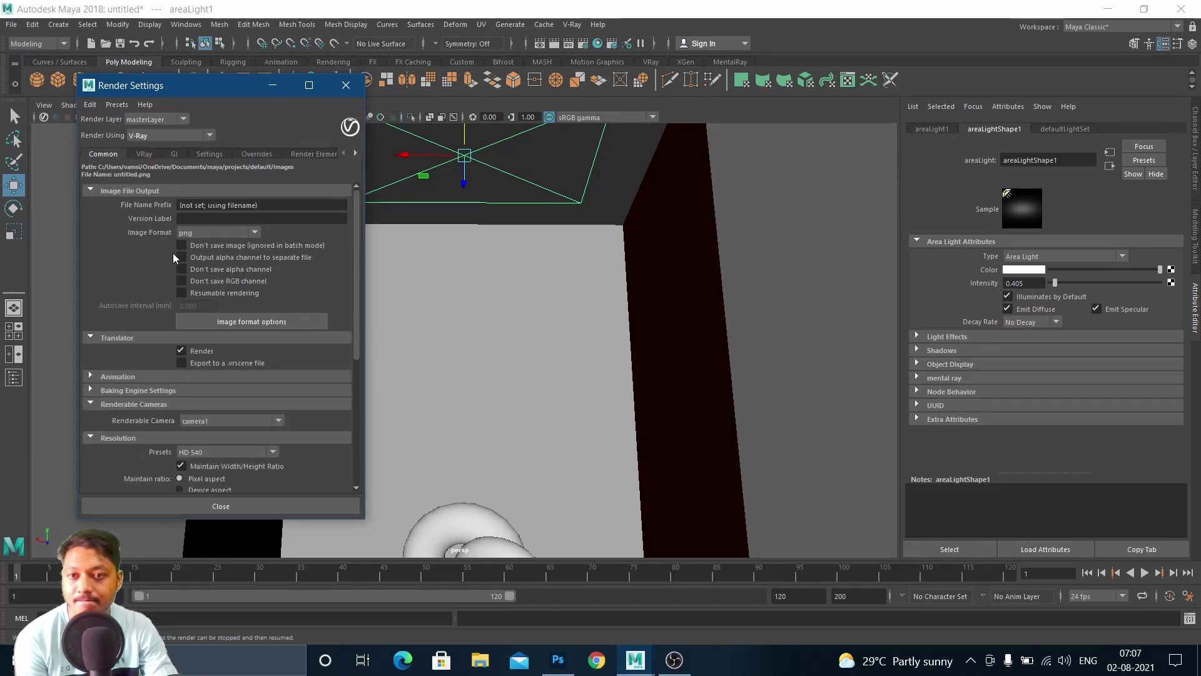
Turn on V-Ray GI with Light cache for primary bounces and Brute force for secondary bounces.
{"action": "scroll", "coordinate": [178, 288], "scroll_direction": "down", "scroll_amount": 3}
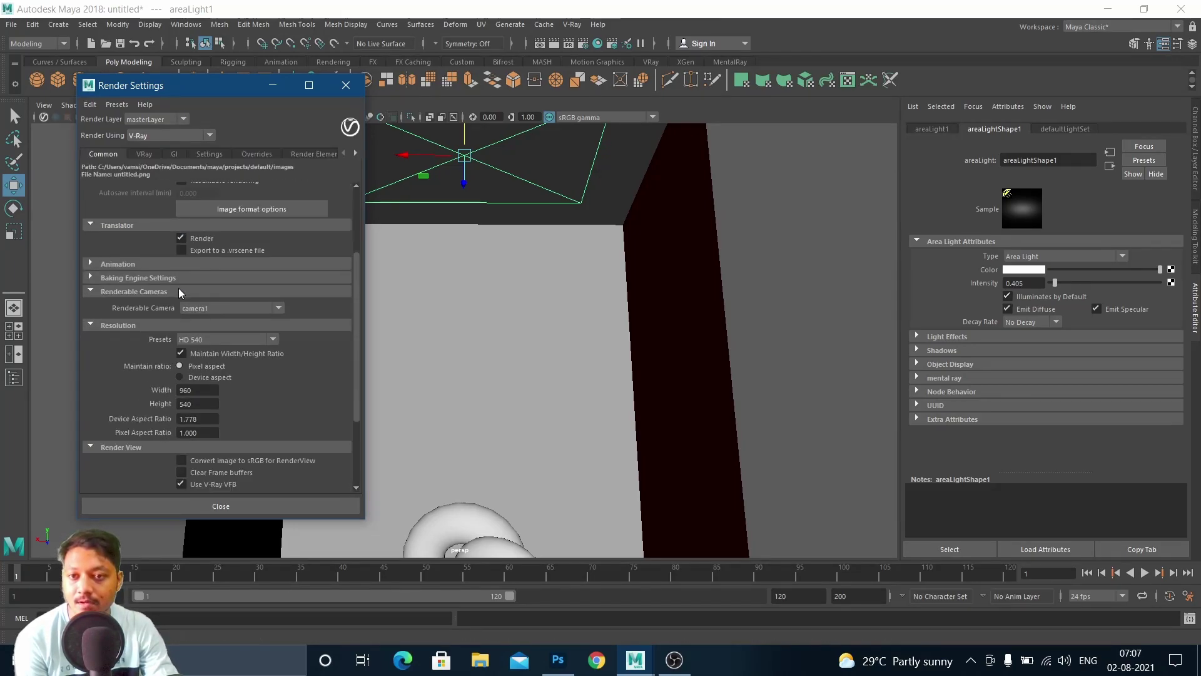
{"action": "left_click", "coordinate": [143, 154]}
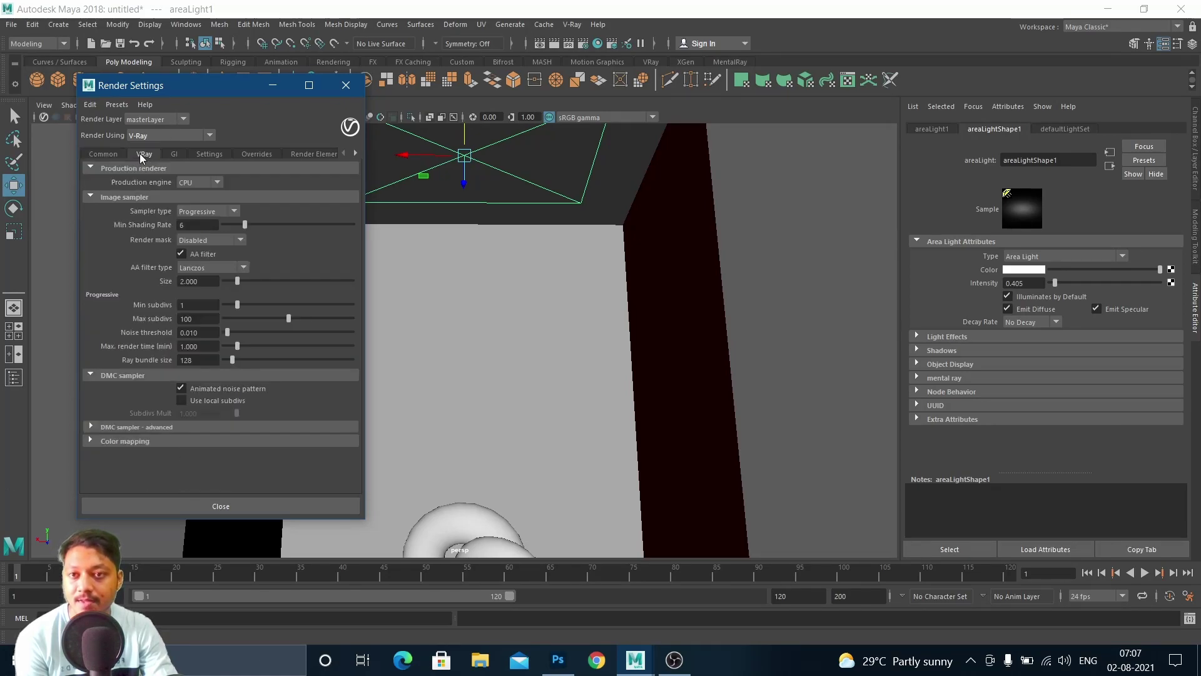
{"action": "left_click", "coordinate": [176, 154]}
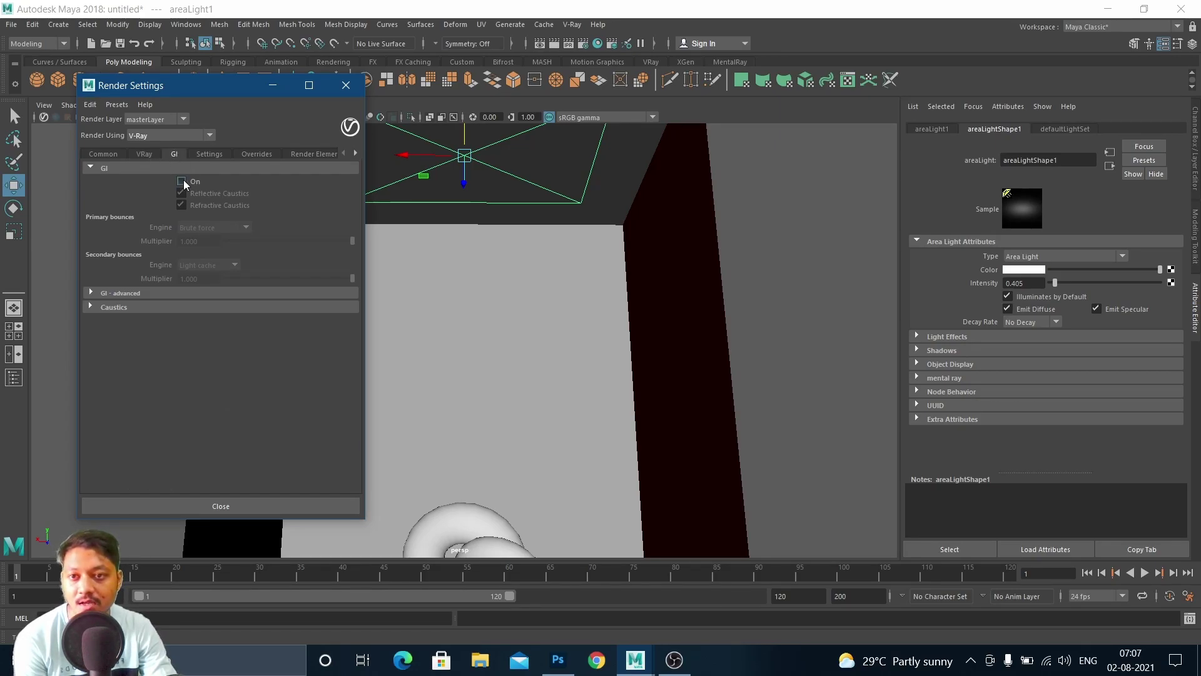
{"action": "left_click", "coordinate": [182, 180]}
{"action": "left_click", "coordinate": [205, 228]}
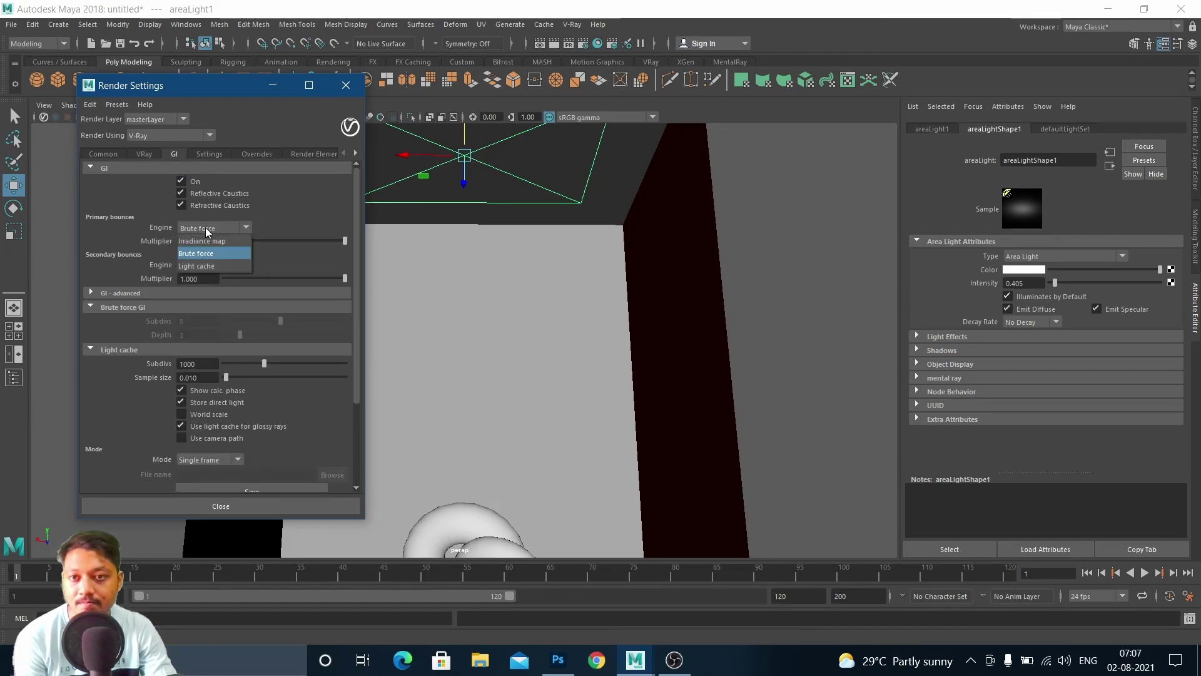
{"action": "left_click", "coordinate": [201, 265]}
{"action": "left_click", "coordinate": [201, 265]}
{"action": "left_click", "coordinate": [204, 291]}
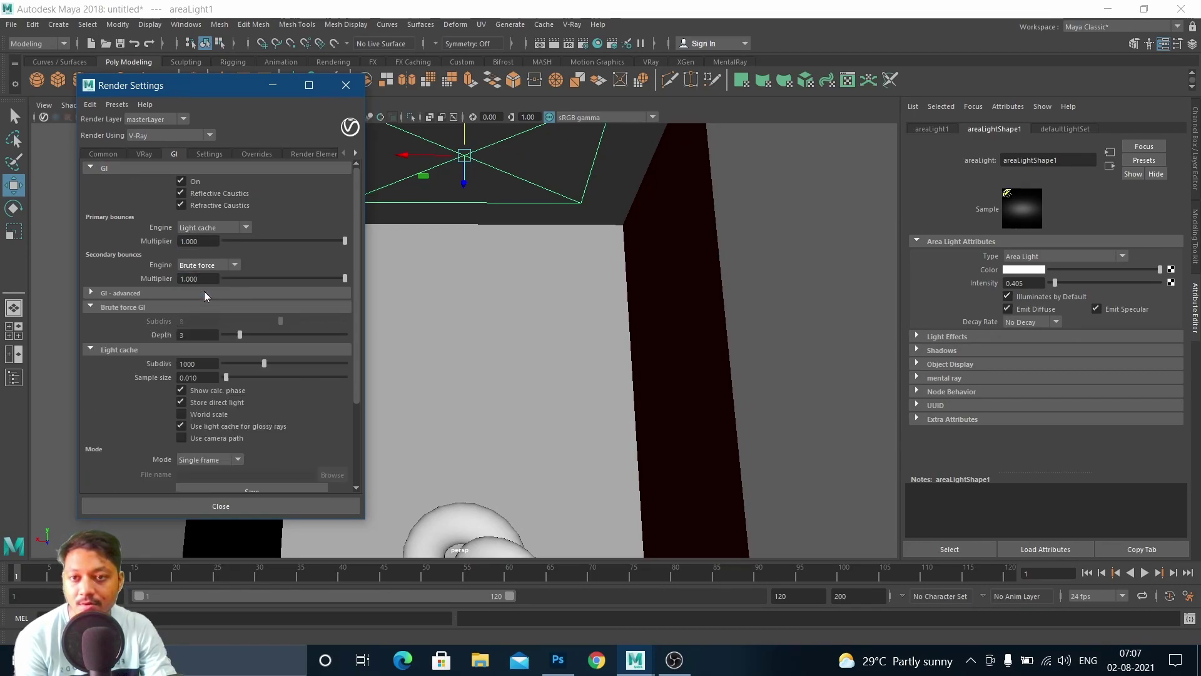
{"action": "left_click", "coordinate": [273, 89]}
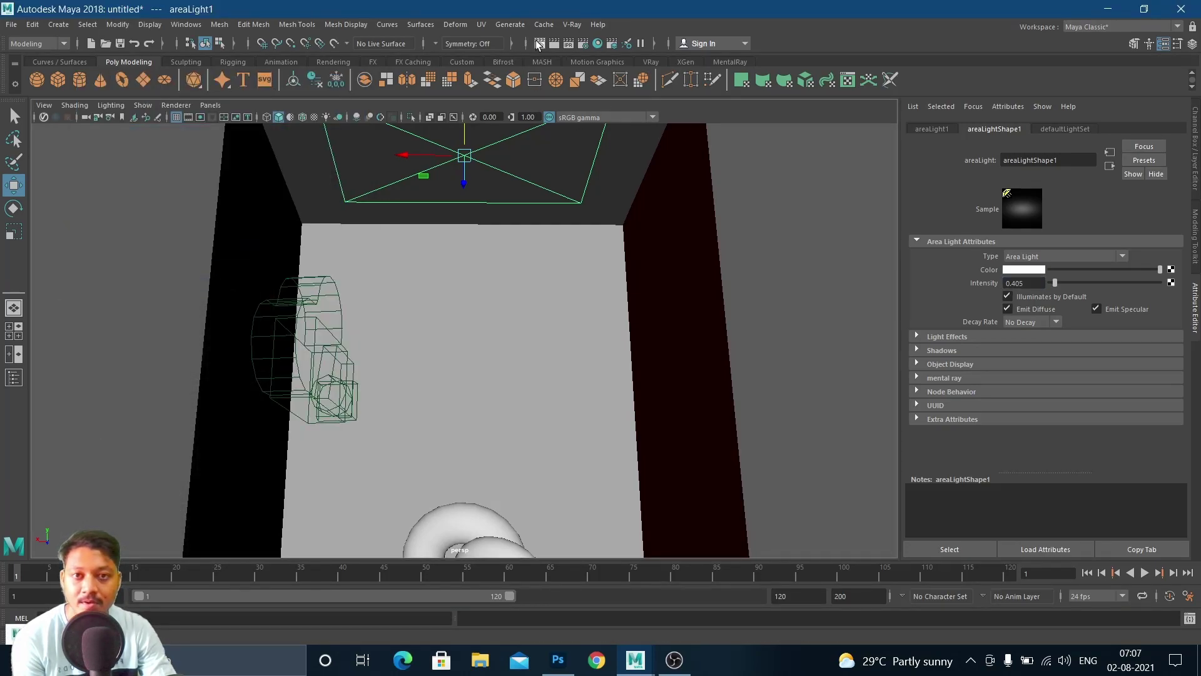
Bring up the render view window and turn off the Use V-Ray VFB option in the render settings.
{"action": "left_click", "coordinate": [538, 43]}
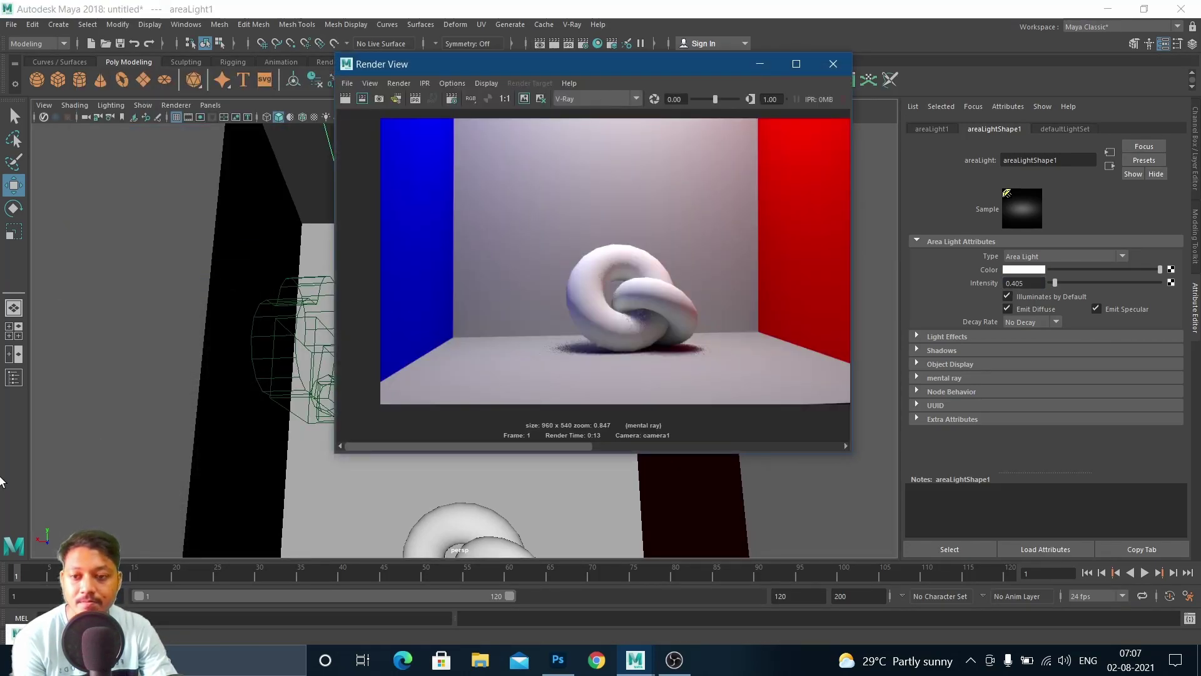
{"action": "left_click", "coordinate": [42, 634]}
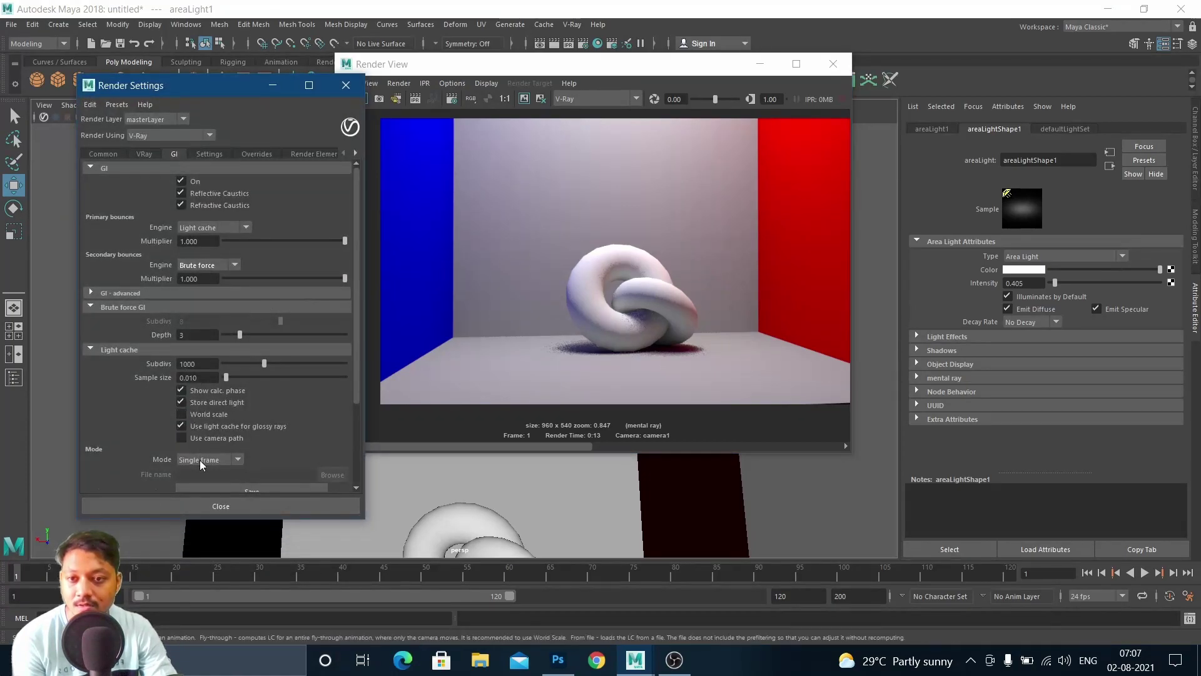
{"action": "scroll", "coordinate": [218, 237], "scroll_direction": "down", "scroll_amount": 2}
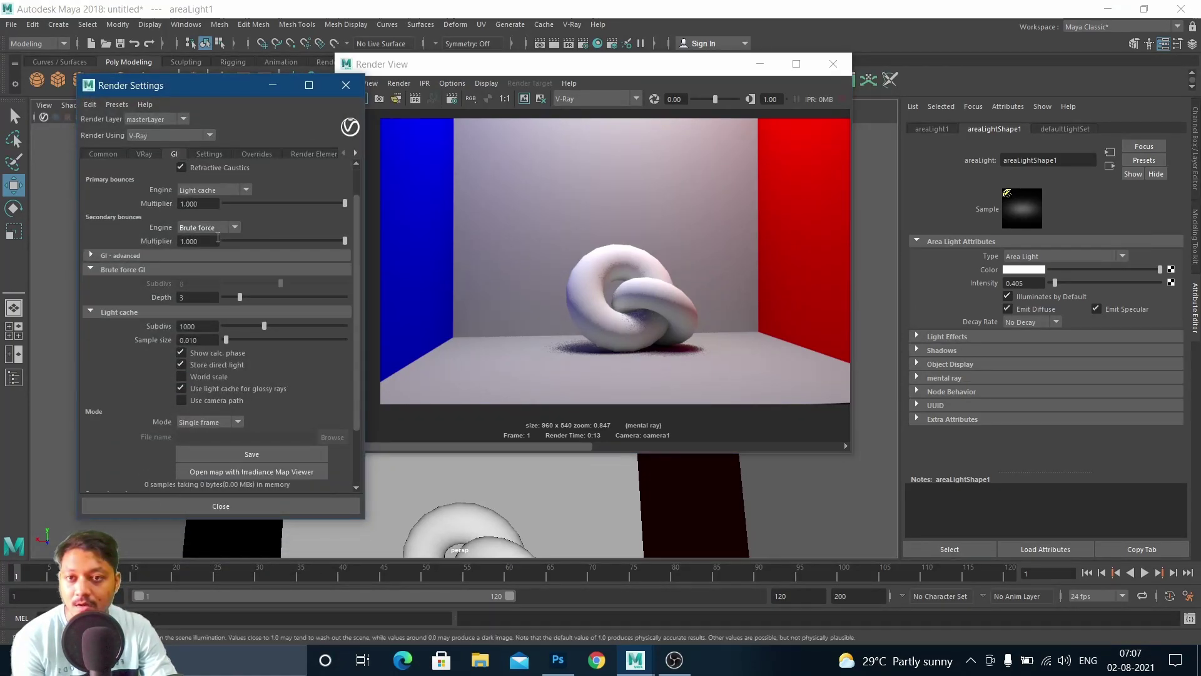
{"action": "scroll", "coordinate": [218, 236], "scroll_direction": "down", "scroll_amount": 4}
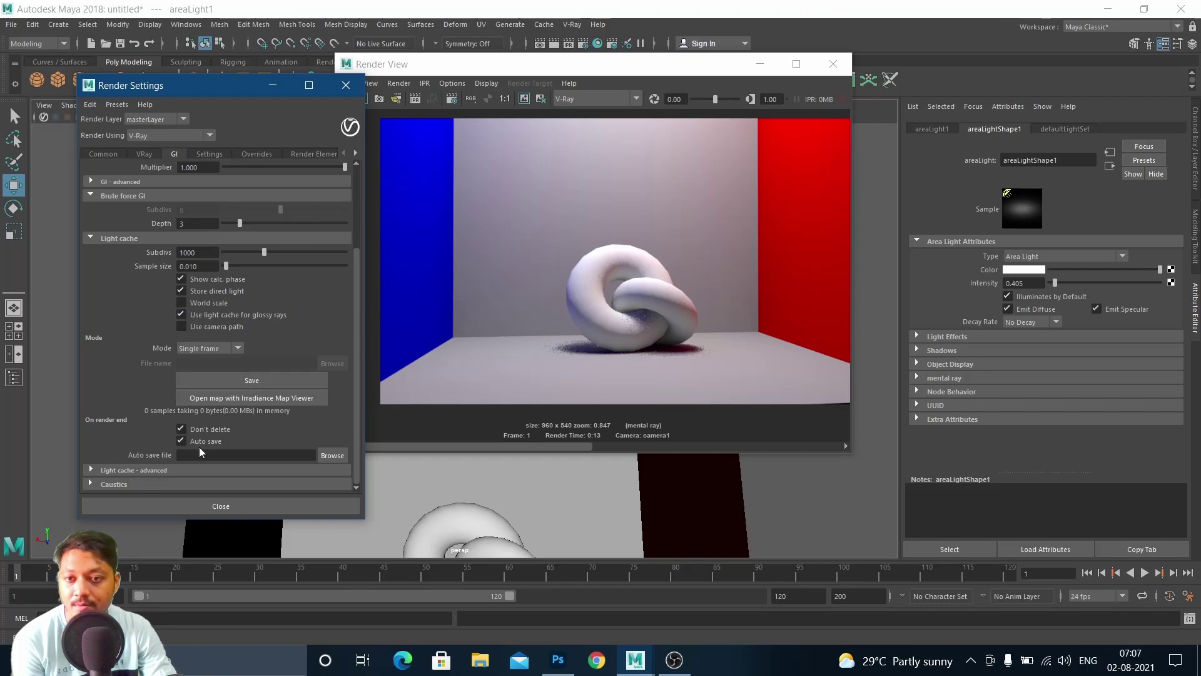
{"action": "scroll", "coordinate": [194, 392], "scroll_direction": "up", "scroll_amount": 6}
{"action": "left_click", "coordinate": [102, 153]}
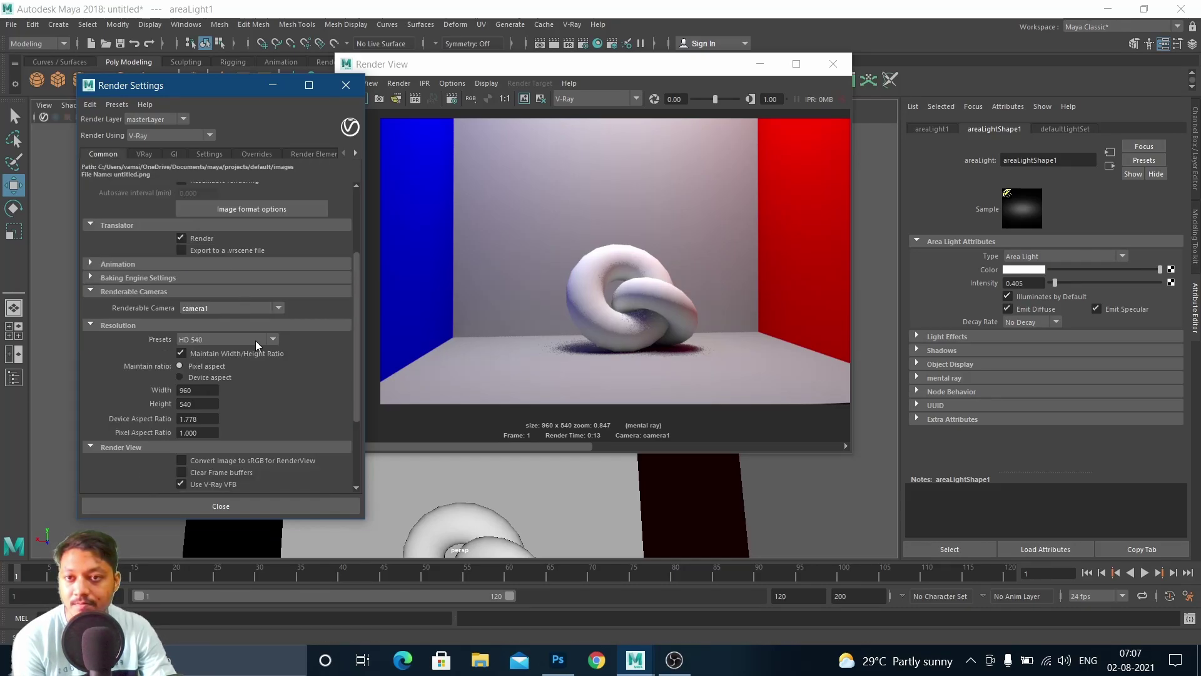
{"action": "scroll", "coordinate": [250, 343], "scroll_direction": "down", "scroll_amount": 5}
{"action": "left_click", "coordinate": [181, 370]}
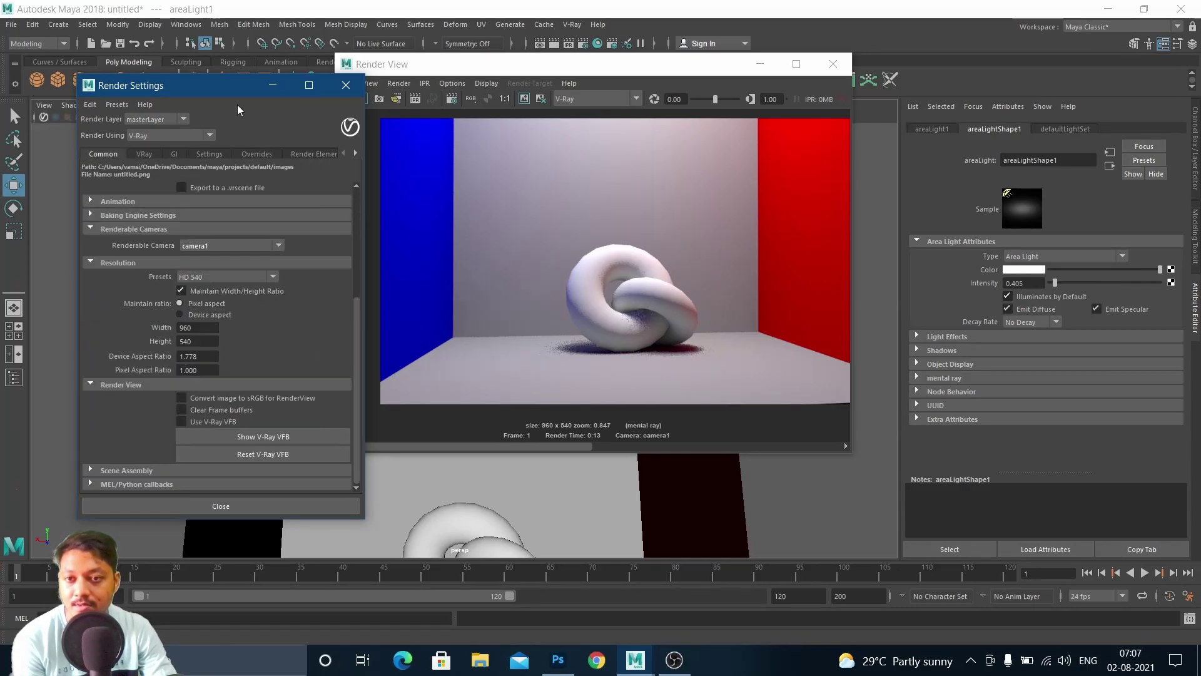
{"action": "left_click", "coordinate": [273, 85]}
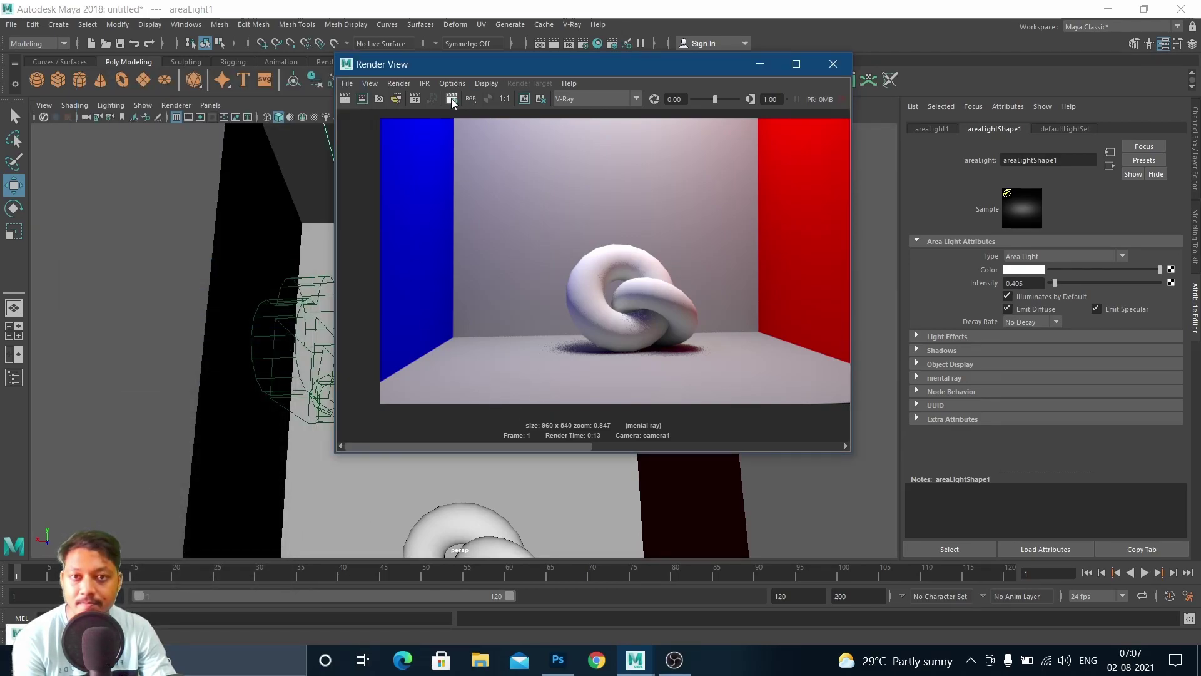
Render the camera1 view with V-Ray and inspect the bounce light on the tori up close.
{"action": "left_click", "coordinate": [524, 99]}
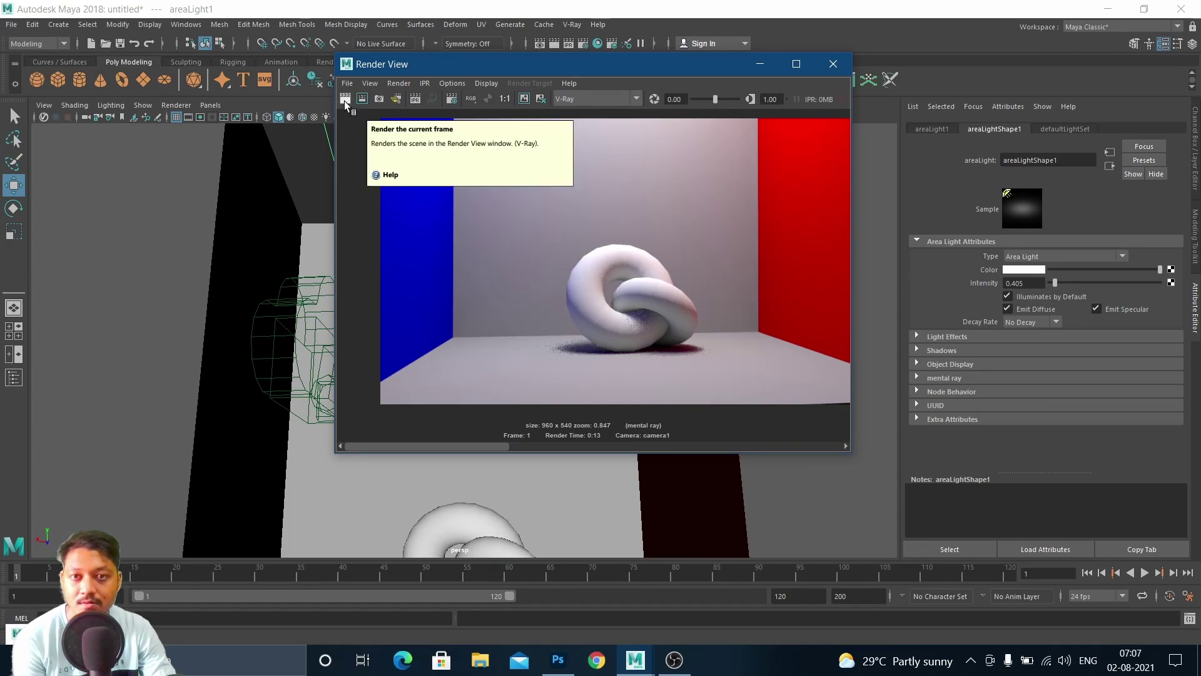
{"action": "left_click", "coordinate": [410, 84]}
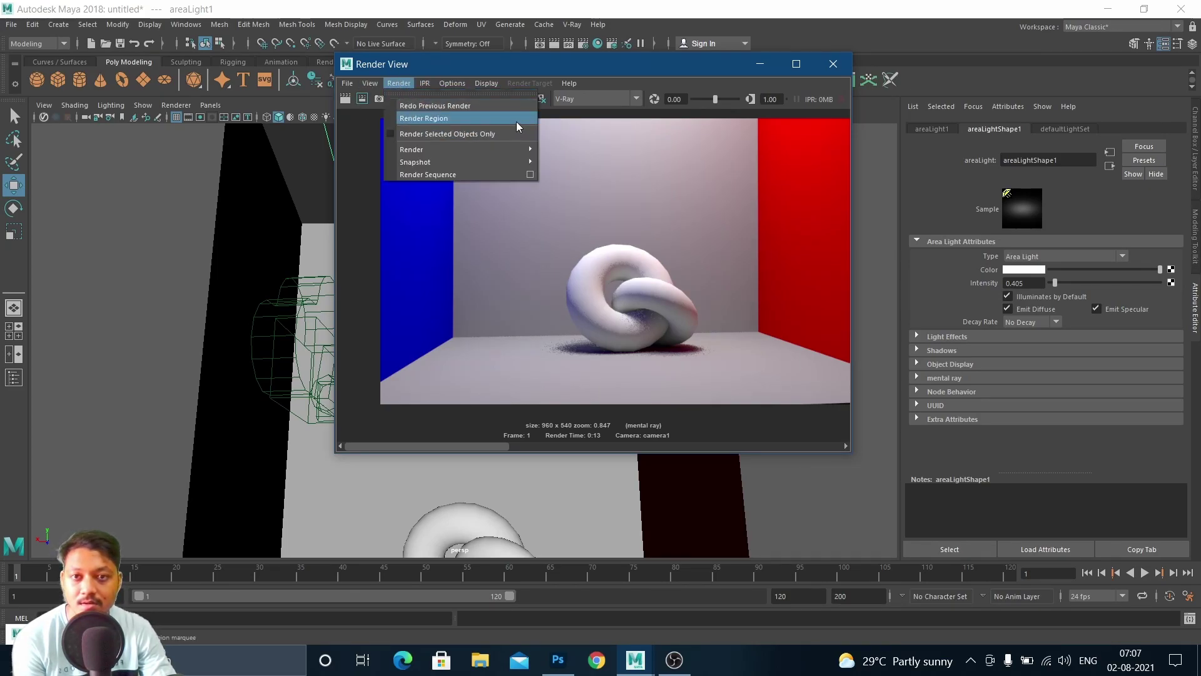
{"action": "mouse_move", "coordinate": [497, 147]}
{"action": "left_click", "coordinate": [582, 175]}
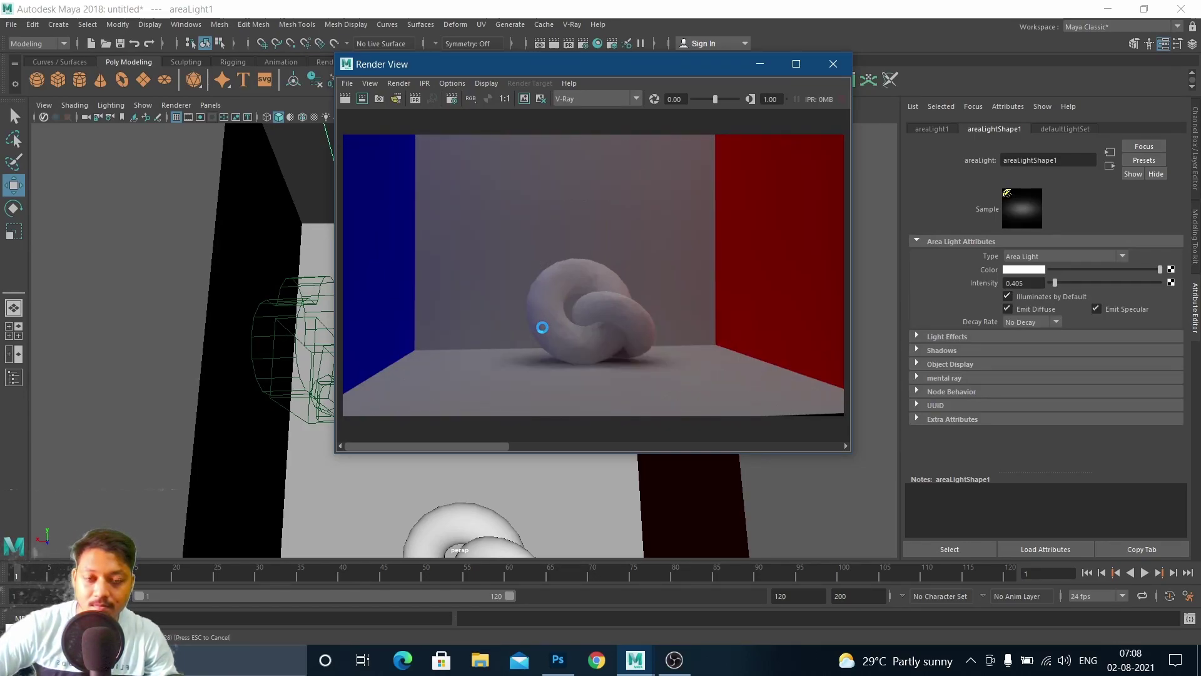
{"action": "scroll", "coordinate": [573, 312], "scroll_direction": "up", "scroll_amount": 8}
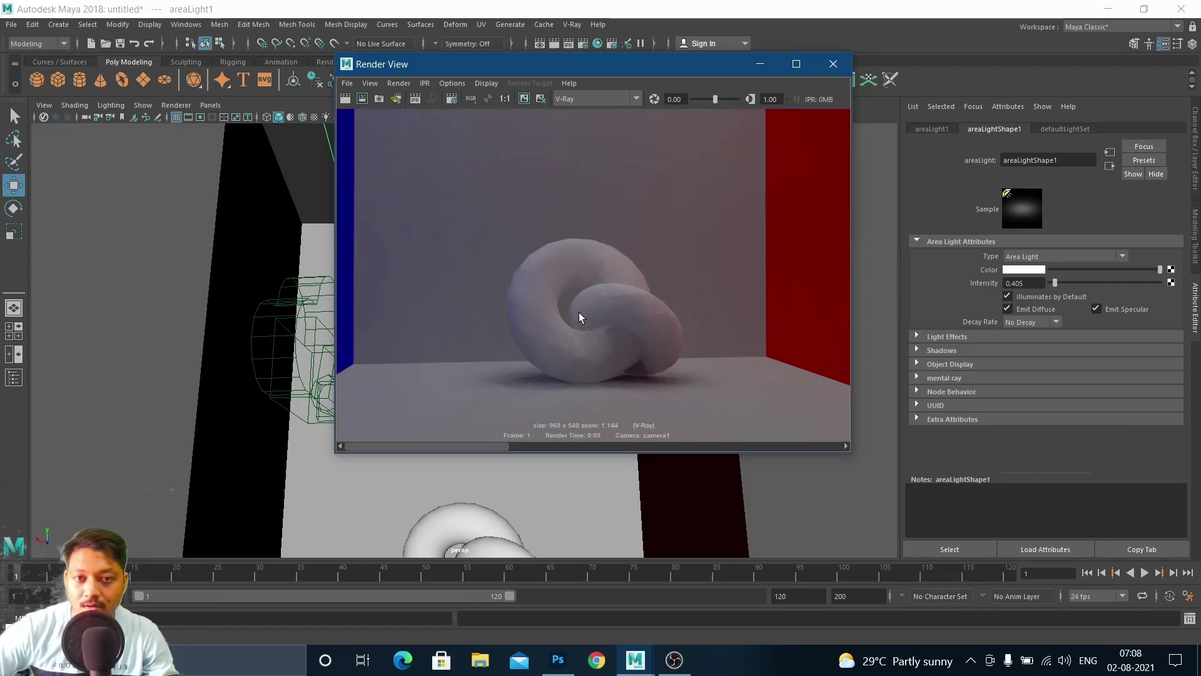
{"action": "scroll", "coordinate": [569, 337], "scroll_direction": "down", "scroll_amount": 7}
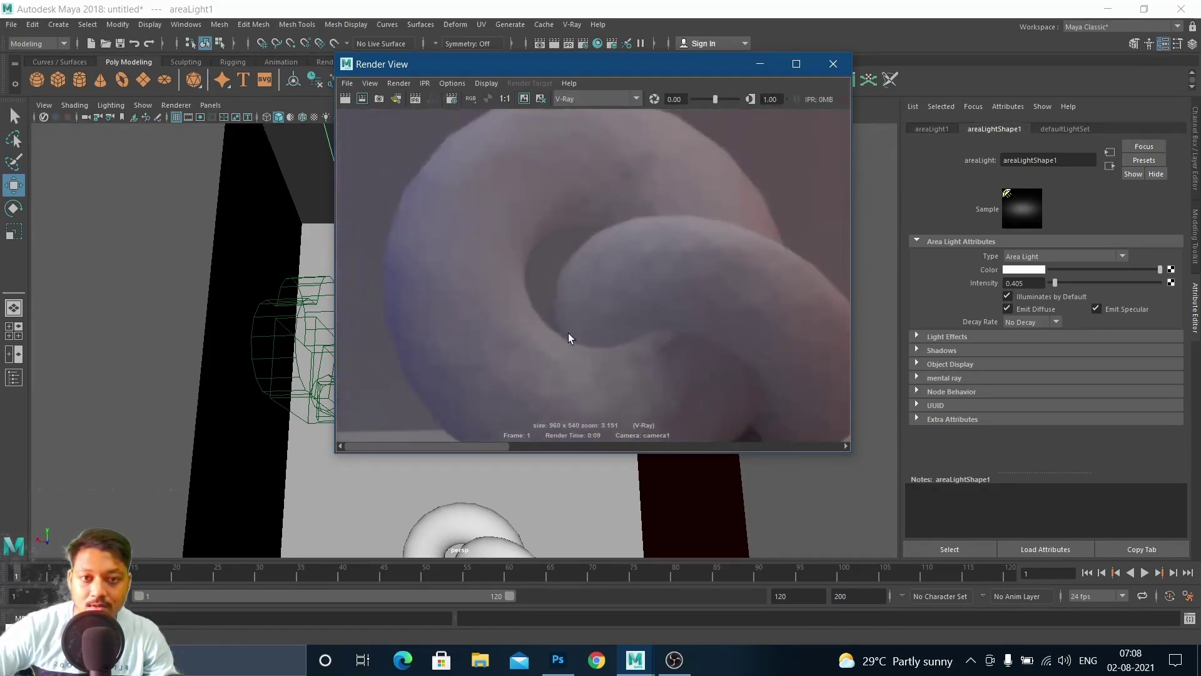
Set the V-Ray GI engines to Brute force for primary bounces and Light cache for secondary bounces.
{"action": "left_click", "coordinate": [39, 634]}
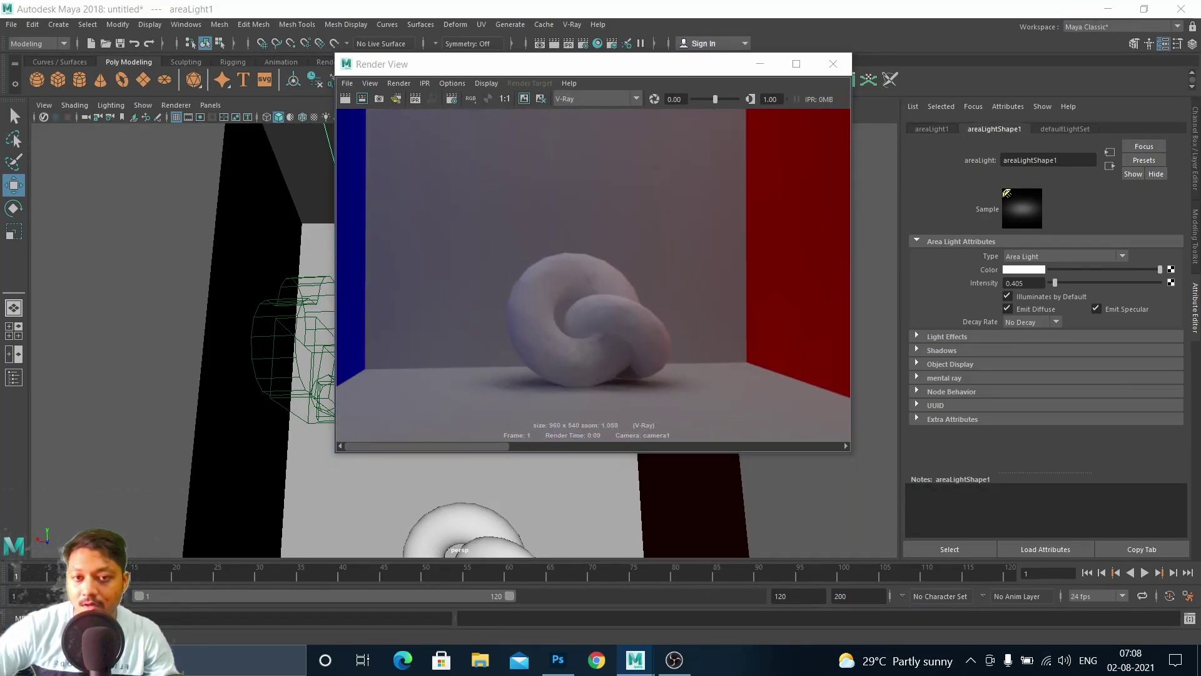
{"action": "left_click", "coordinate": [173, 154]}
{"action": "left_click", "coordinate": [215, 228]}
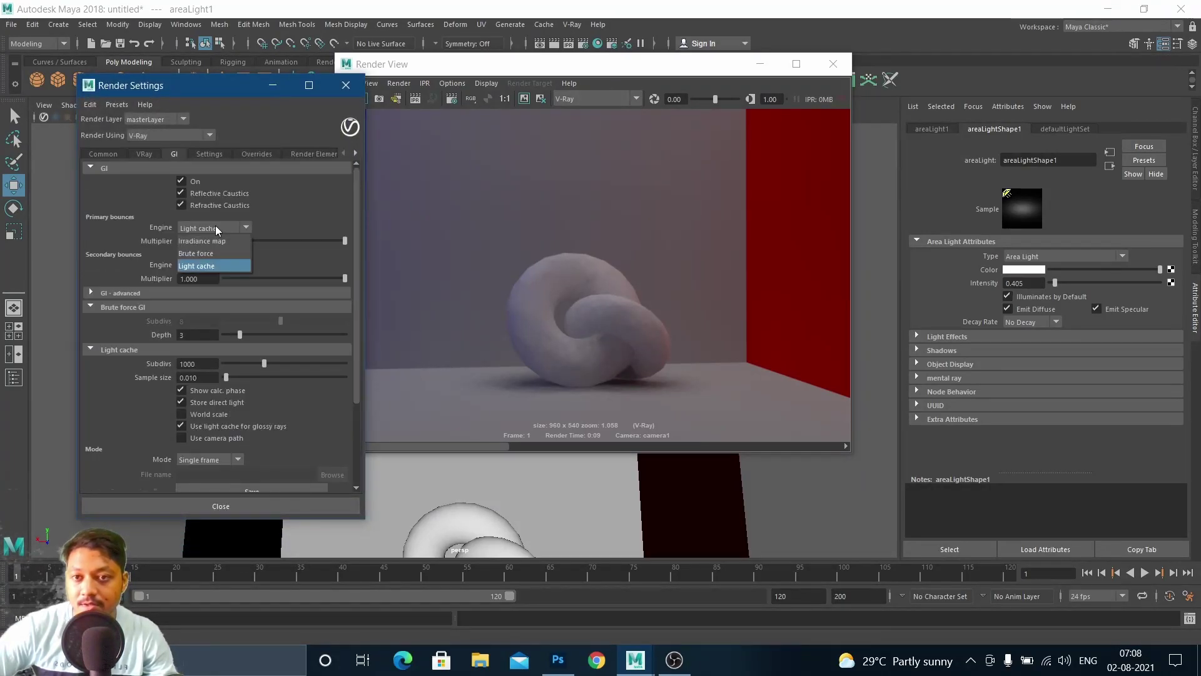
{"action": "left_click", "coordinate": [201, 254]}
{"action": "left_click", "coordinate": [213, 265]}
{"action": "left_click", "coordinate": [199, 306]}
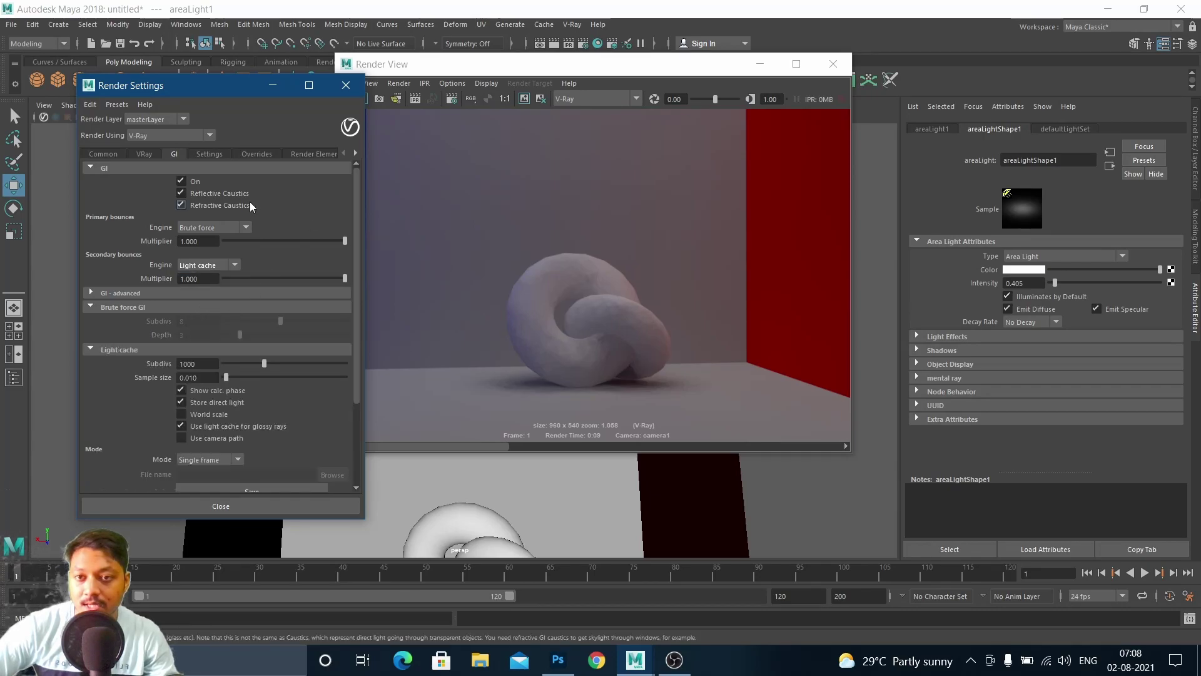
{"action": "left_click", "coordinate": [273, 85]}
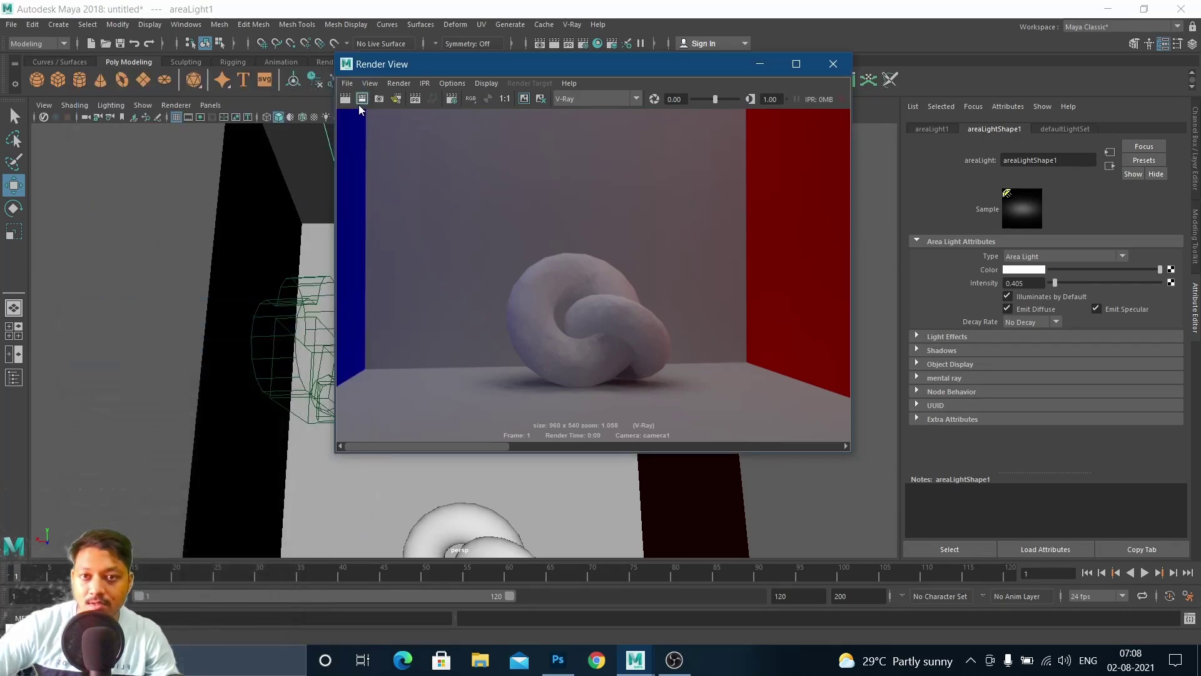
Re-render the camera1 view with the swapped GI engines, and raise the area light's intensity to 1.618.
{"action": "left_click", "coordinate": [345, 98]}
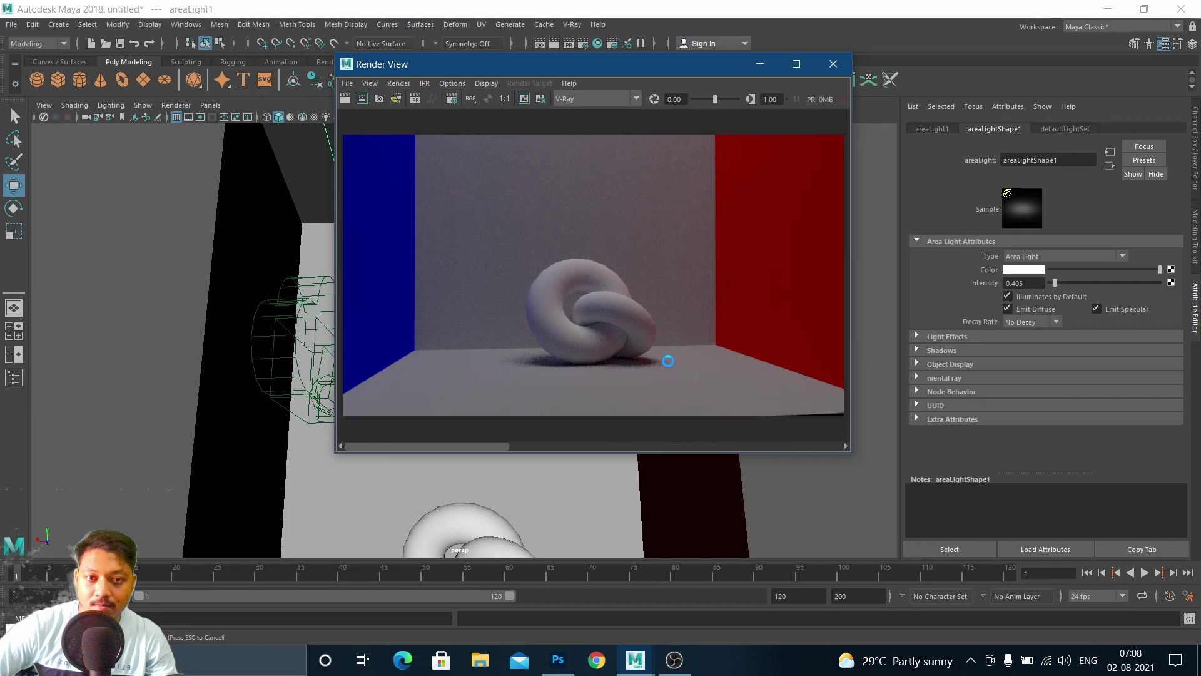
{"action": "scroll", "coordinate": [628, 313], "scroll_direction": "up", "scroll_amount": 2}
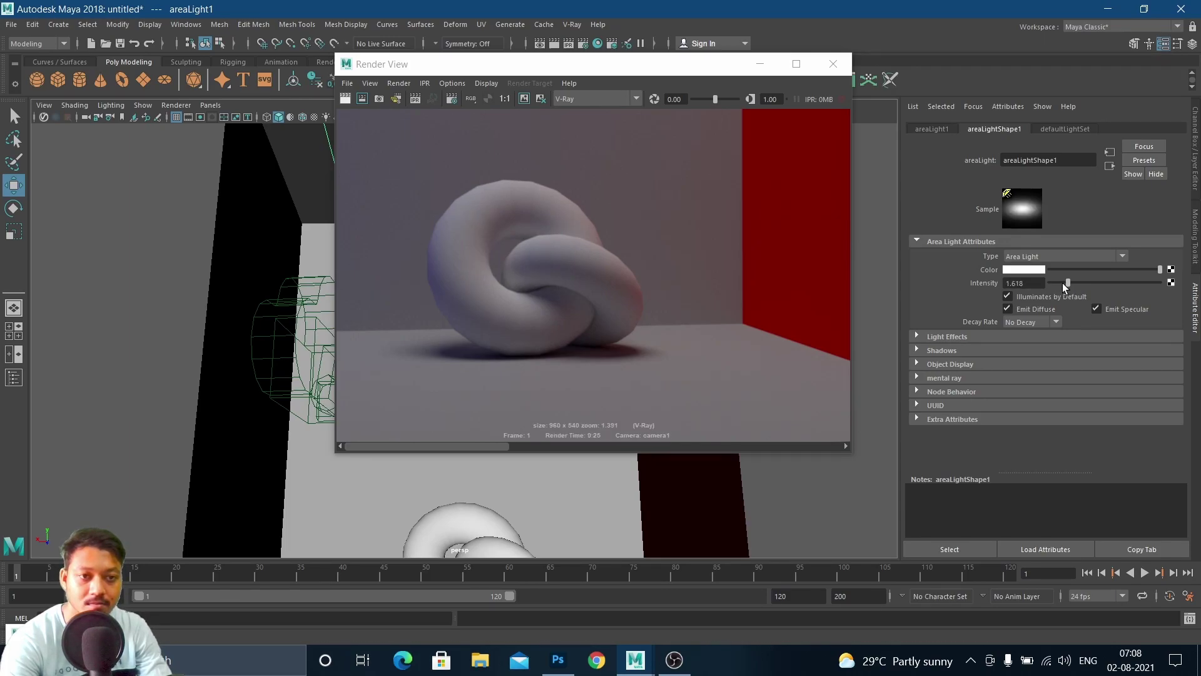
{"action": "scroll", "coordinate": [432, 190], "scroll_direction": "down", "scroll_amount": 3}
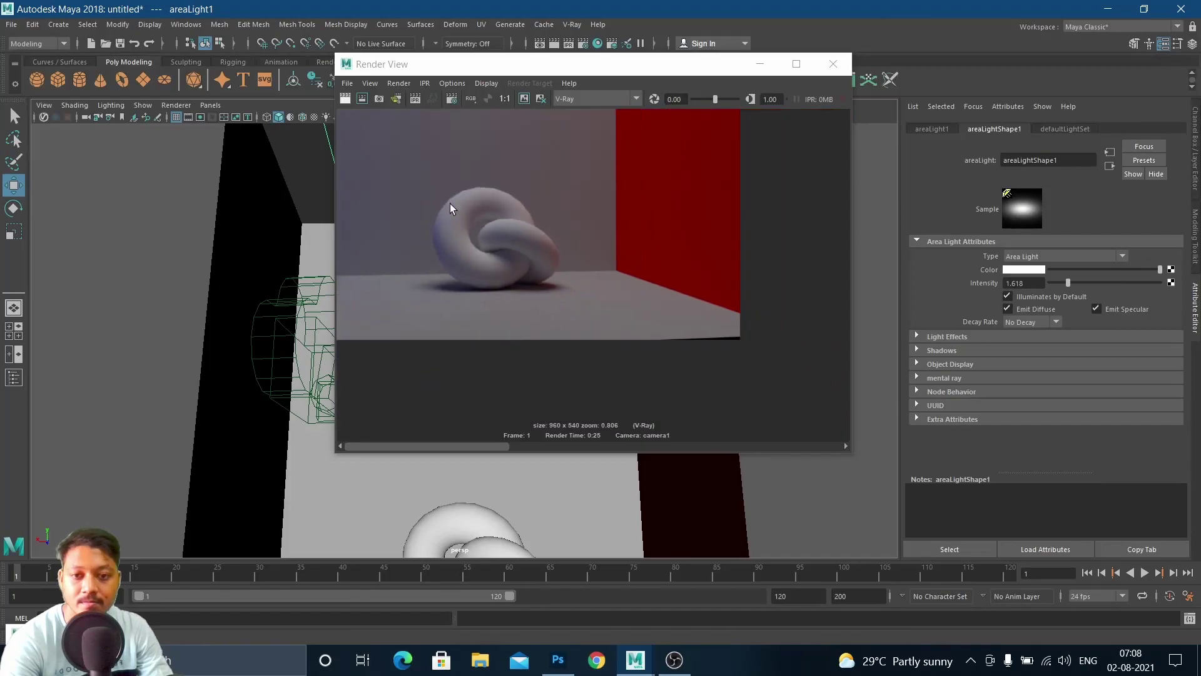
Render the camera1 view again with the brighter area light.
{"action": "left_click", "coordinate": [682, 279]}
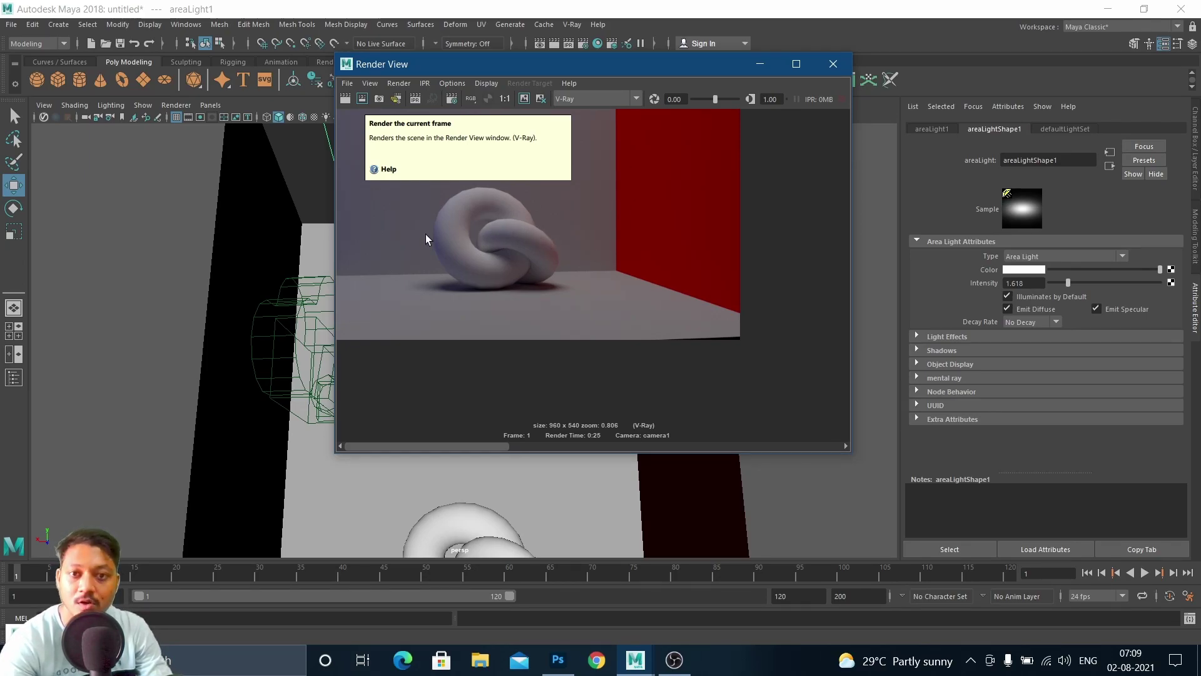
{"action": "left_click", "coordinate": [340, 99]}
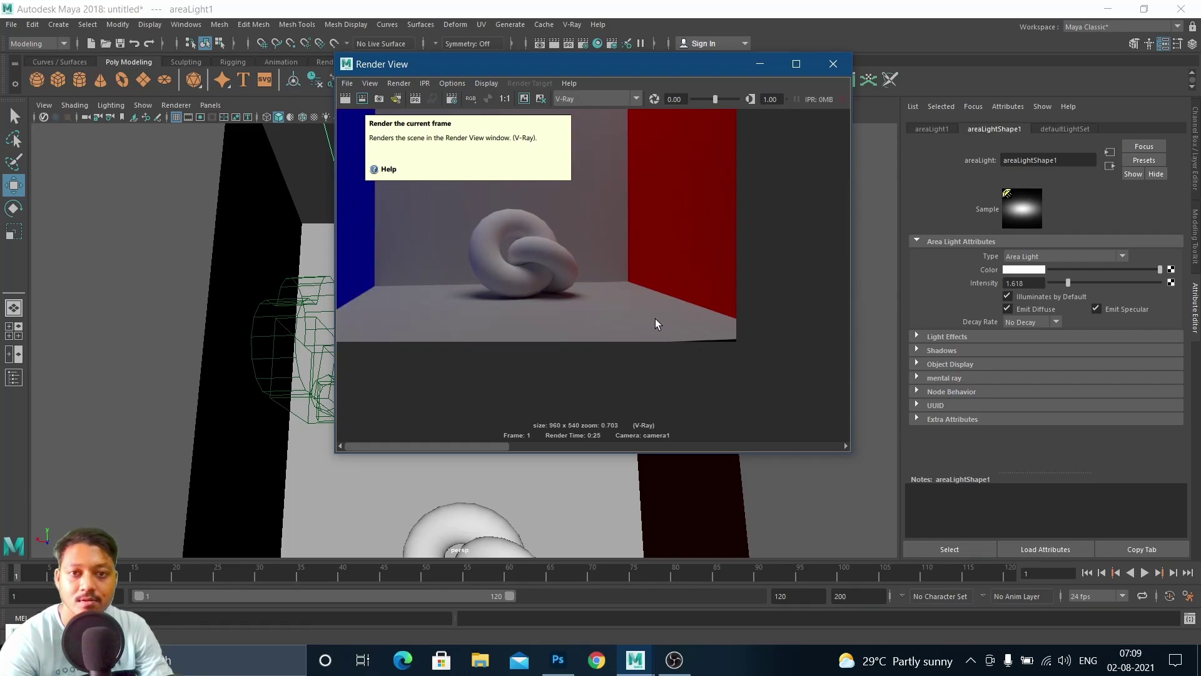
{"action": "scroll", "coordinate": [610, 294], "scroll_direction": "down", "scroll_amount": 3}
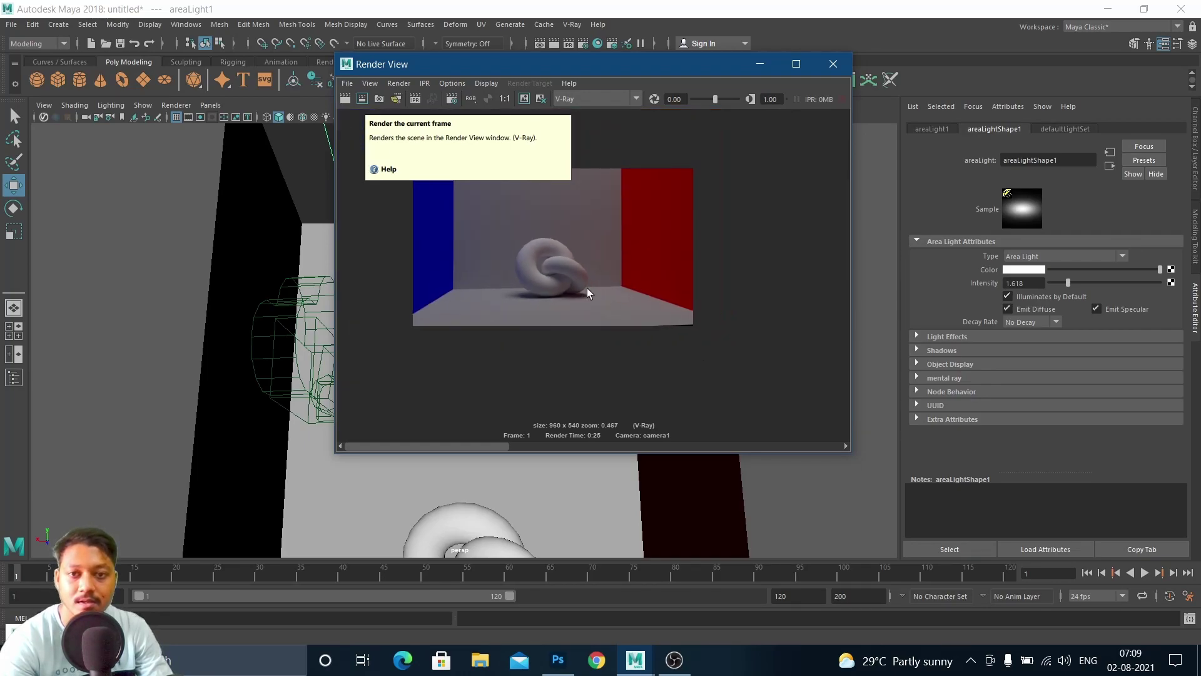
{"action": "middle_click_drag", "start_coordinate": [542, 254], "coordinate": [565, 282], "text": "alt"}
{"action": "scroll", "coordinate": [561, 285], "scroll_direction": "up", "scroll_amount": 2}
{"action": "left_click", "coordinate": [346, 99]}
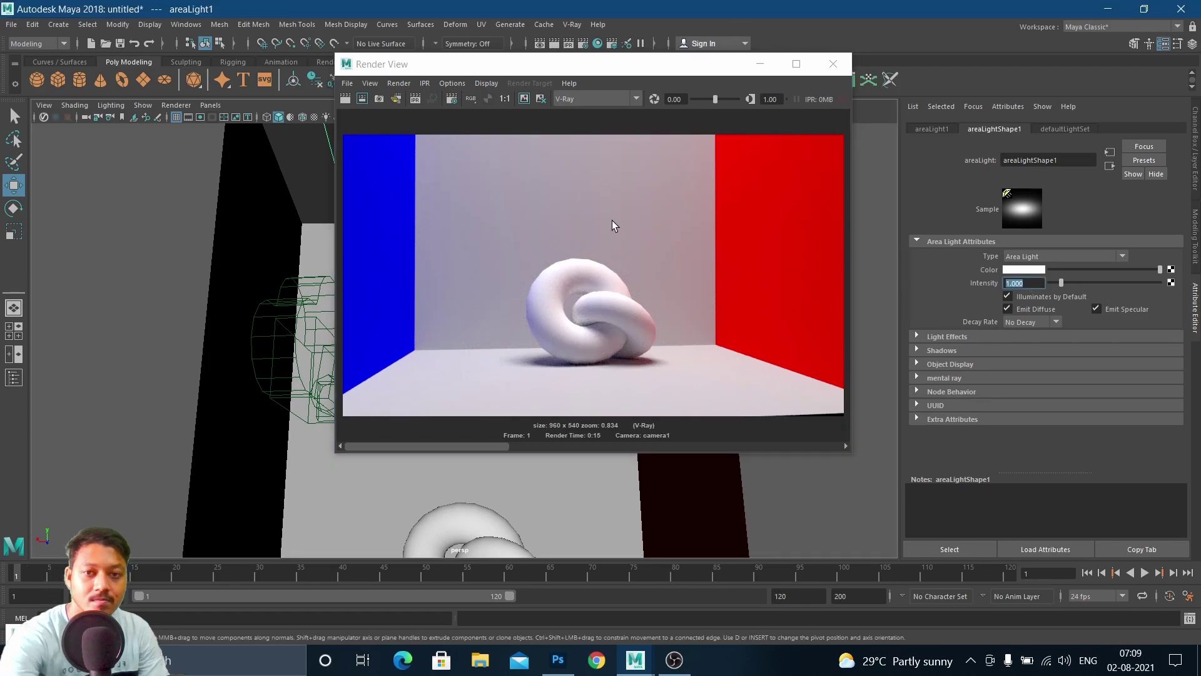
Re-render with the area light's intensity at 1 and compare the V-Ray image with the stored mental ray render.
{"action": "left_click", "coordinate": [345, 100]}
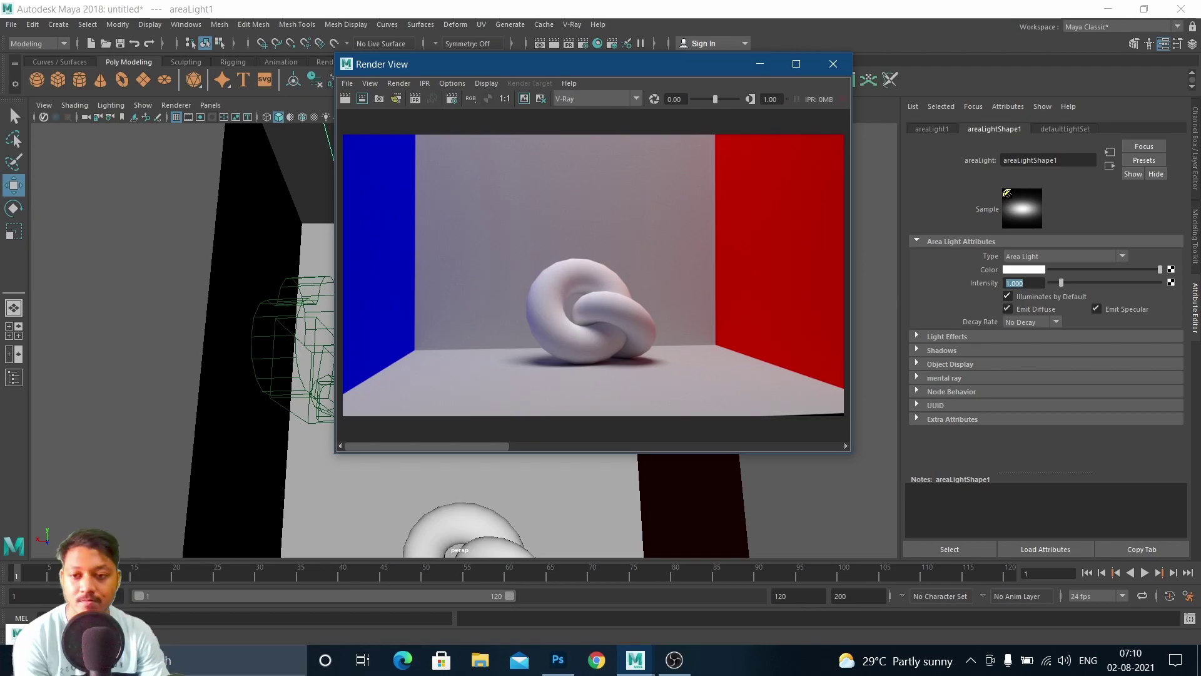
{"action": "left_click", "coordinate": [59, 633]}
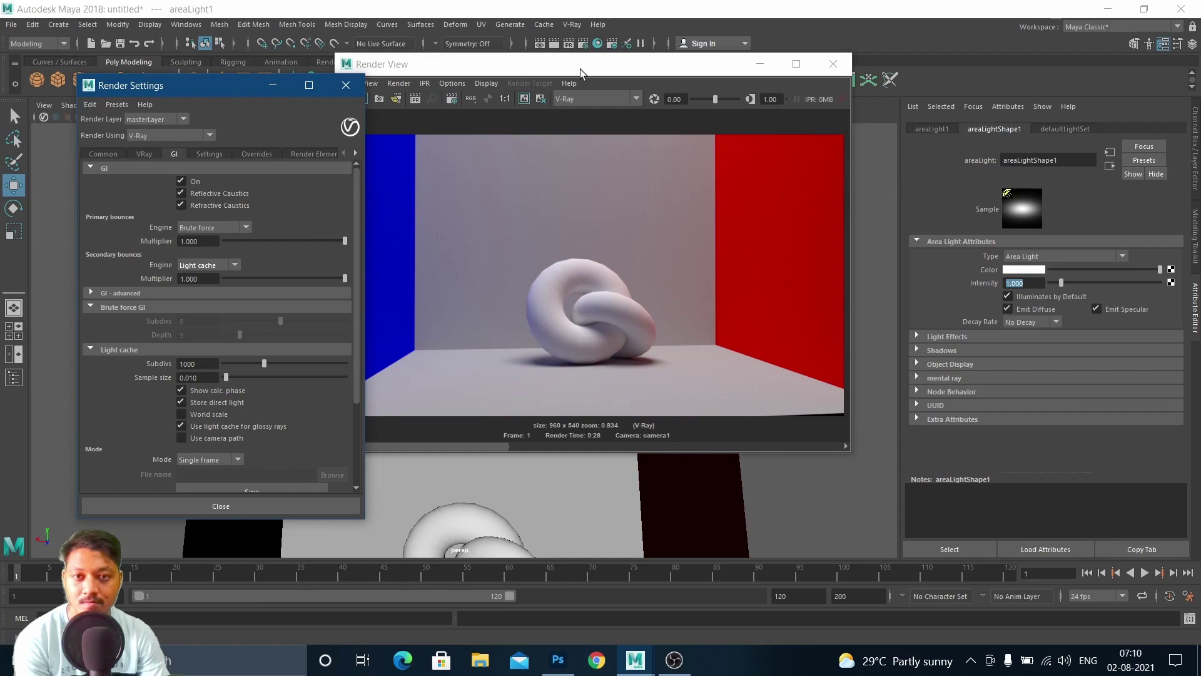
{"action": "left_click", "coordinate": [544, 70]}
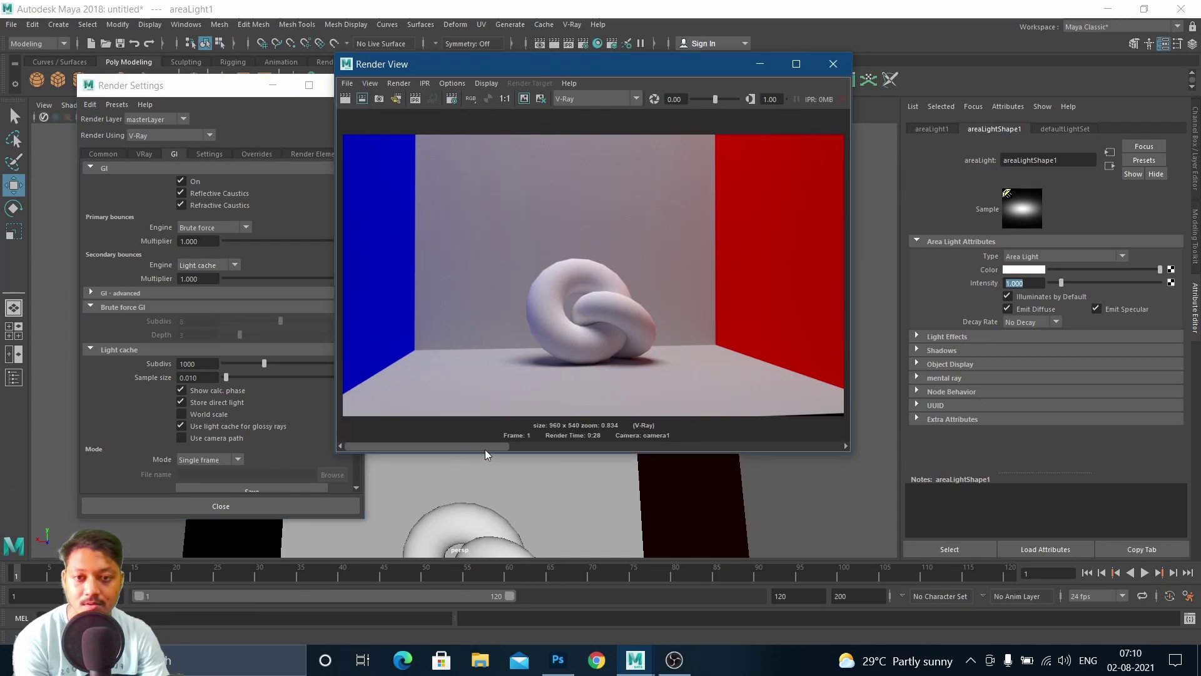
{"action": "left_click", "coordinate": [520, 447]}
{"action": "left_click_drag", "start_coordinate": [601, 447], "coordinate": [663, 434]}
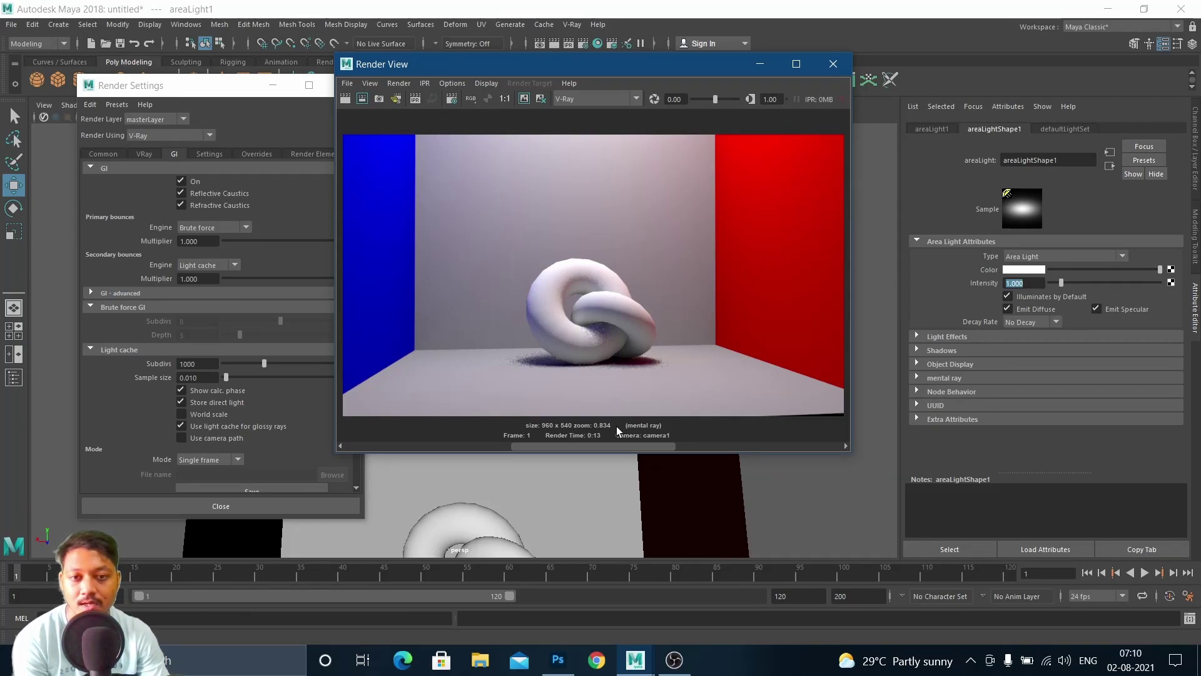
{"action": "left_click_drag", "start_coordinate": [529, 446], "coordinate": [470, 446]}
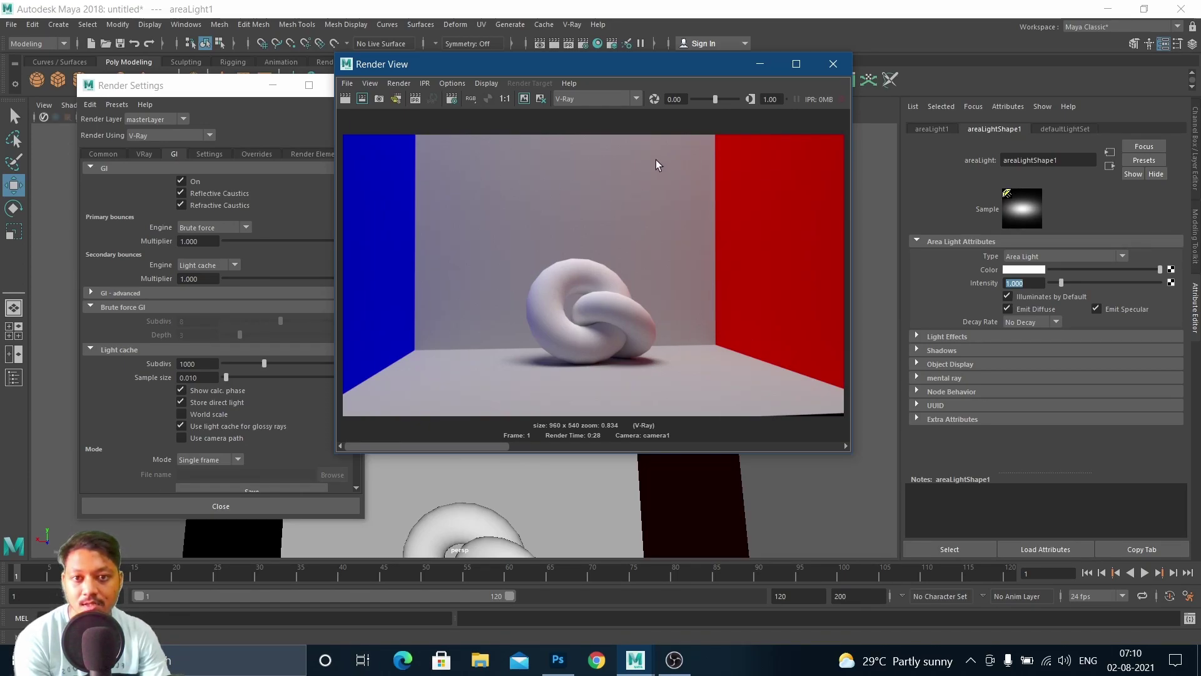
Raise the area light's intensity to 1.676 and re-render the camera1 view with V-Ray.
{"action": "left_click_drag", "start_coordinate": [1062, 282], "coordinate": [1069, 283]}
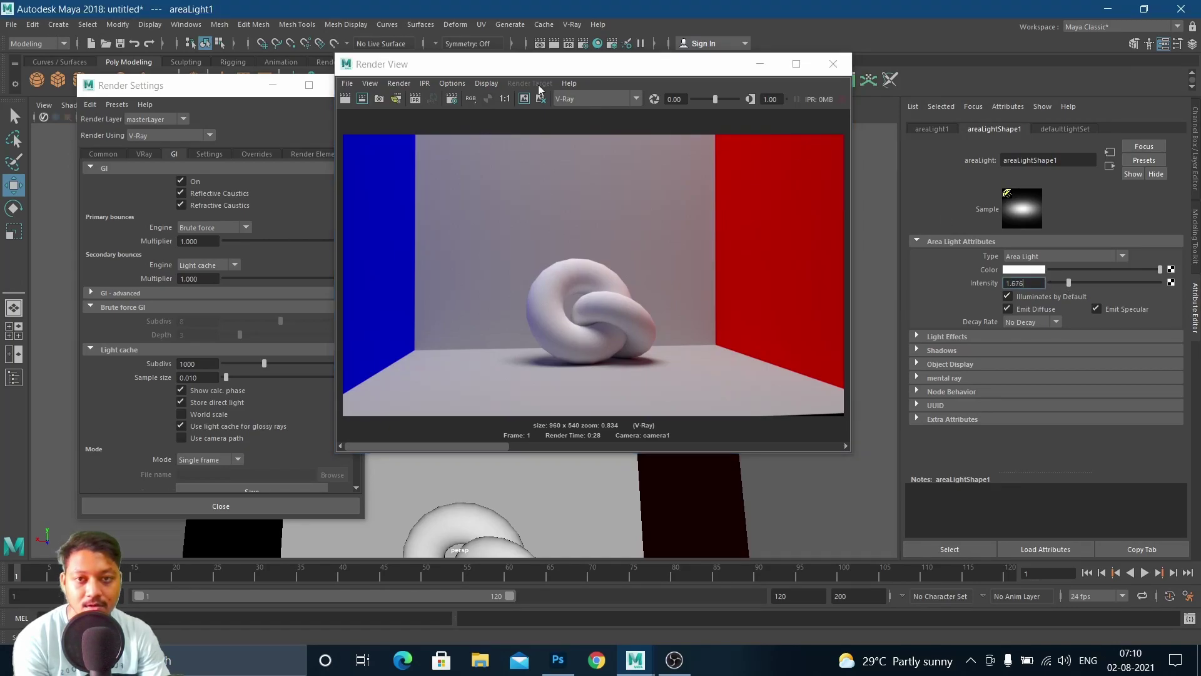
{"action": "left_click_drag", "start_coordinate": [450, 63], "coordinate": [509, 47]}
{"action": "left_click", "coordinate": [403, 82]}
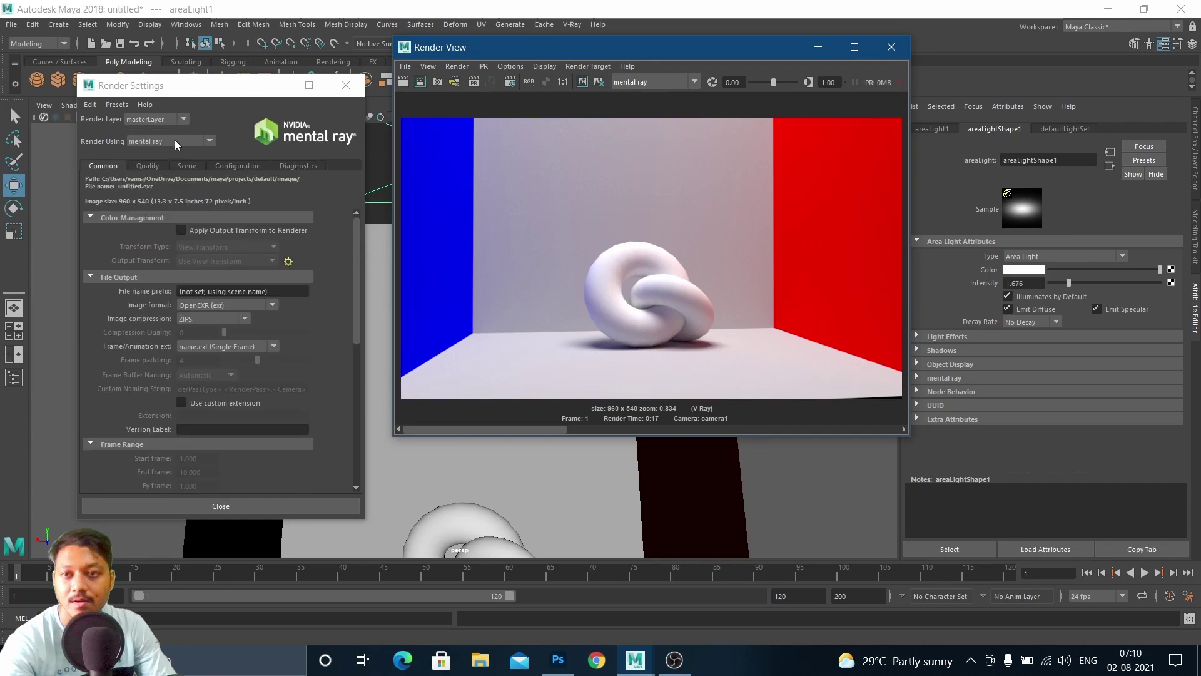
Store the V-Ray image in the Render View, and render the camera1 view with mental ray using Finalgather for indirect diffuse.
{"action": "left_click", "coordinate": [142, 167]}
{"action": "left_click", "coordinate": [142, 166]}
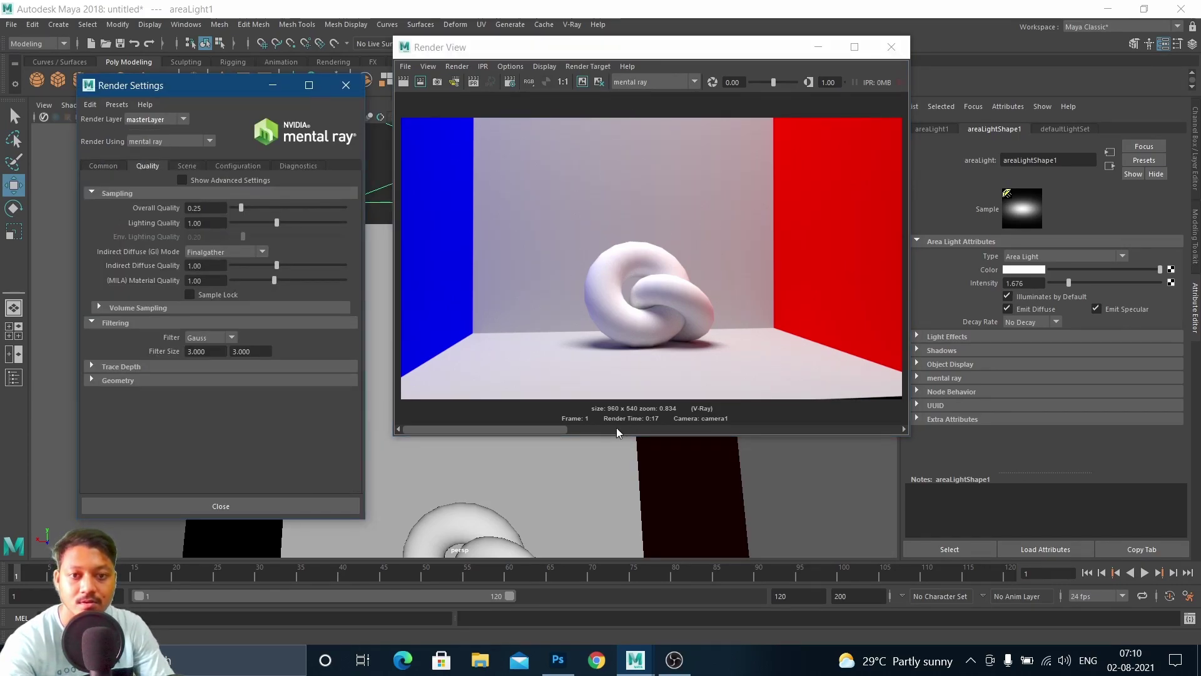
{"action": "left_click", "coordinate": [585, 80]}
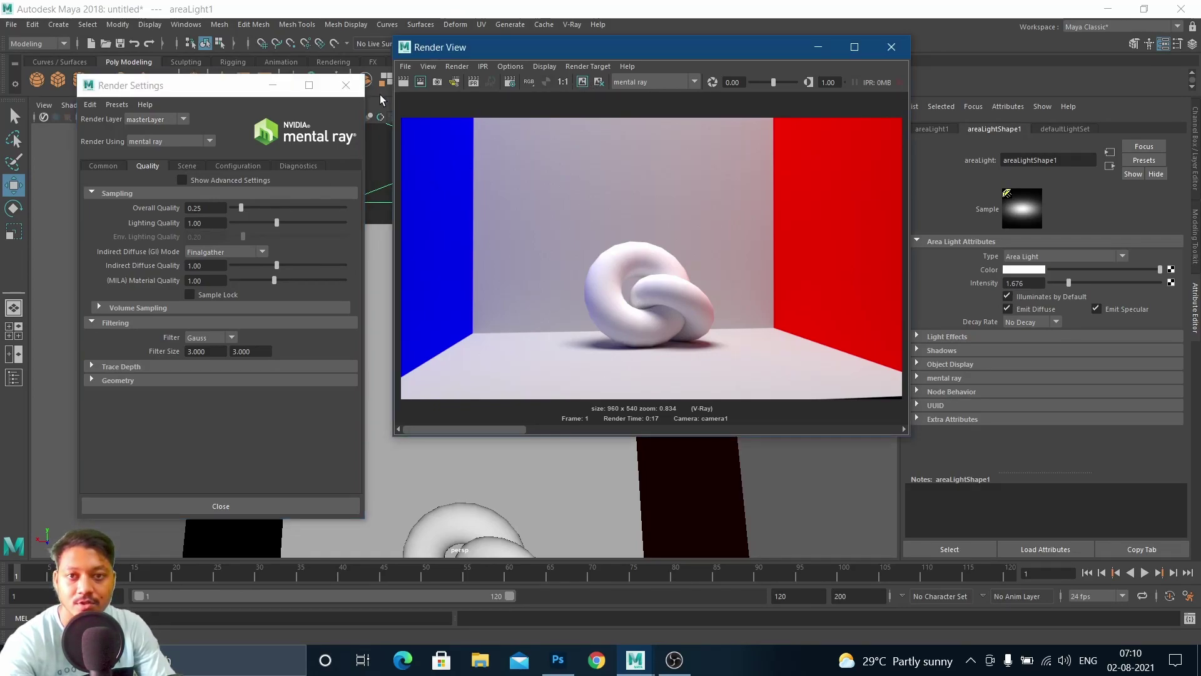
{"action": "left_click", "coordinate": [402, 83]}
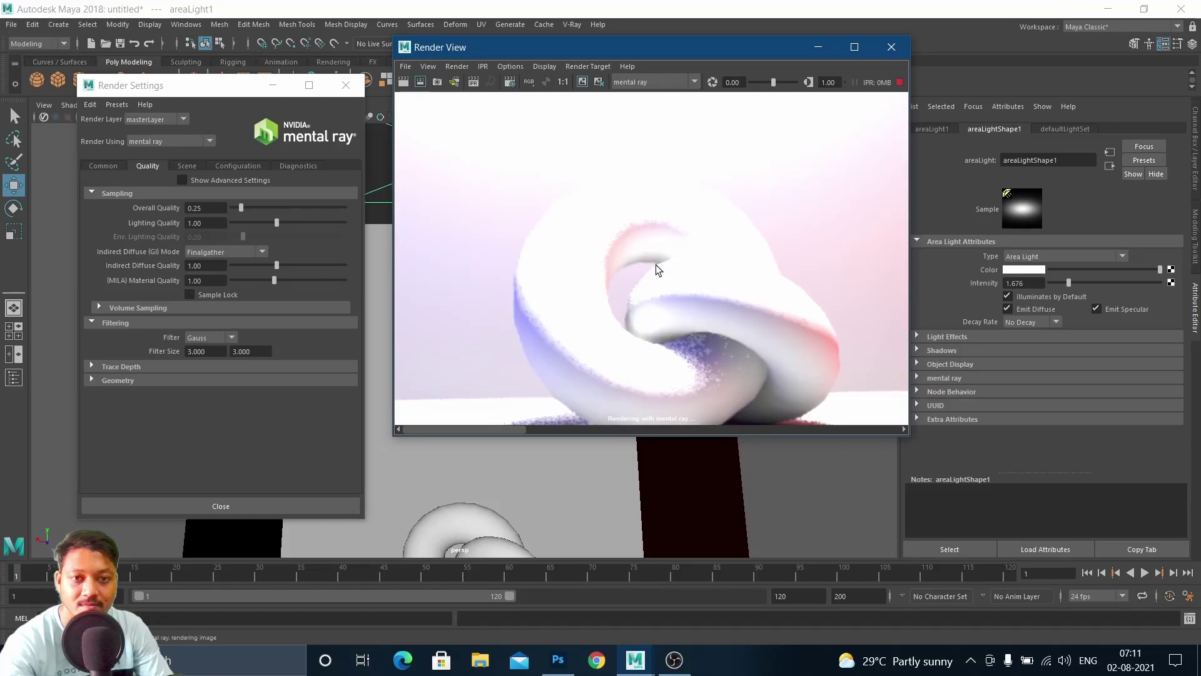
{"action": "scroll", "coordinate": [656, 265], "scroll_direction": "down", "scroll_amount": 4}
{"action": "scroll", "coordinate": [655, 265], "scroll_direction": "down", "scroll_amount": 1}
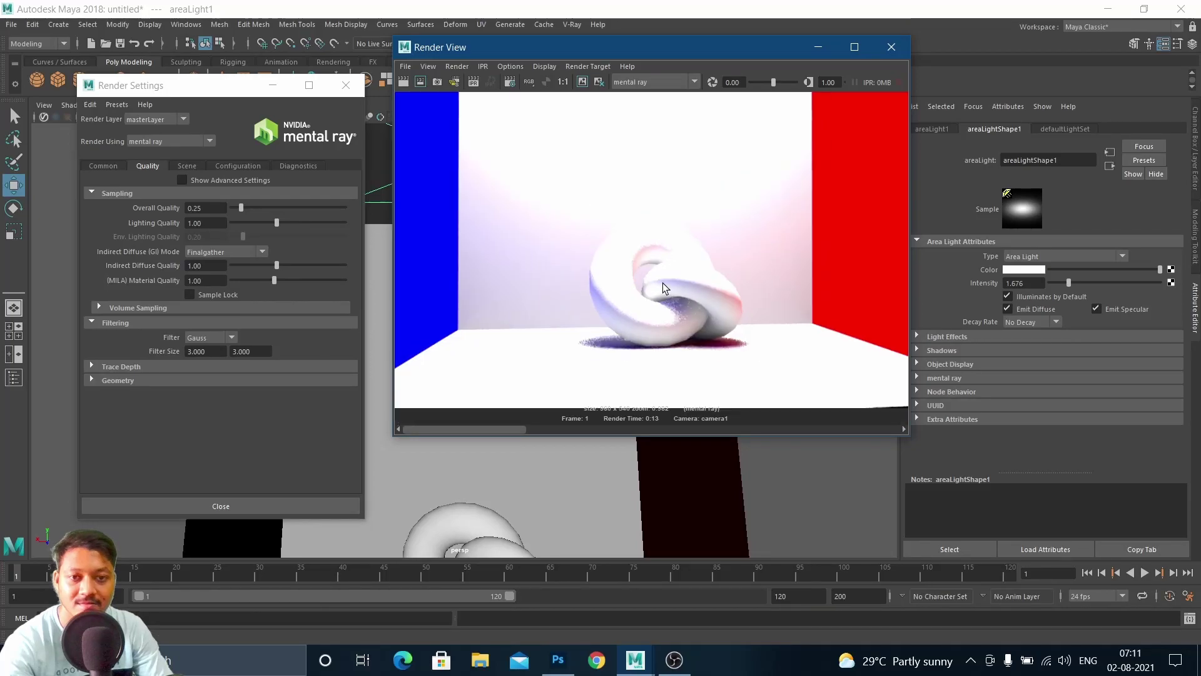
Compare the new mental ray render with the stored V-Ray and earlier mental ray images, examining bounce light, brightness and shadow quality.
{"action": "left_click_drag", "start_coordinate": [520, 430], "coordinate": [845, 431]}
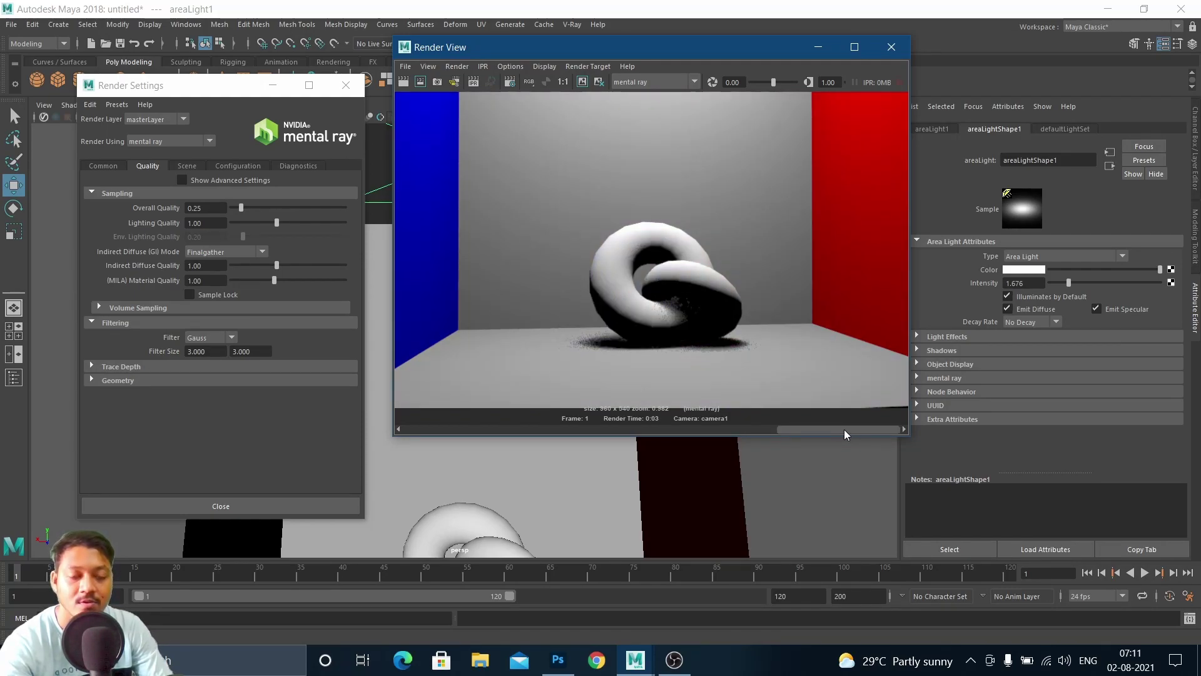
{"action": "left_click_drag", "start_coordinate": [844, 429], "coordinate": [741, 388]}
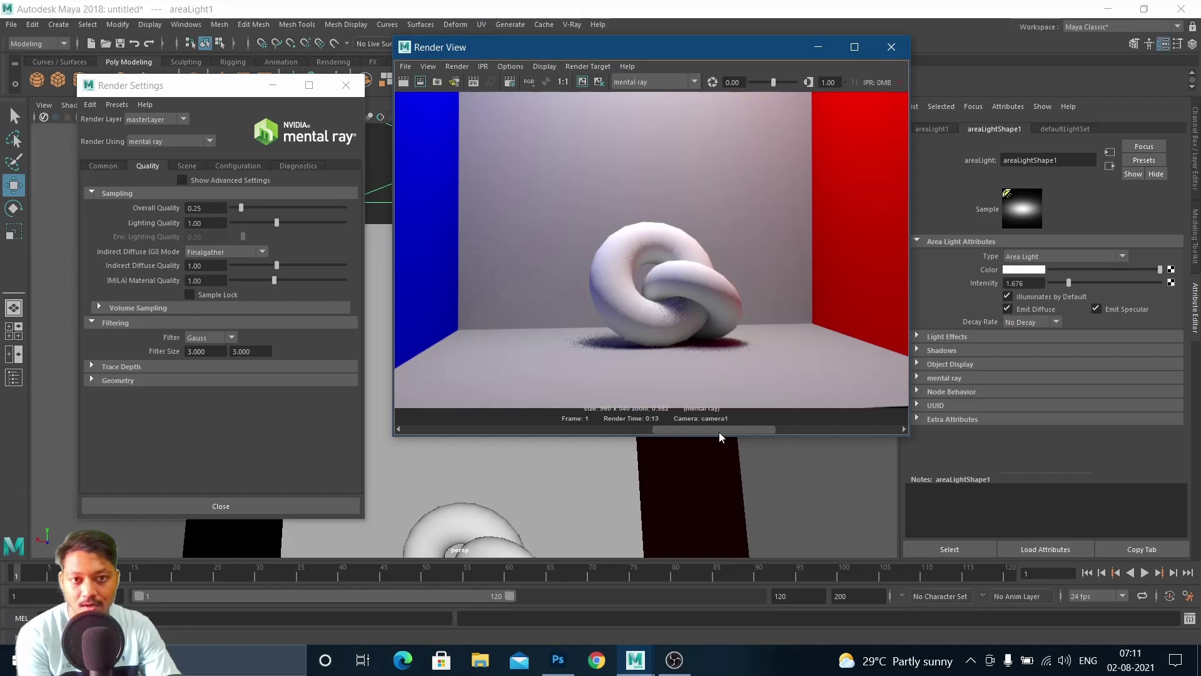
{"action": "left_click_drag", "start_coordinate": [634, 426], "coordinate": [484, 422]}
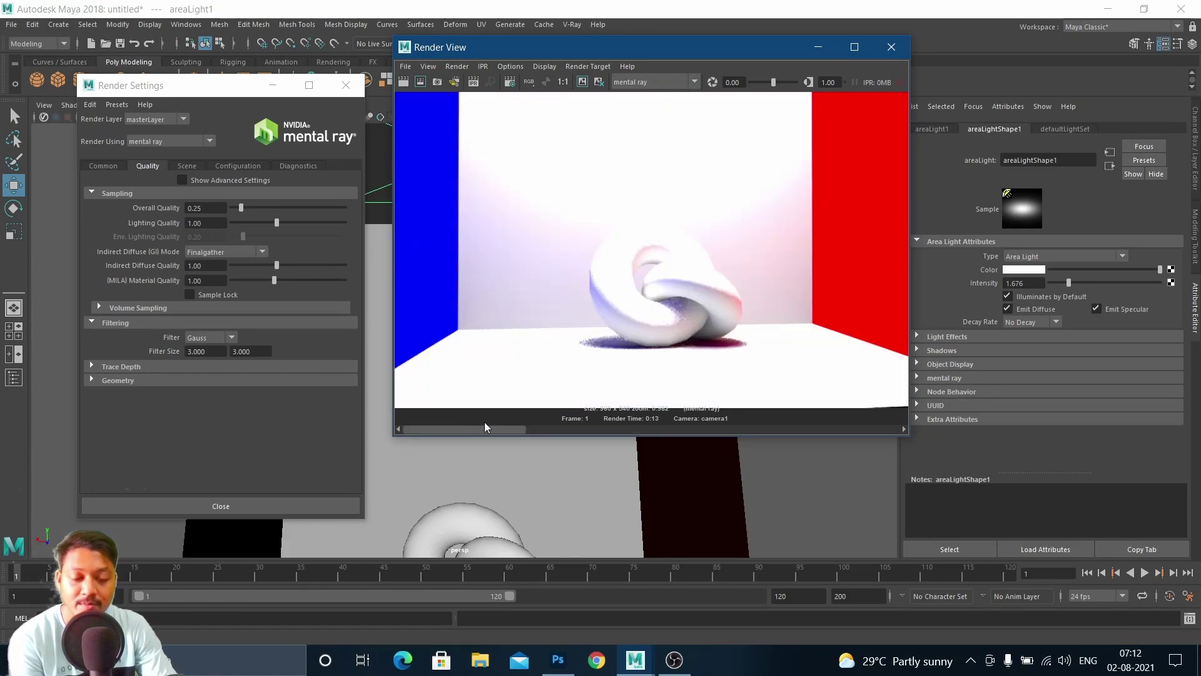
{"action": "left_click_drag", "start_coordinate": [488, 426], "coordinate": [546, 415]}
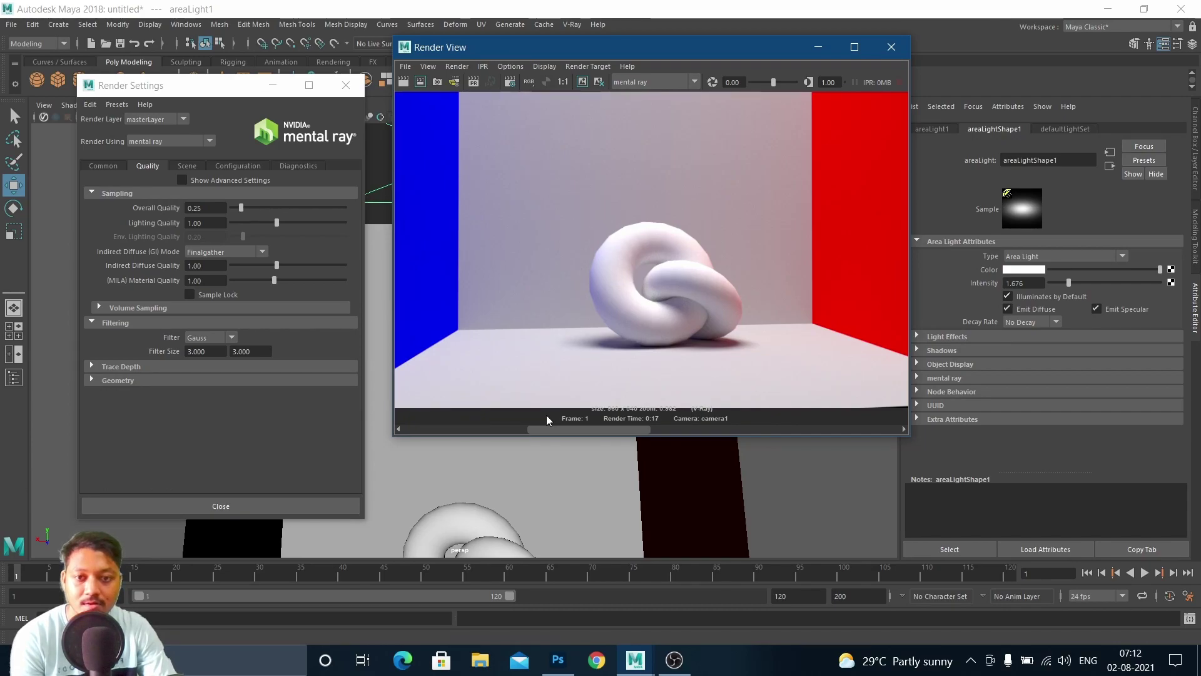
{"action": "left_click_drag", "start_coordinate": [547, 415], "coordinate": [633, 427]}
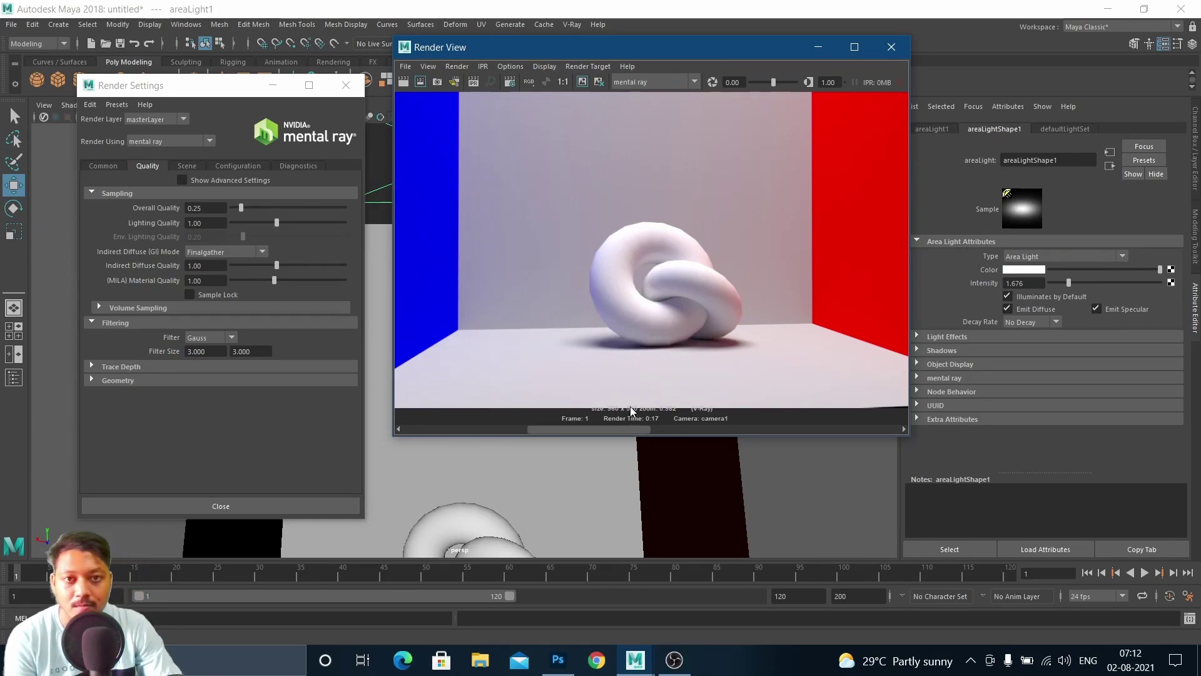
{"action": "mouse_move", "coordinate": [548, 422]}
{"action": "left_mouse_down"}
{"action": "mouse_move", "coordinate": [498, 421]}
{"action": "mouse_move", "coordinate": [543, 428]}
{"action": "left_mouse_up"}
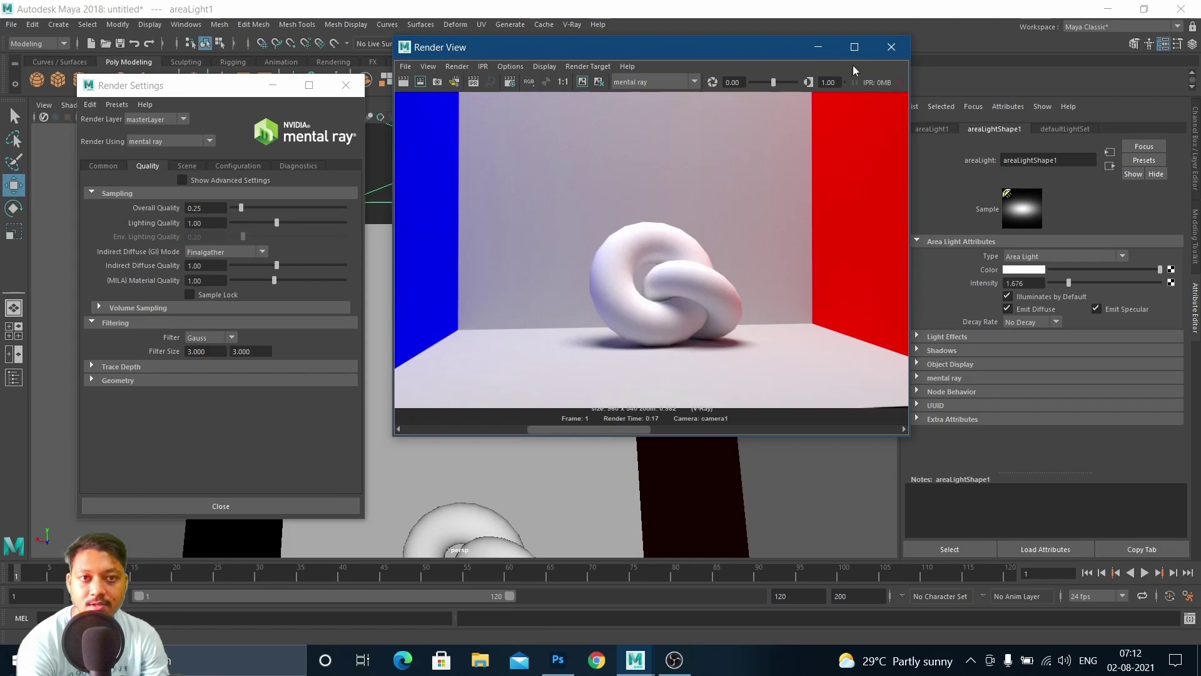
{"action": "left_click_drag", "start_coordinate": [626, 43], "coordinate": [629, 70]}
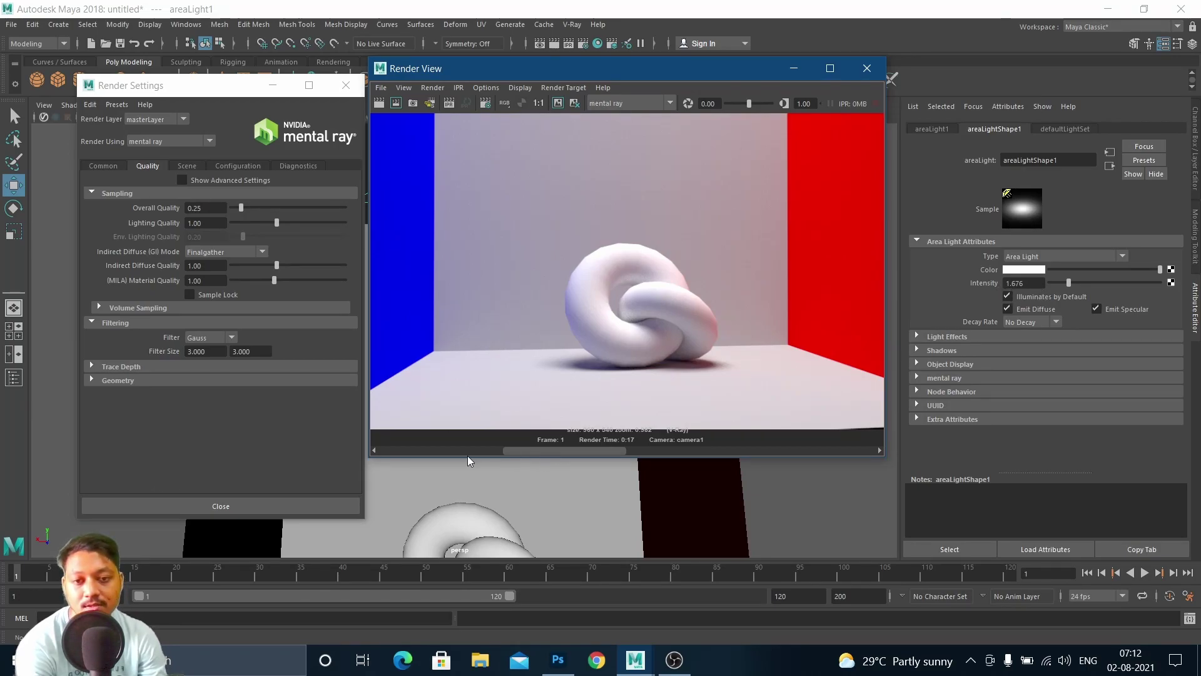
{"action": "left_click_drag", "start_coordinate": [539, 449], "coordinate": [373, 430]}
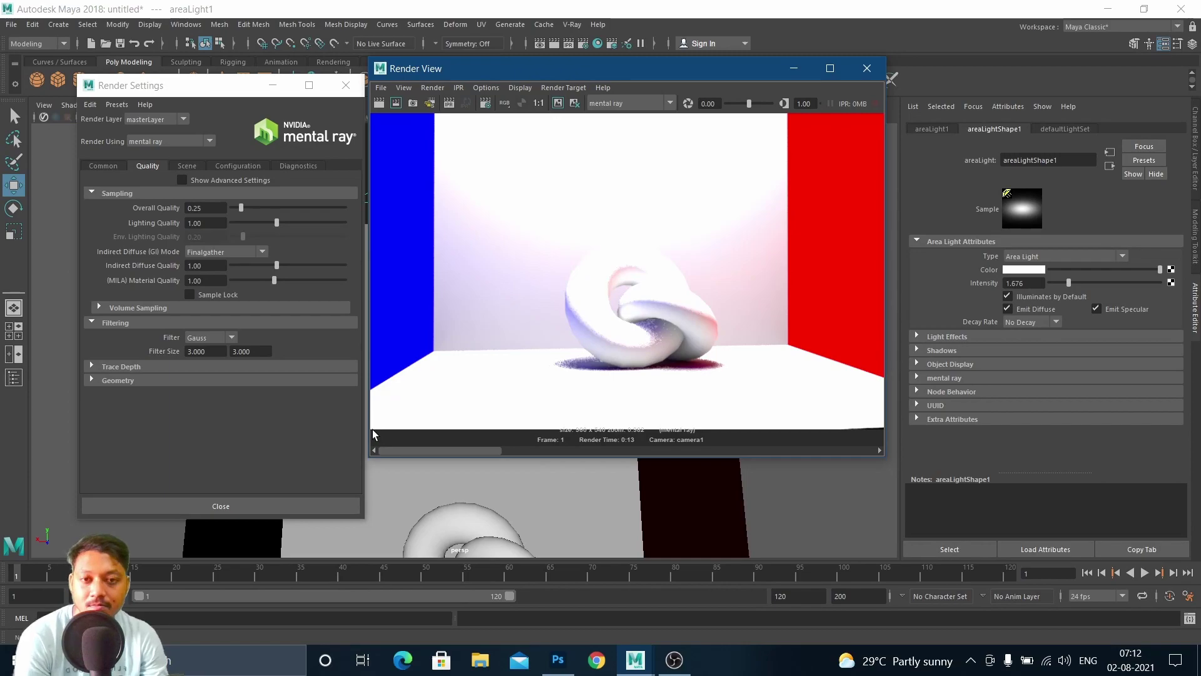
{"action": "left_click", "coordinate": [606, 450]}
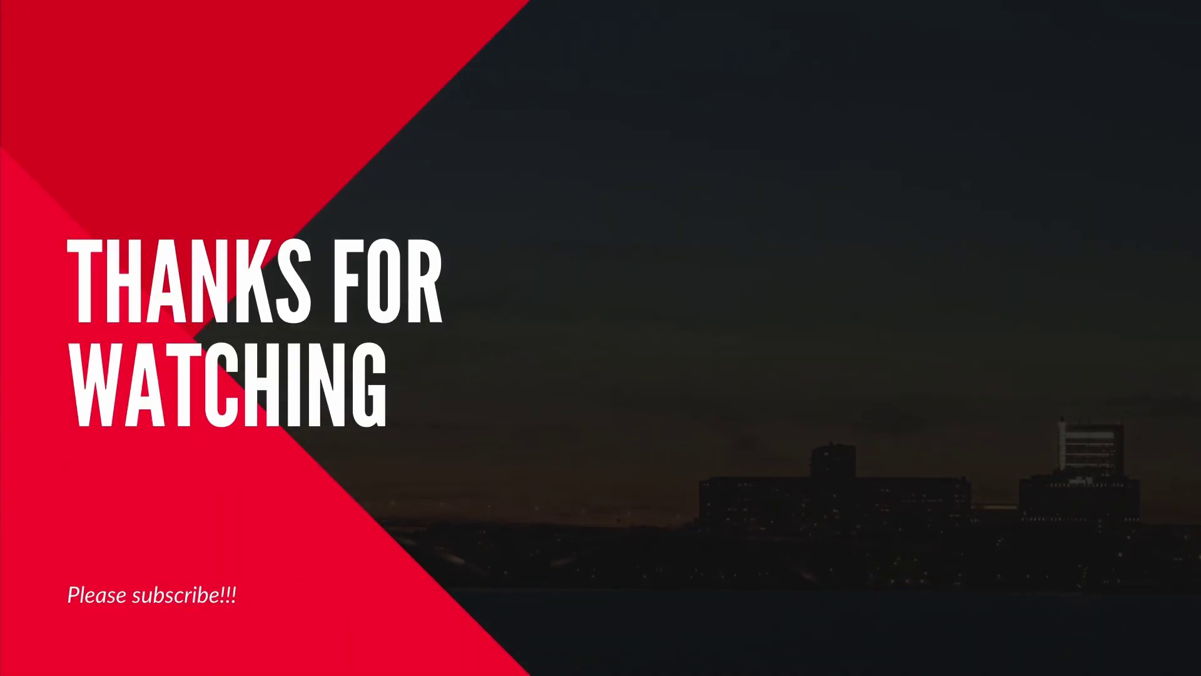